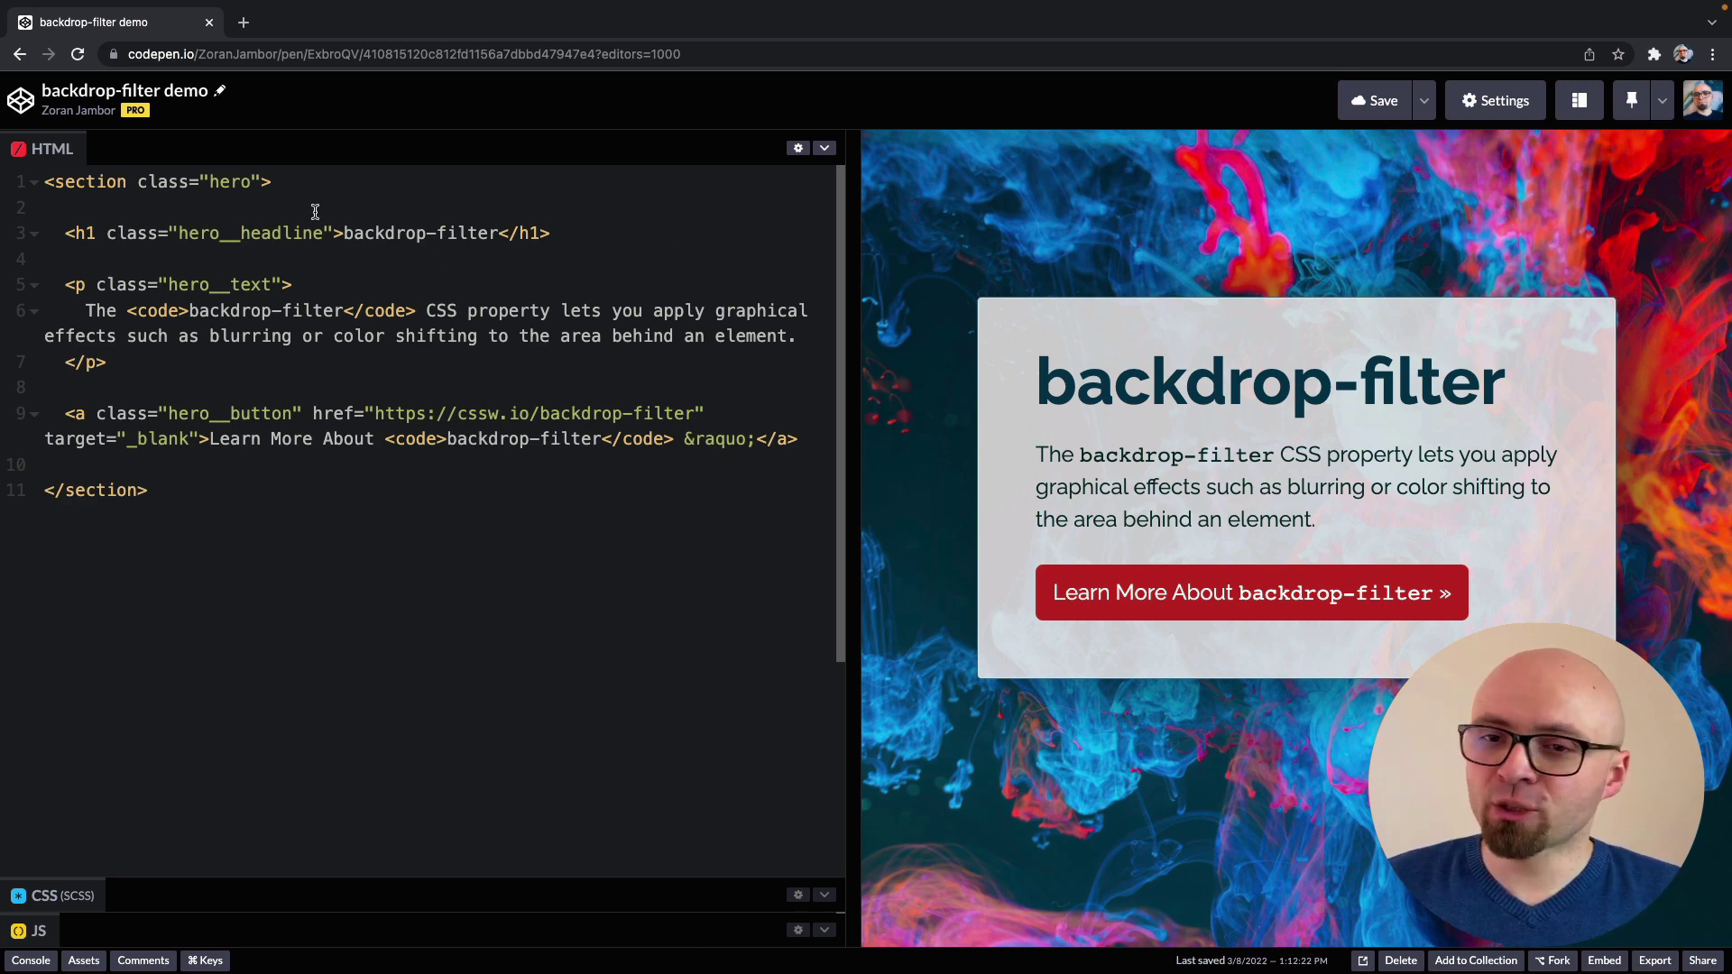
Select parts of the hero markup: the hero__headline class and the paragraph block.
left_click(42, 182)
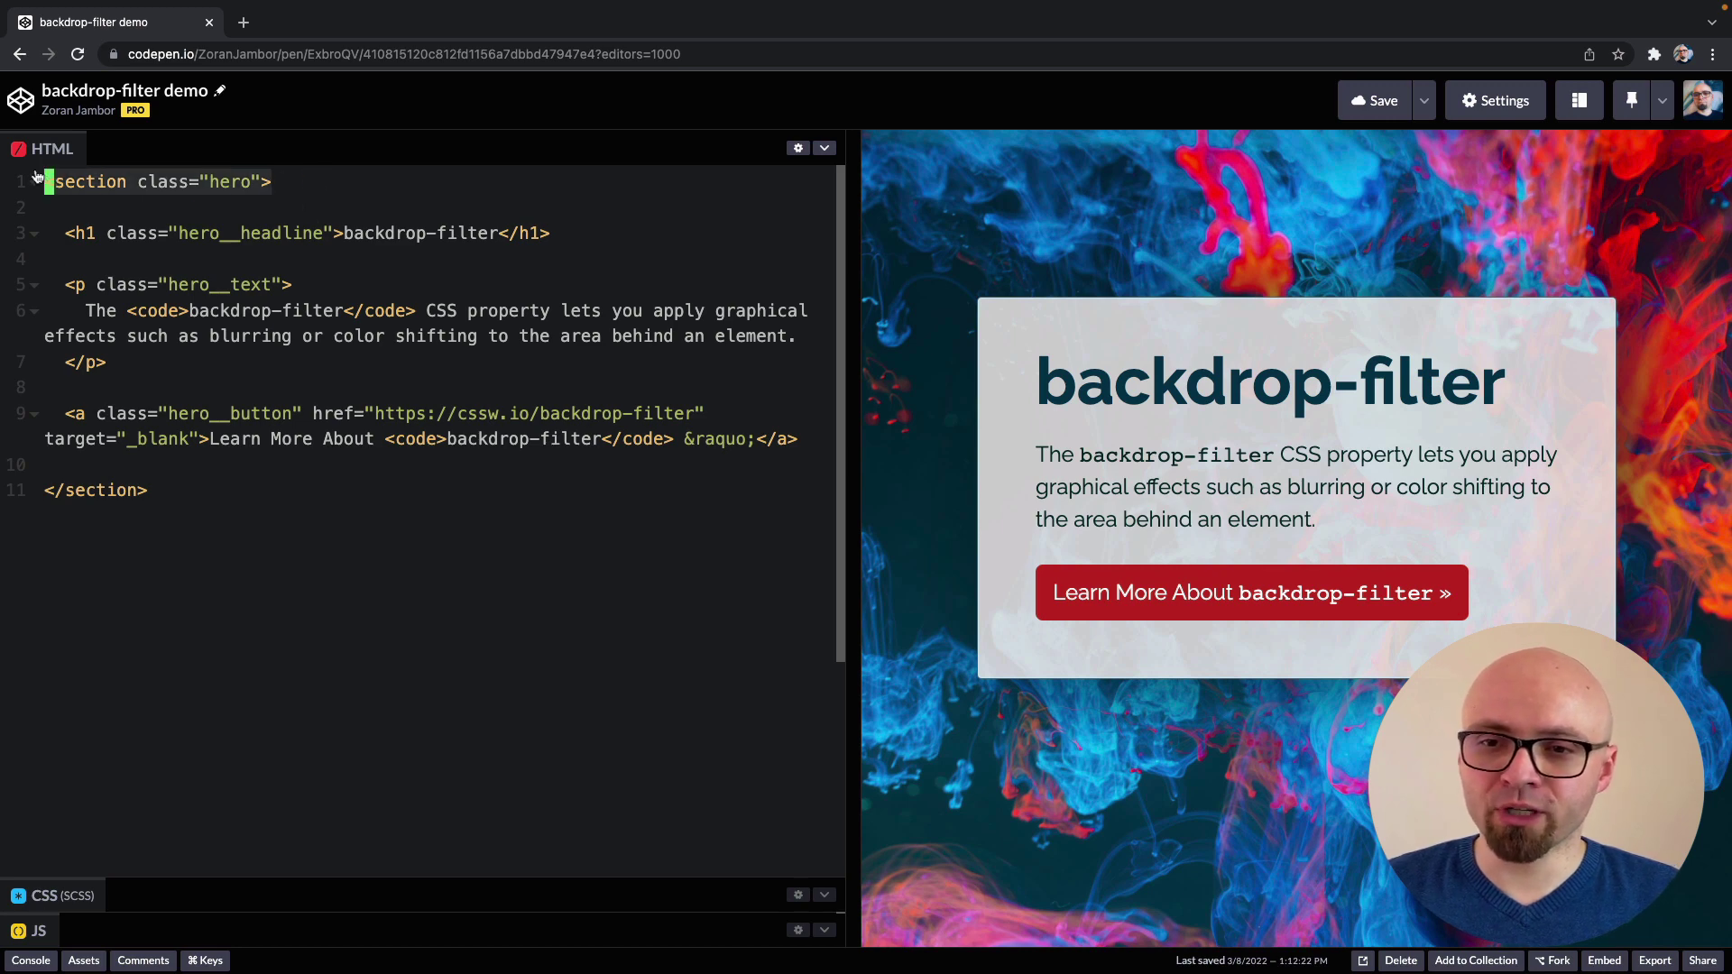
double_click(230, 230)
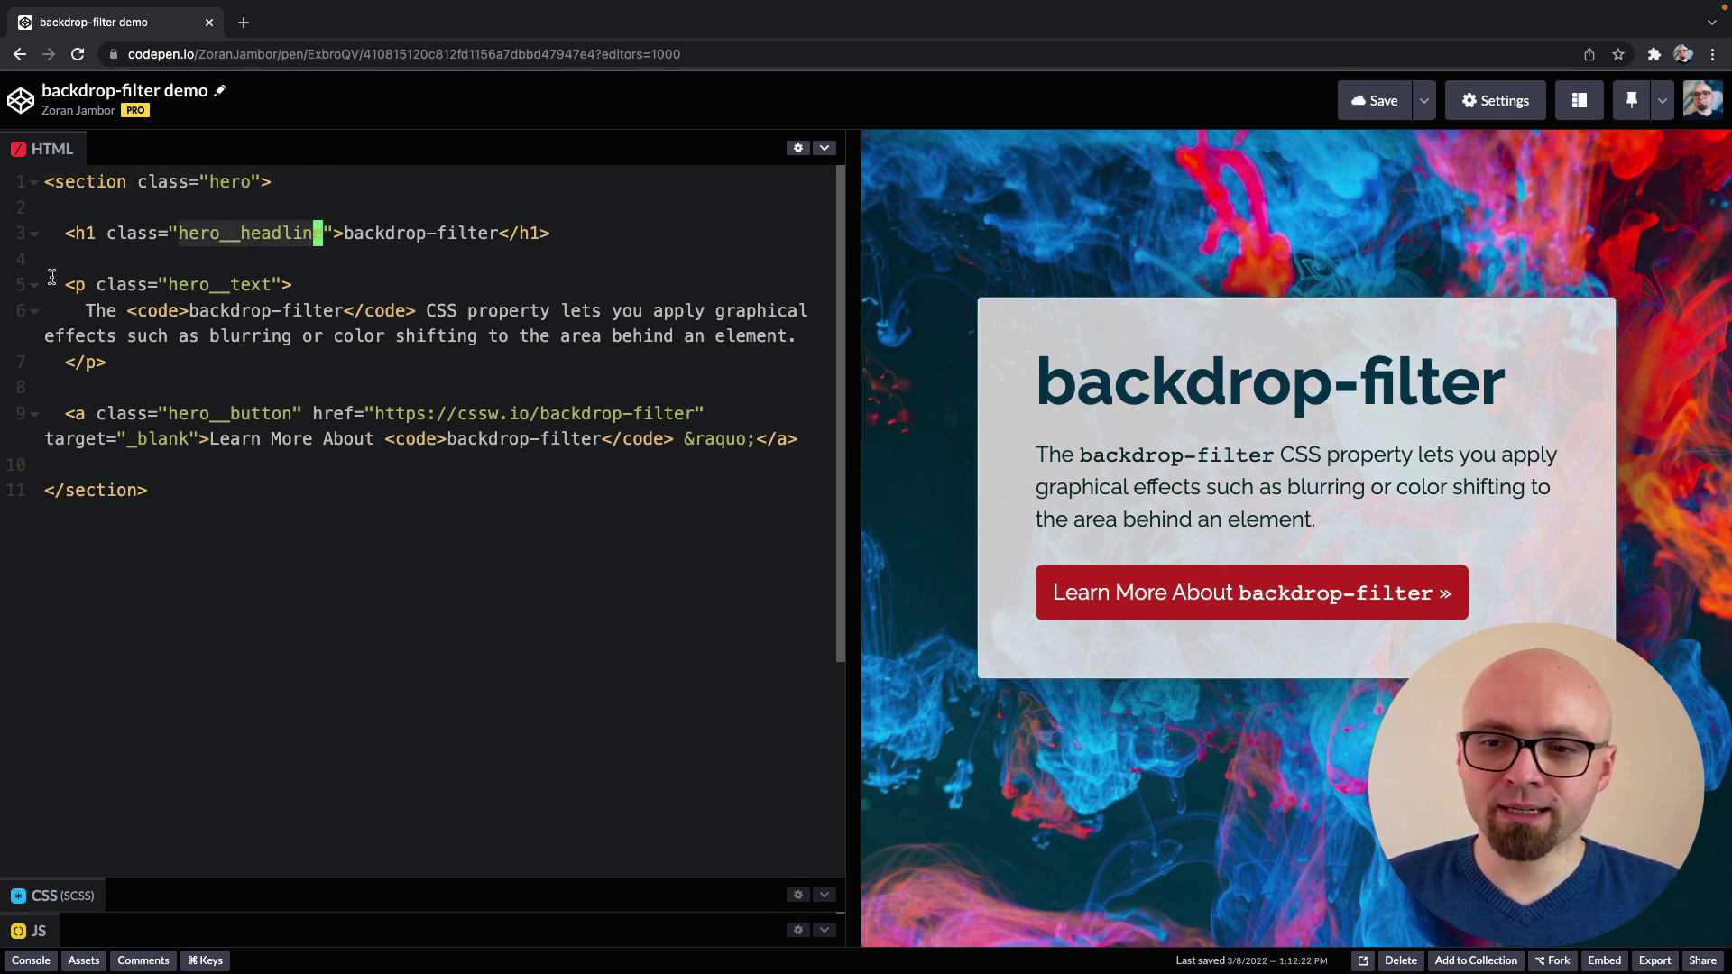
left_click_drag(54, 284, 245, 360)
left_click(376, 438)
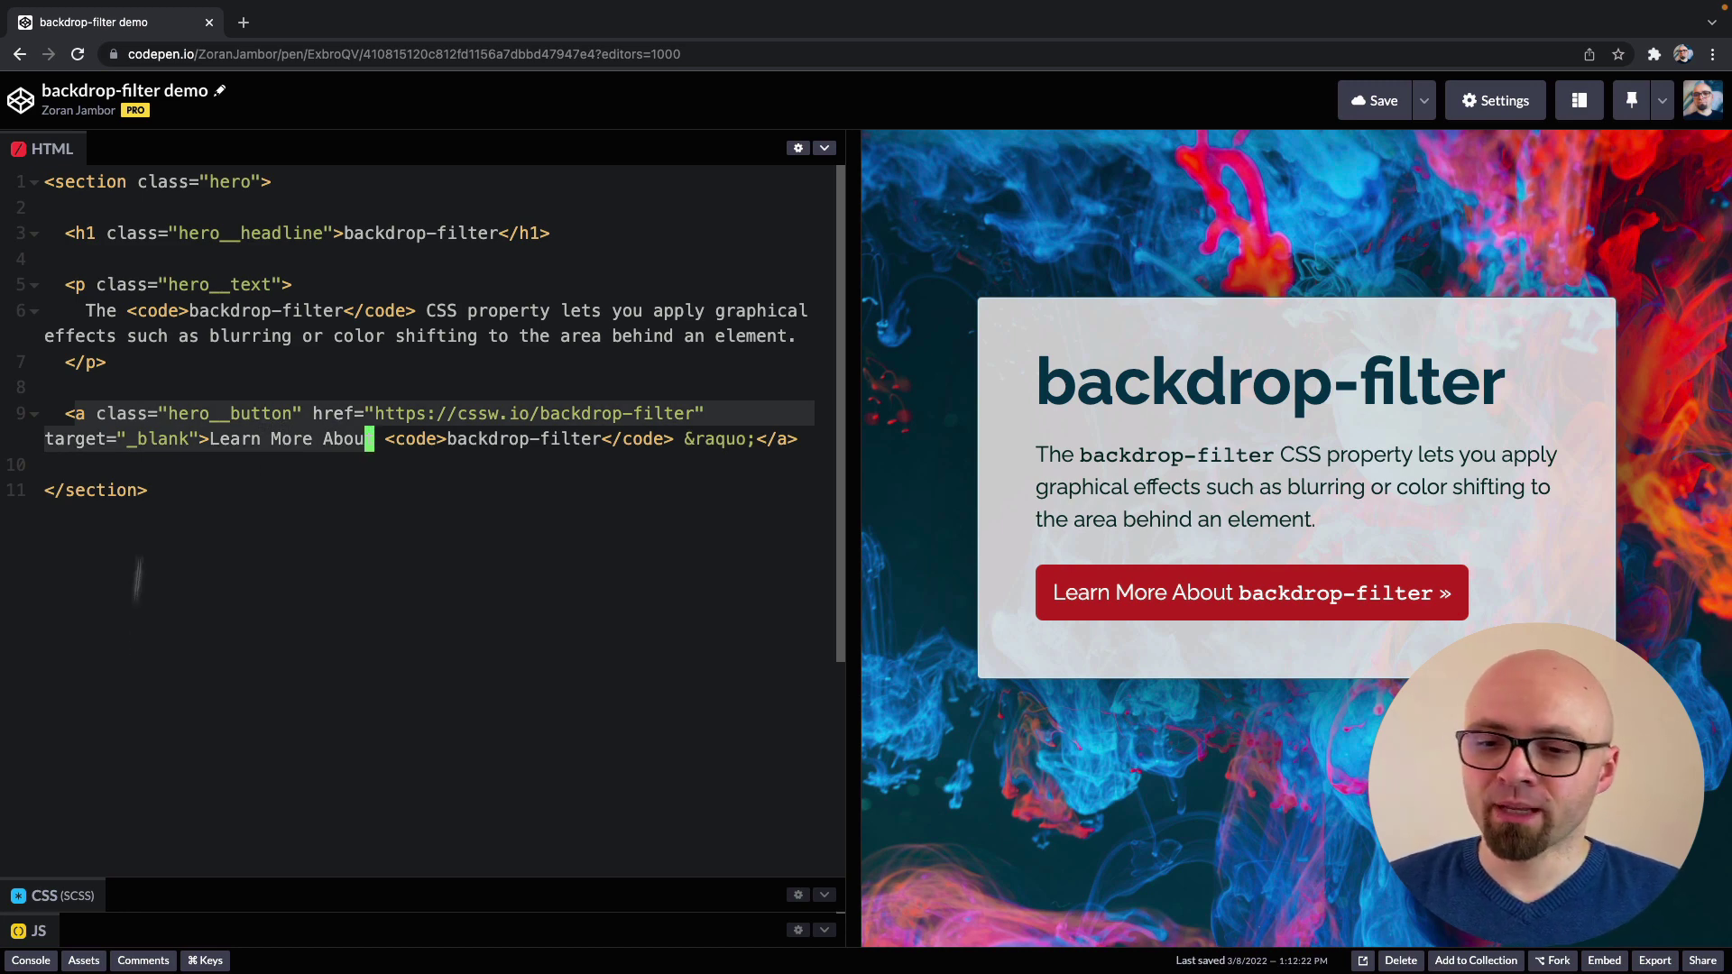
In the SCSS panel, review the body centering, smoke background and Raleway rules, then view Pen Settings.
left_click(64, 897)
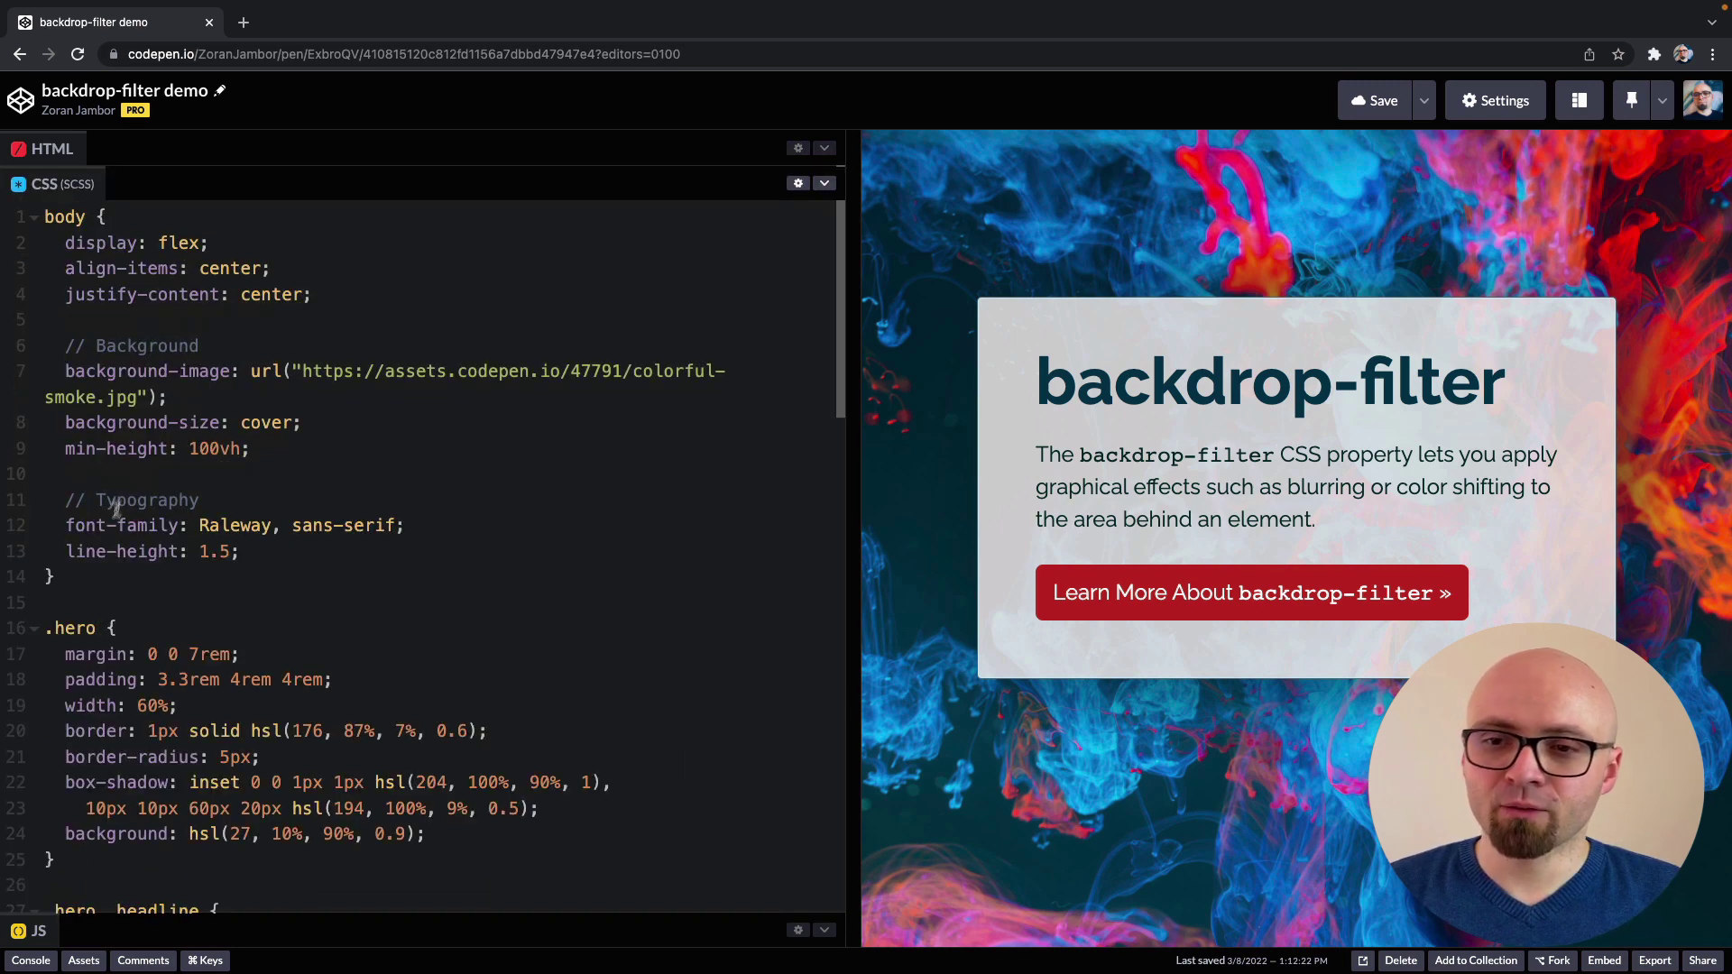
left_click_drag(64, 246, 414, 294)
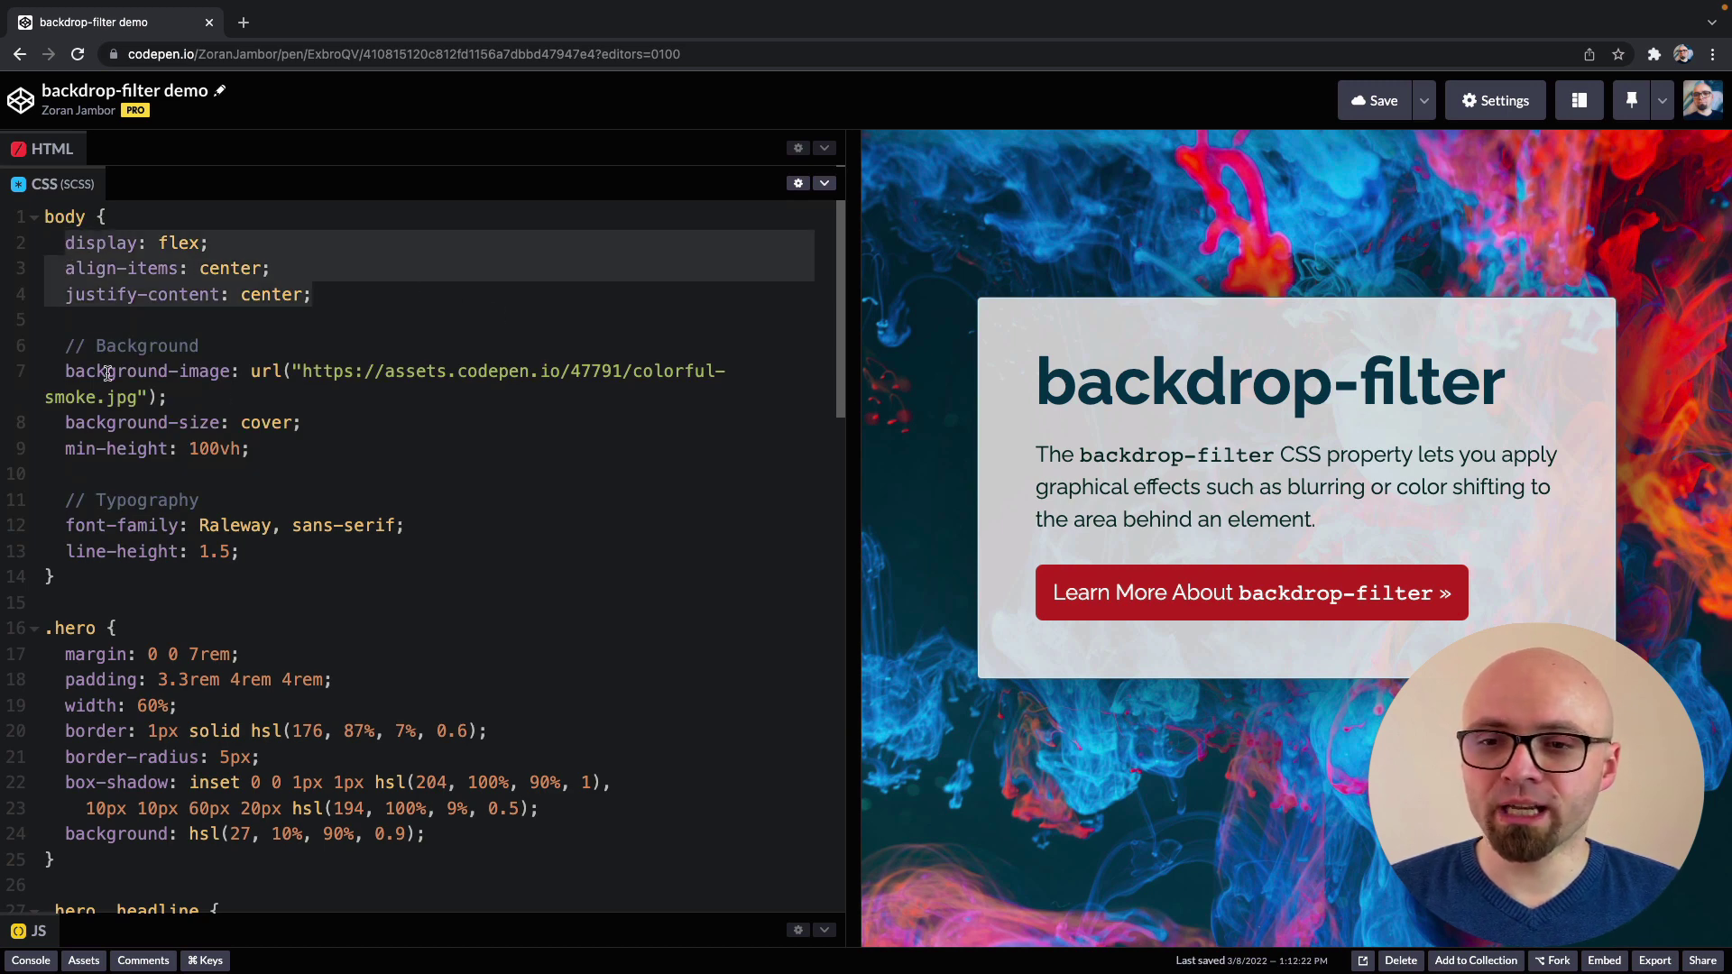
left_click_drag(67, 369, 364, 467)
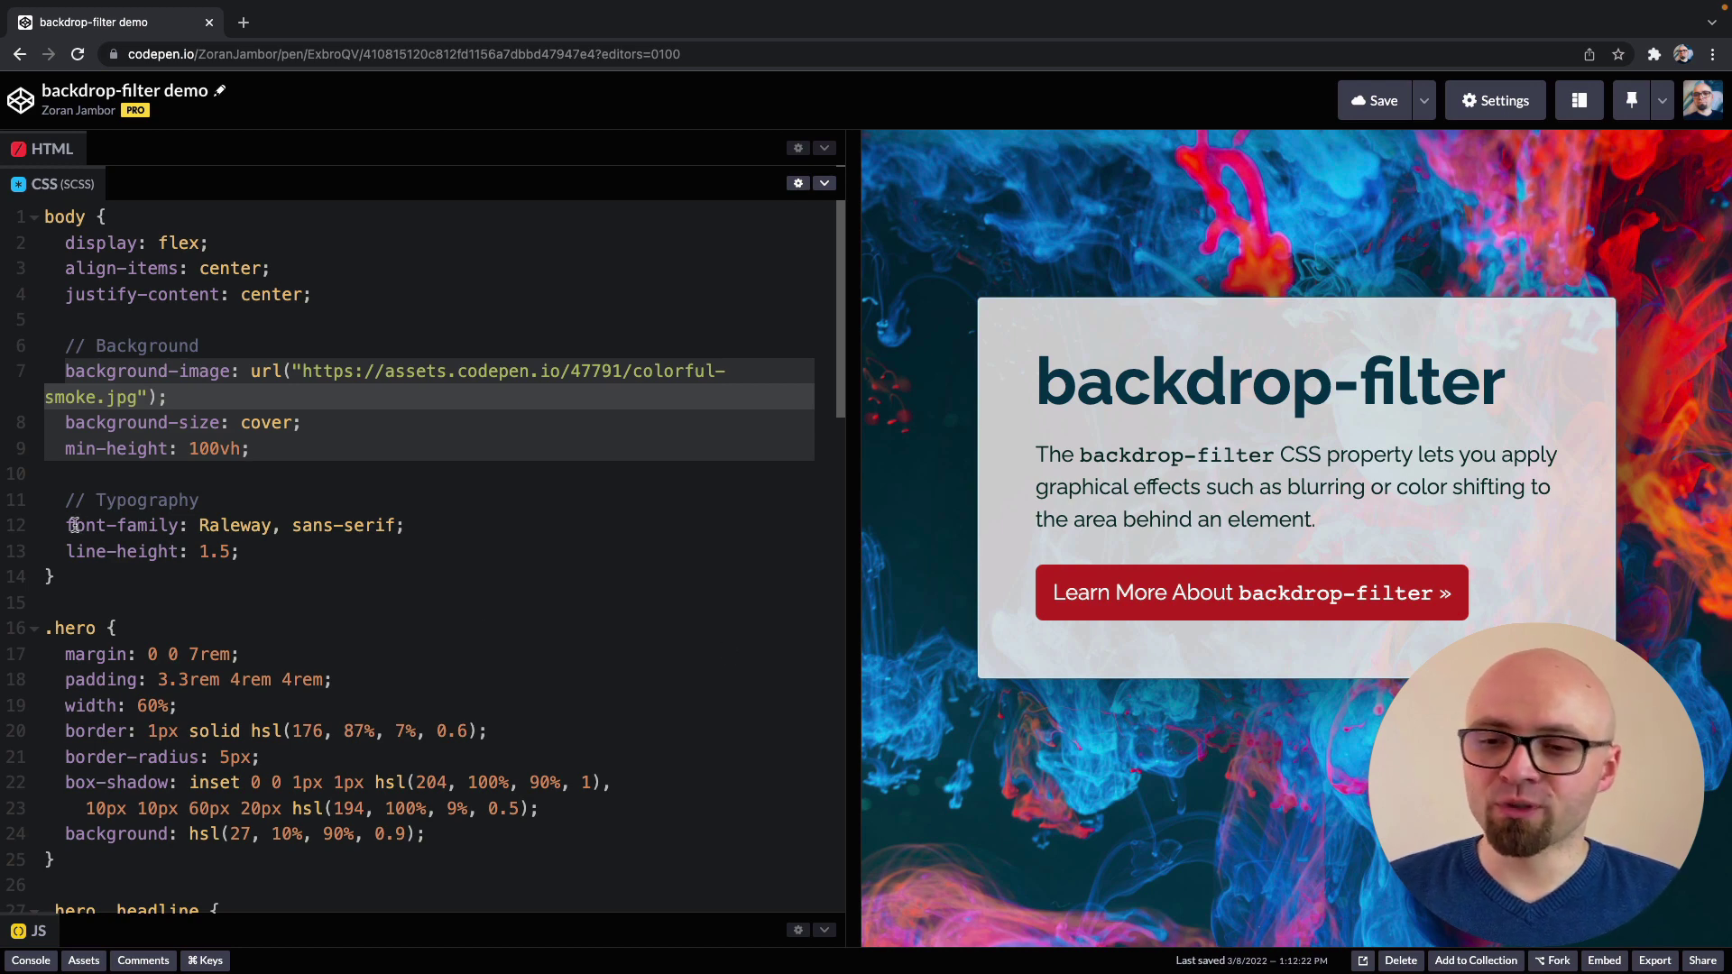
left_click_drag(72, 525, 355, 525)
double_click(242, 525)
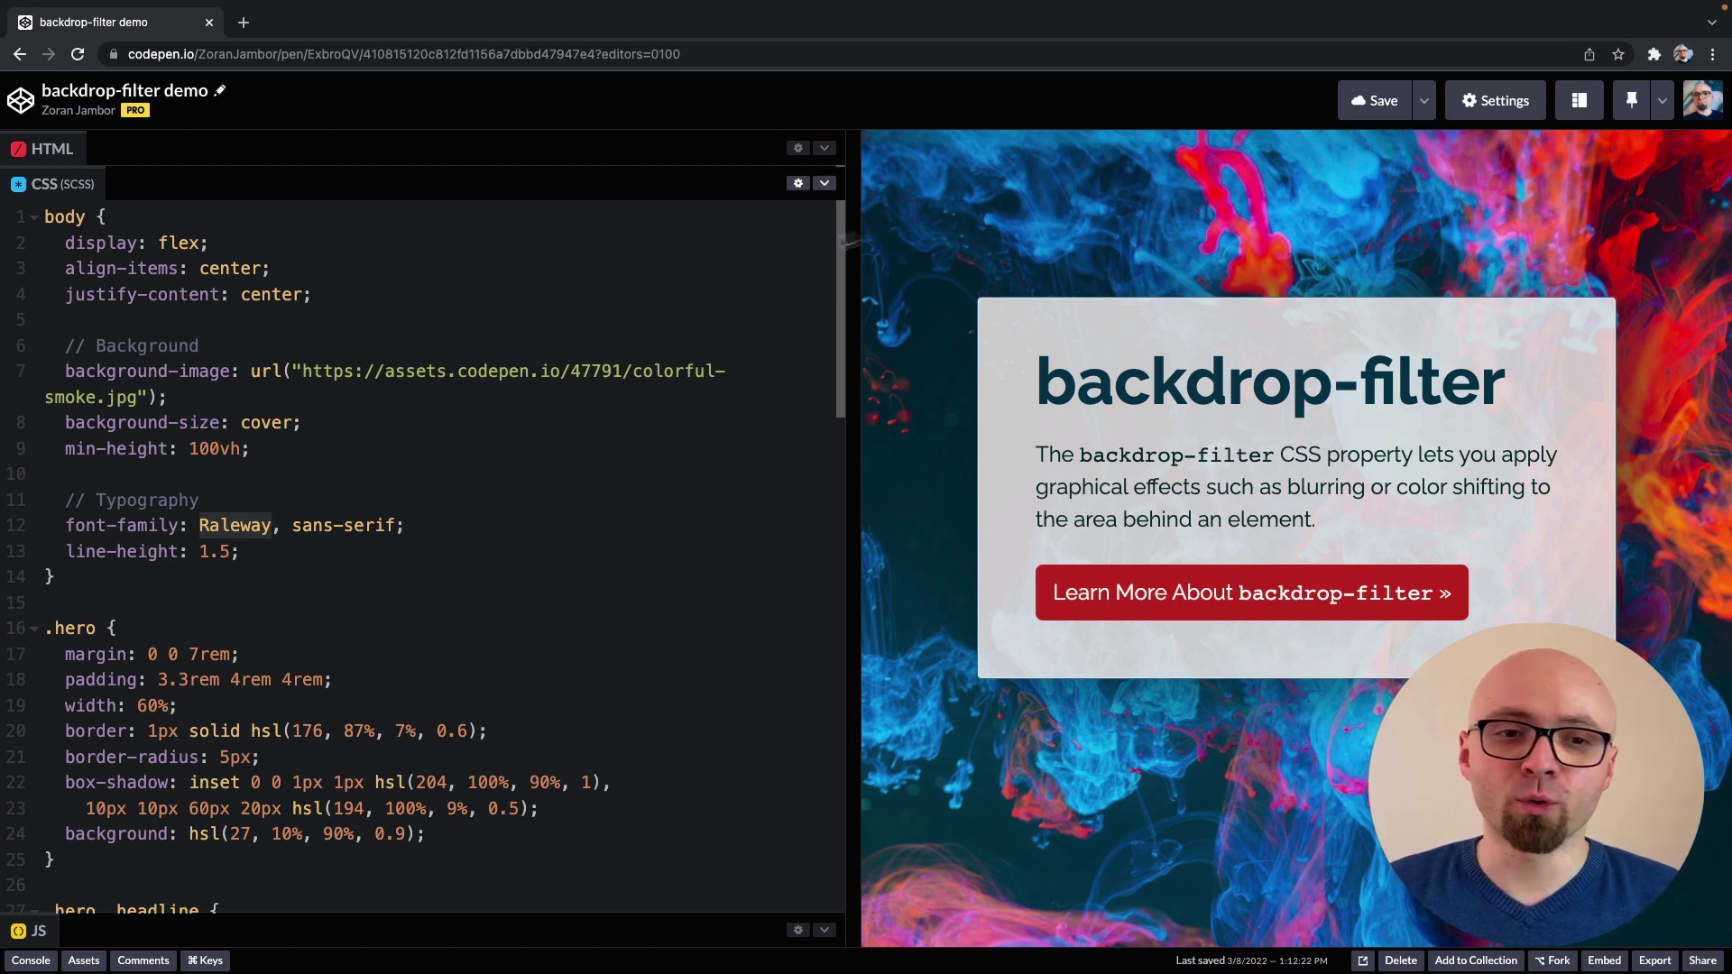
left_click(1484, 102)
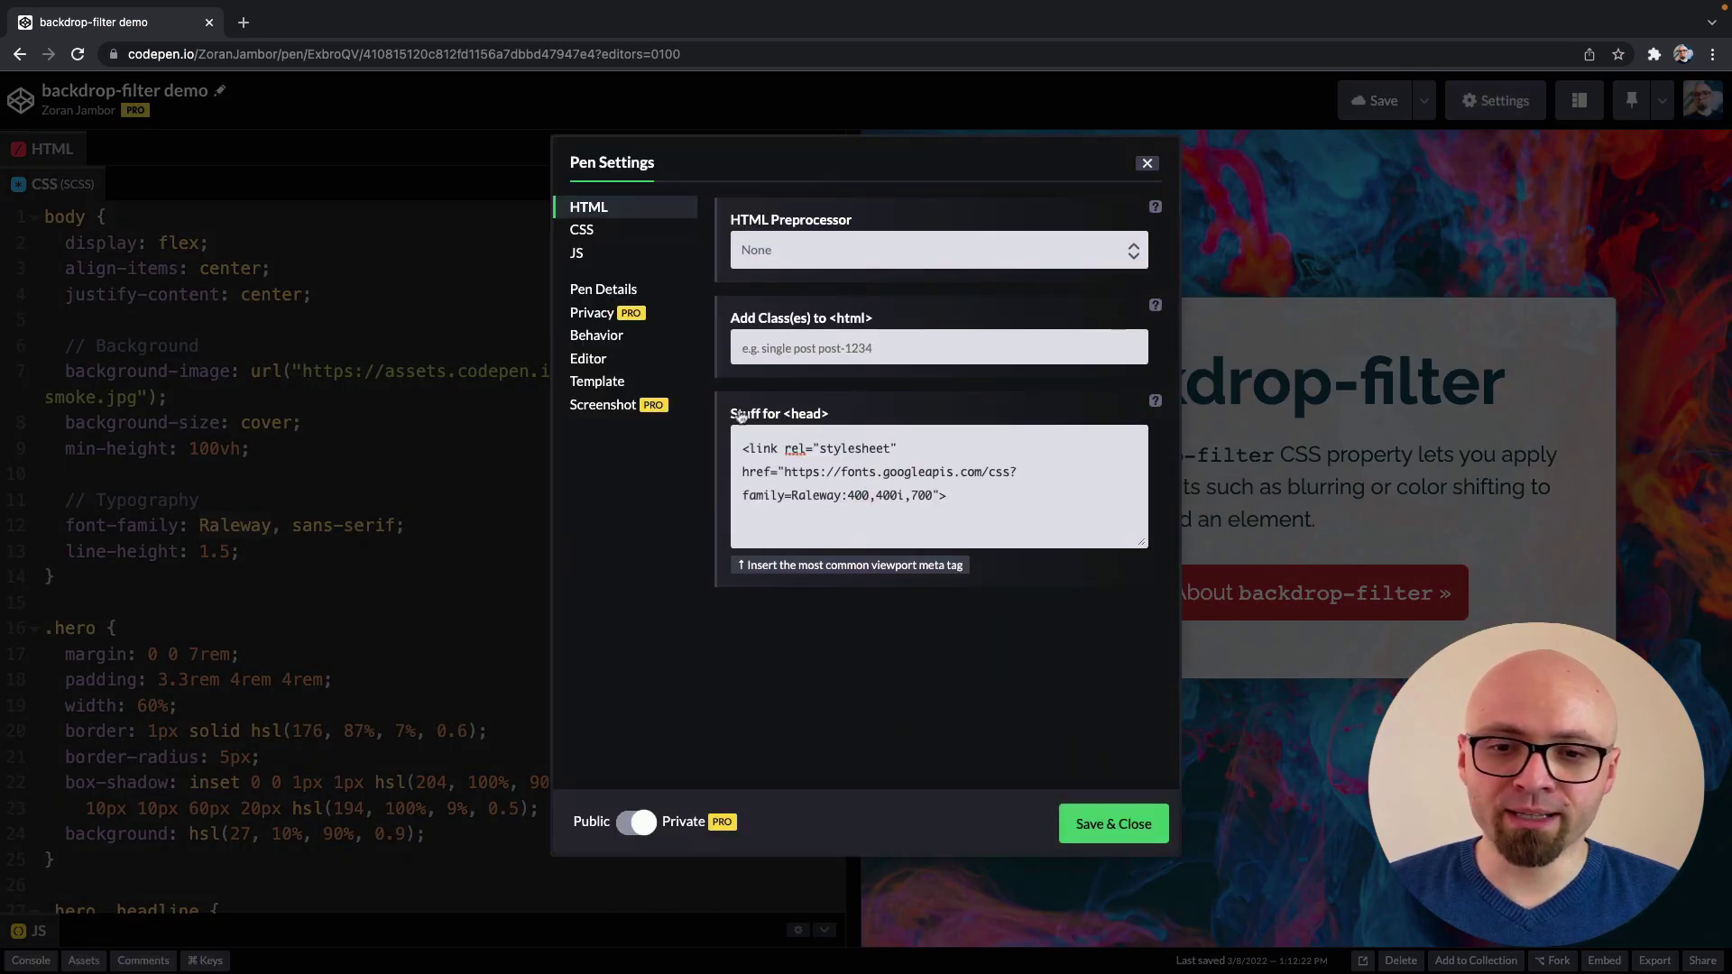
Highlight the Google Fonts link in Stuff for <head>, then save and close Pen Settings.
left_click_drag(735, 417, 865, 418)
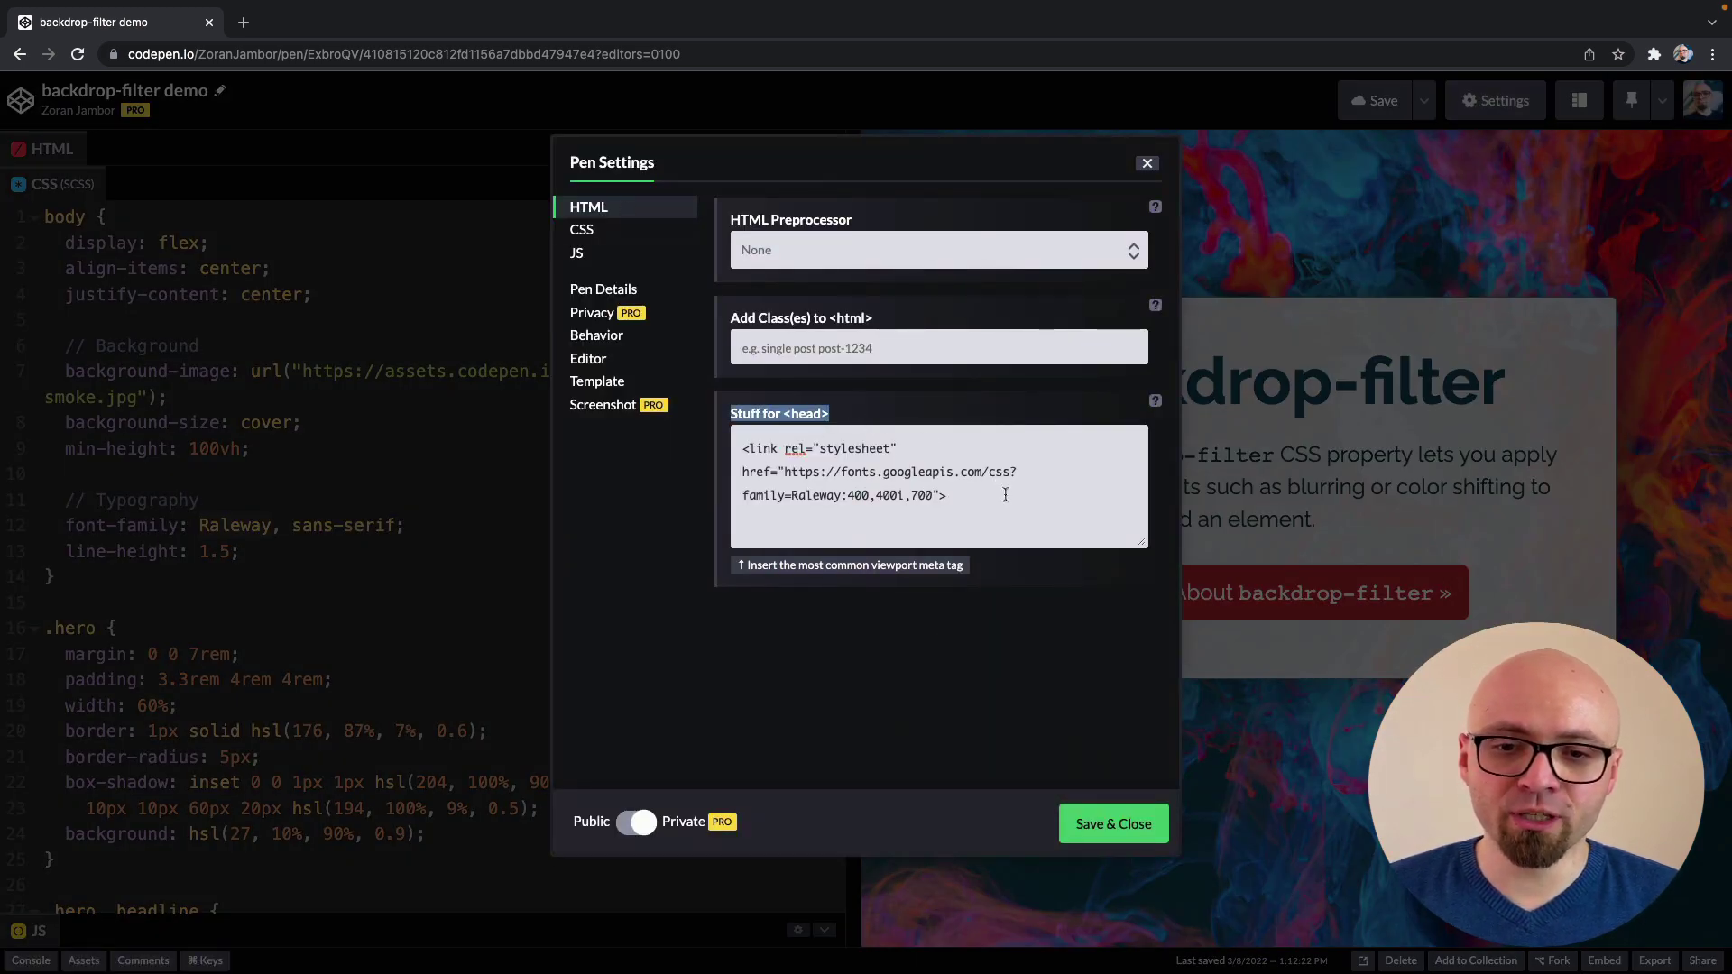
left_click_drag(1005, 495, 745, 441)
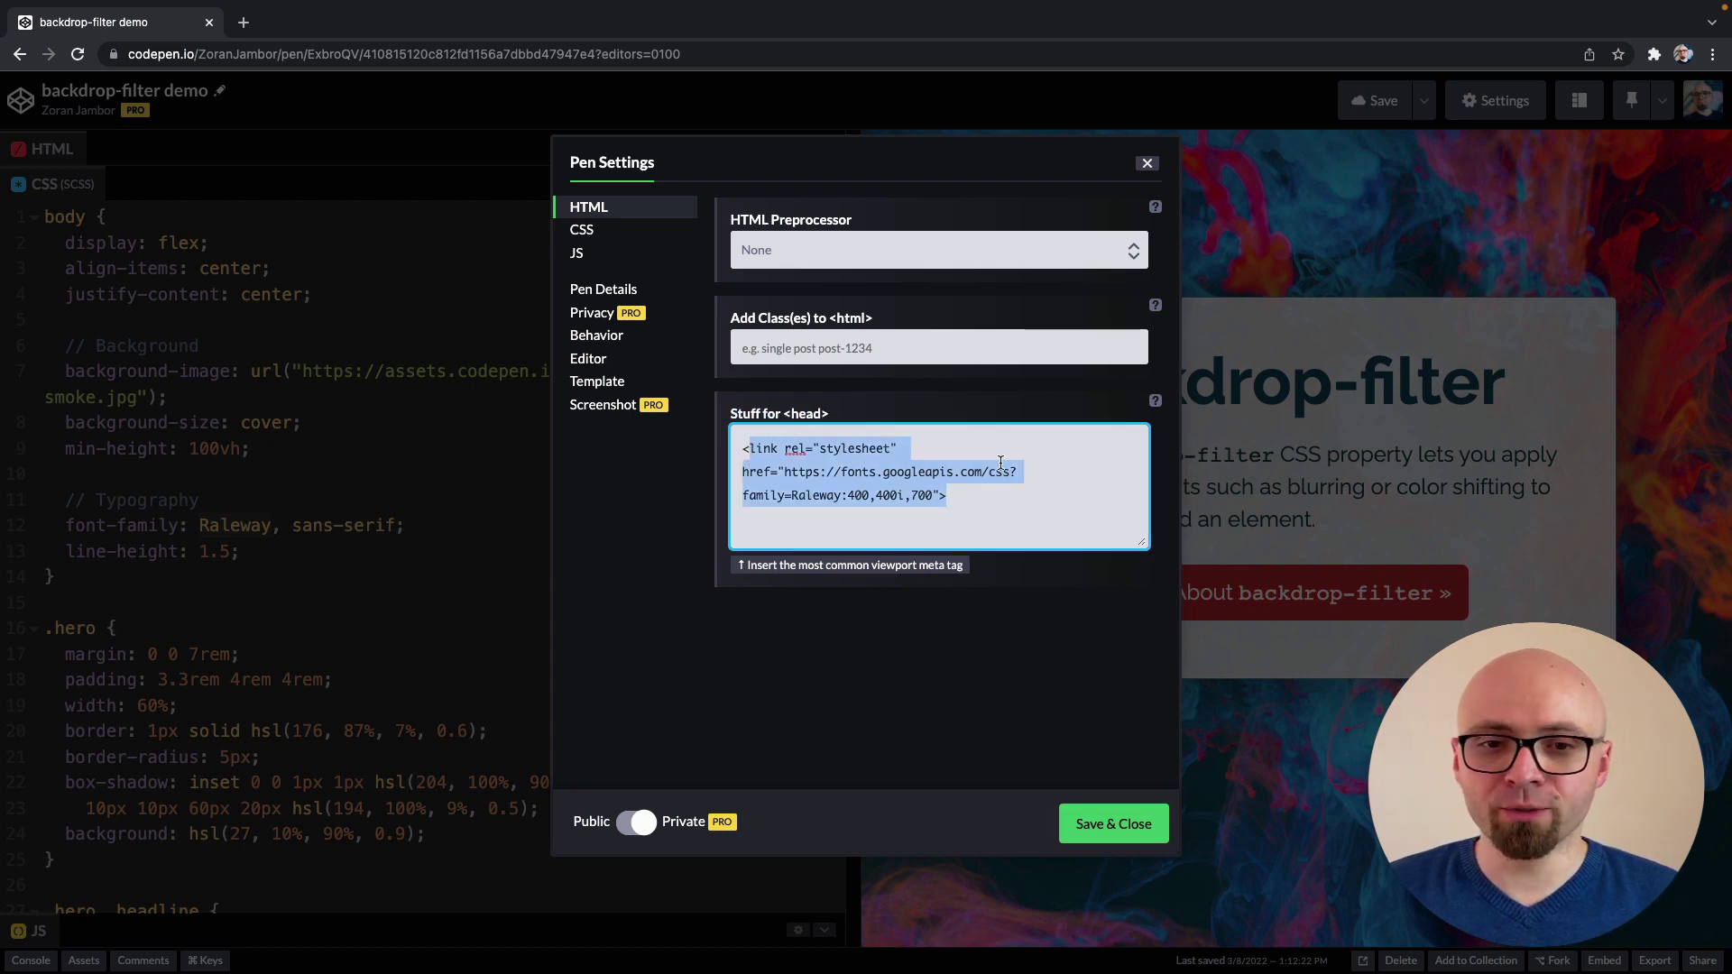
left_click(1146, 163)
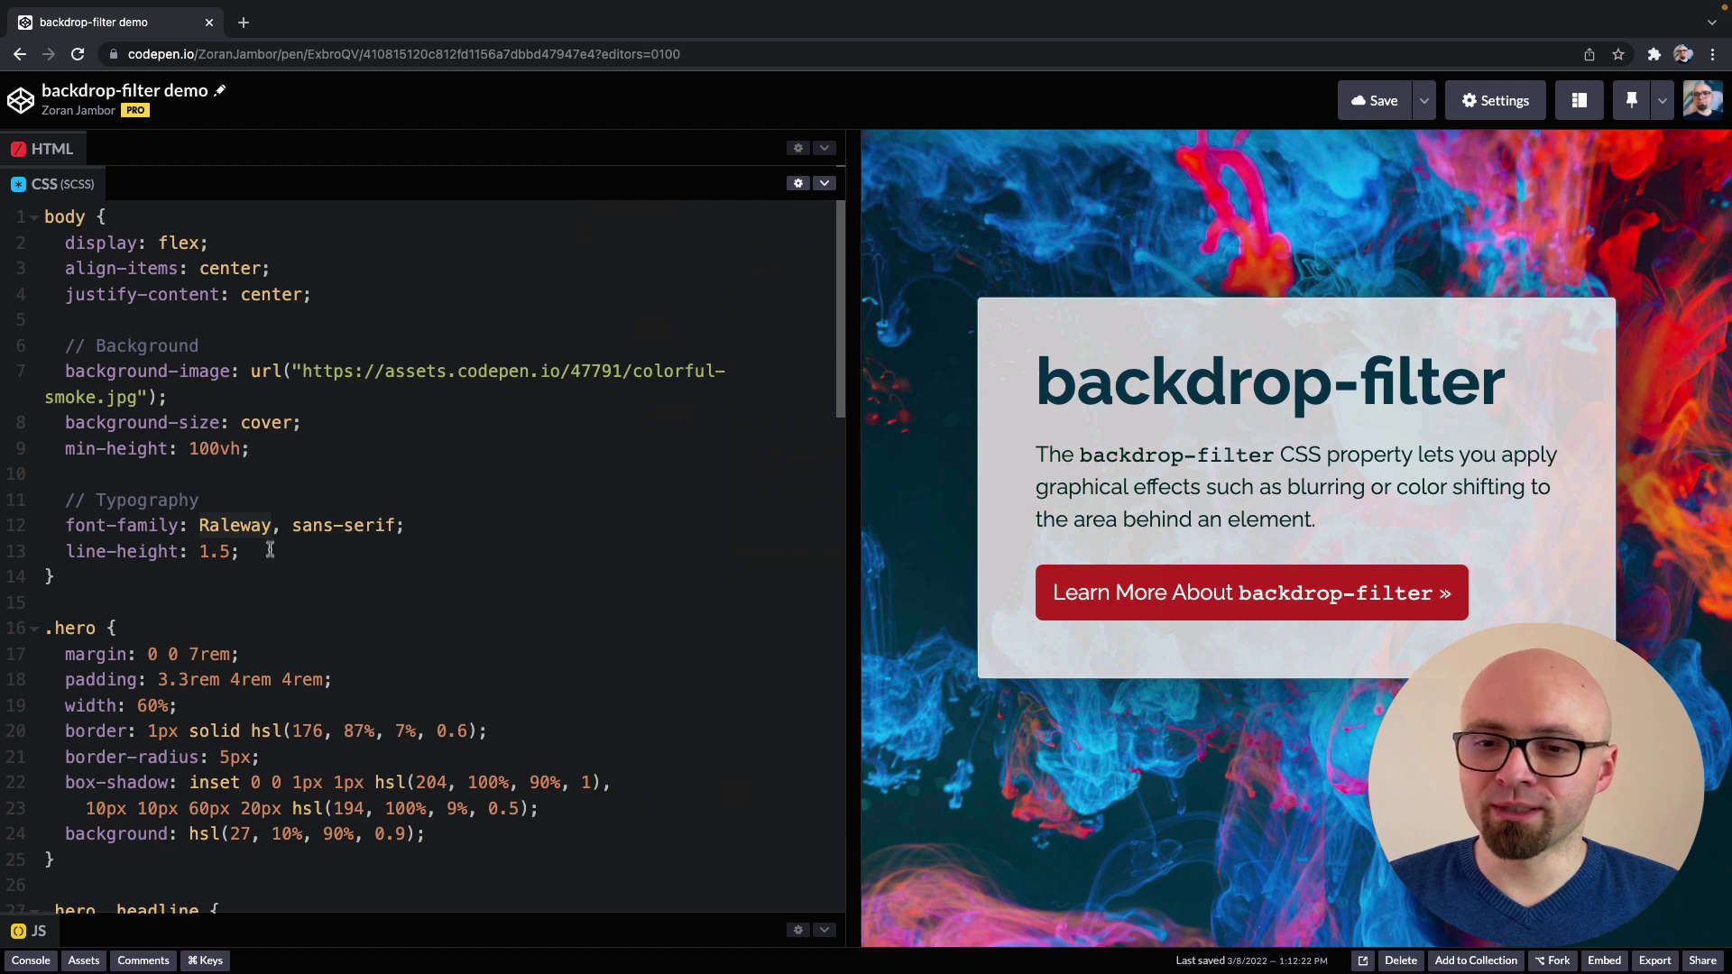
left_click(77, 526)
left_click_drag(77, 525, 503, 534)
scroll(707, 725, "down", 2)
scroll(609, 541, "down", 3)
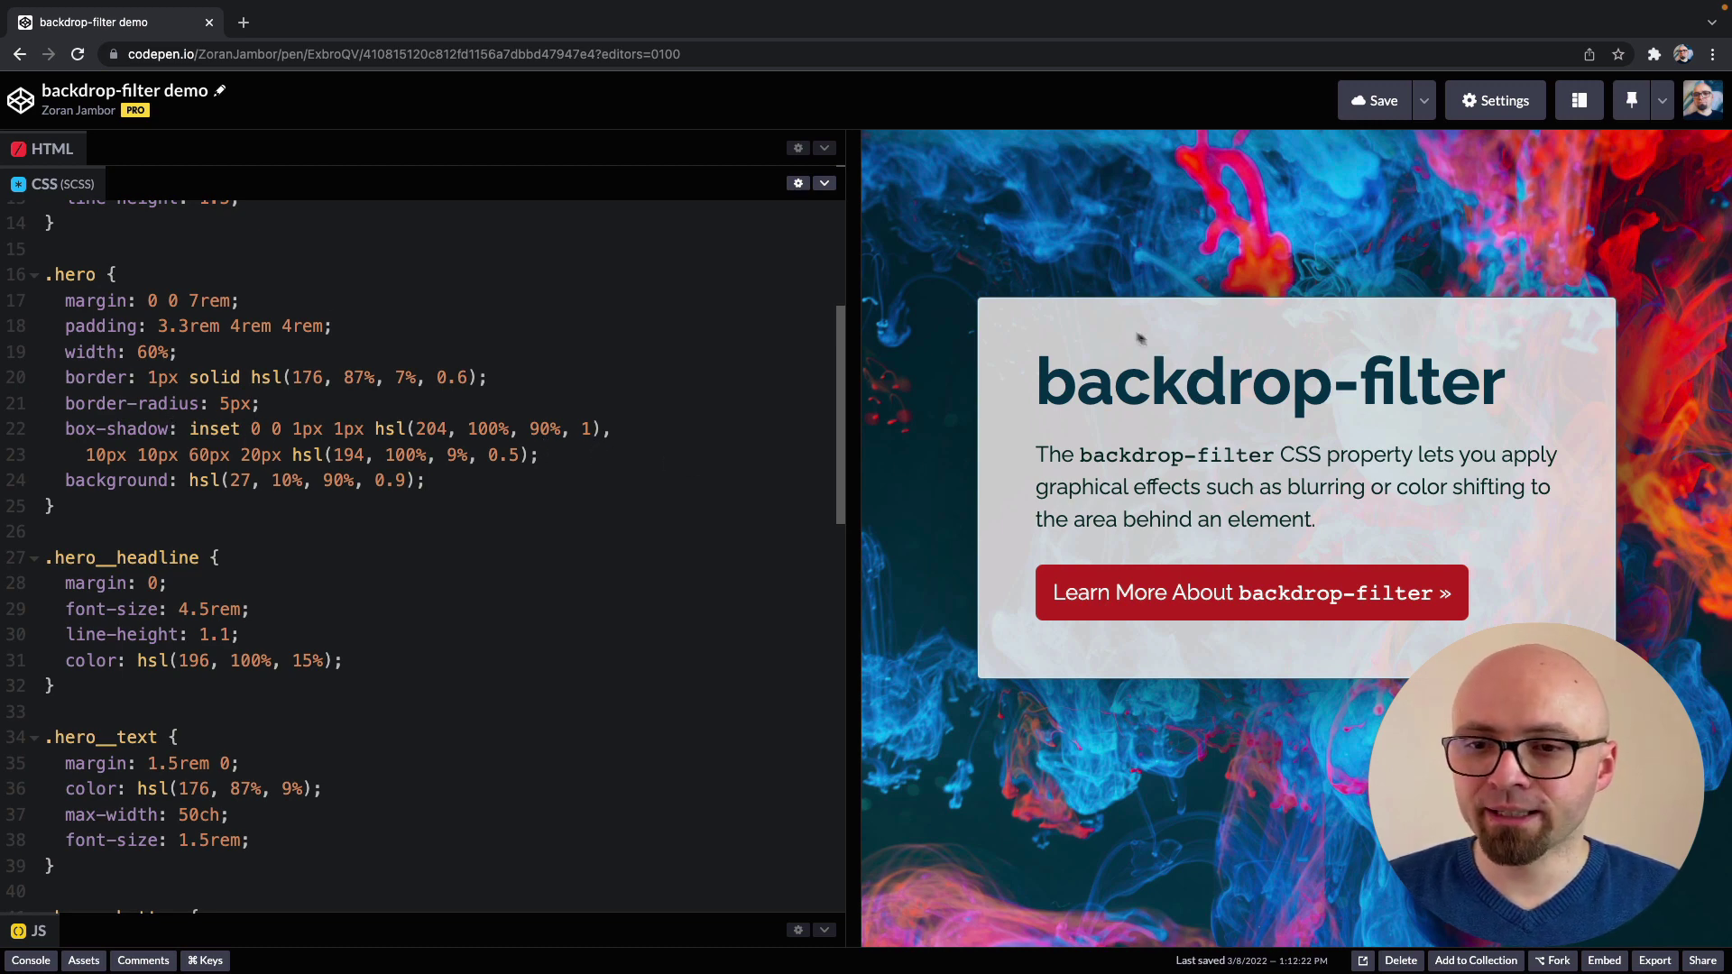
left_click_drag(189, 428, 607, 428)
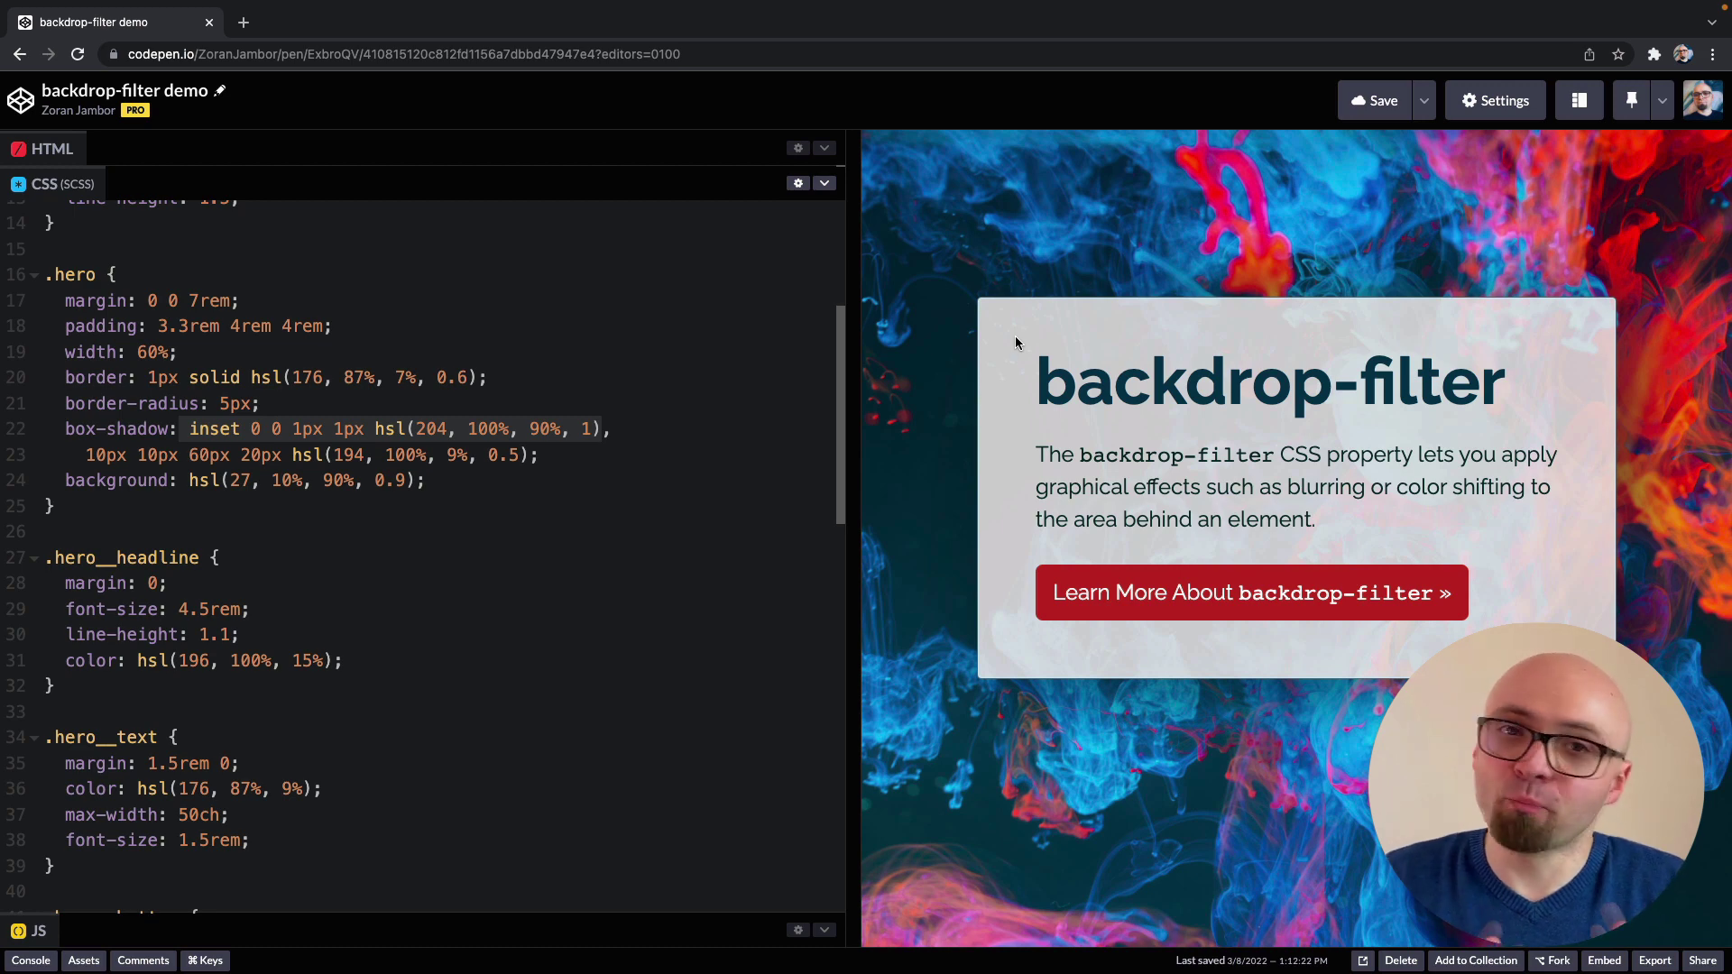
scroll(402, 430, "down", 1)
left_click_drag(65, 455, 66, 533)
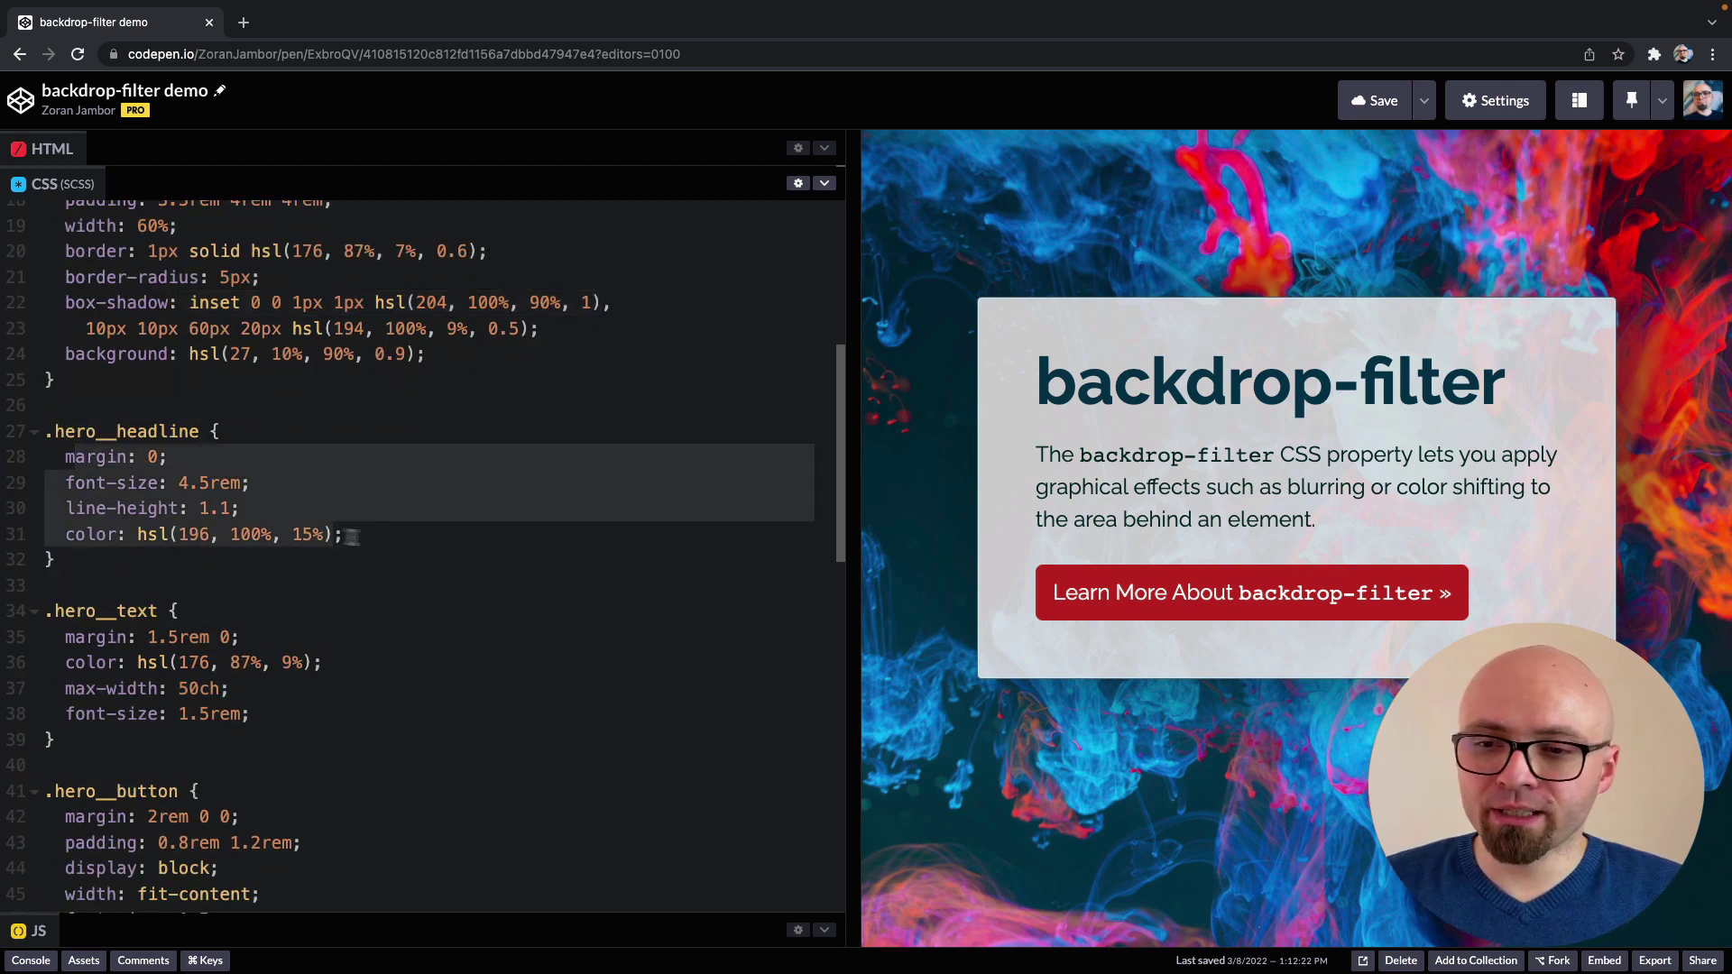
scroll(65, 534, "down", 2)
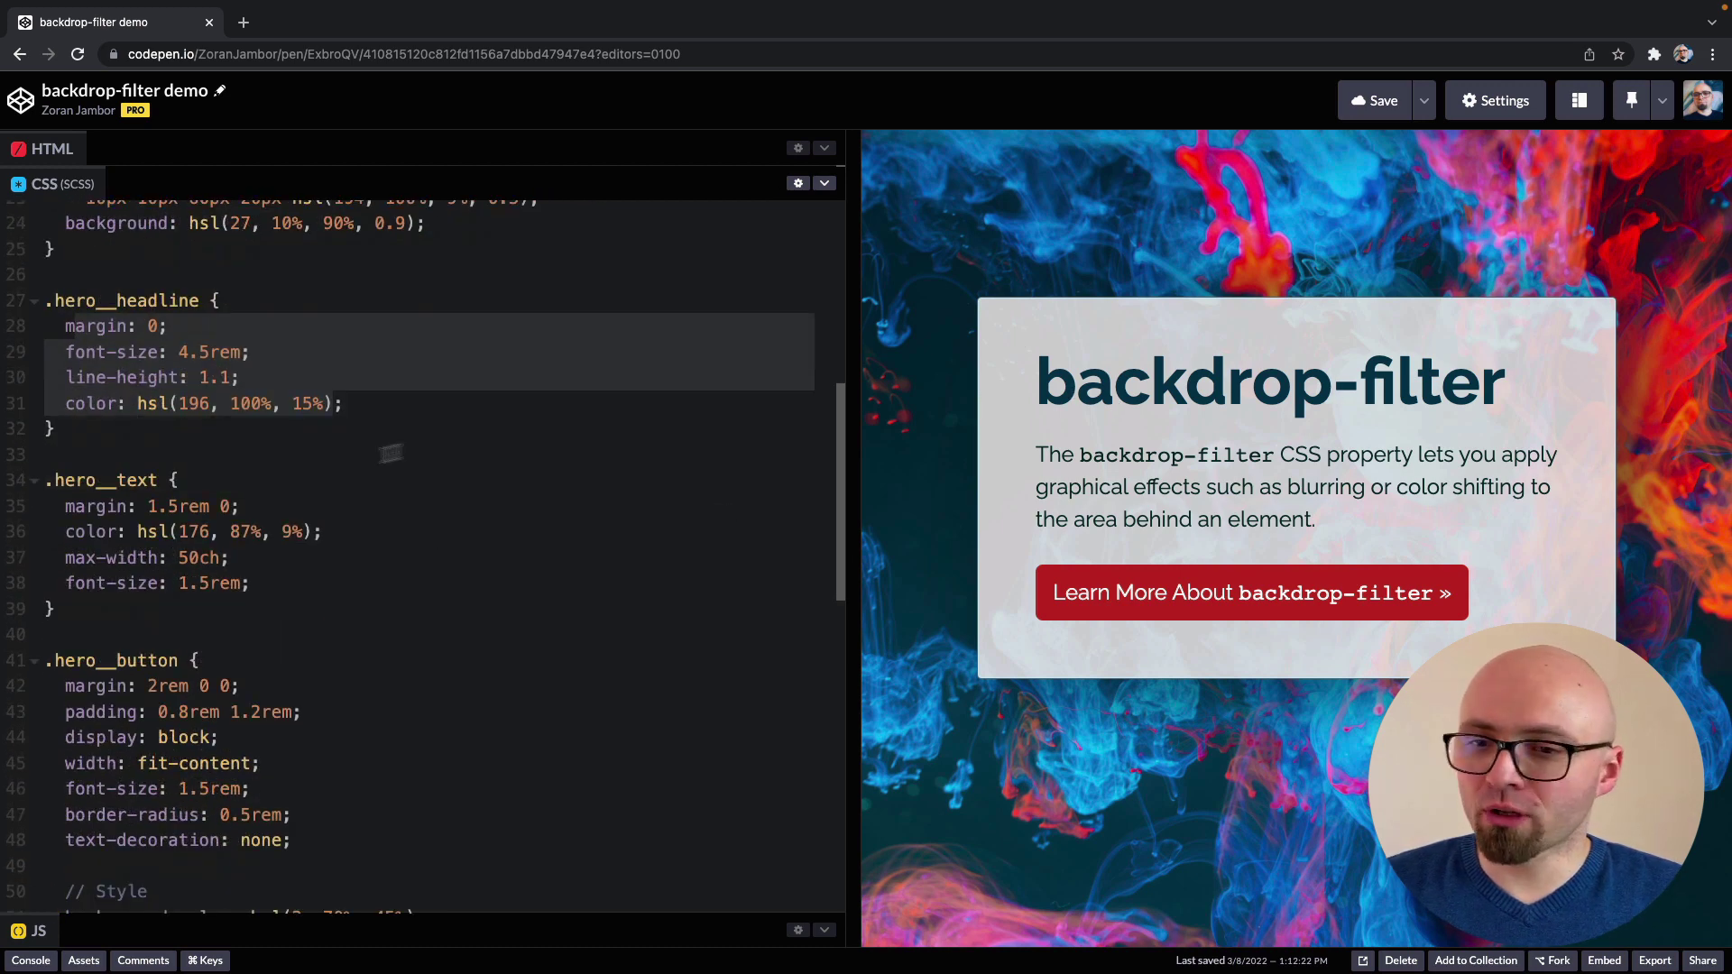
scroll(380, 455, "down", 1)
left_click_drag(68, 368, 294, 441)
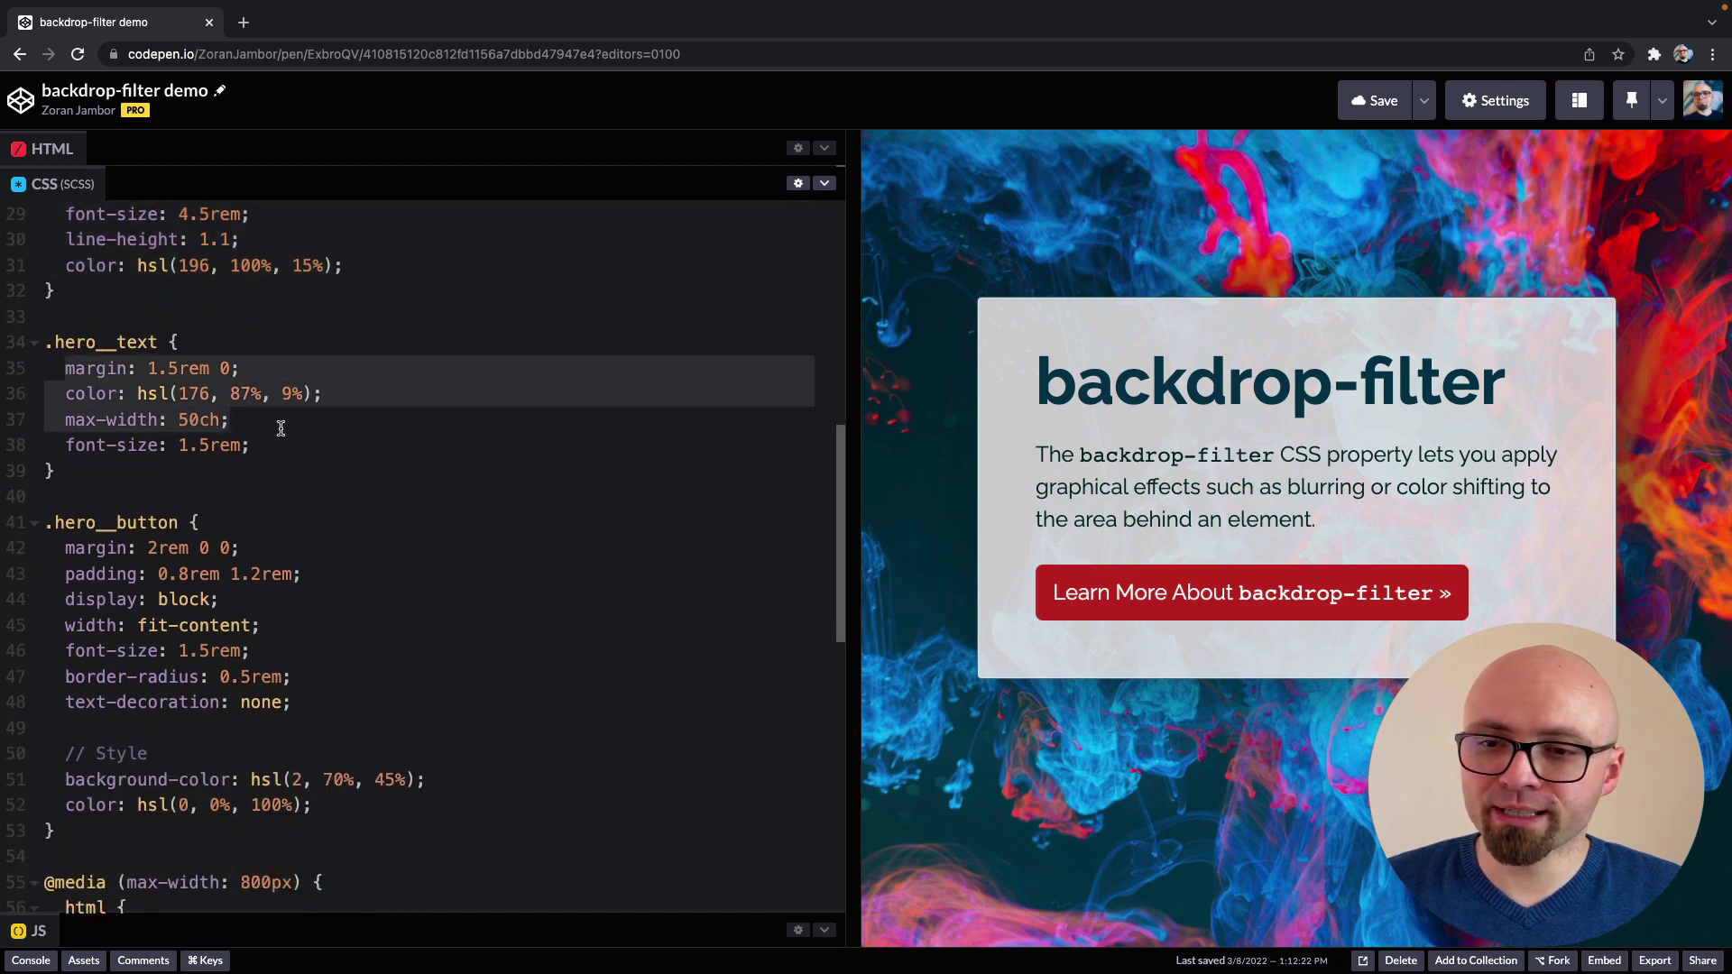
left_click_drag(65, 421, 308, 430)
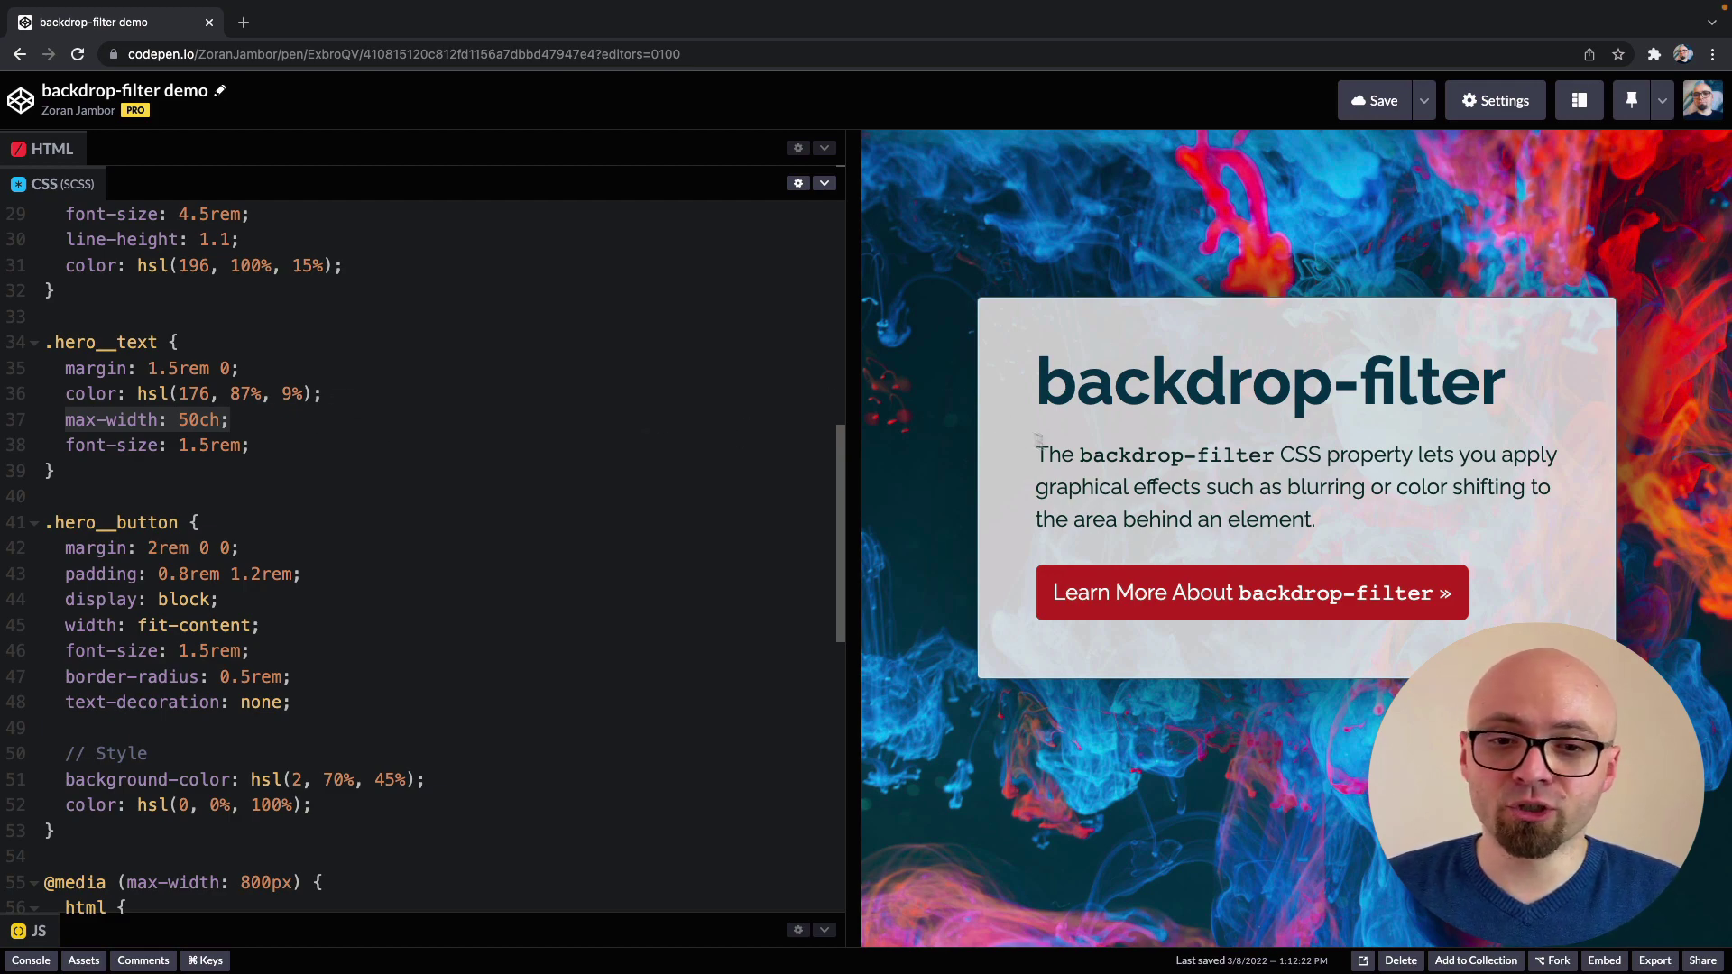
left_click_drag(858, 393, 235, 393)
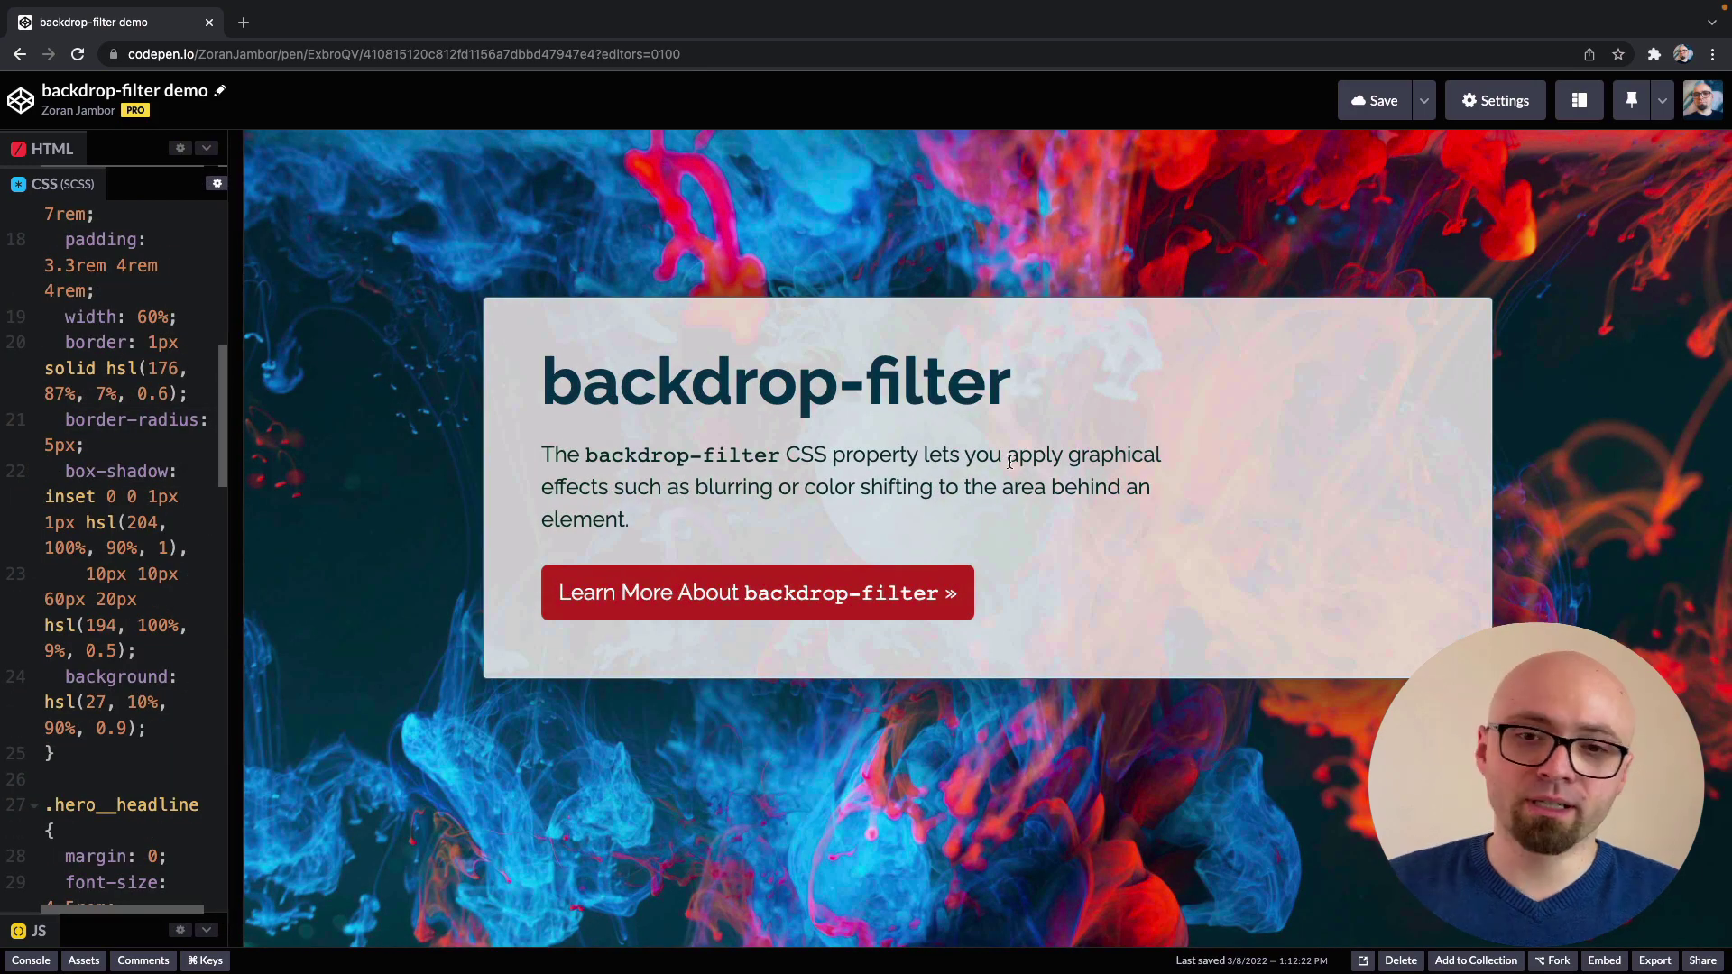
left_click_drag(236, 471, 812, 472)
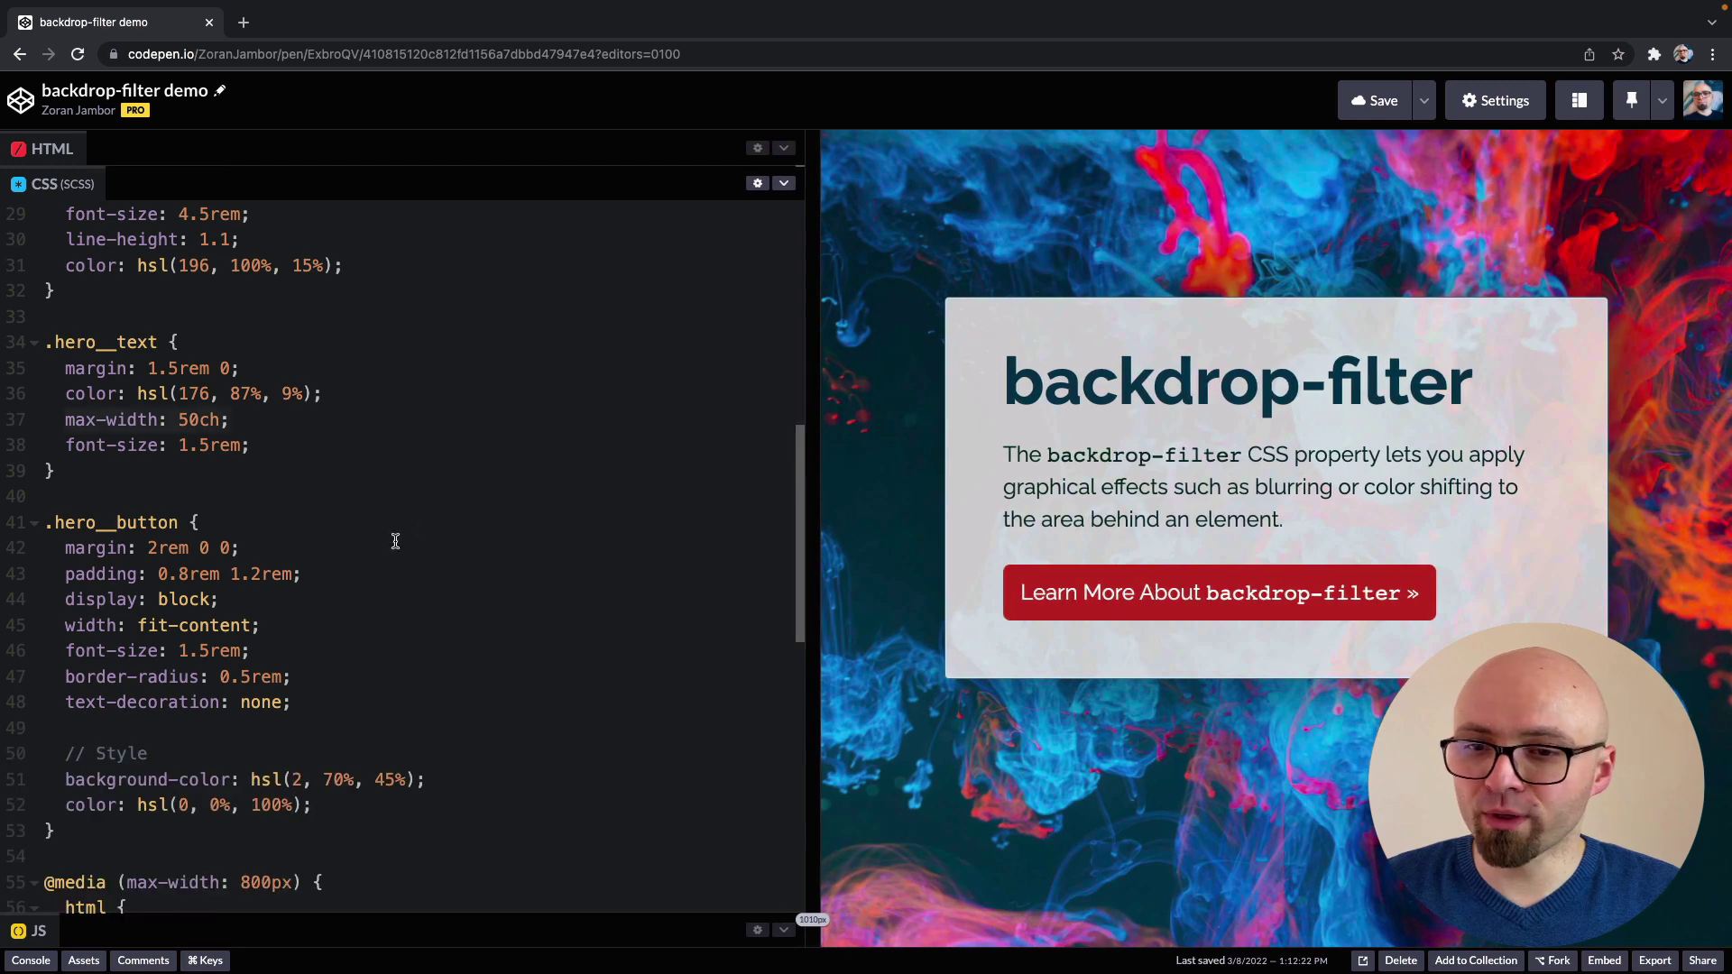
scroll(332, 571, "down", 2)
scroll(329, 571, "down", 1)
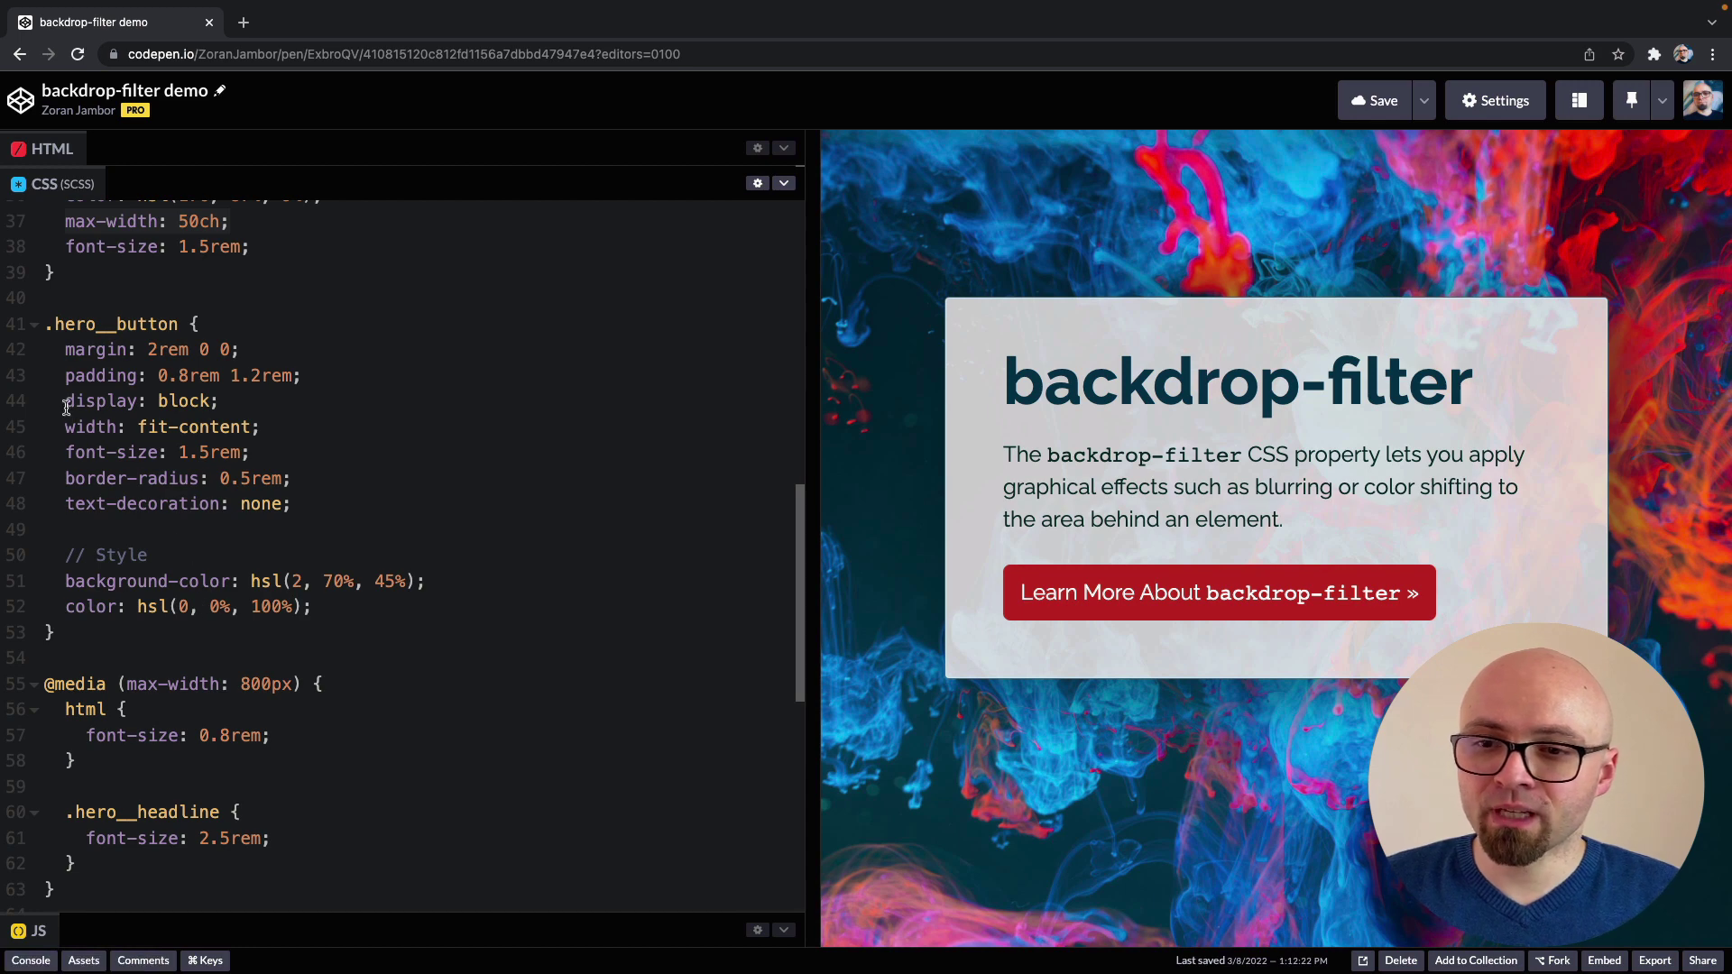
left_click_drag(64, 405, 288, 395)
left_click_drag(65, 429, 326, 426)
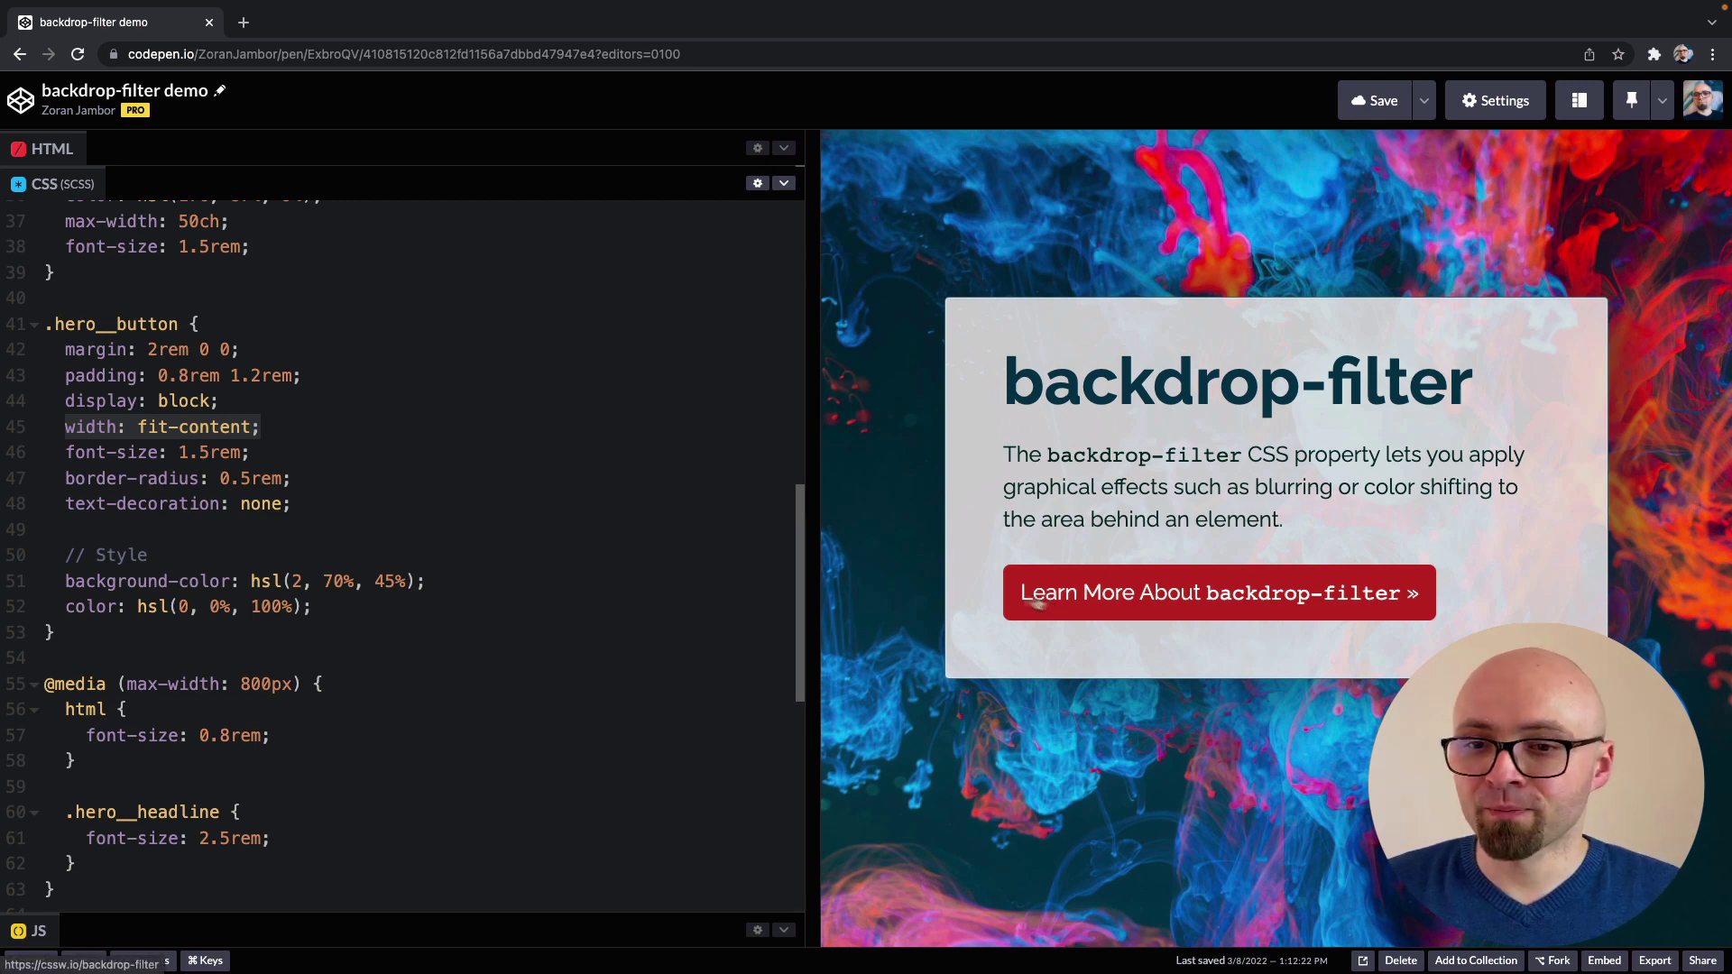
left_click(350, 431)
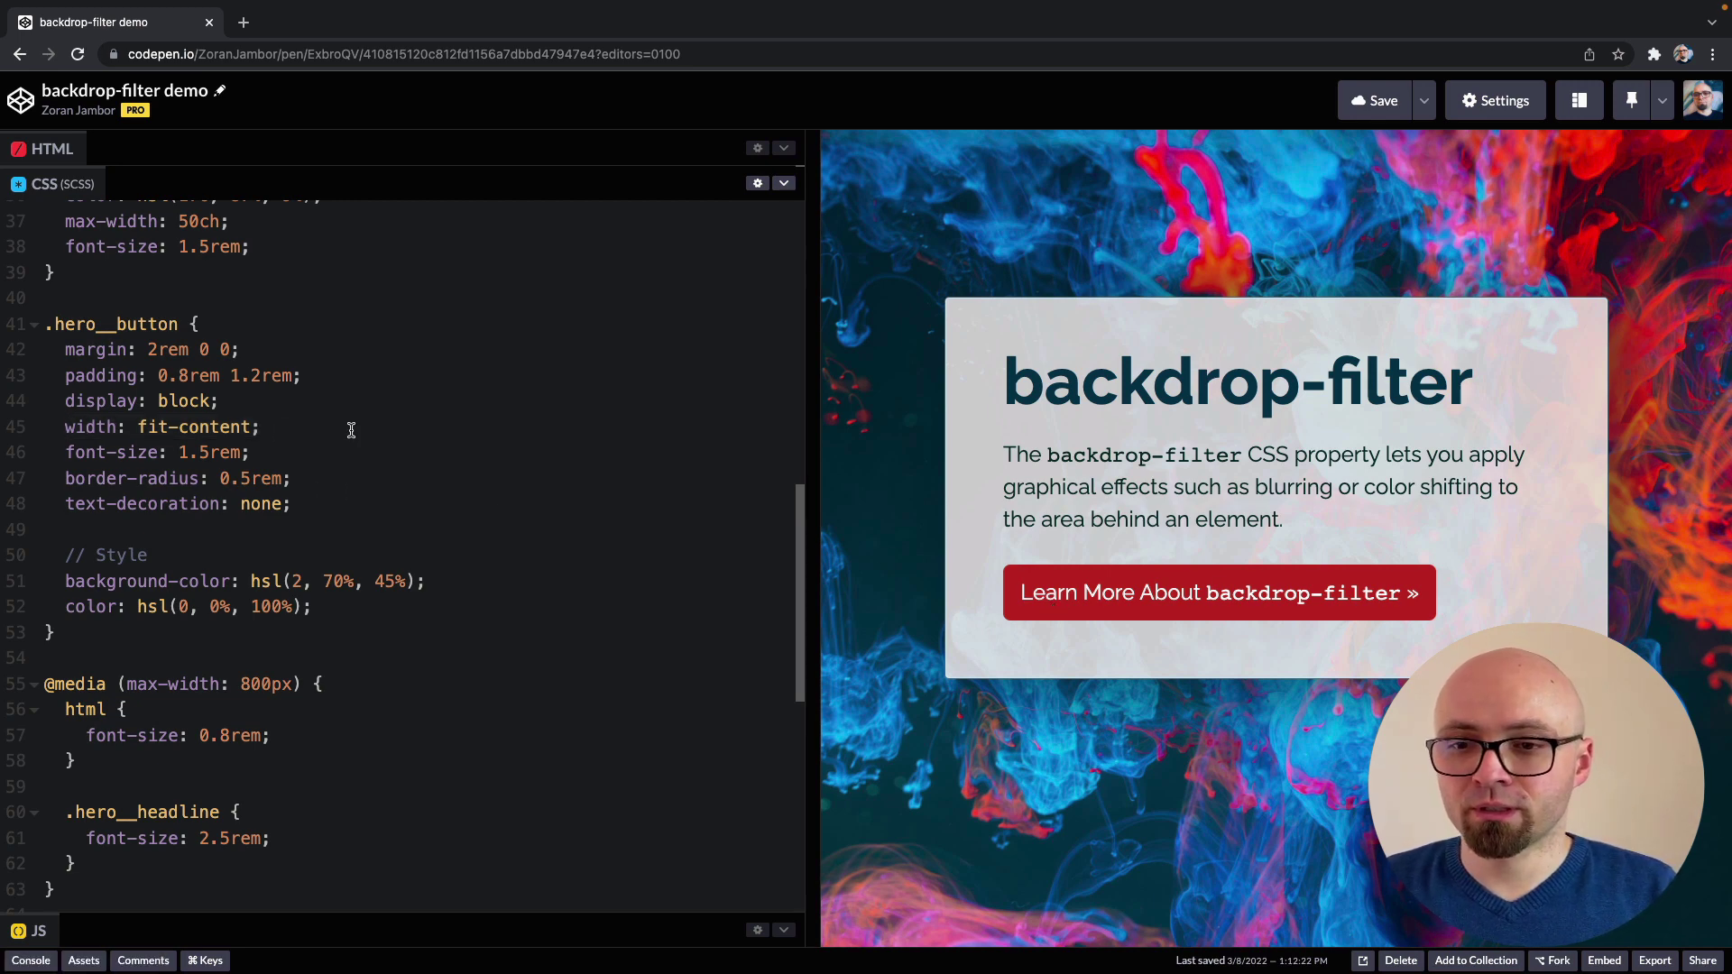
key("Home")
type("//")
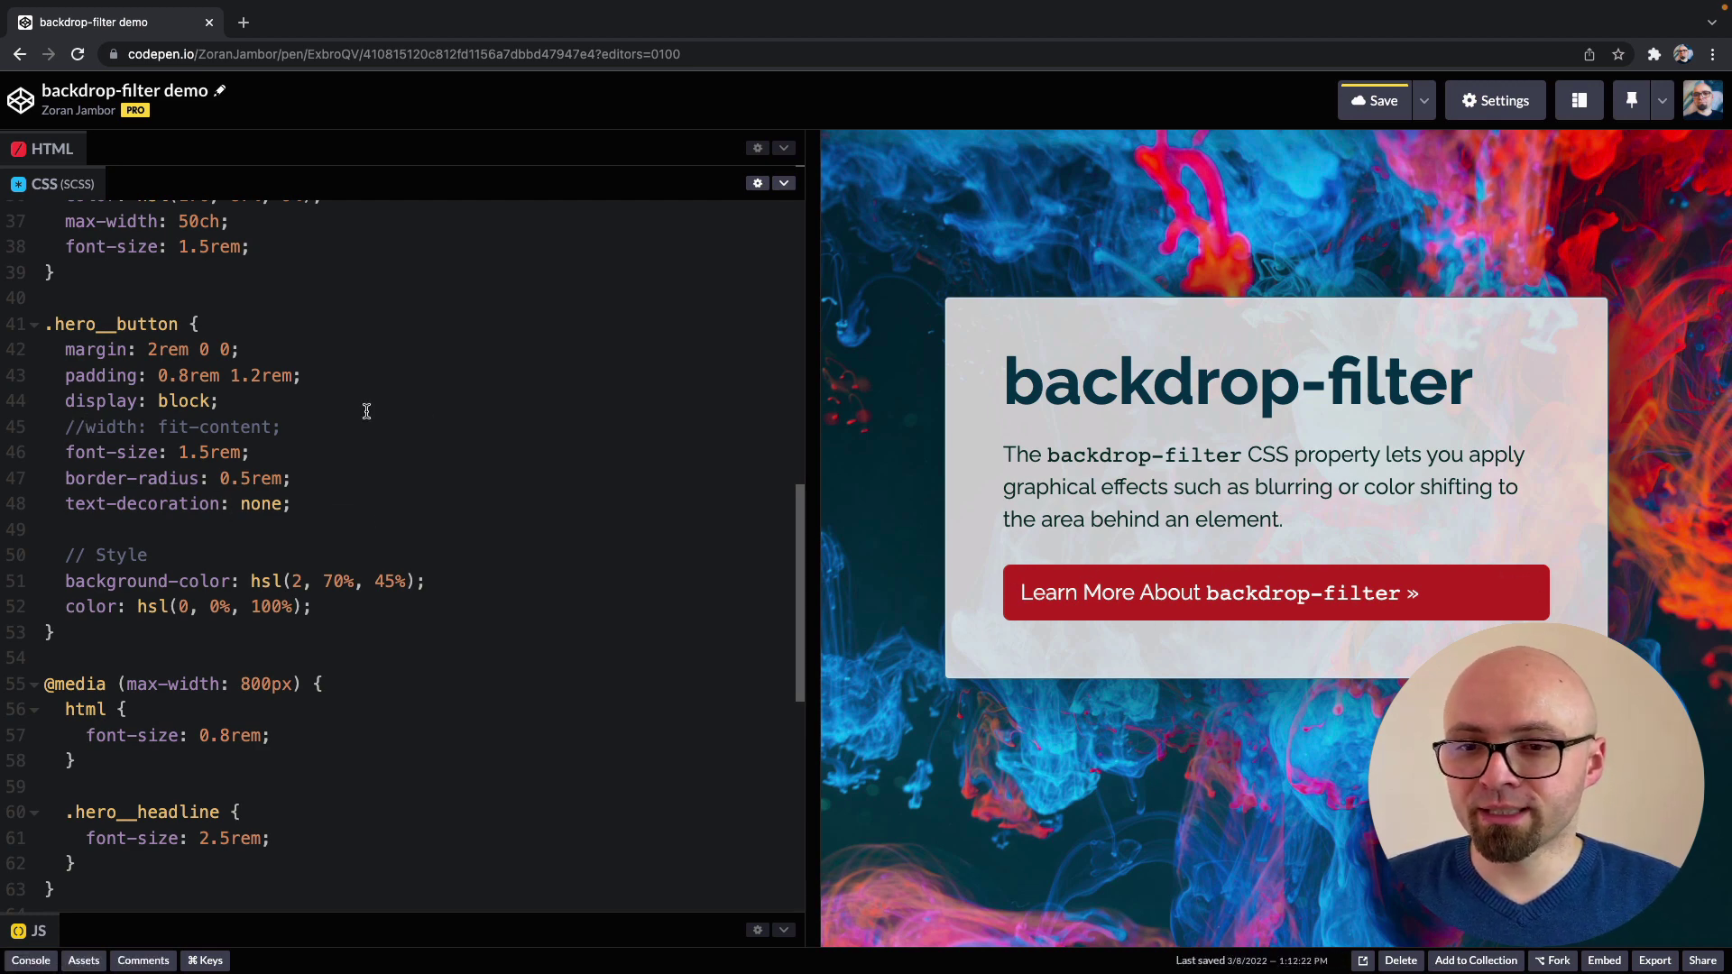
key("BackSpace")
key("BackSpace")
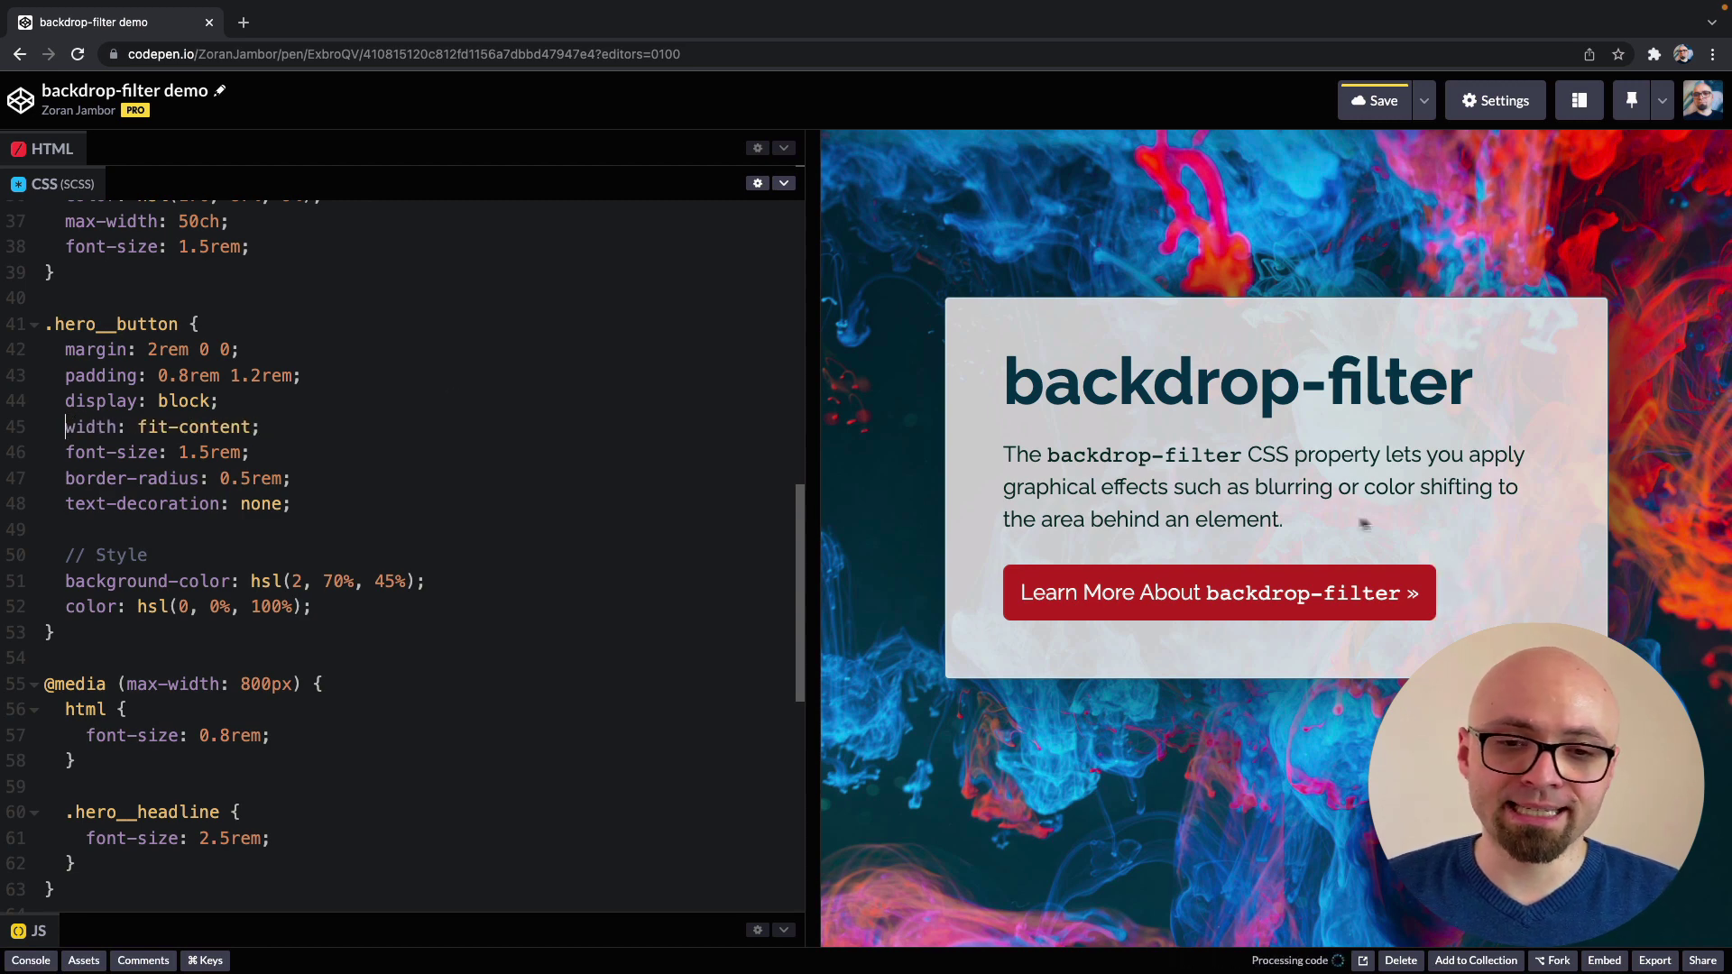
scroll(593, 552, "down", 3)
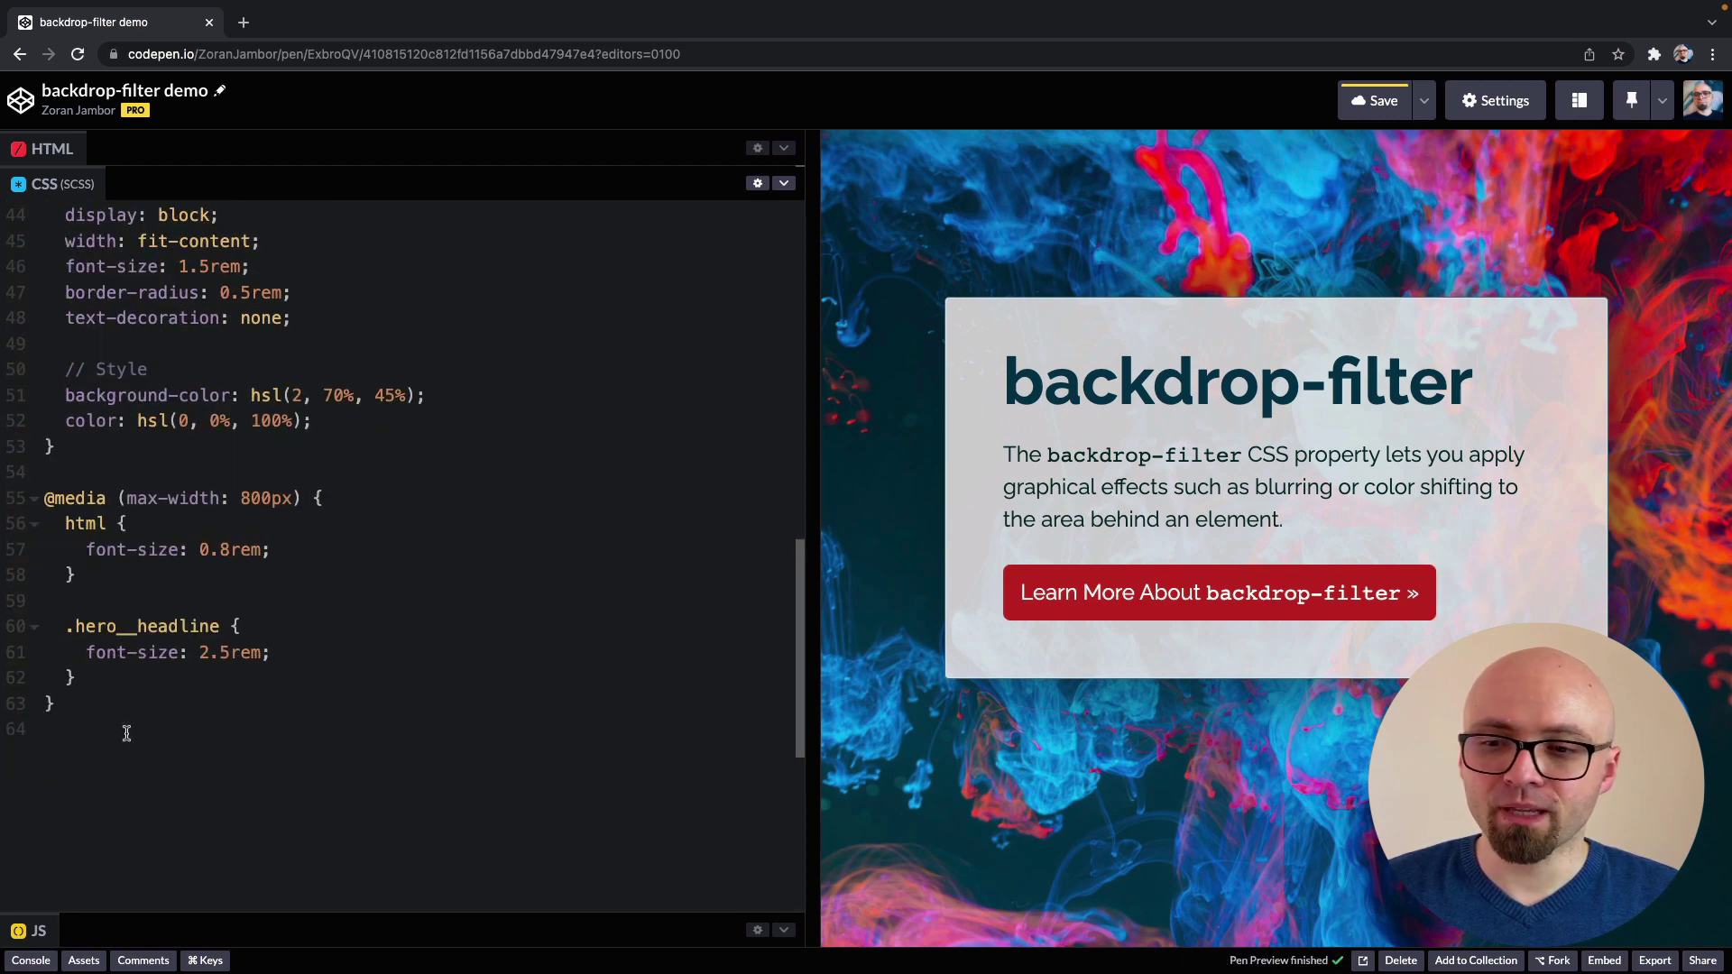
left_click_drag(128, 735, 31, 504)
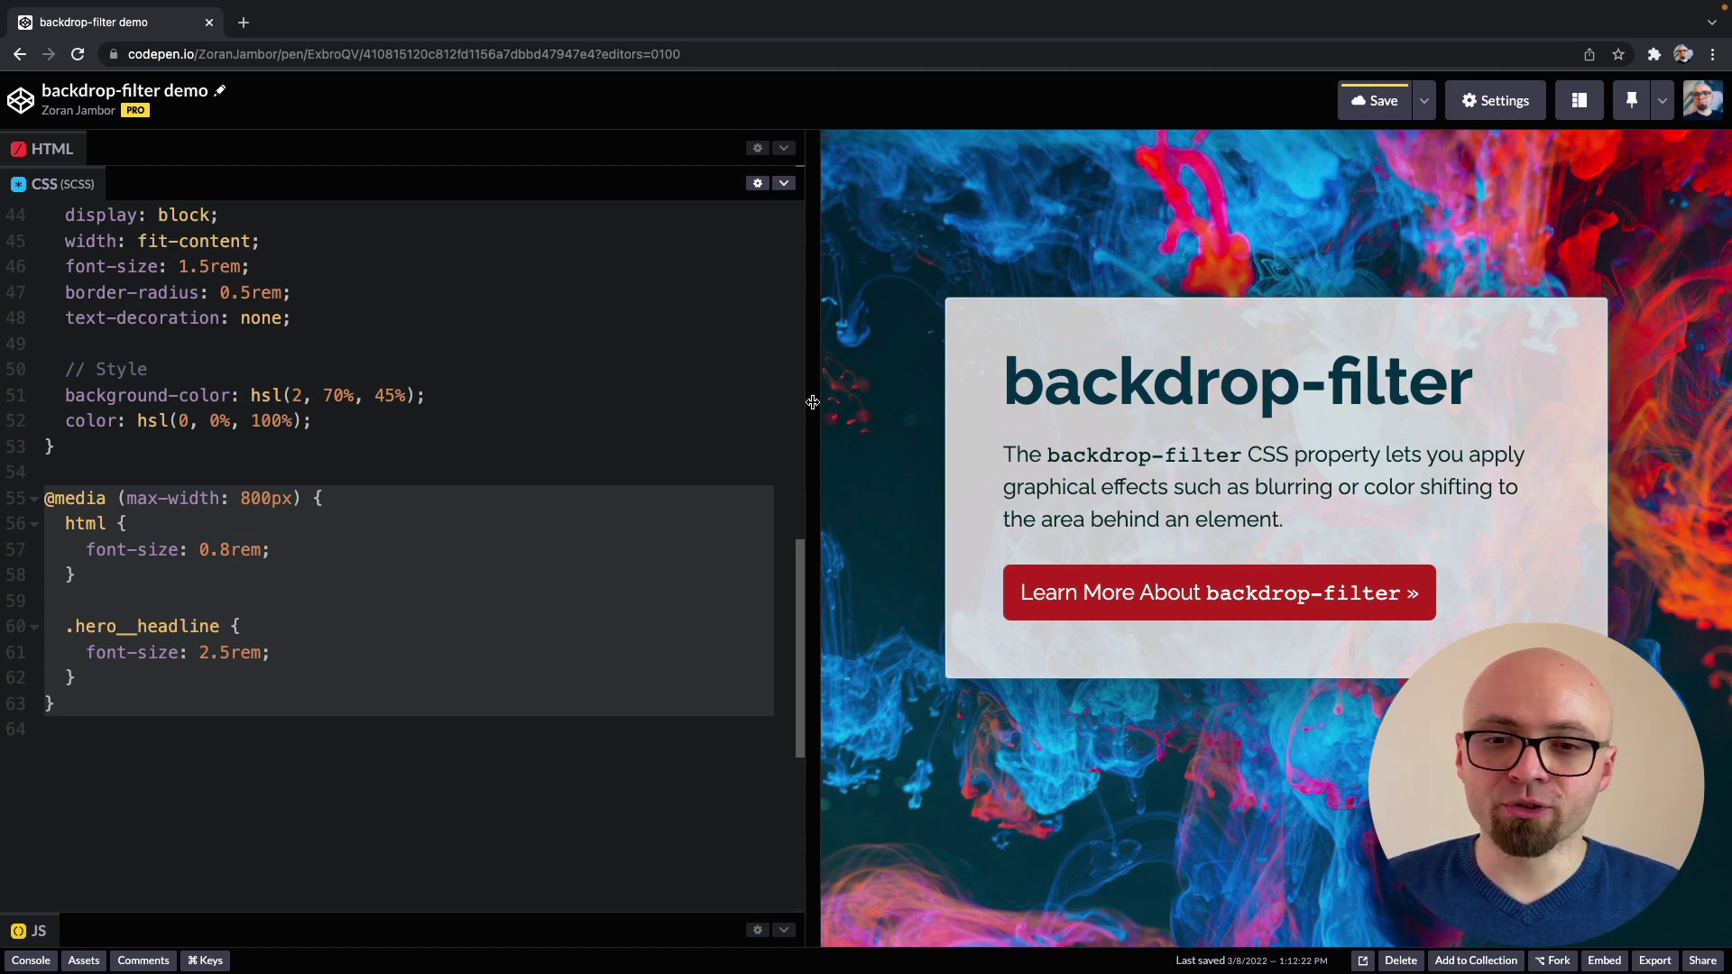
mouse_move(811, 402)
left_mouse_down()
mouse_move(1095, 407)
mouse_move(700, 415)
mouse_move(854, 416)
left_mouse_up()
scroll(557, 511, "up", 3)
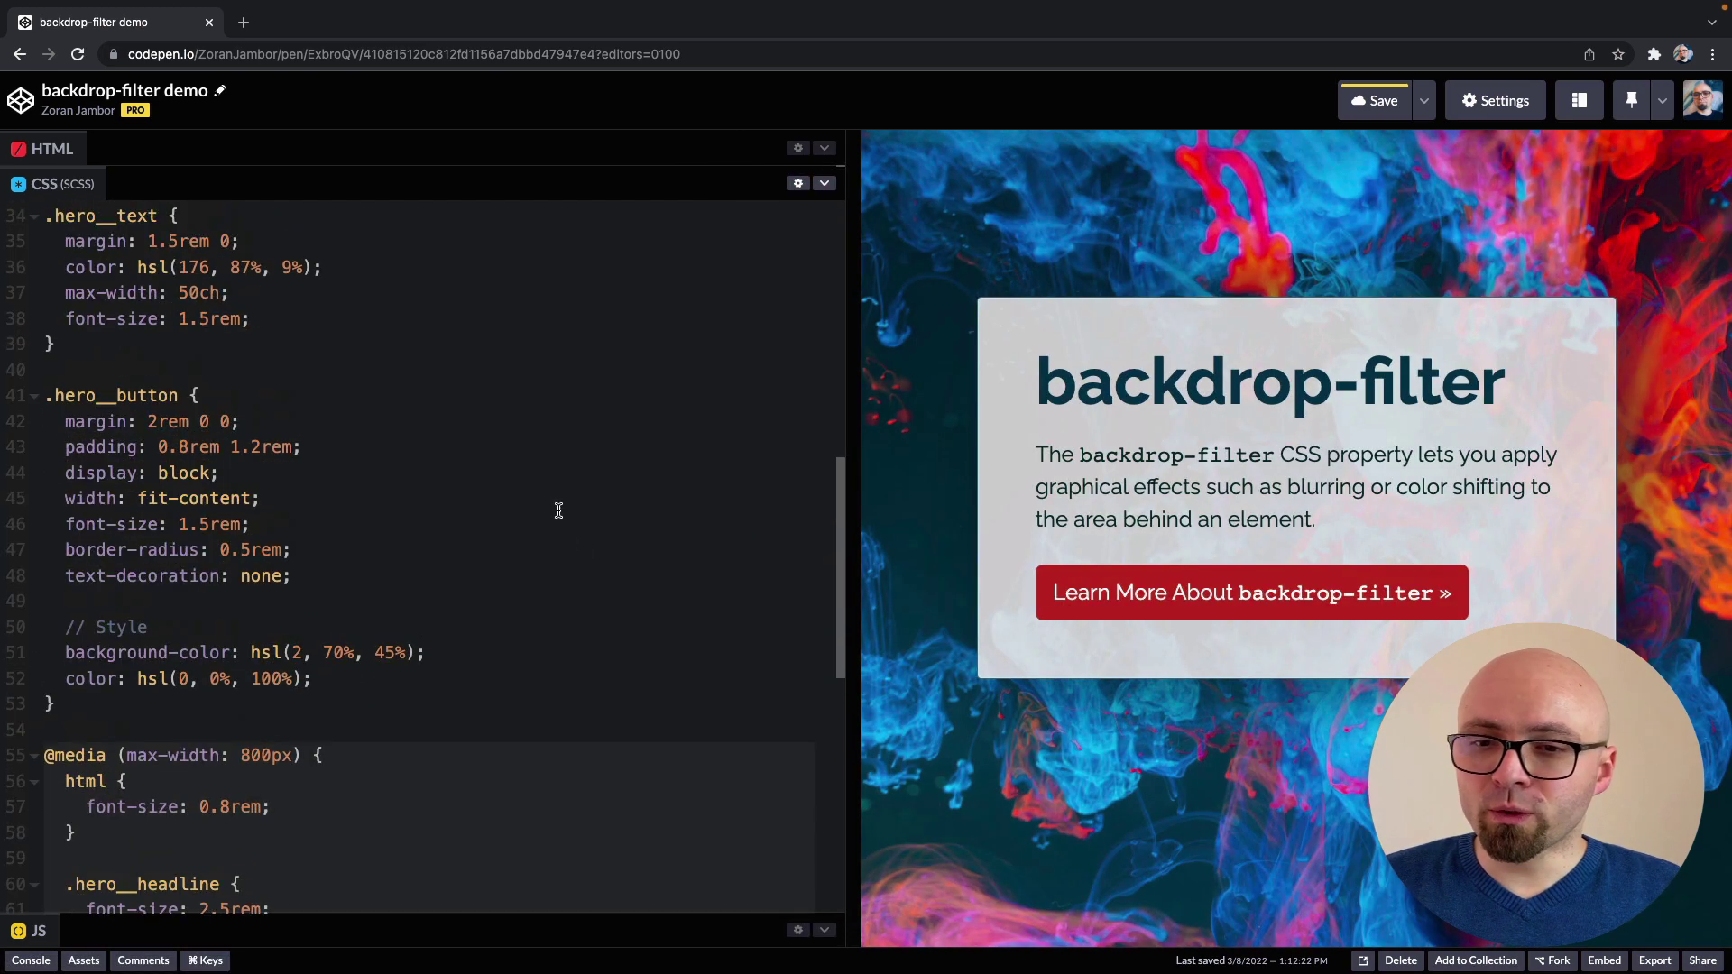
scroll(558, 513, "up", 2)
scroll(557, 512, "up", 3)
scroll(557, 512, "up", 3)
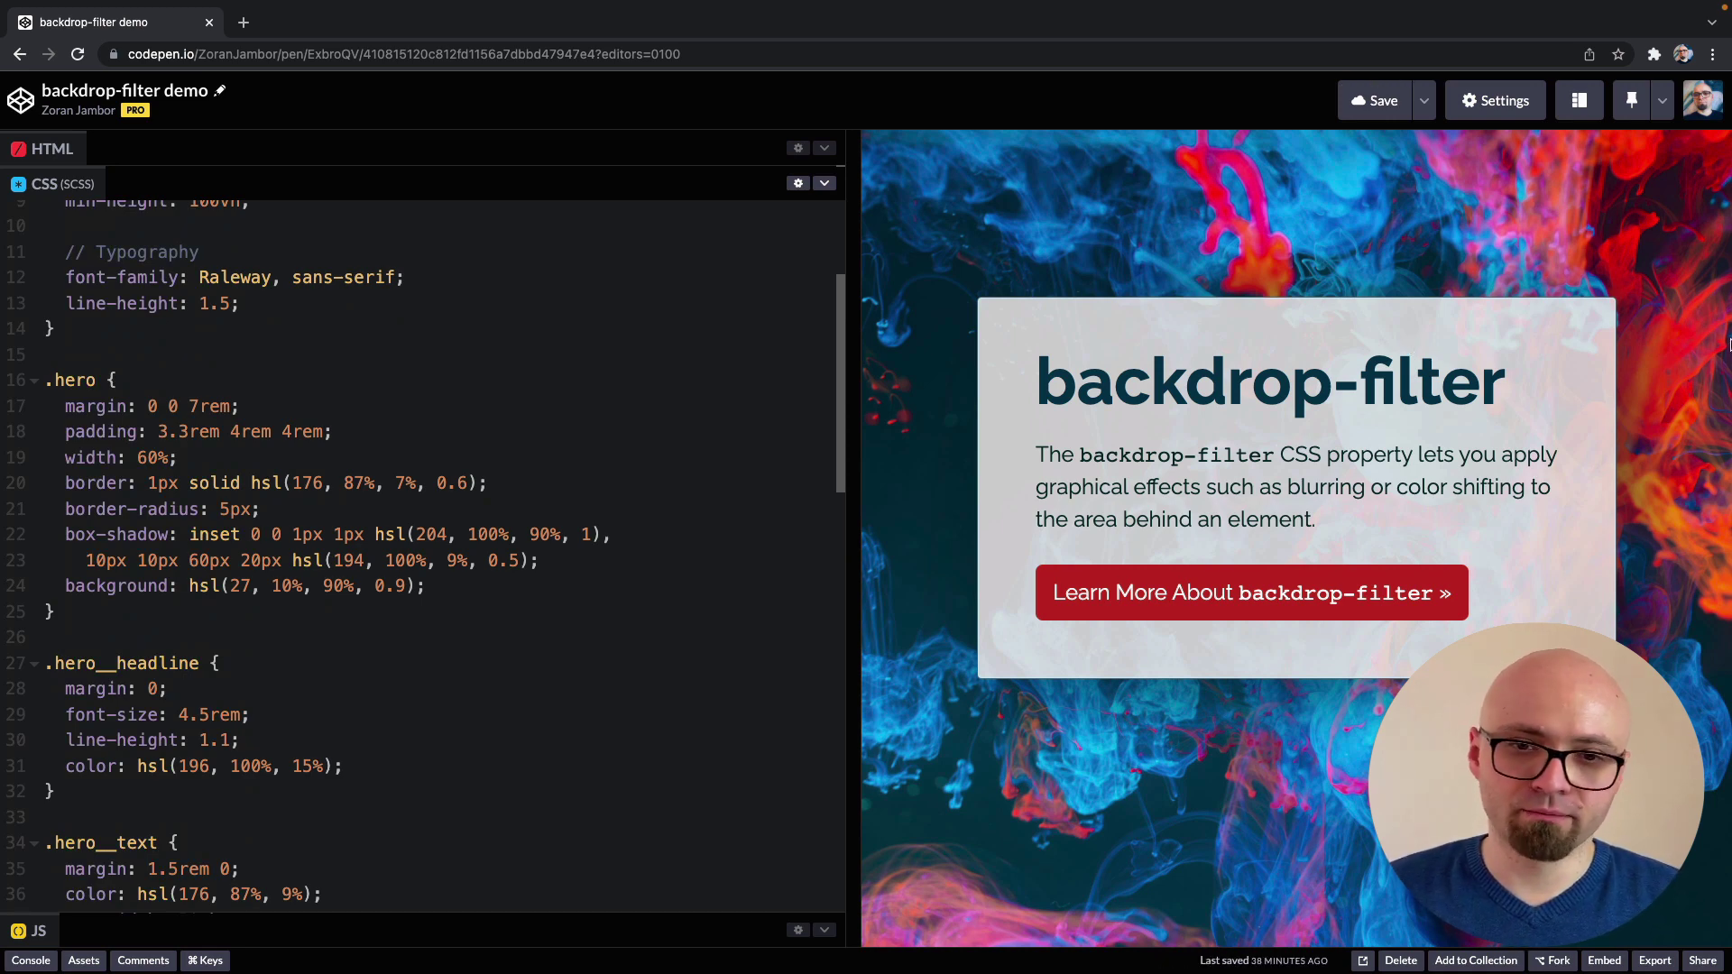
Set the .hero background to hsl(27, 10%, 90%, 0.5) and start a new property line.
left_click(412, 585)
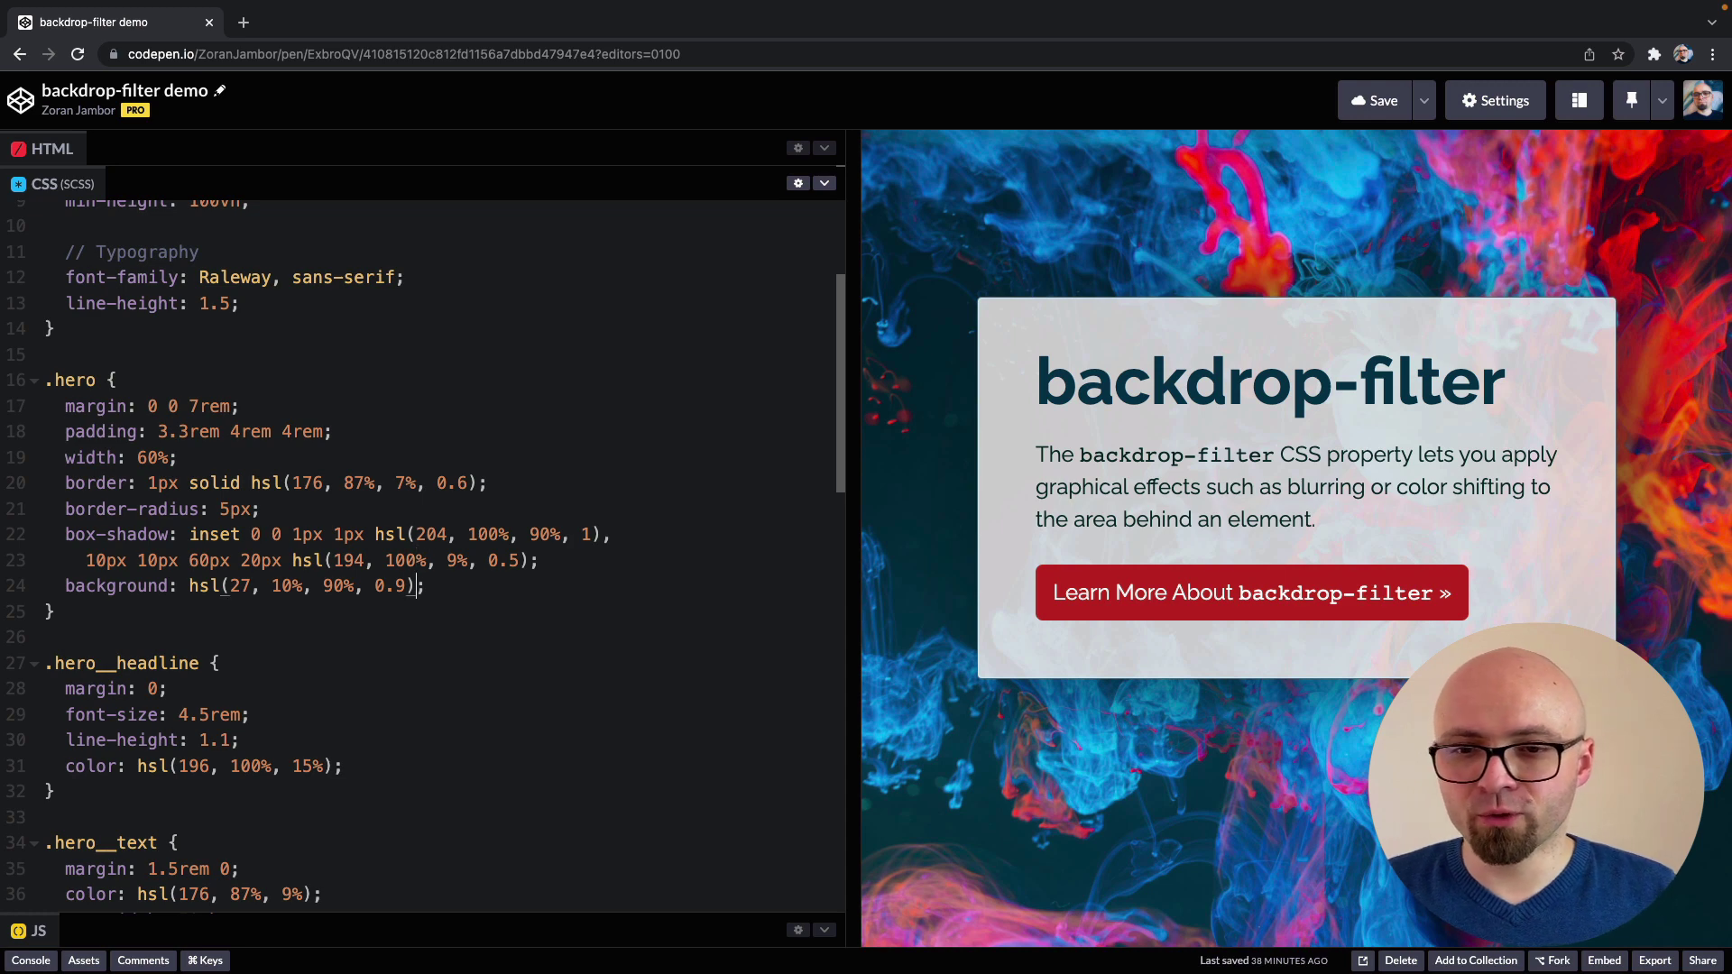
key("BackSpace")
type("5")
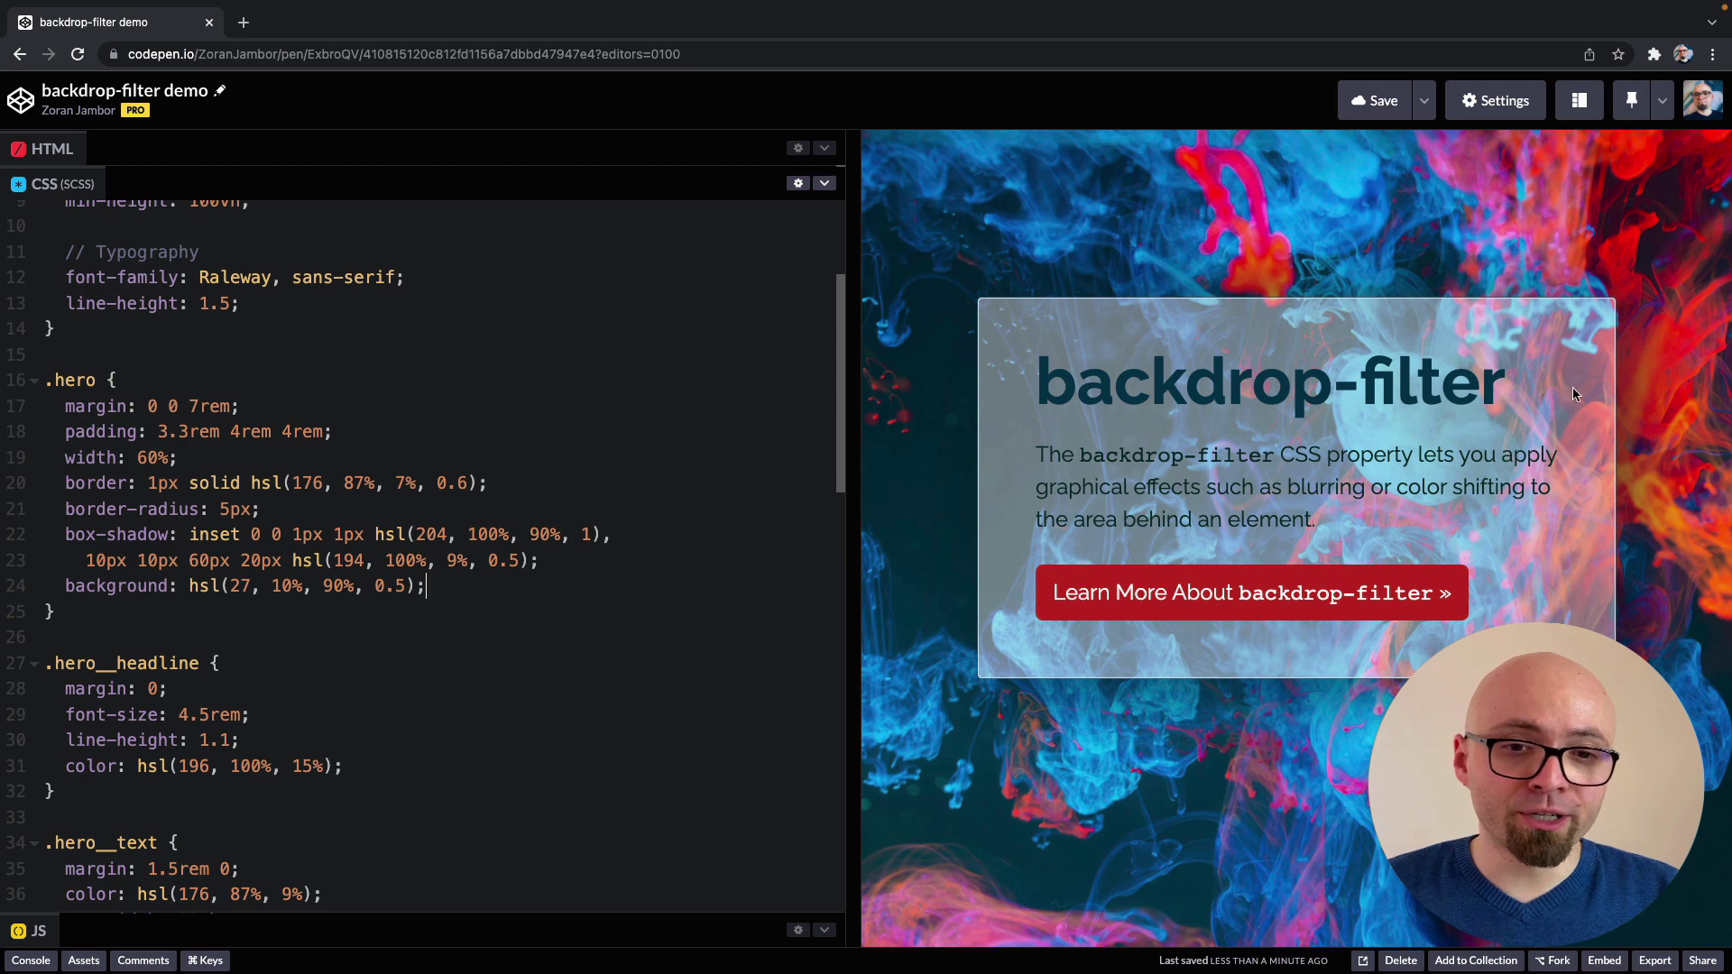
key("Return")
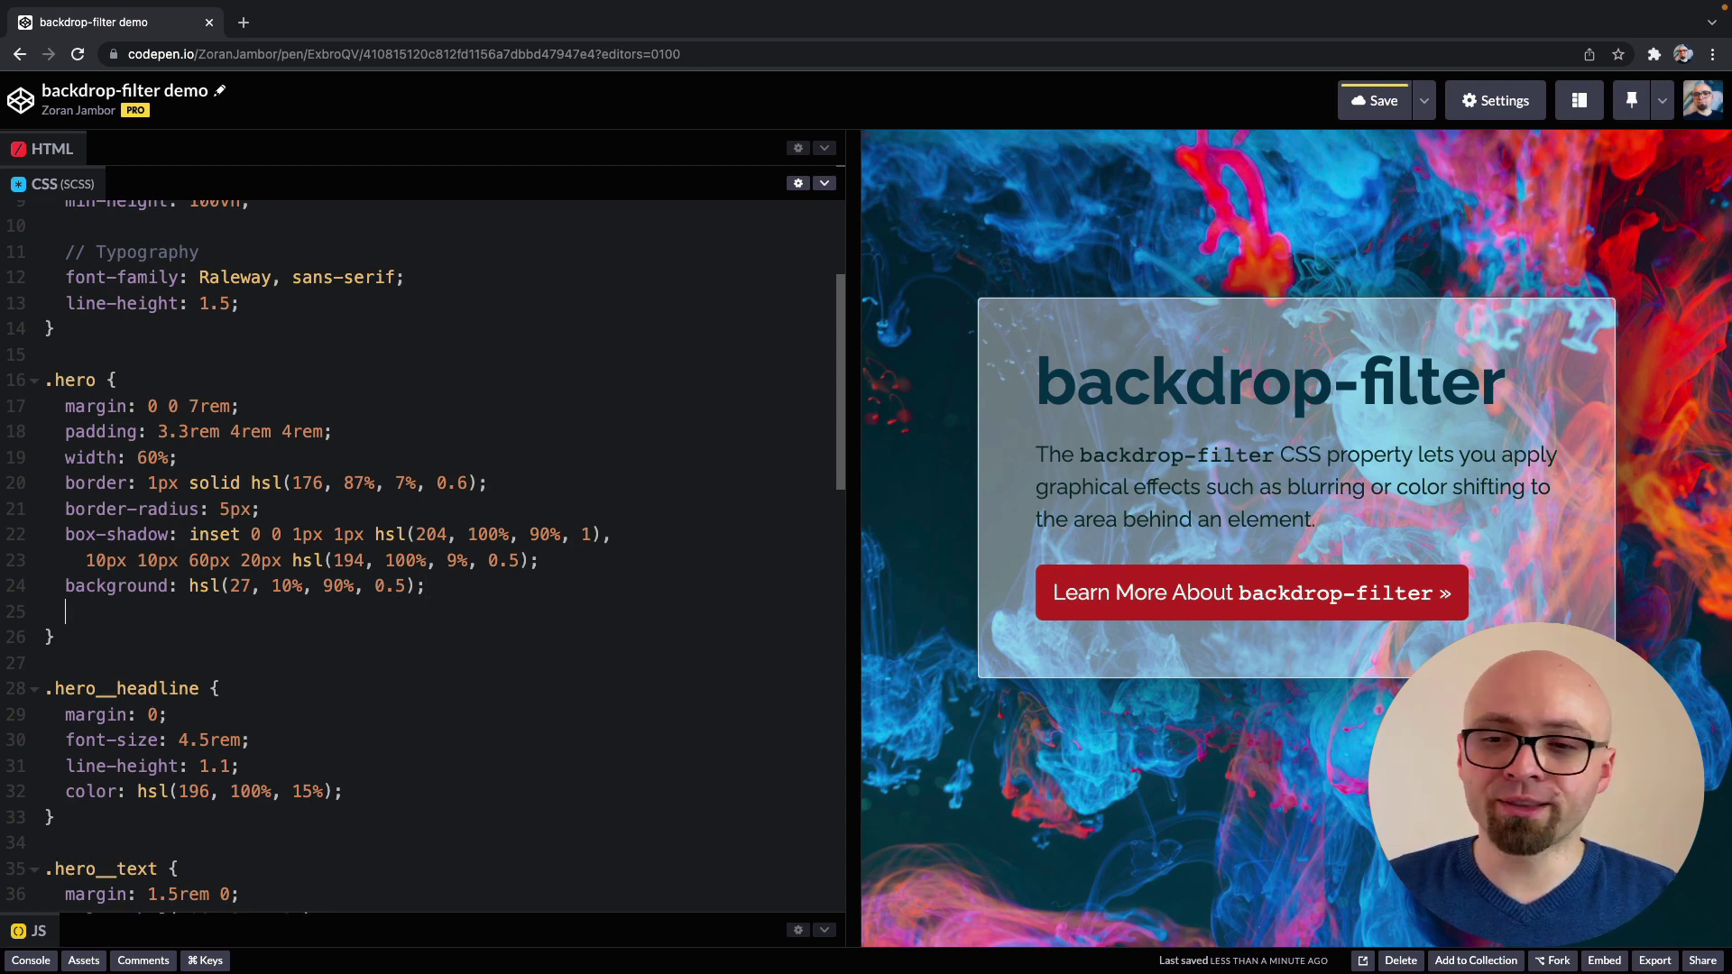
type("back")
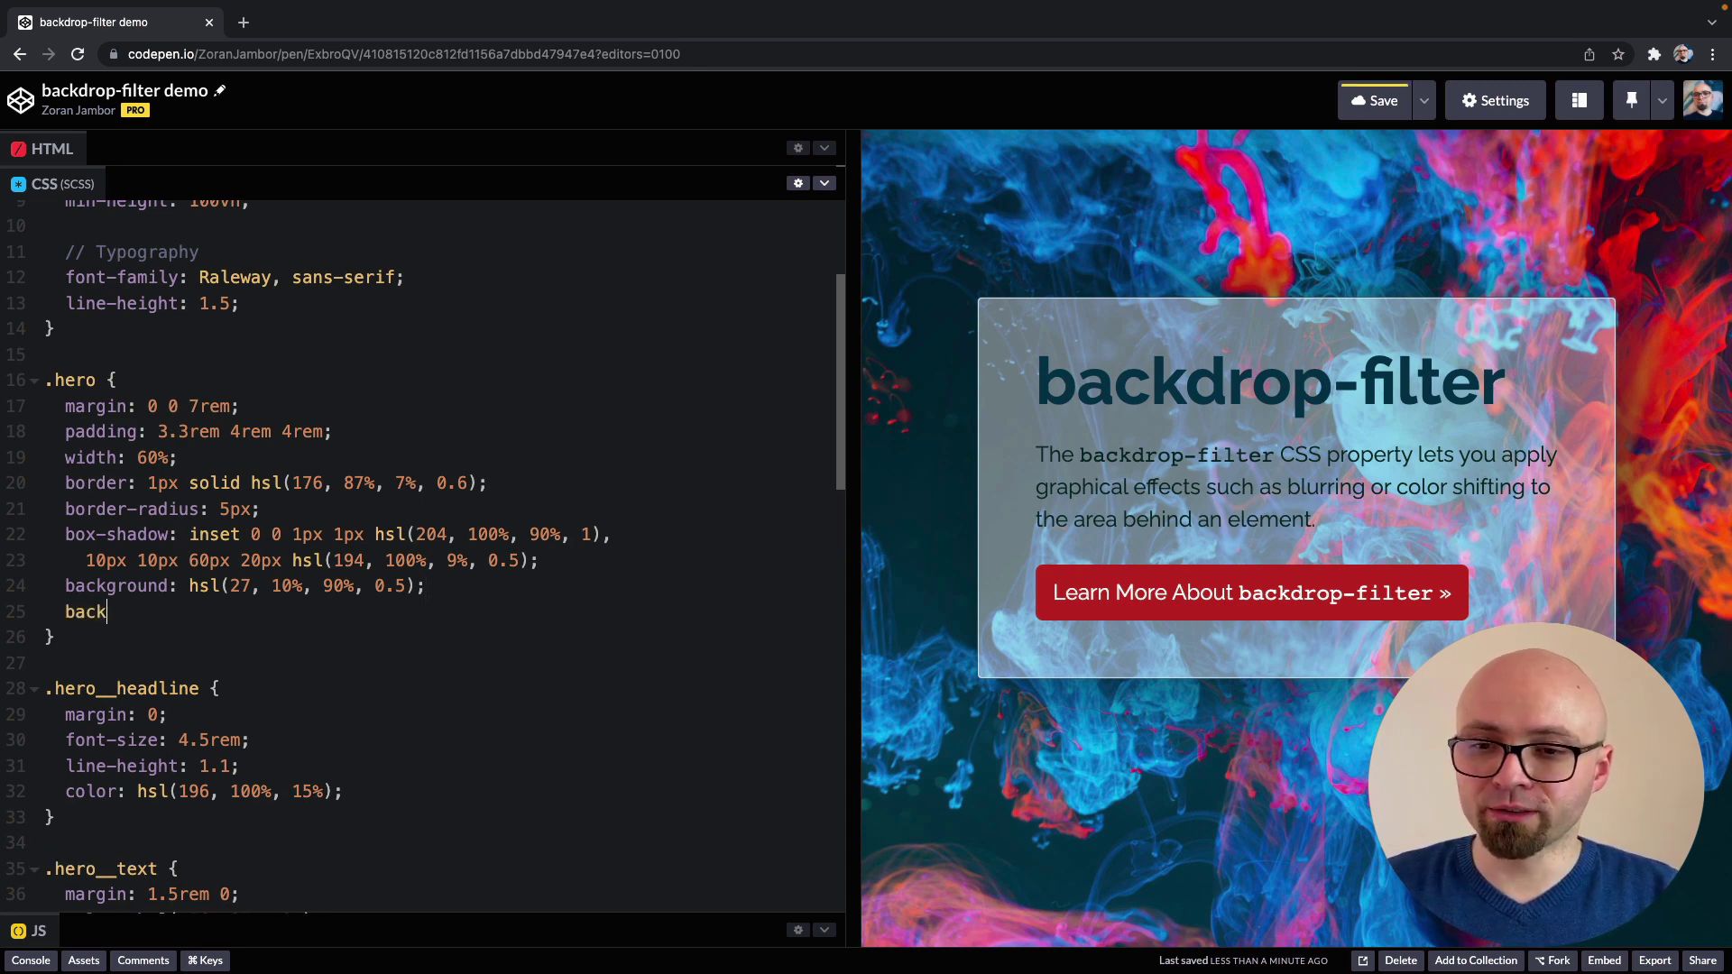
type("drop-filter: blur(15px);")
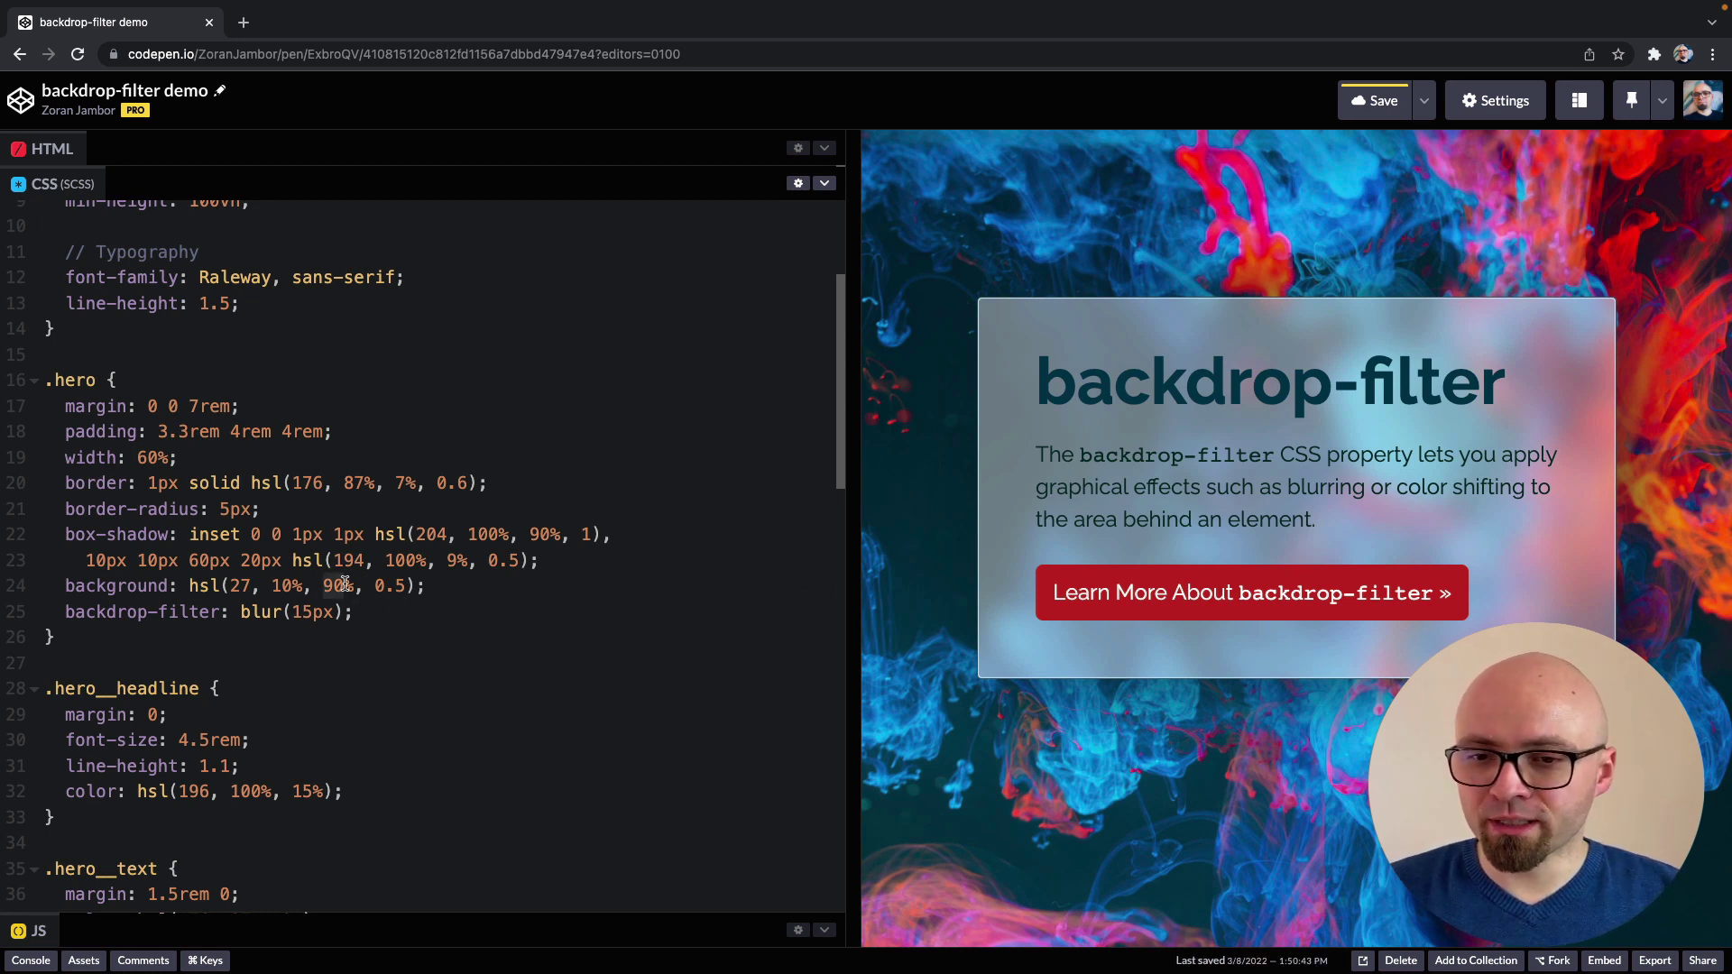
Set the .hero backdrop-filter to blur(35px) brightness(170%) and save the pen.
left_click_drag(67, 585, 429, 585)
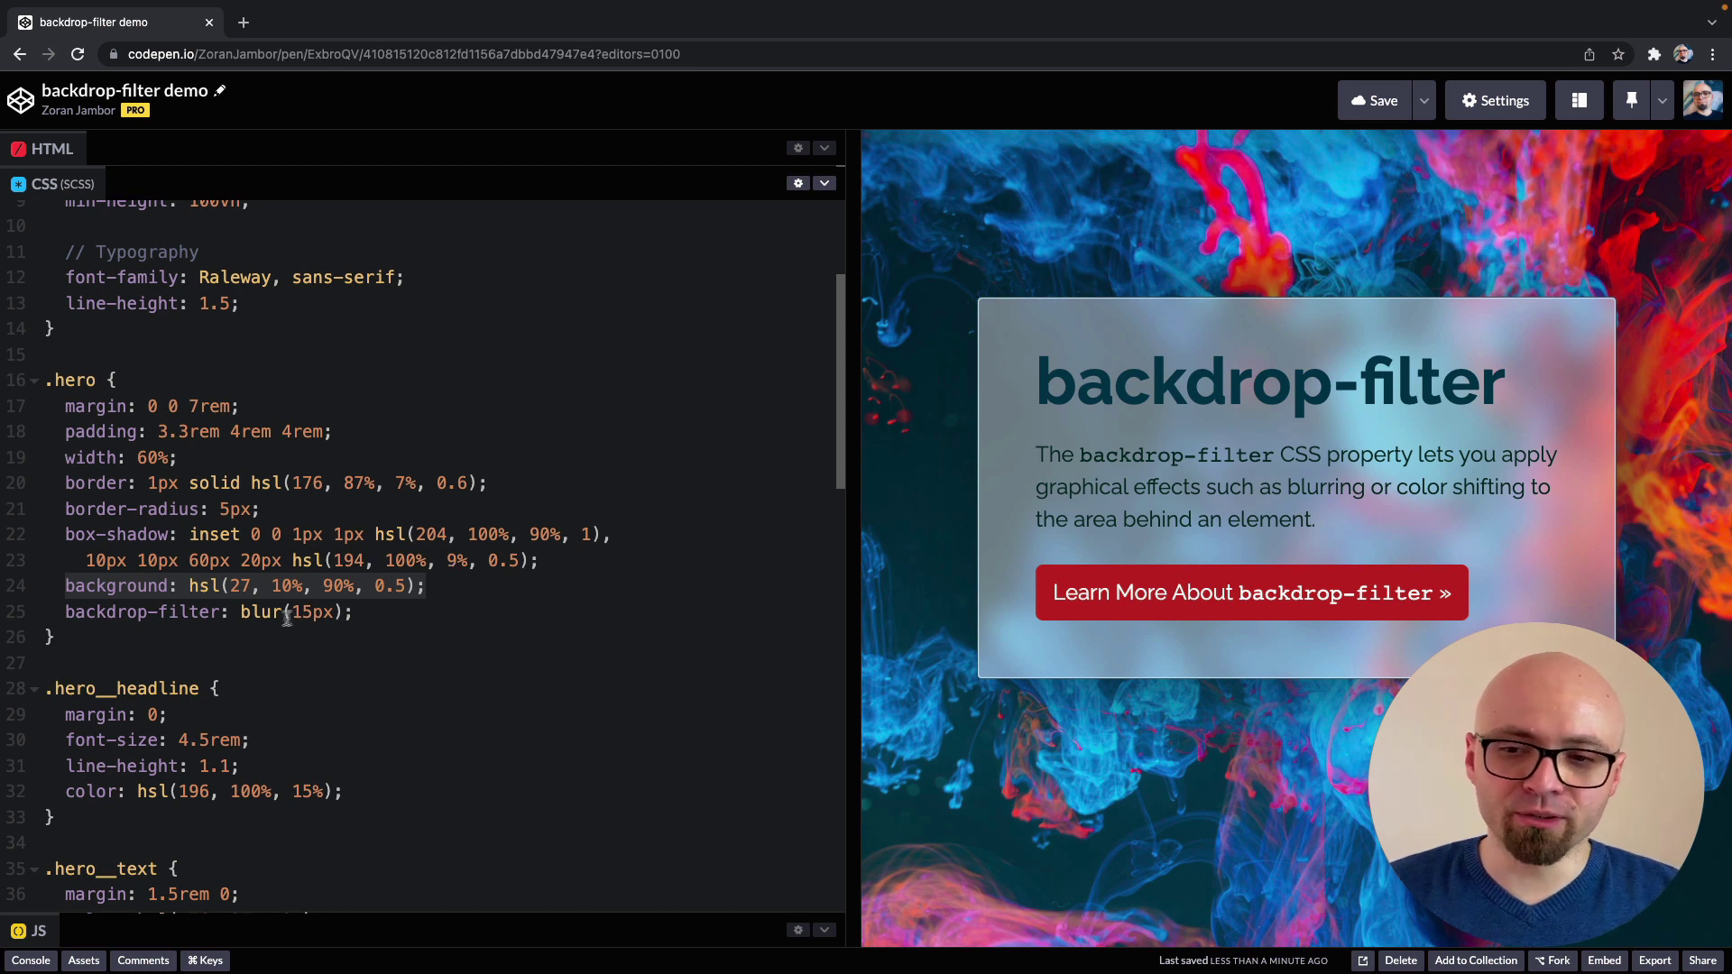
left_click(348, 611)
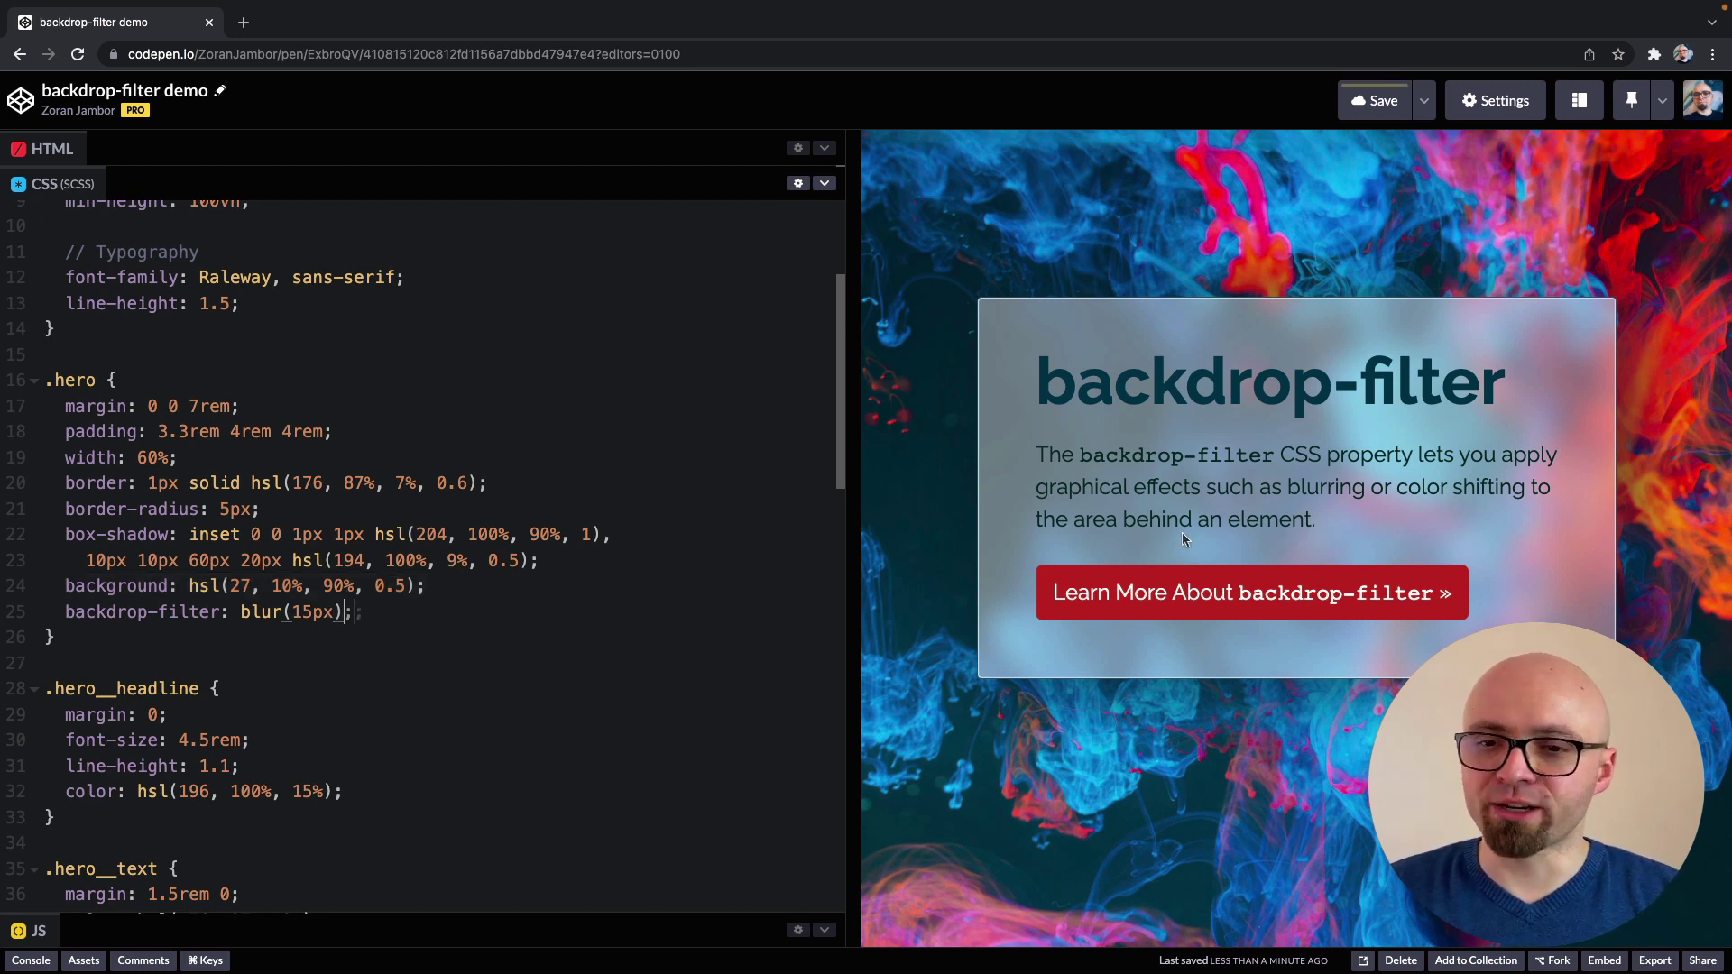
type("brightness(150%")
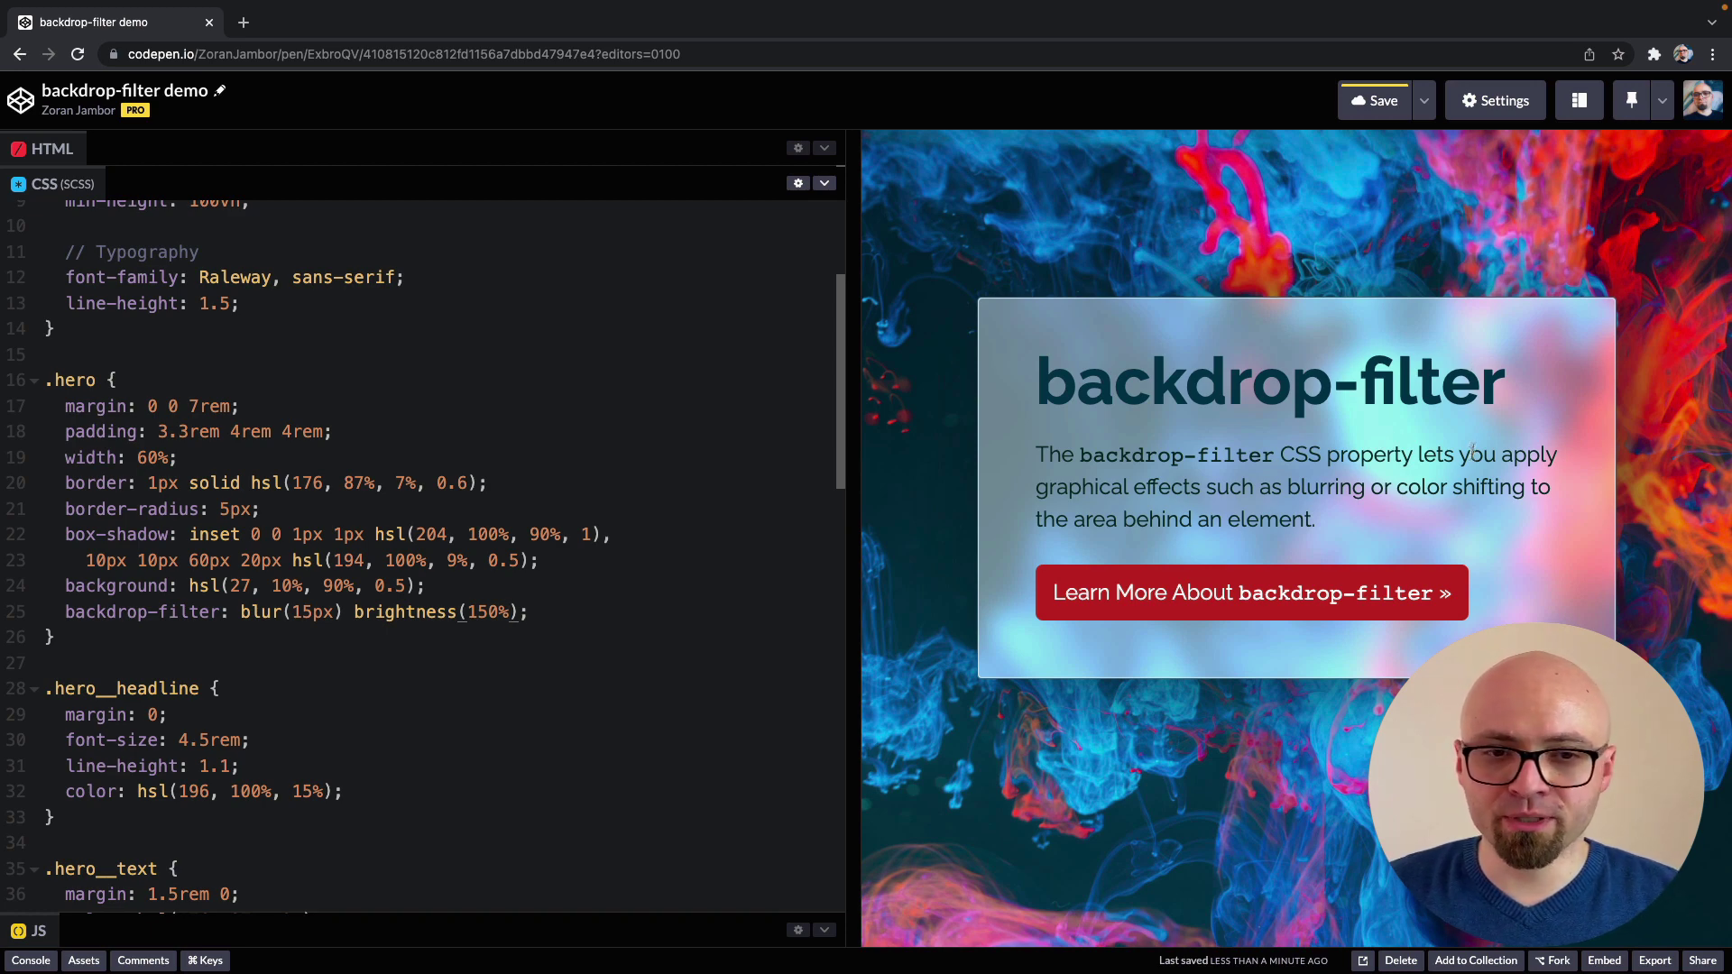
left_click(299, 613)
key("BackSpace")
type("3")
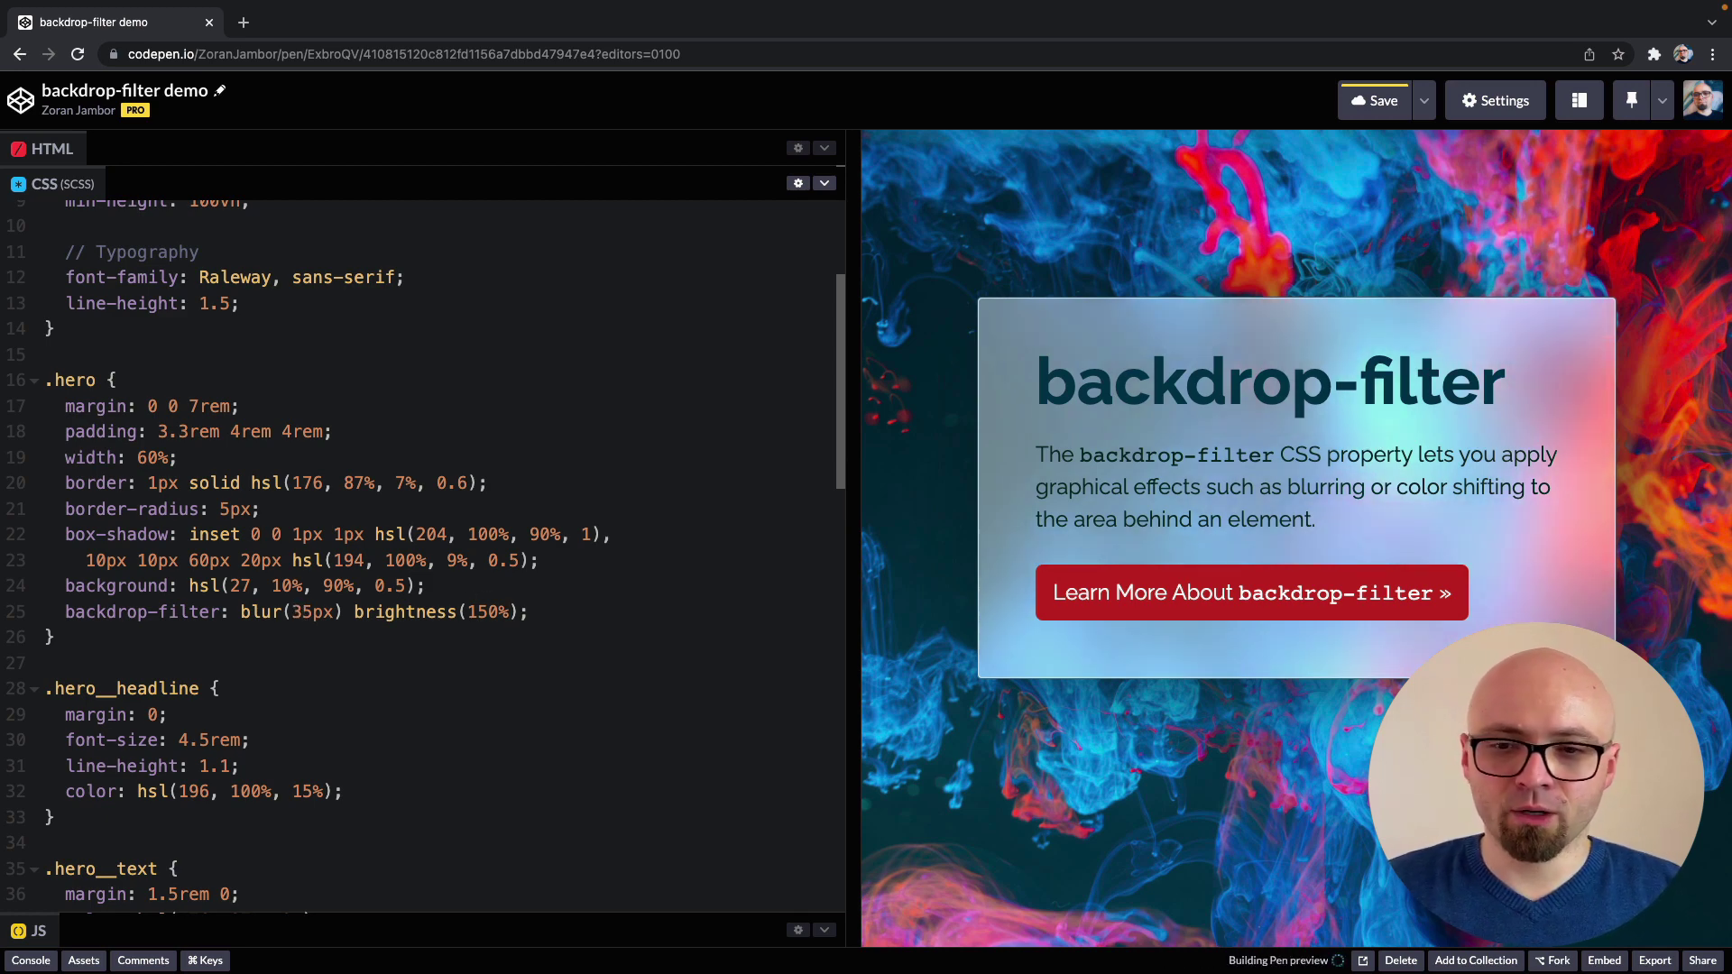
left_click(472, 616)
key("Delete")
type("7")
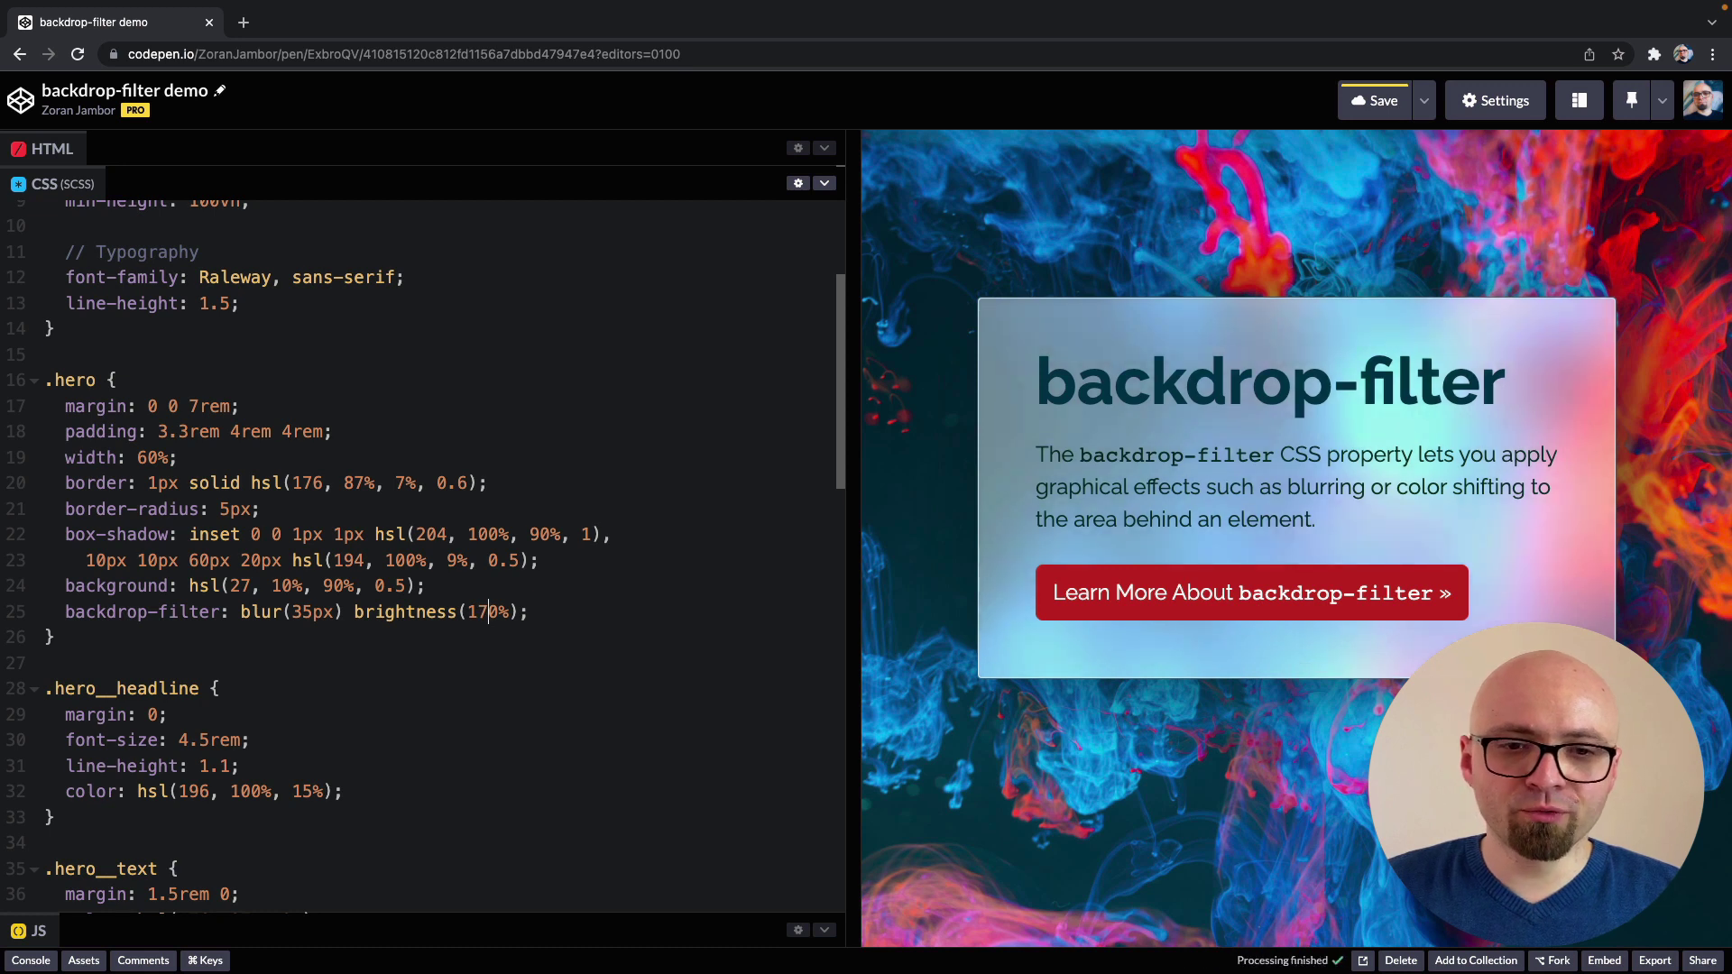
key("ctrl+s")
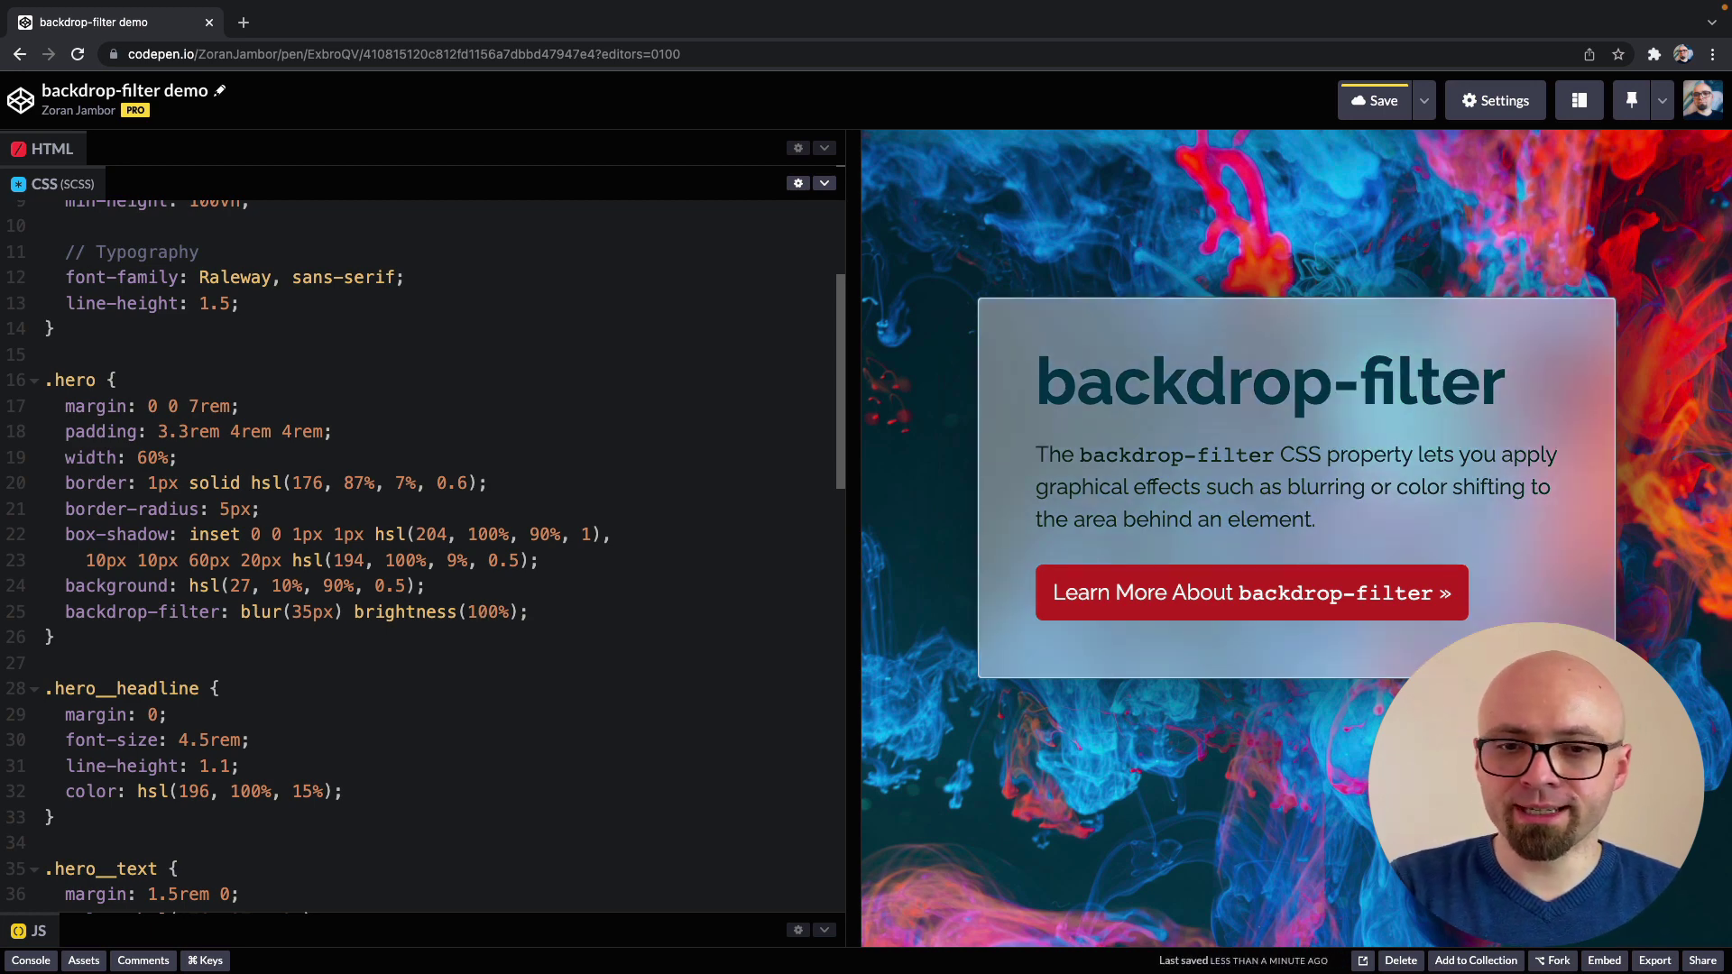
key("BackSpace")
type("7")
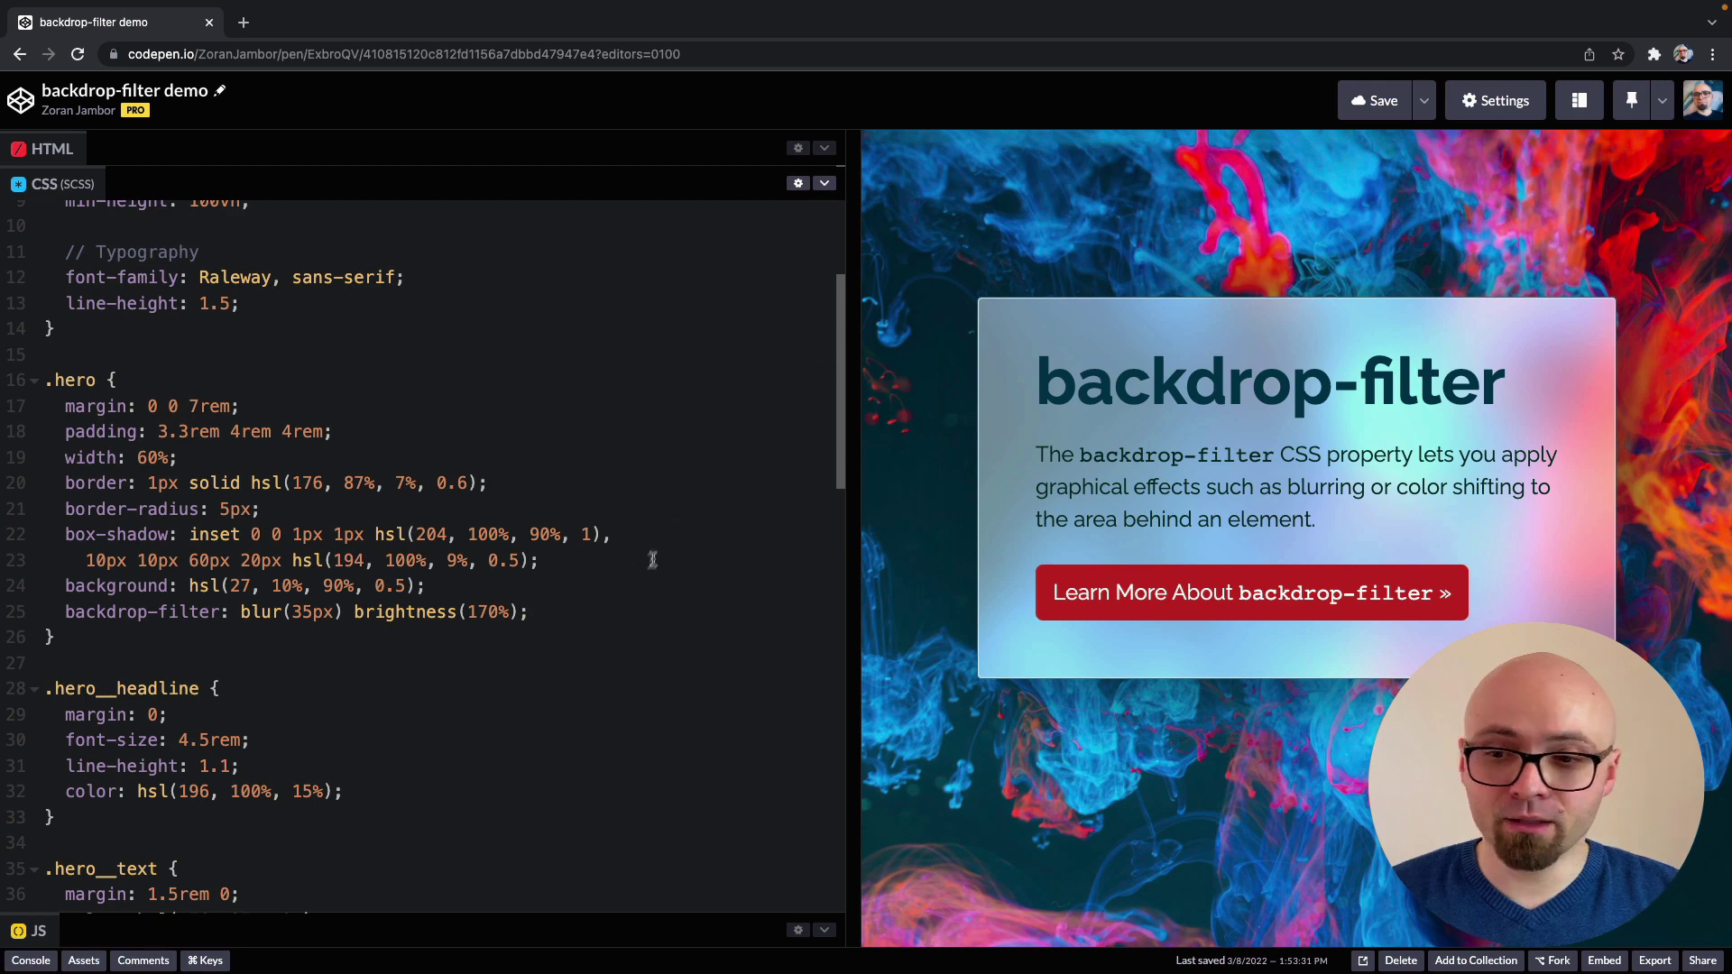
scroll(671, 621, "down", 3)
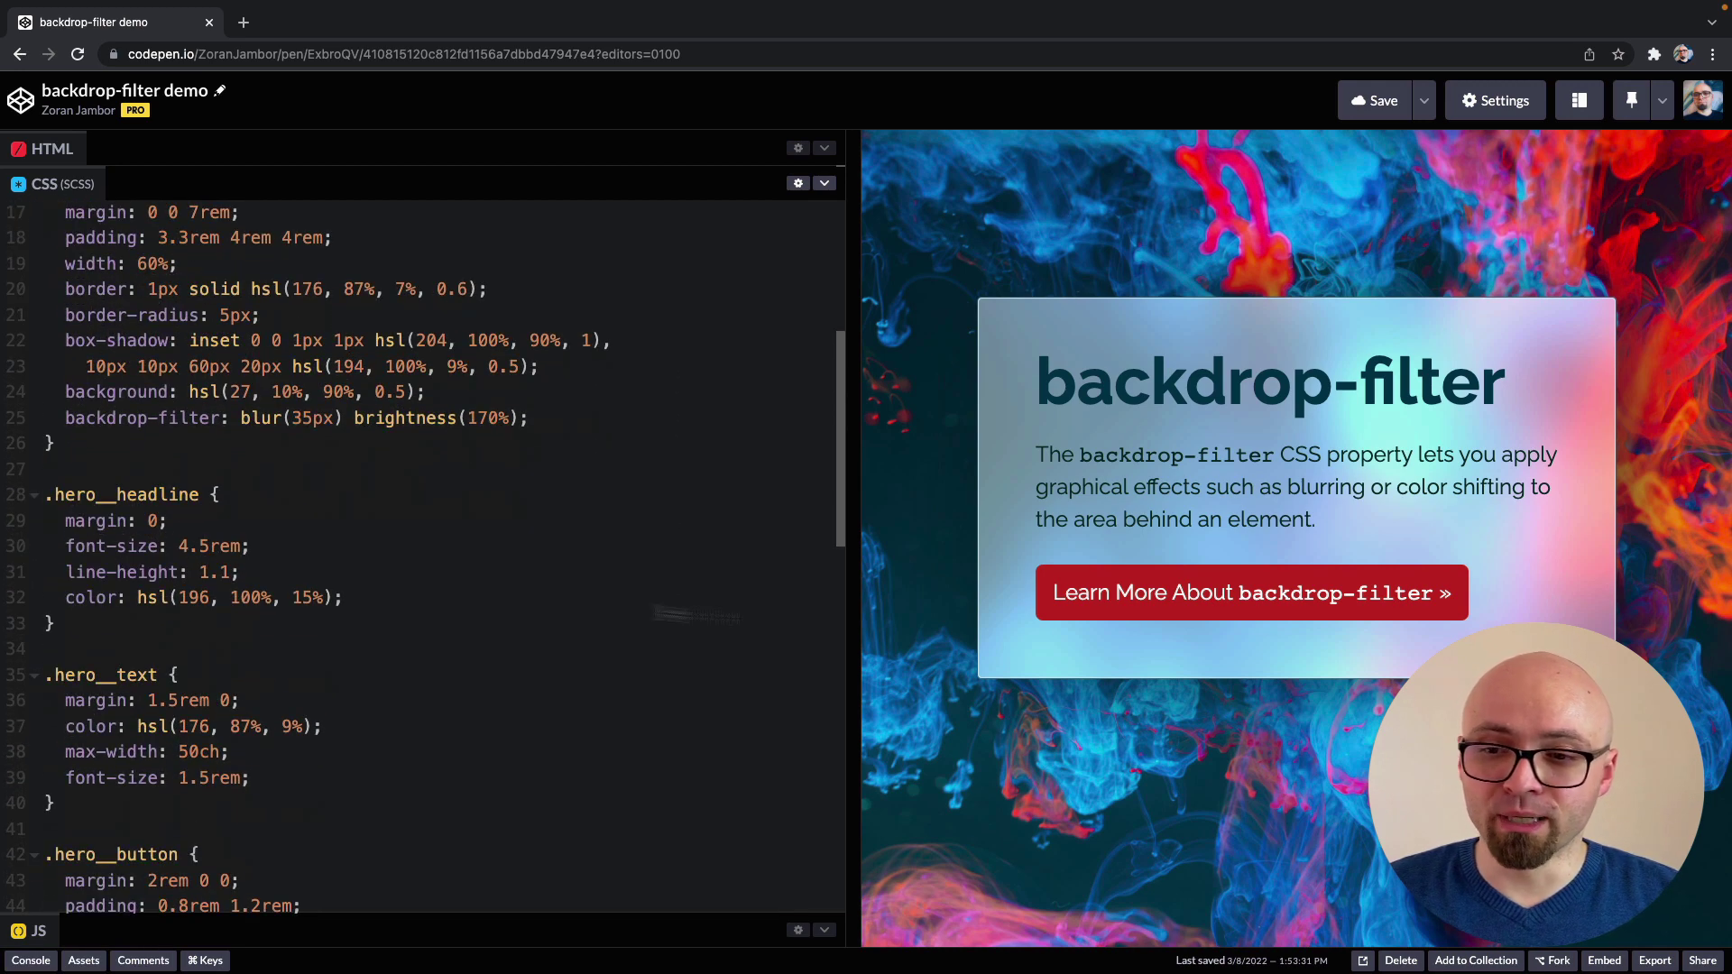
scroll(615, 610, "down", 5)
Add a background-image linear-gradient(45deg, …) declaration to .hero__button, one argument per line.
left_click(474, 800)
scroll(474, 800, "down", 3)
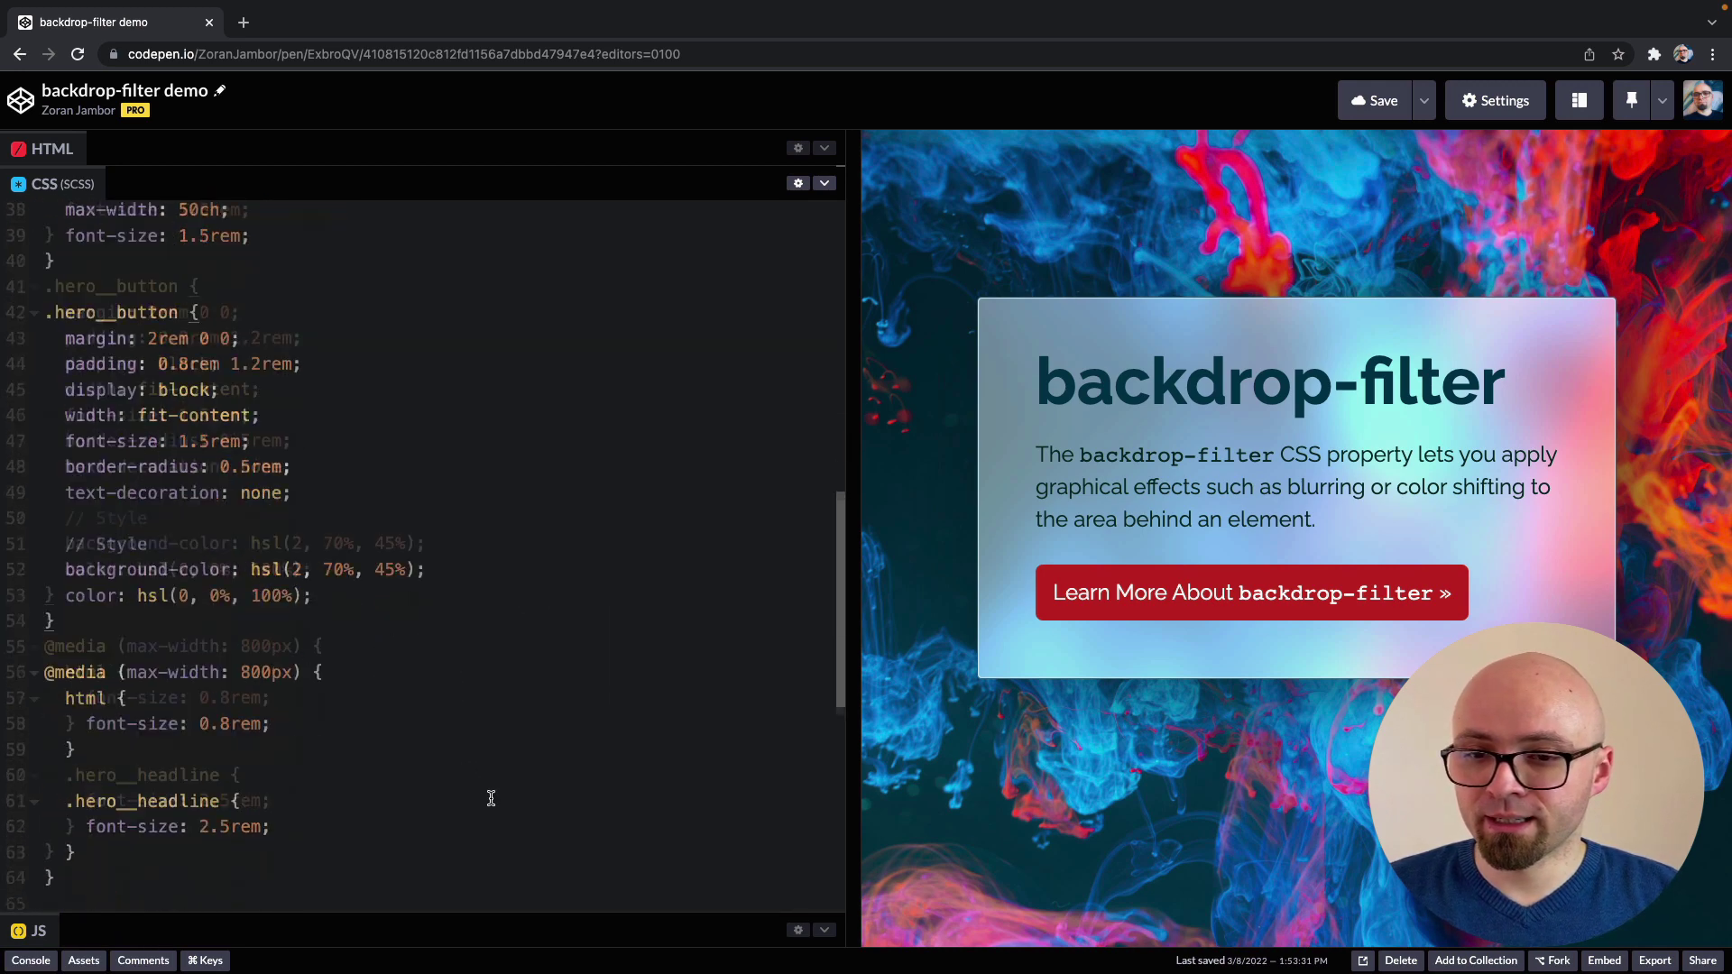
scroll(481, 758, "down", 1)
left_click(377, 492)
key("Return")
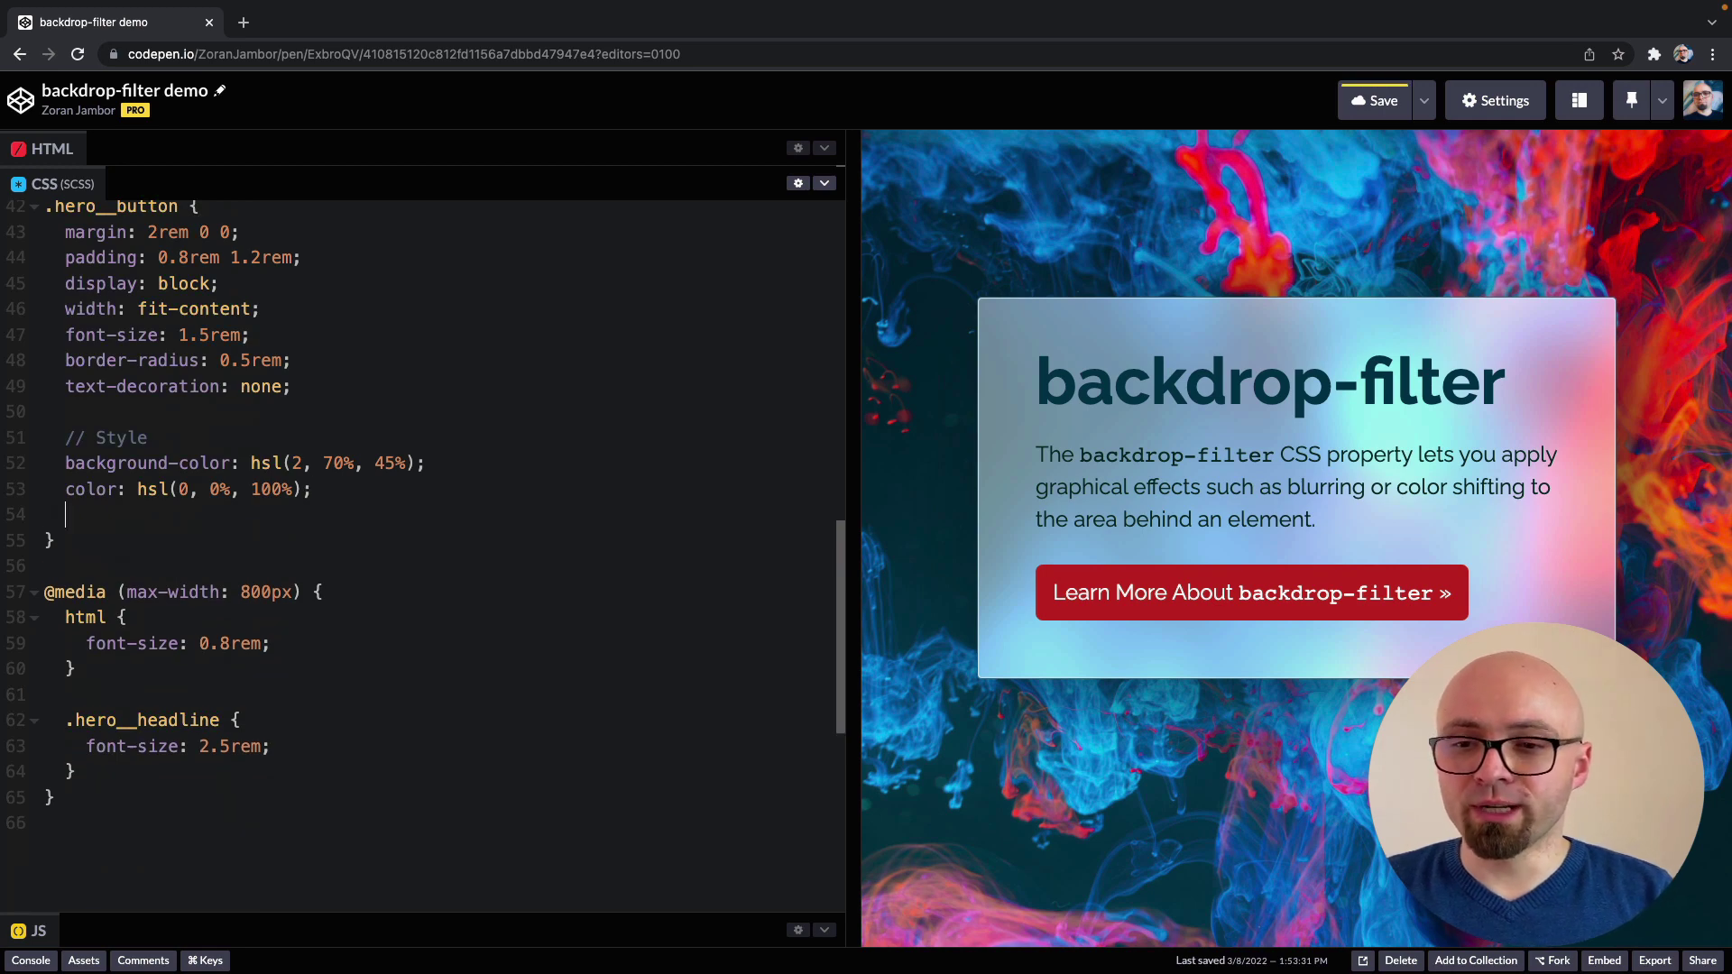
scroll(378, 490, "down", 2)
type("background")
type("-ima")
scroll(422, 541, "down", 1)
type("ge: linear-gradient();")
key("Return")
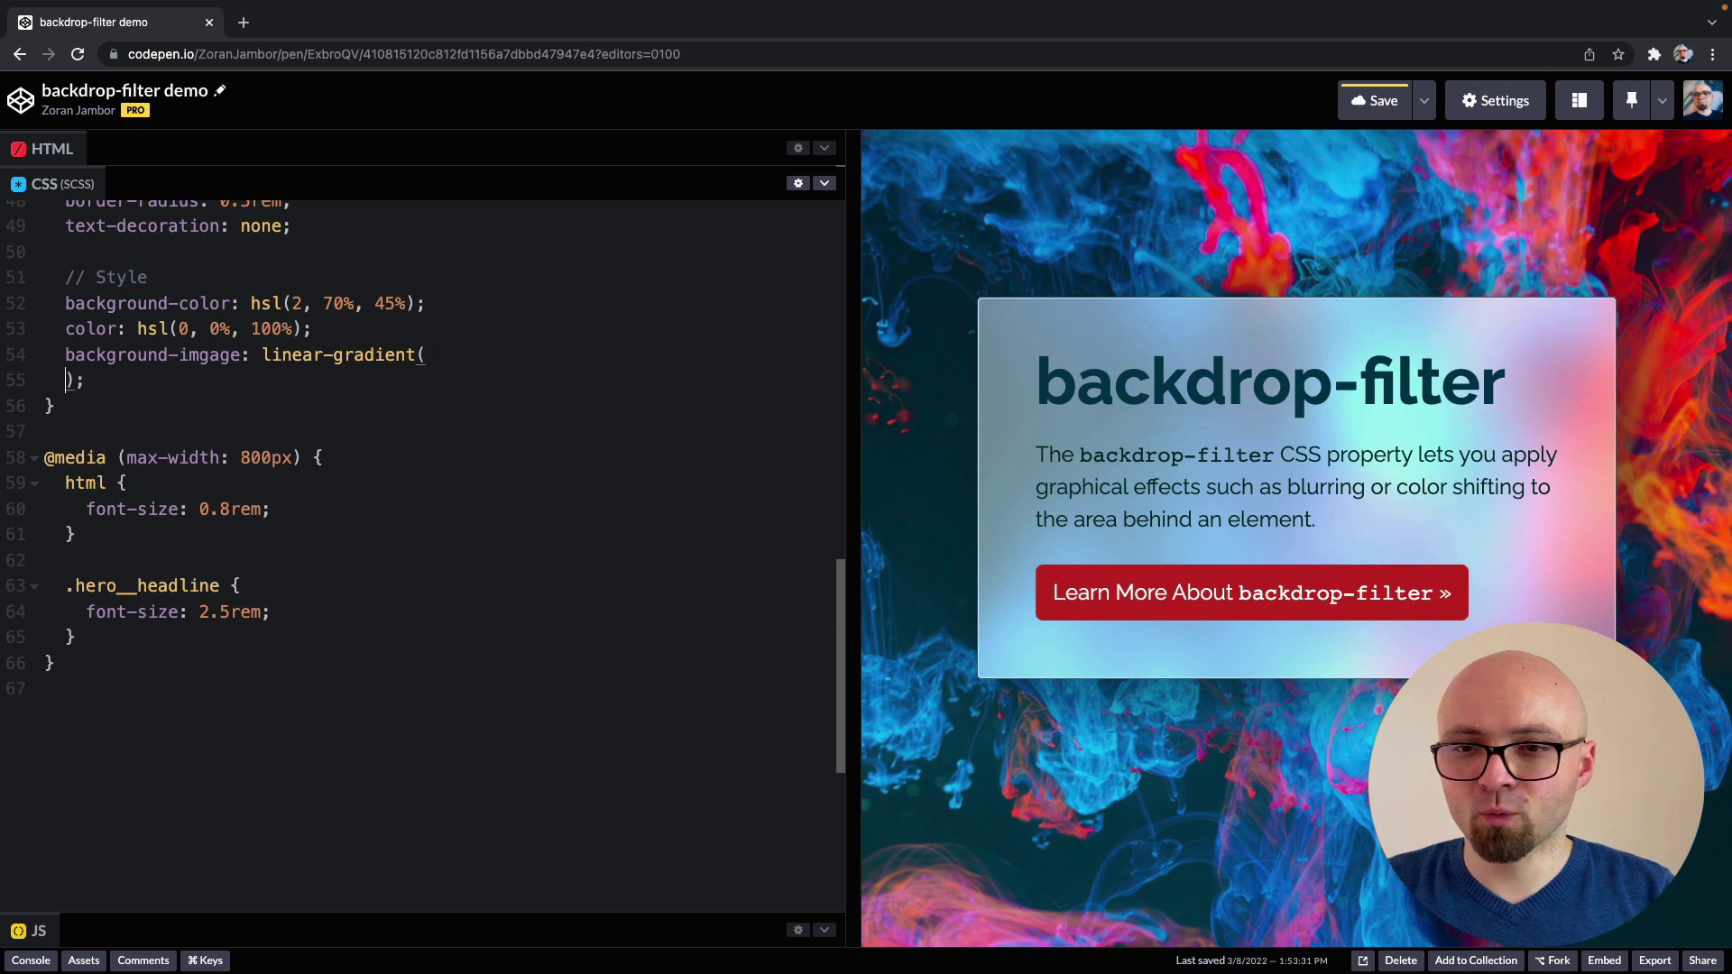
key("Return")
type("45d")
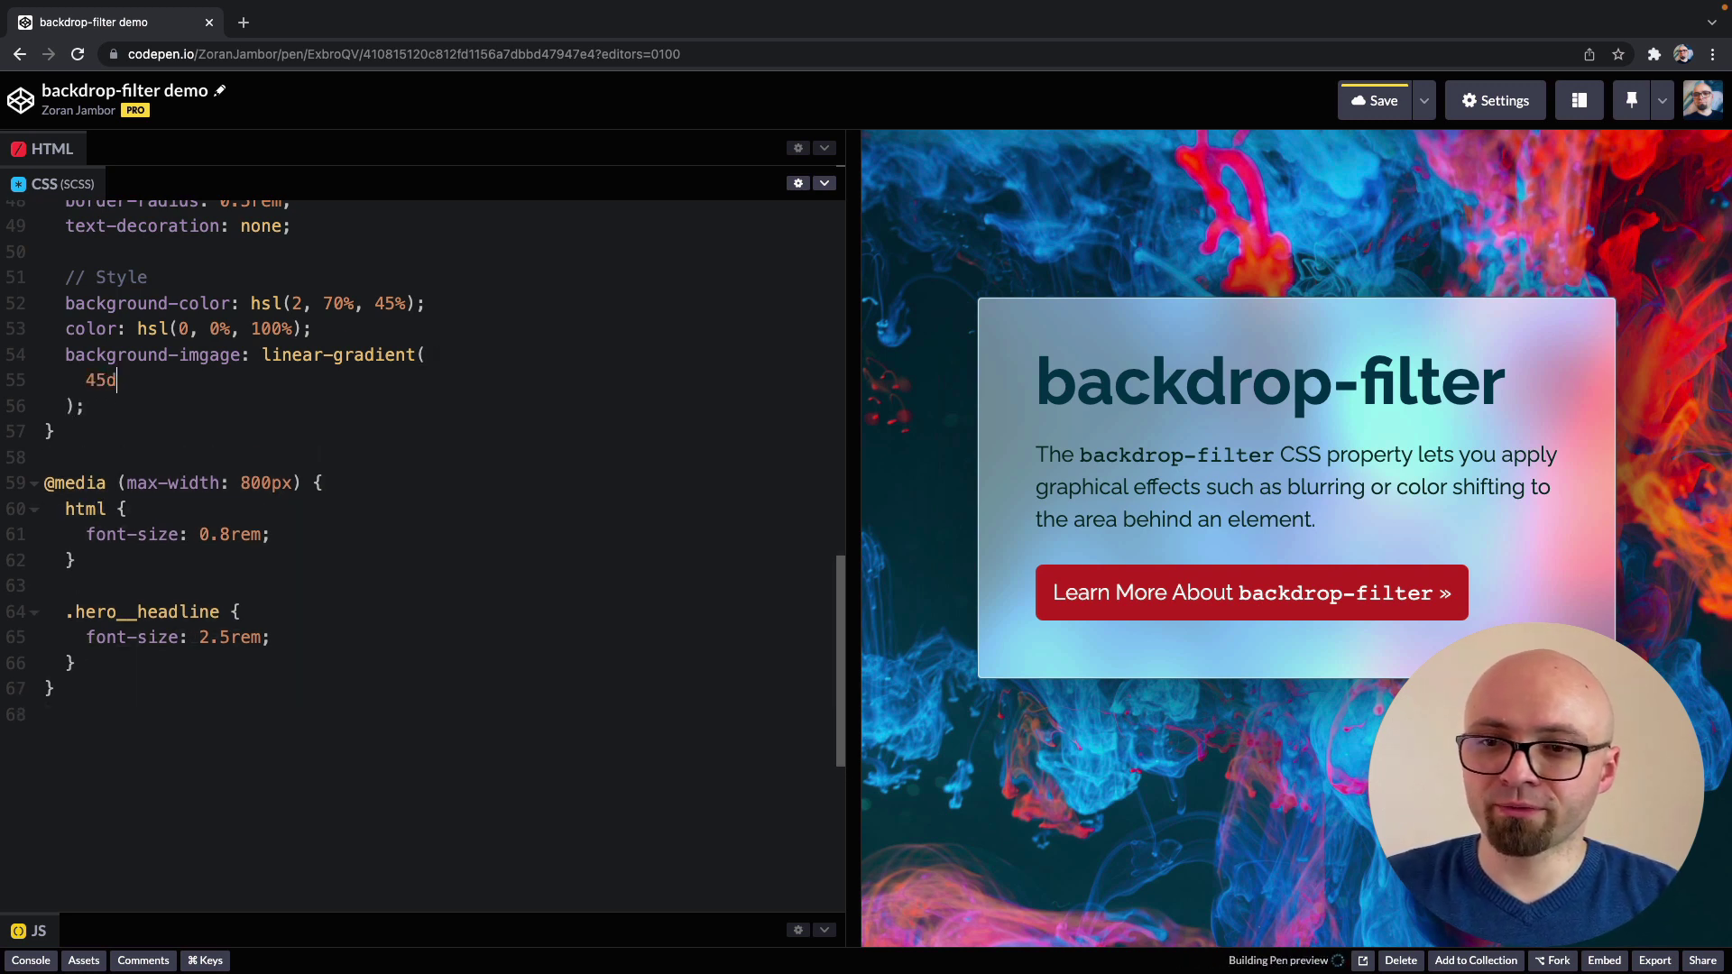
type("eg,")
key("Return")
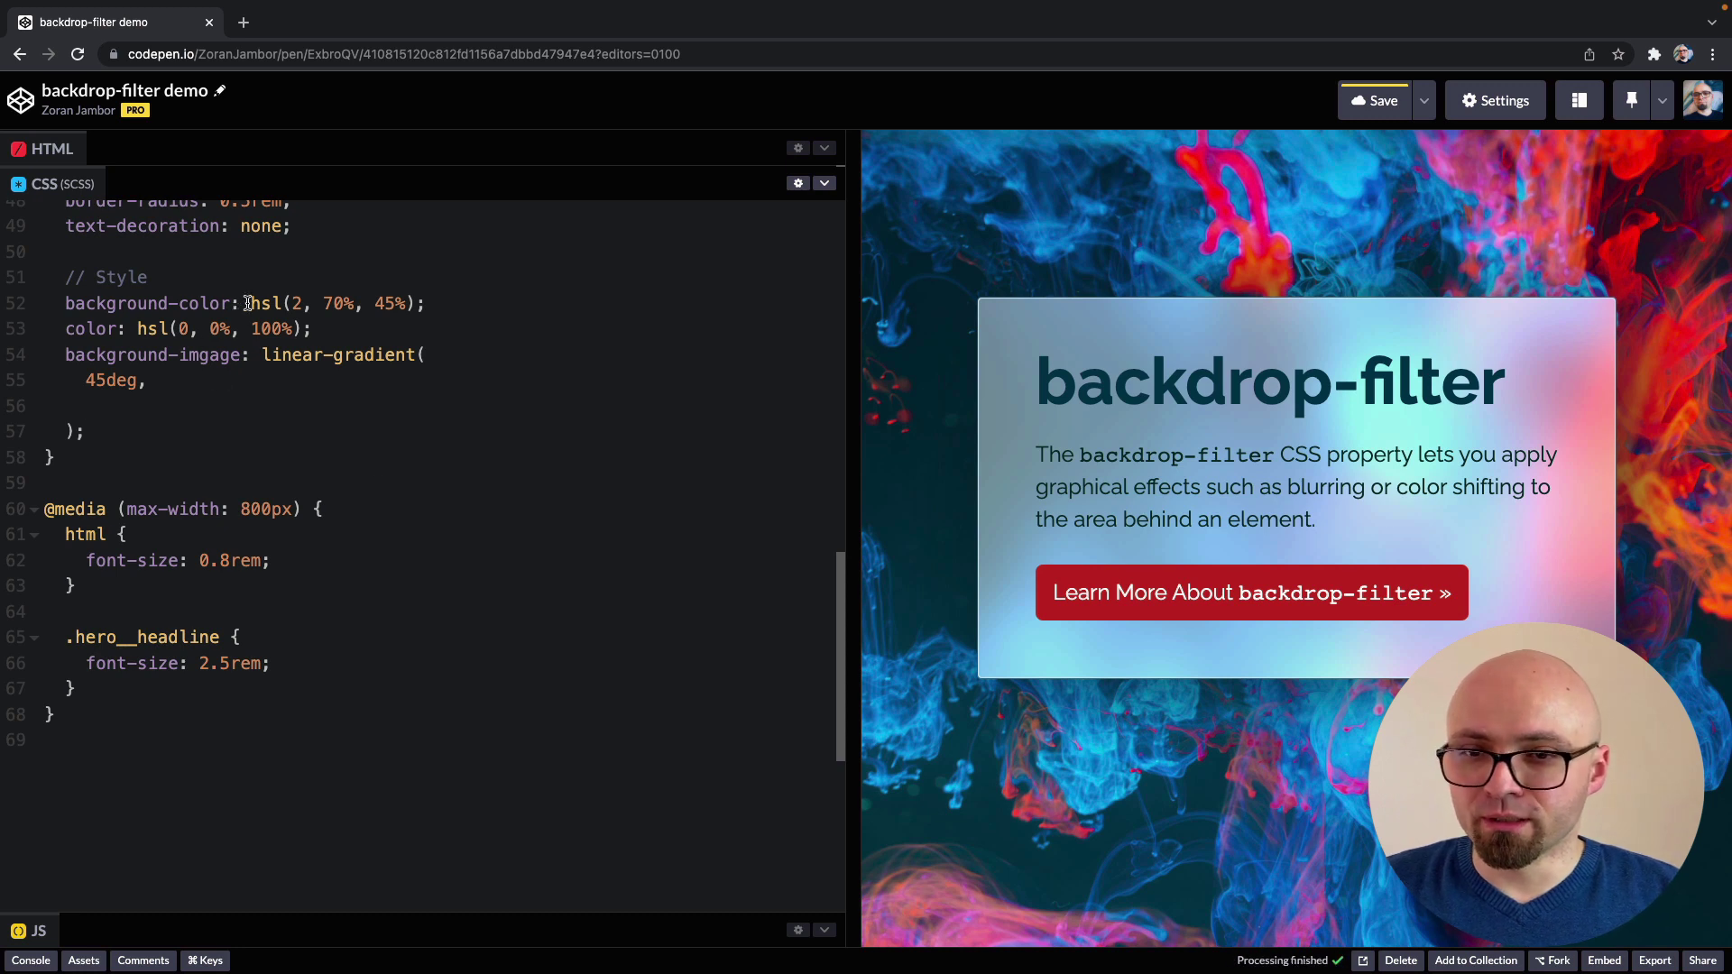
Copy the button's red hsl(2, 70%, 45%) in as the last gradient stop, with a blank line above it.
left_click_drag(249, 303, 412, 304)
key("ctrl+c")
left_click(240, 404)
key("ctrl+v")
key("Return")
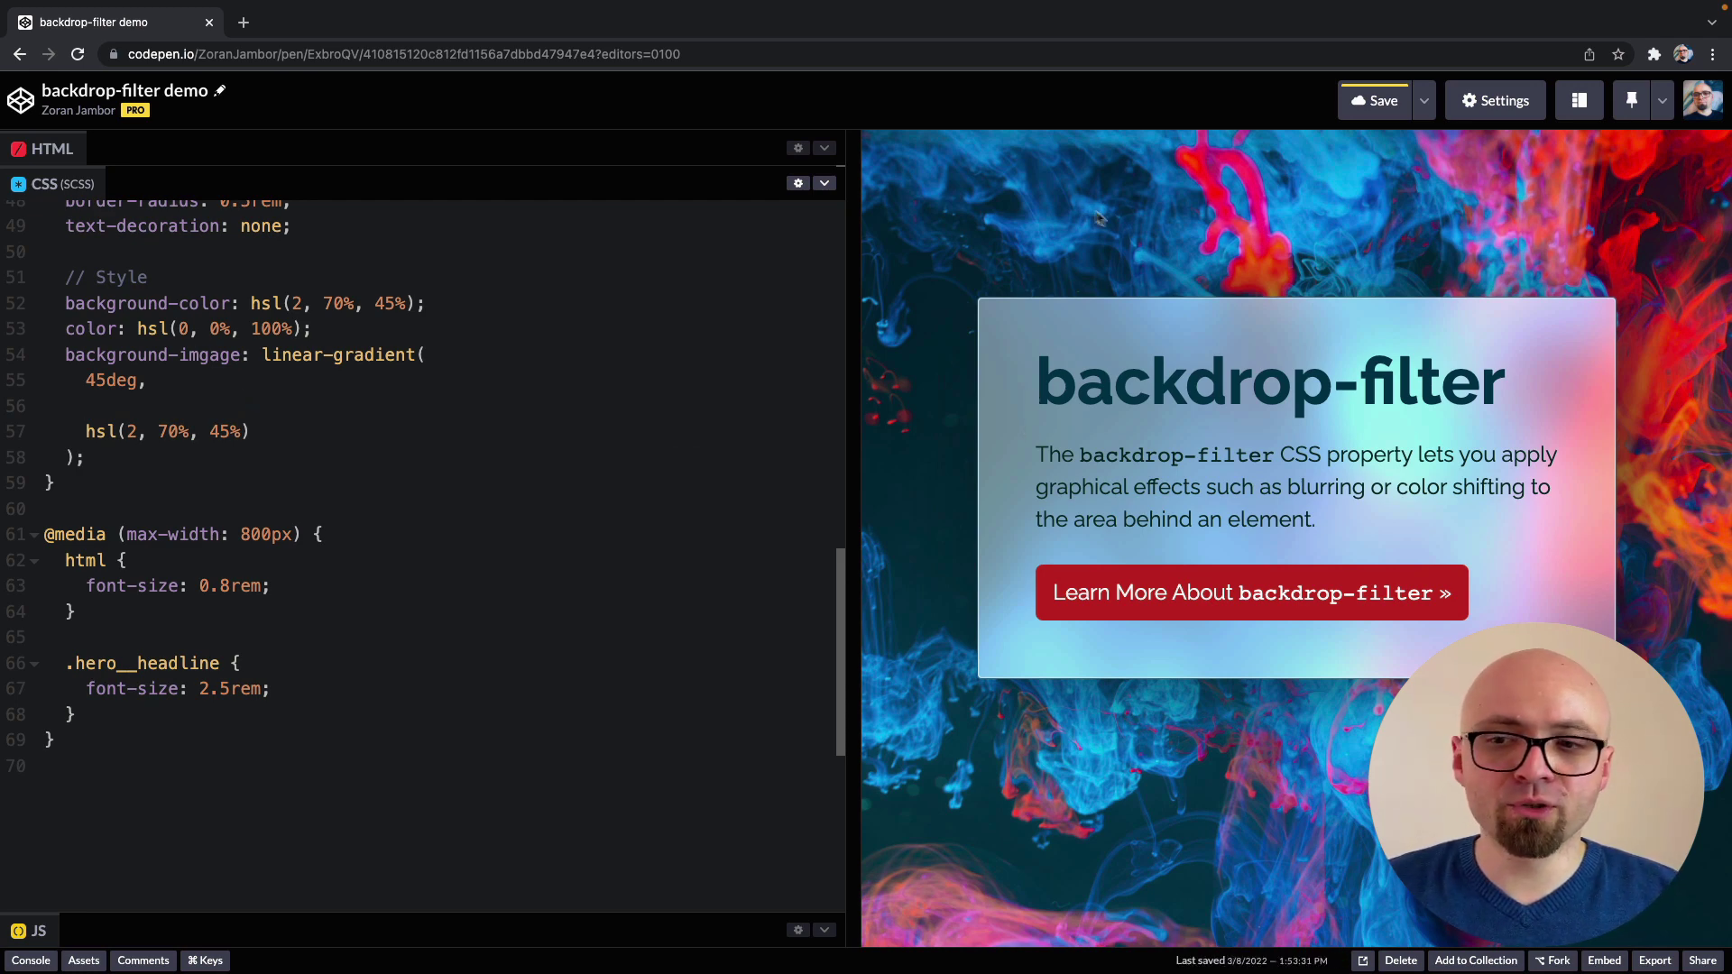
mouse_move(1339, 11)
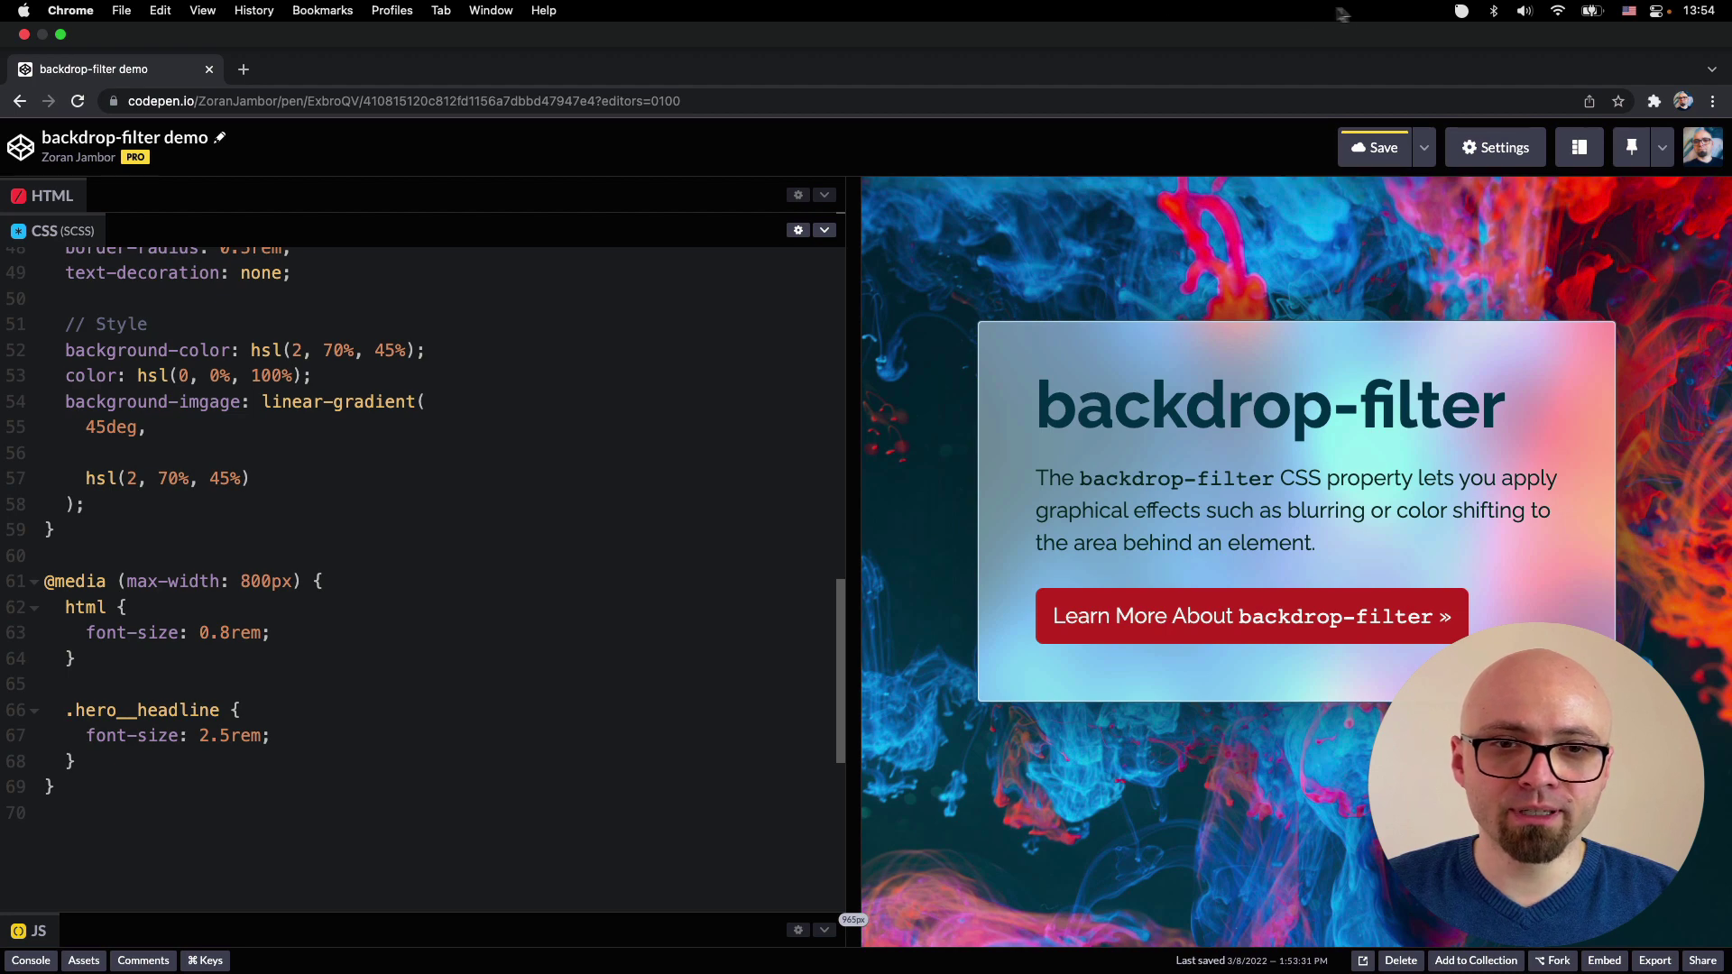
Sample dark blue hsl(213, 65%, 29%) with Sip and paste it as the first gradient stop.
left_click(1462, 11)
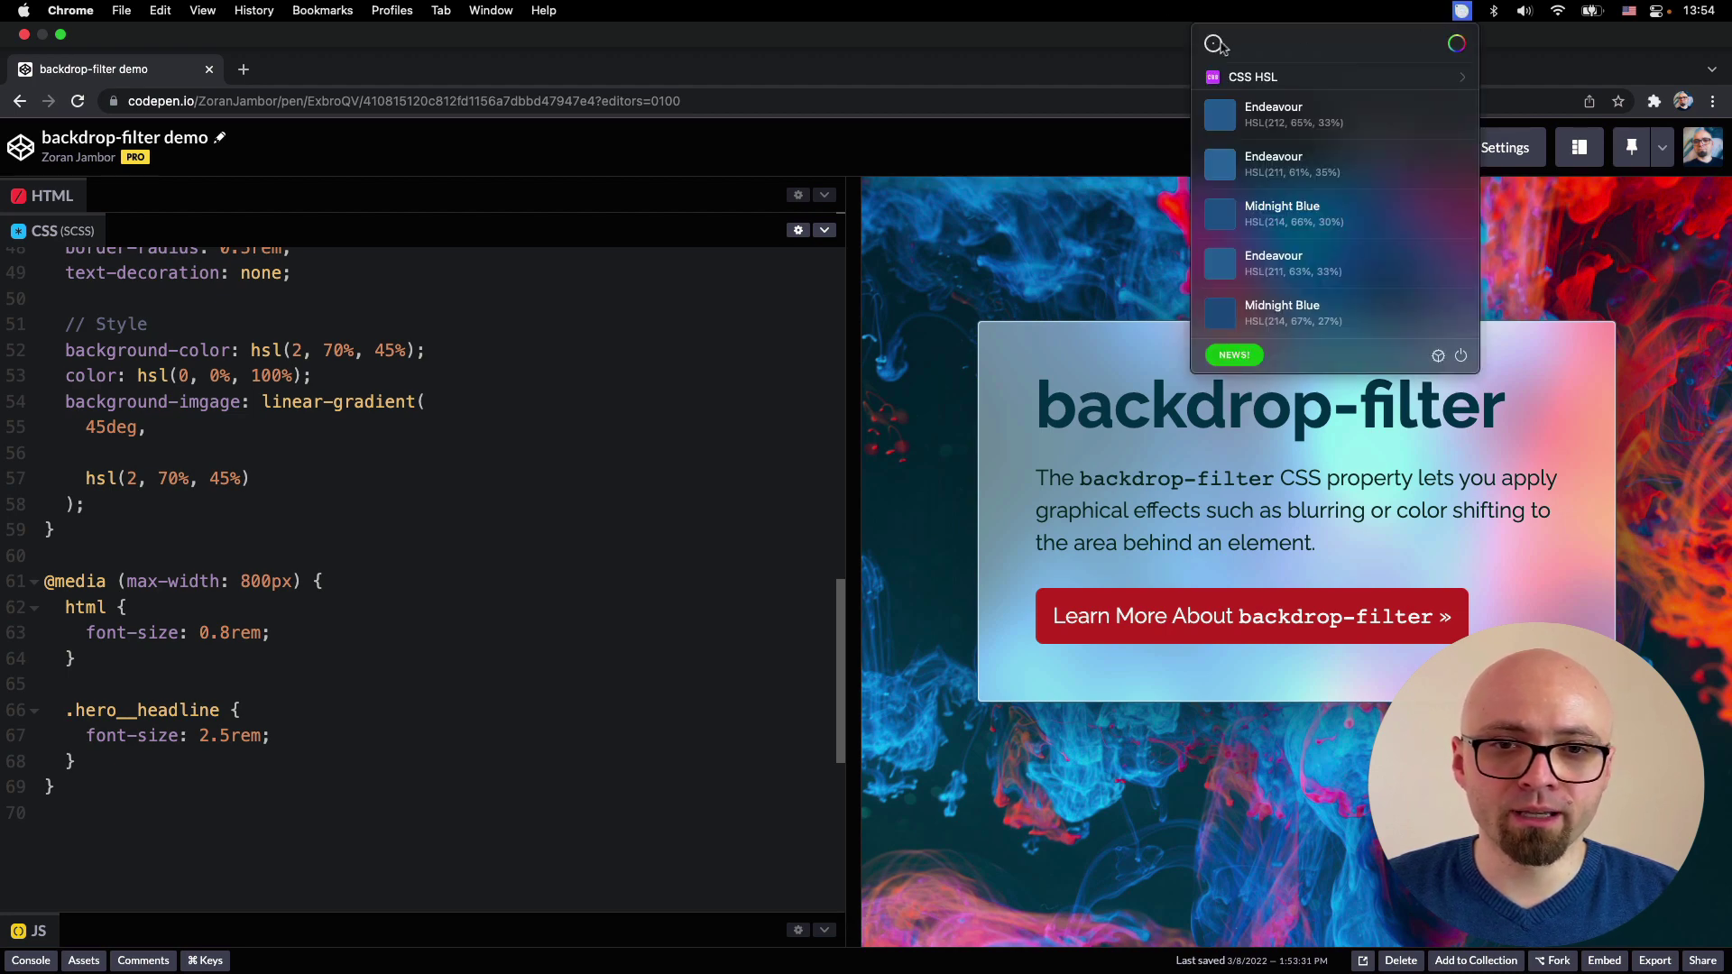
left_click(1212, 43)
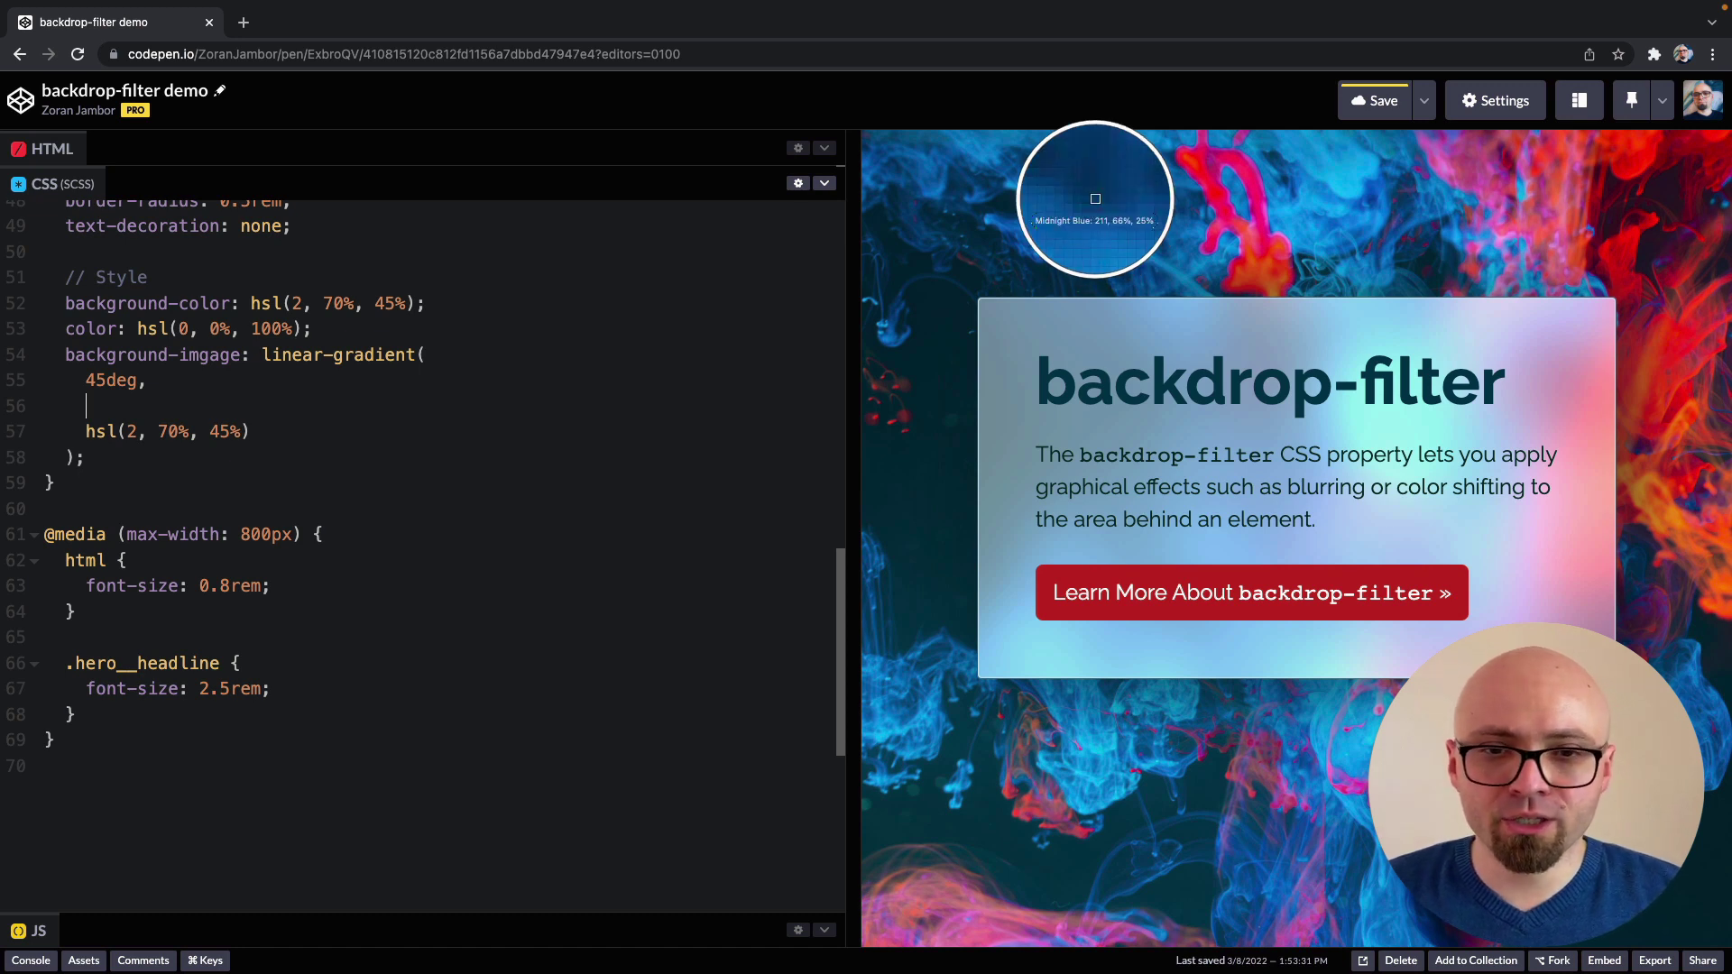
left_click(1089, 196)
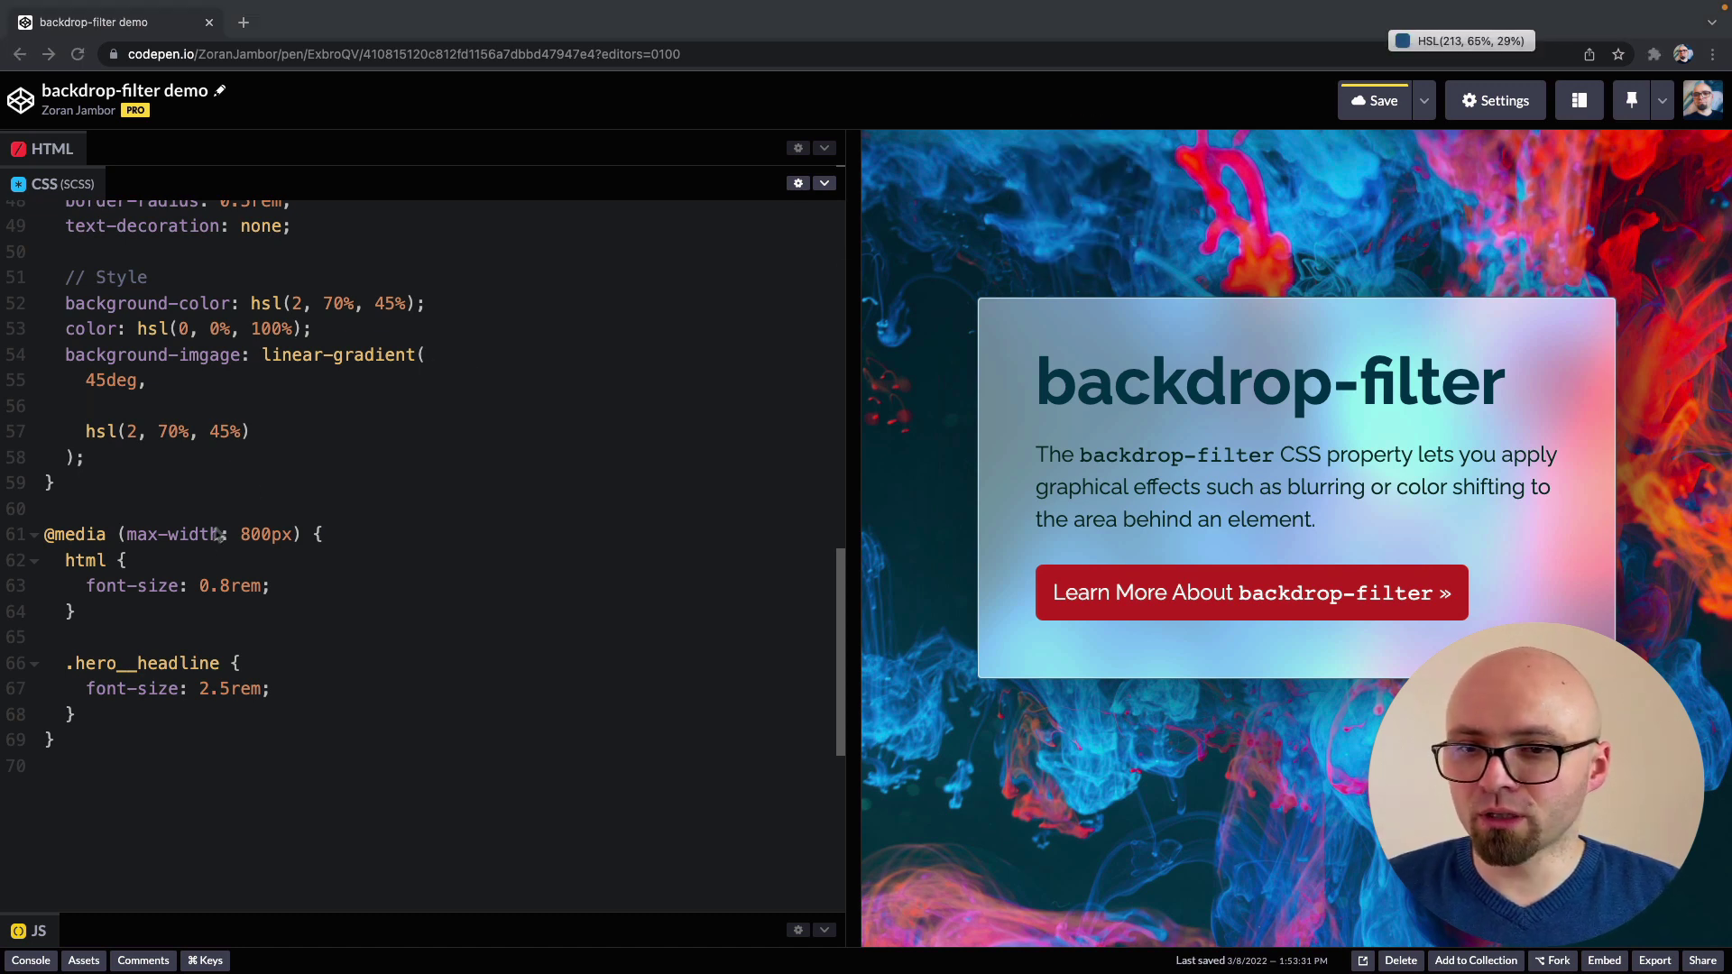
left_click(163, 409)
key("ctrl+v")
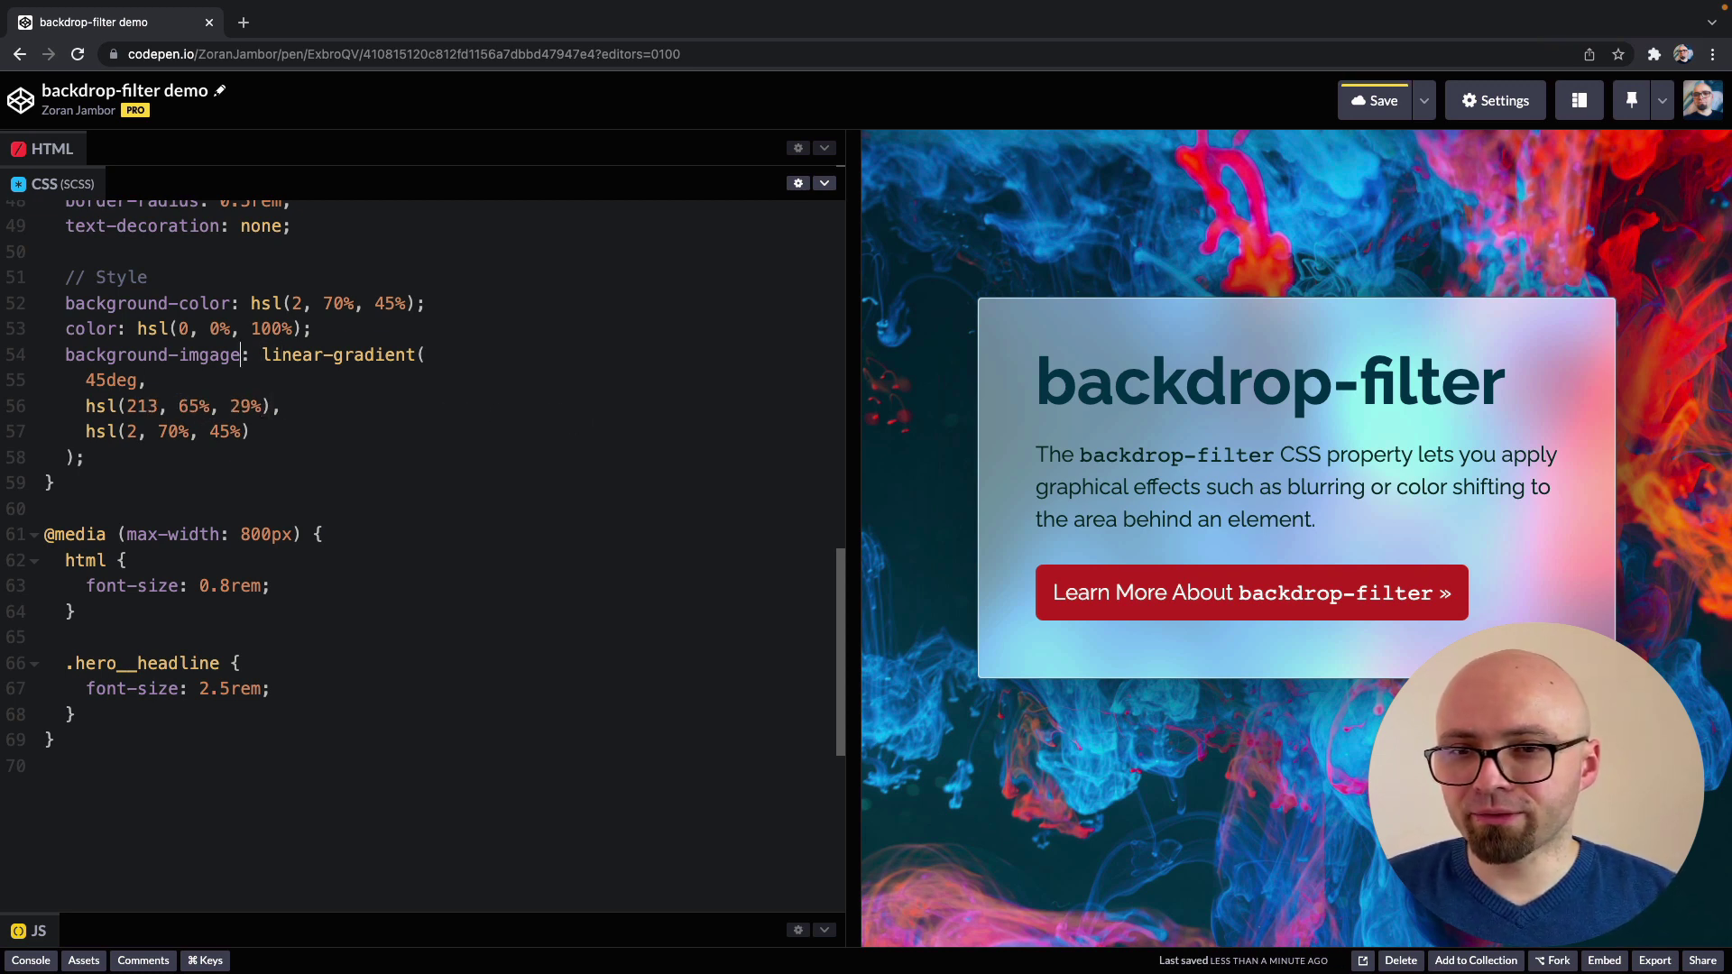
key("BackSpace")
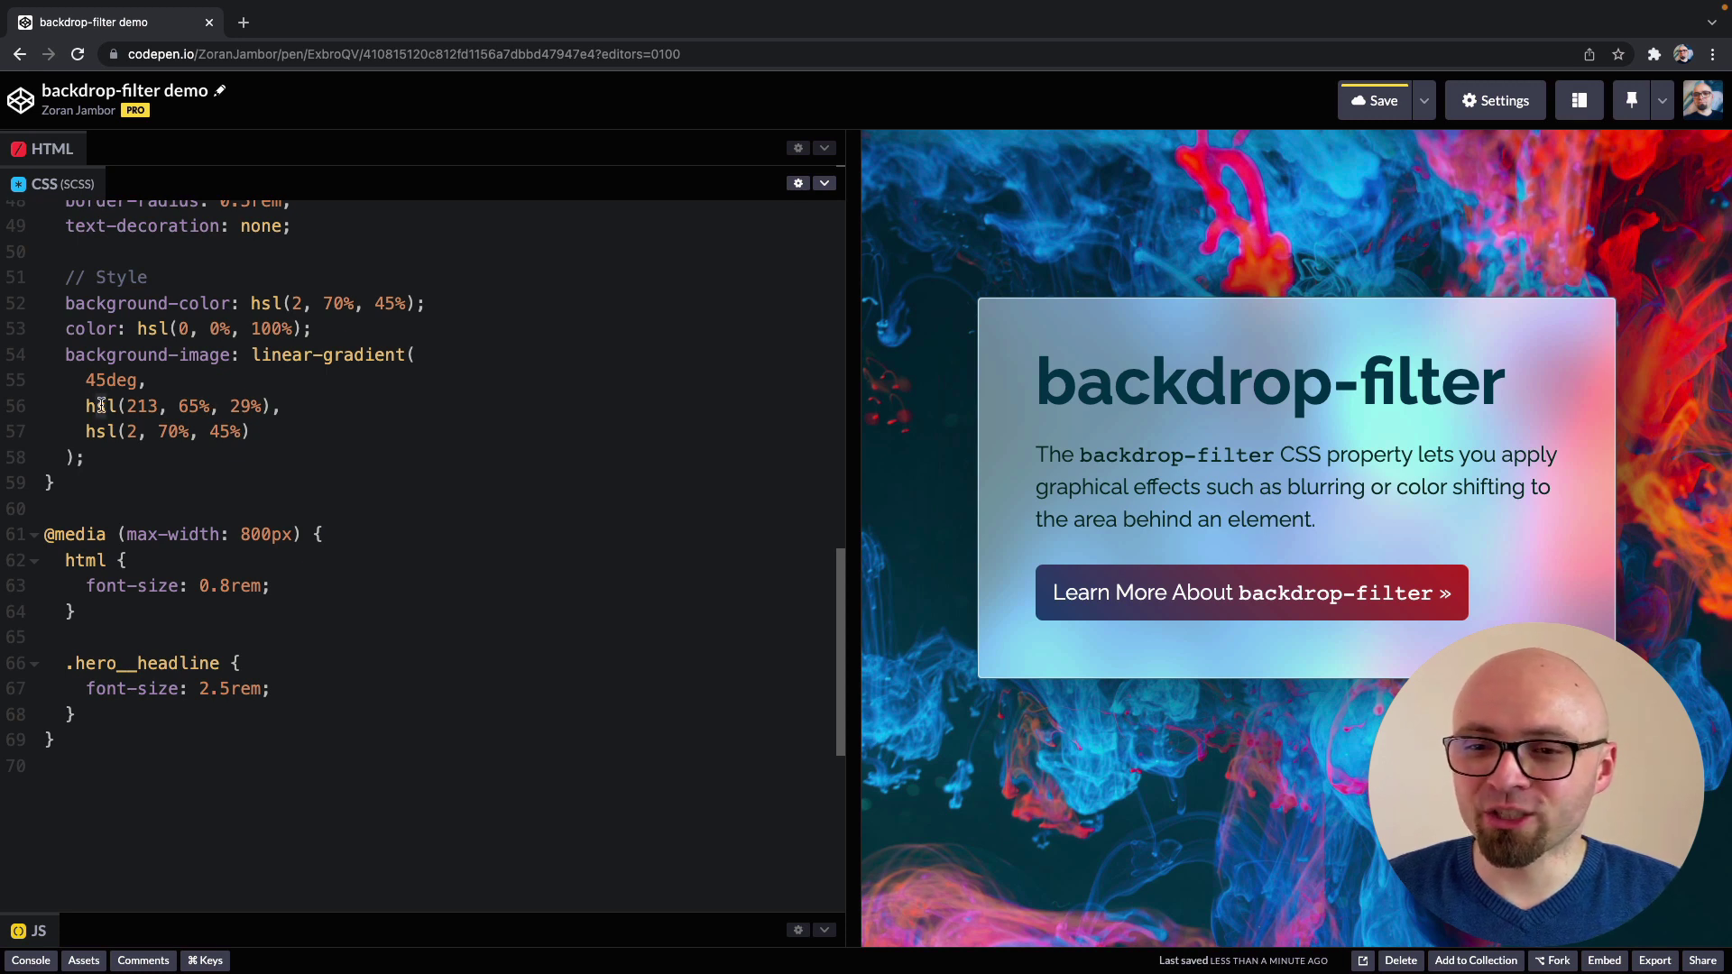
Change the blue gradient stop from hsl(213, 65%, 29%) to hsl(213, 75%, 30%).
left_click(242, 413)
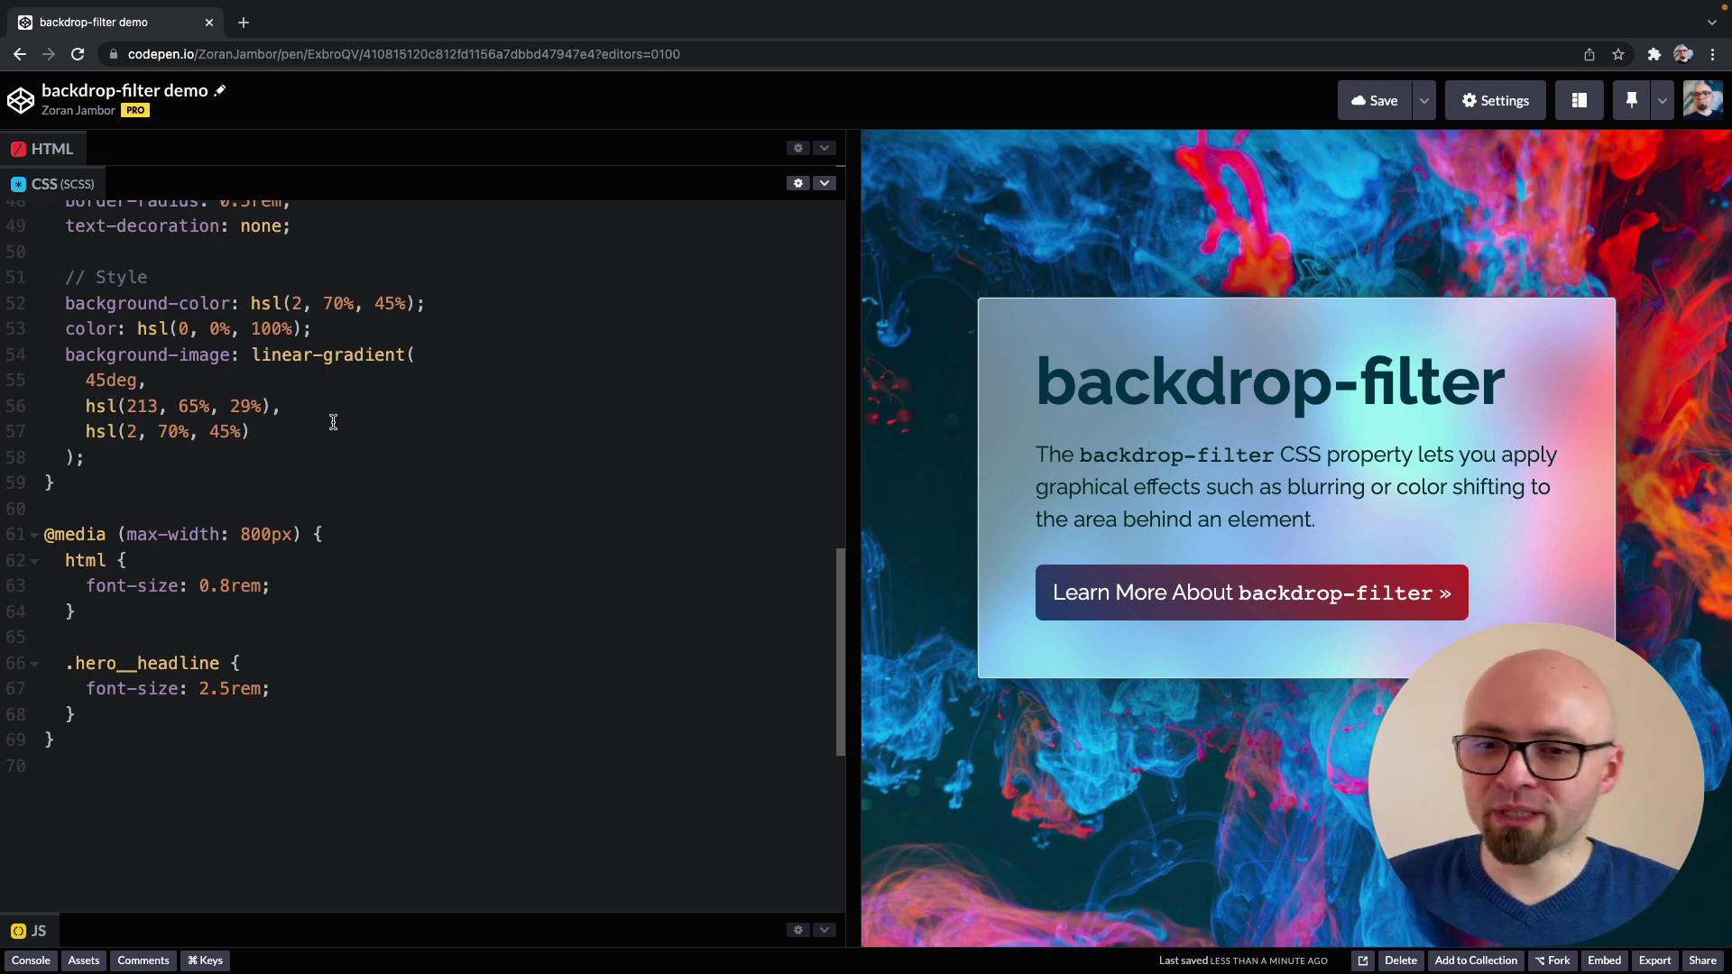
key("Left")
key("Left")
key("Left")
key("Delete")
type("7")
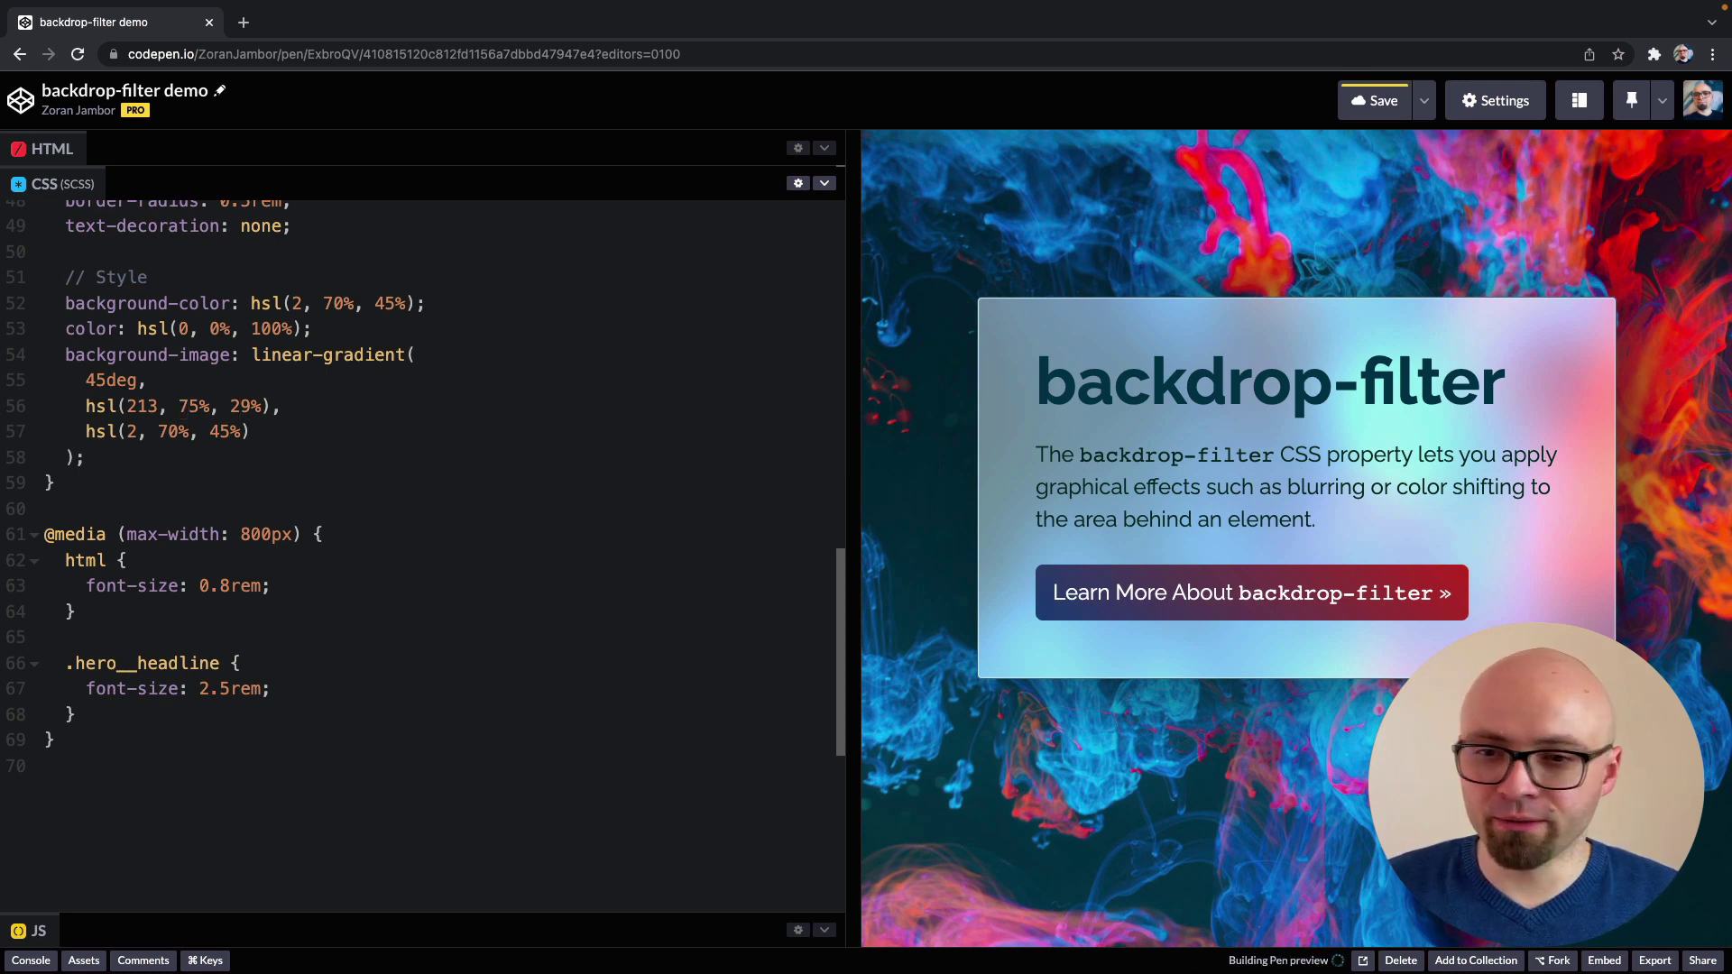
key("Right")
key("Right")
key("Right")
key("shift+Right")
key("shift+Right")
type("35")
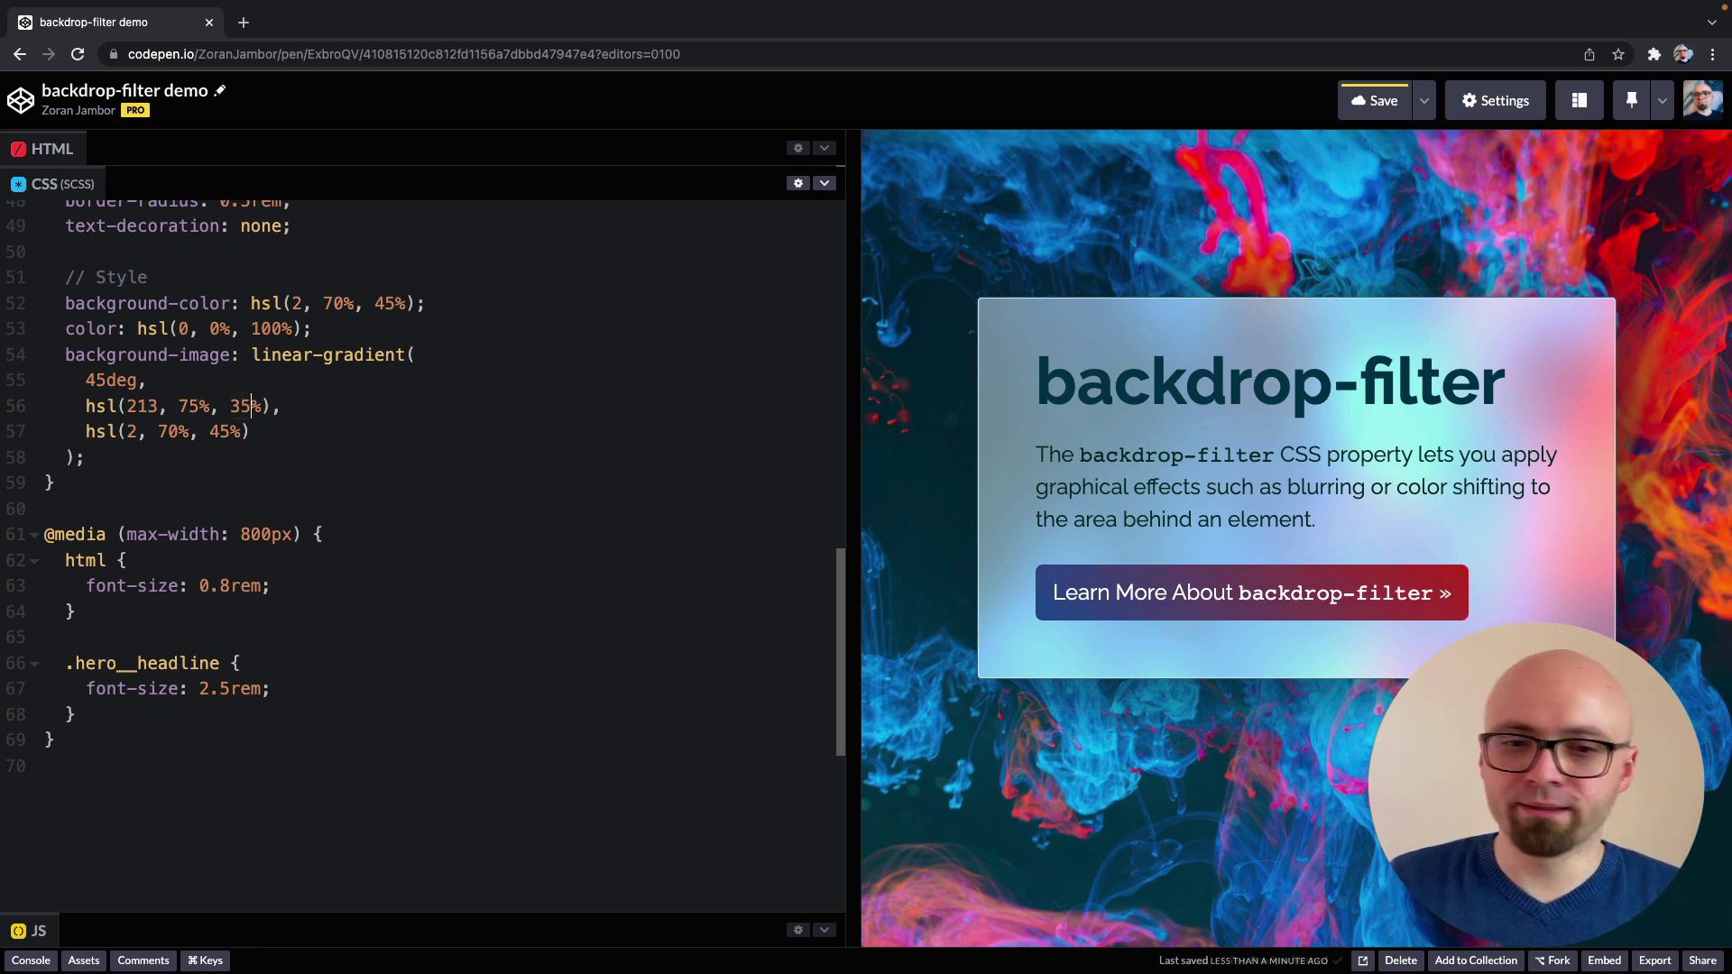
key("BackSpace")
type("0")
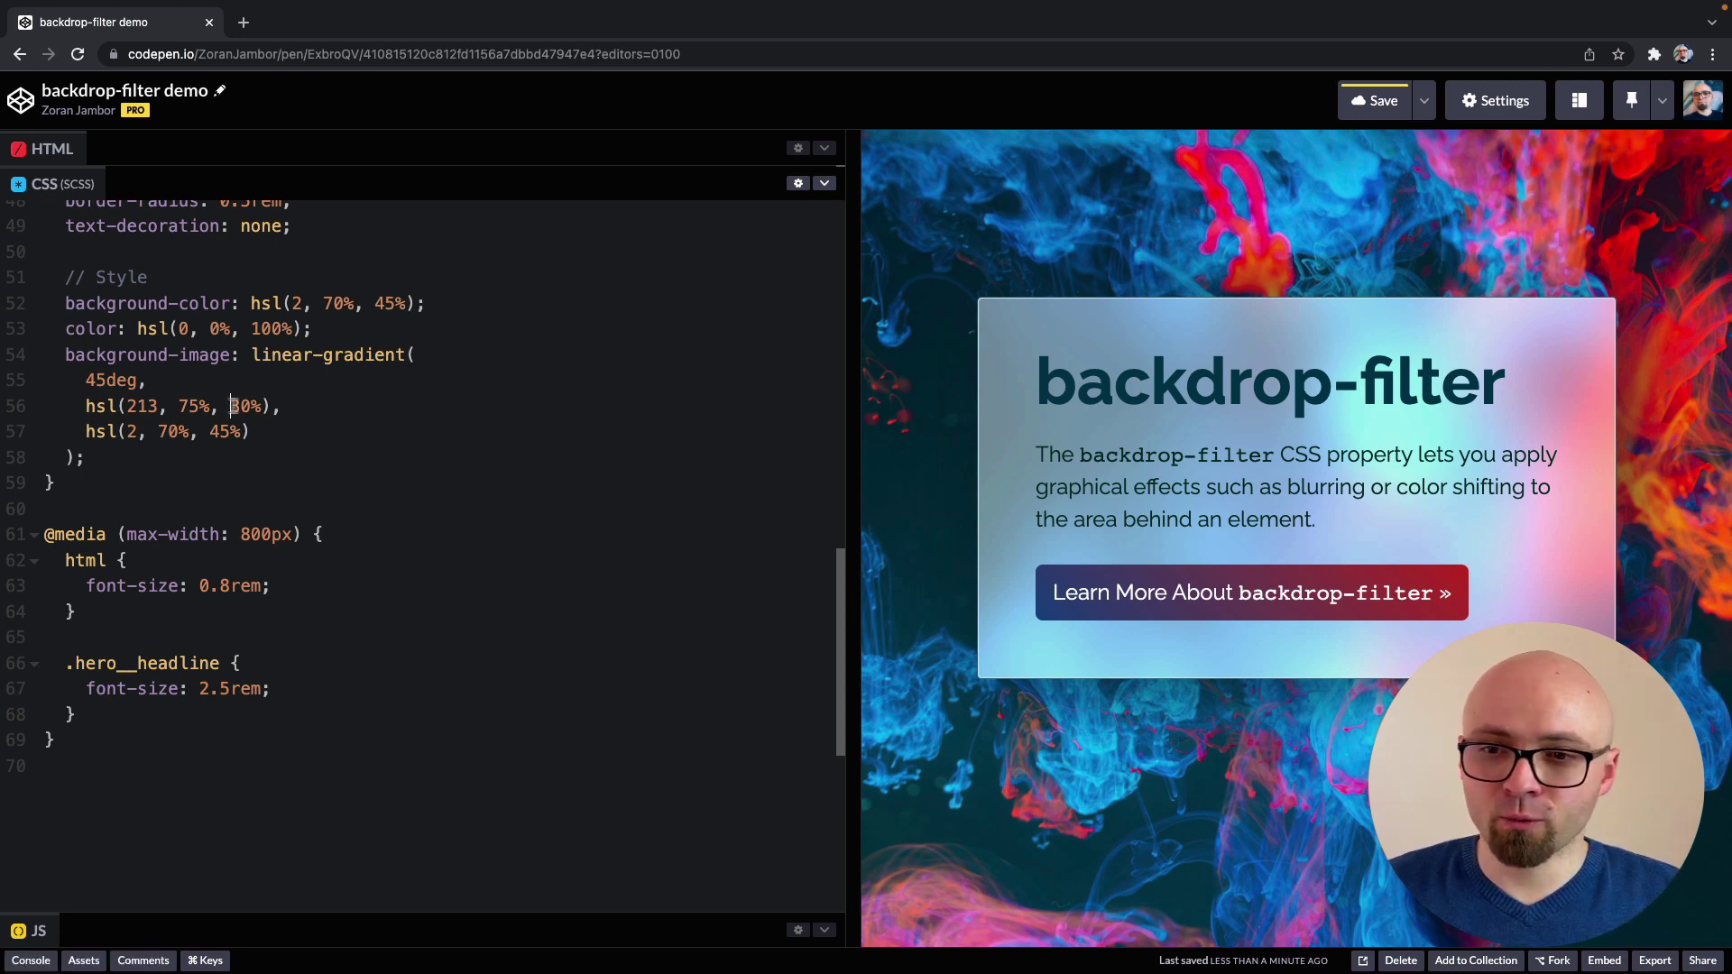
double_click(216, 432)
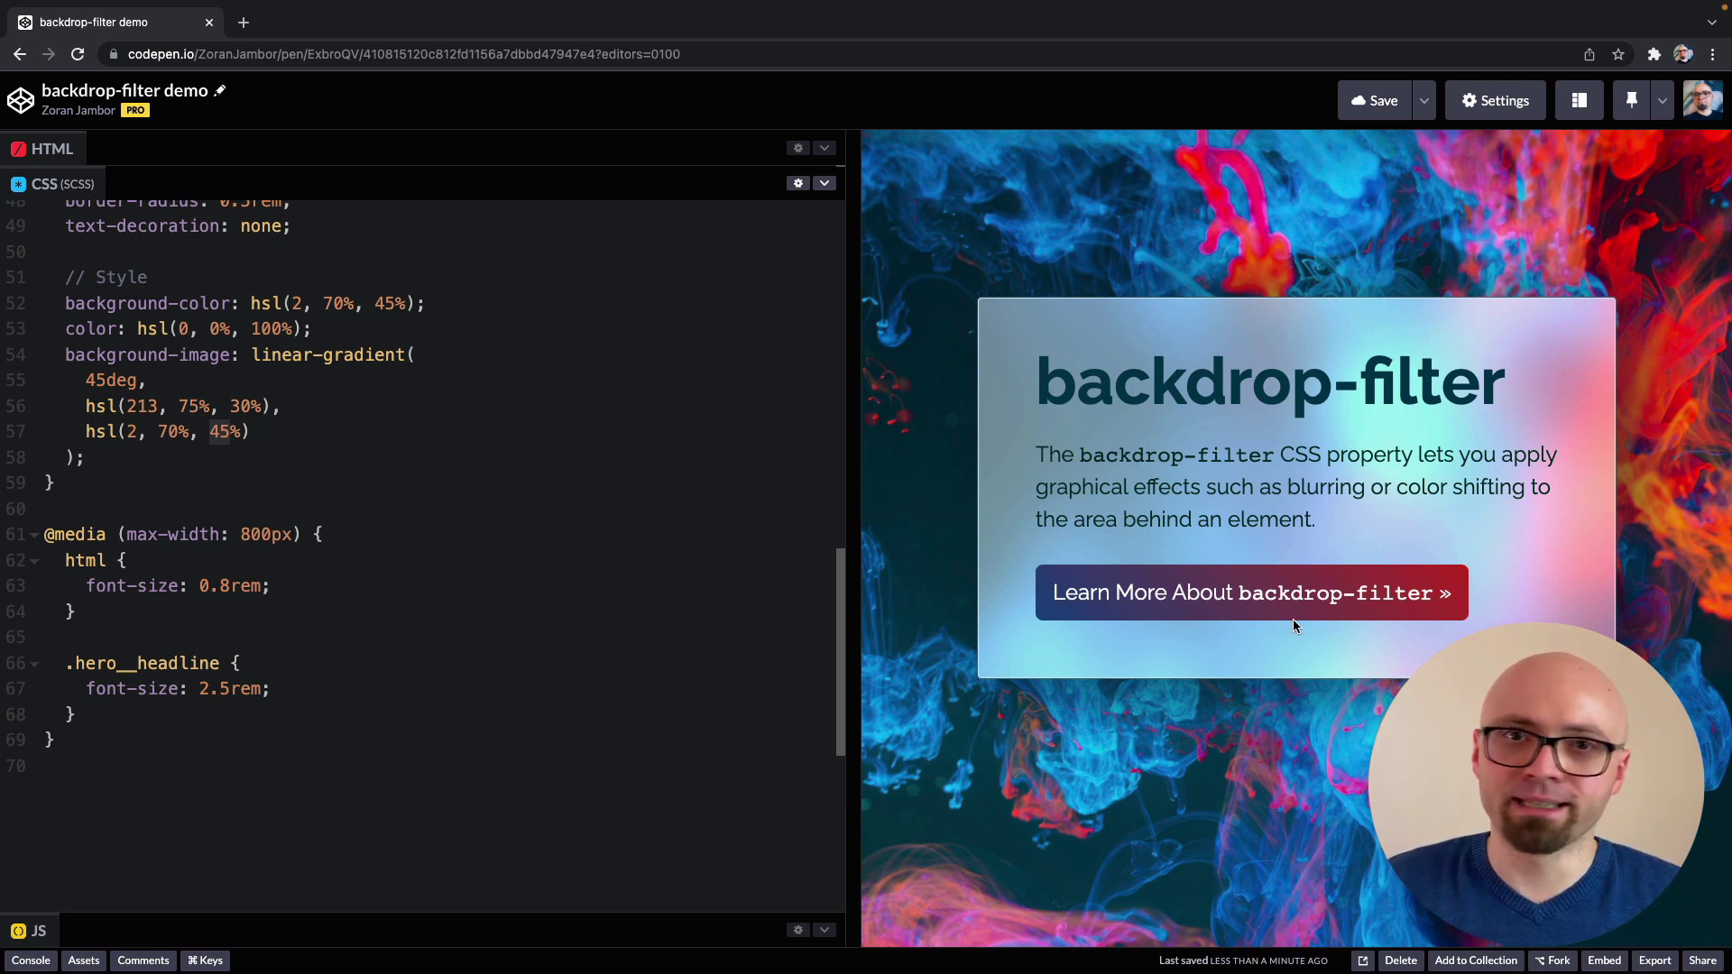
Create an empty &:hover rule below the button's gradient declaration.
mouse_move(65, 355)
left_mouse_down()
mouse_move(135, 431)
mouse_move(85, 457)
left_mouse_up()
scroll(258, 499, "up", 3)
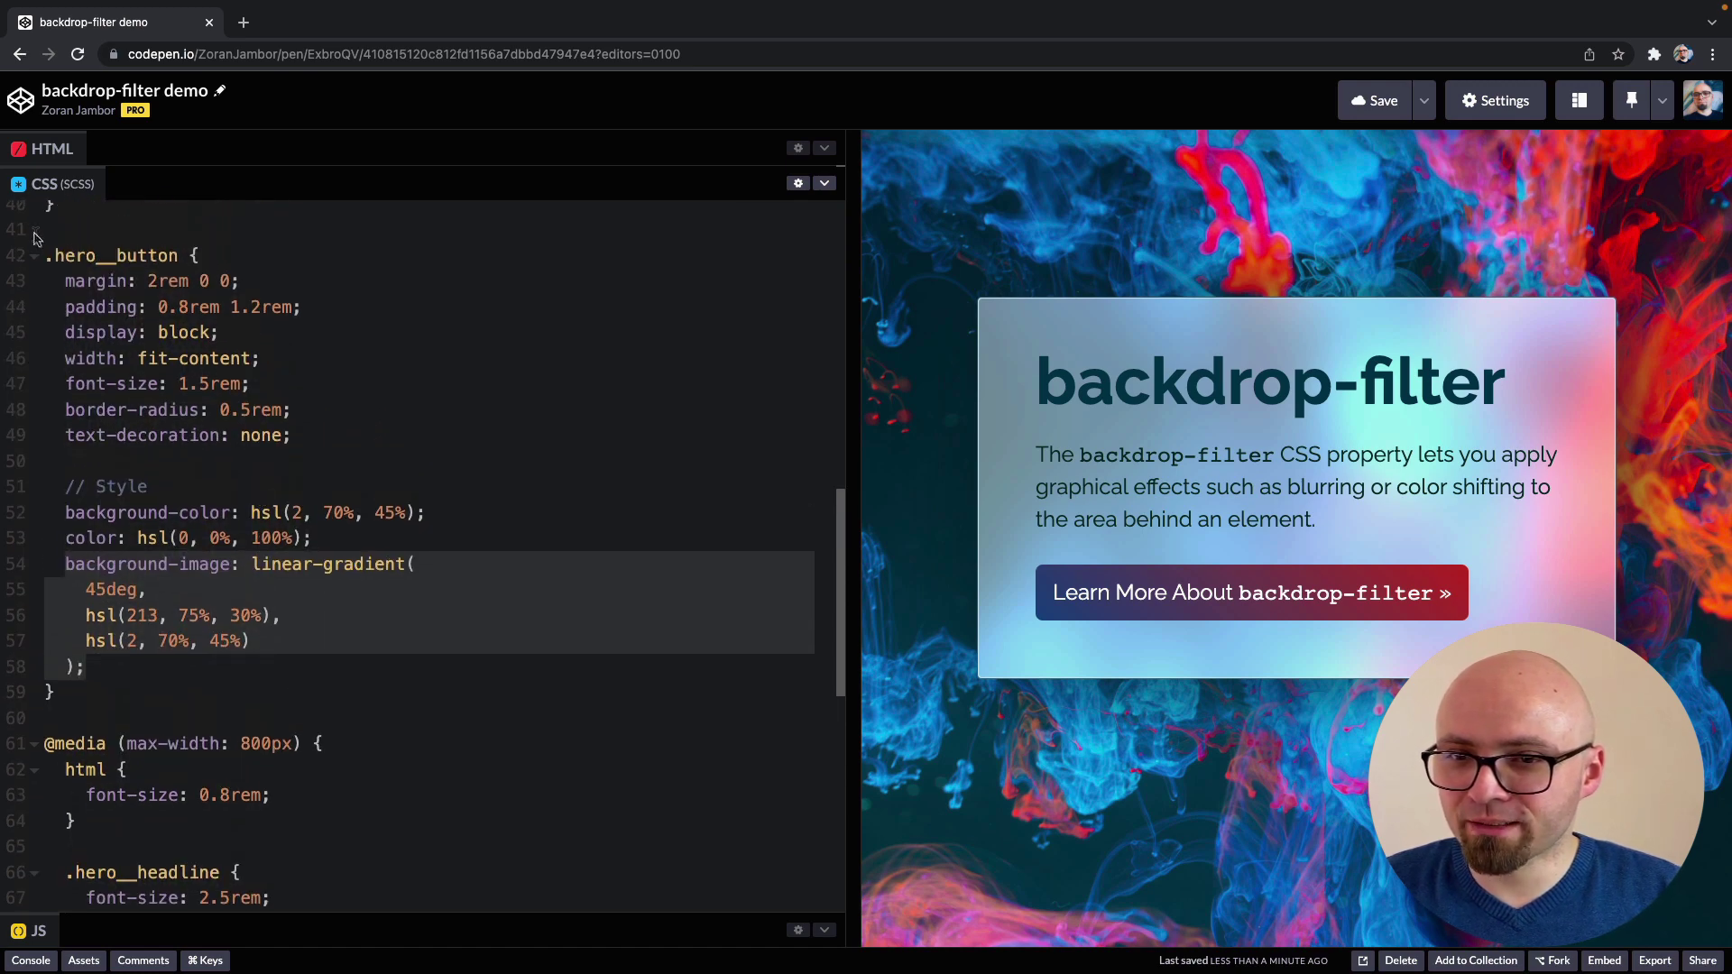
key("ctrl+x")
key("ctrl+v")
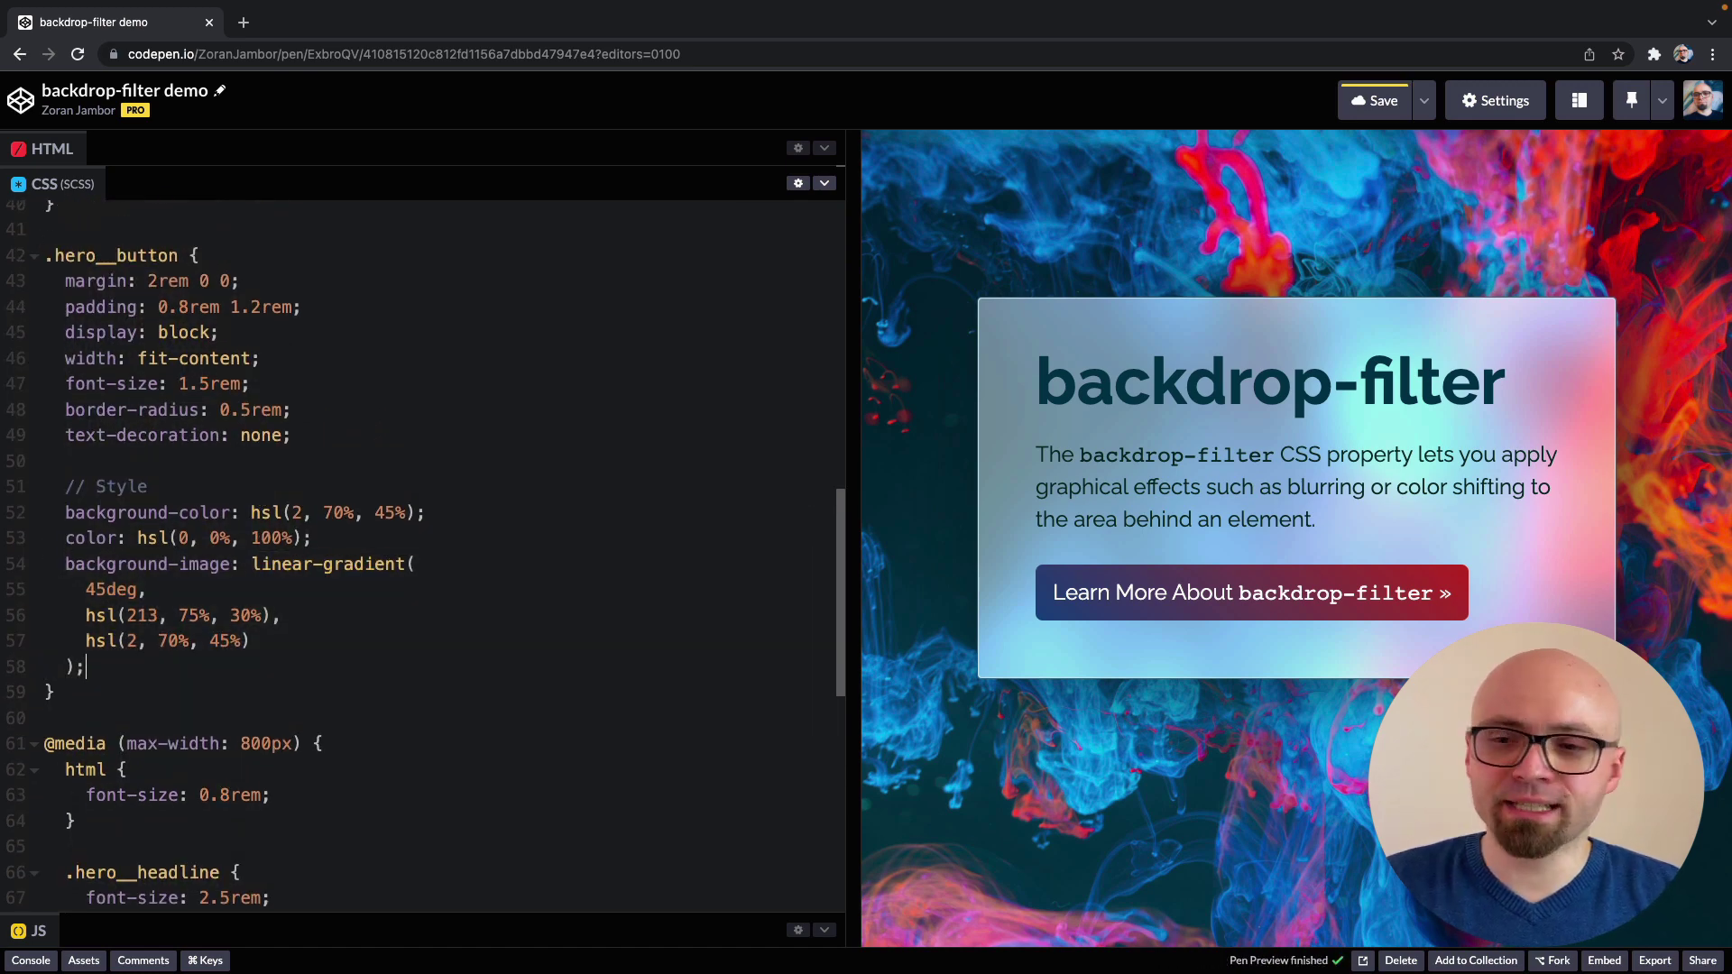
key("Return")
key("Return")
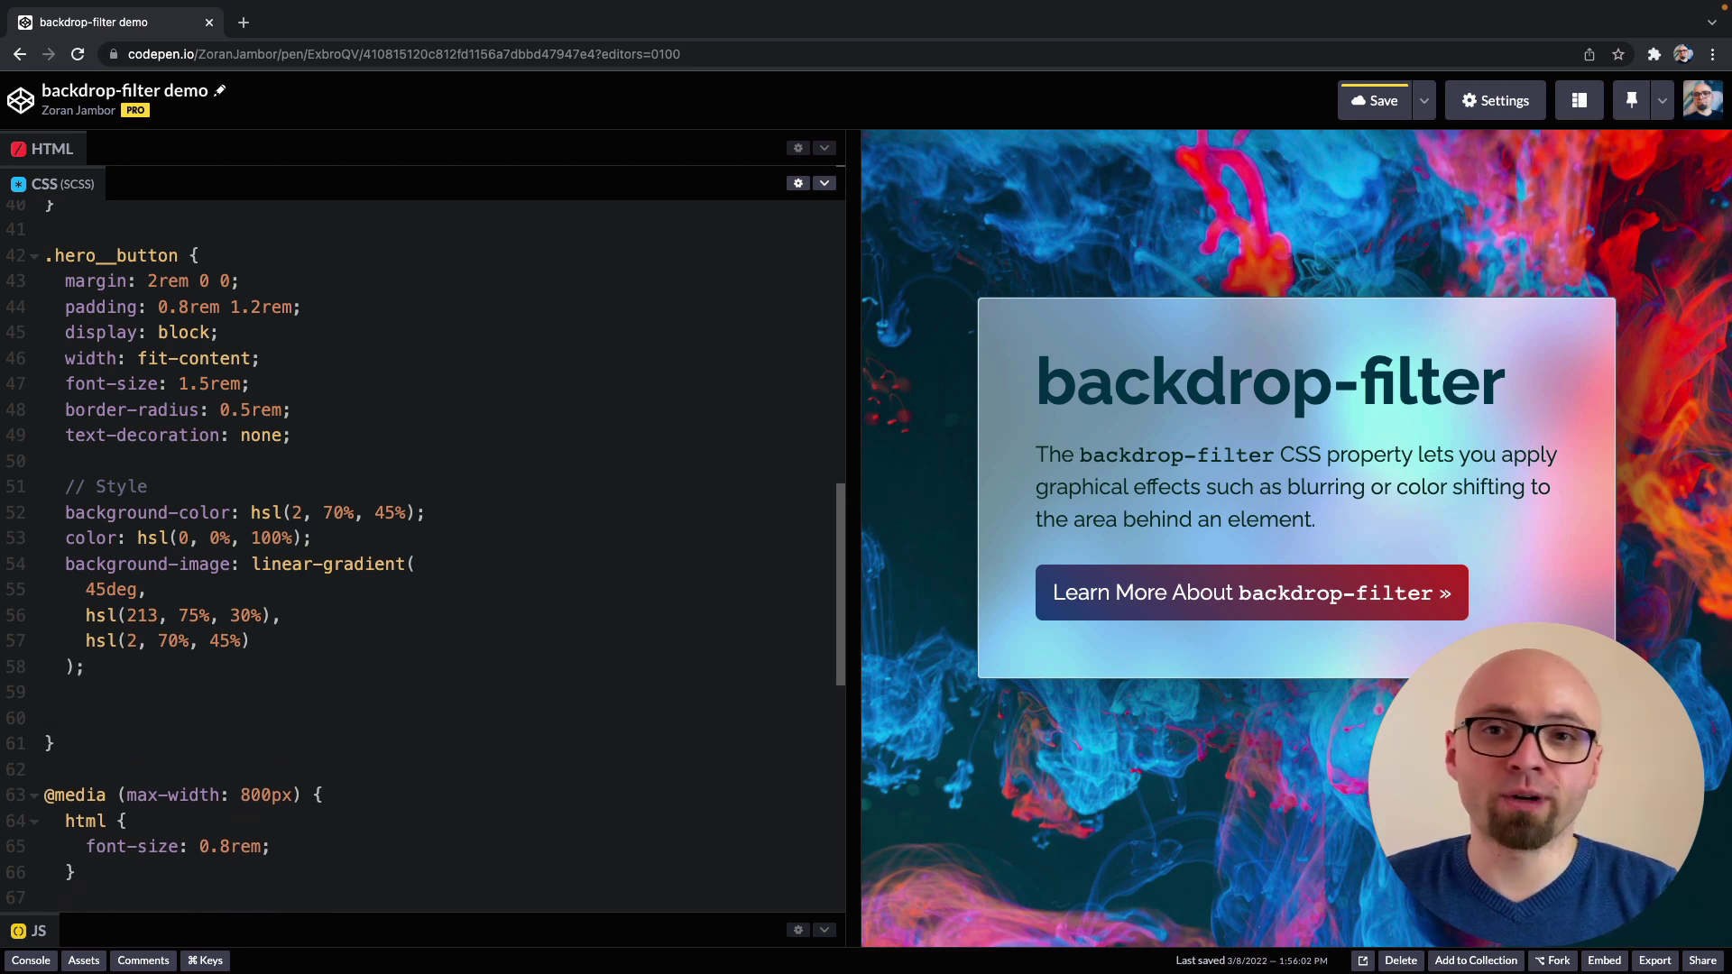
type("&")
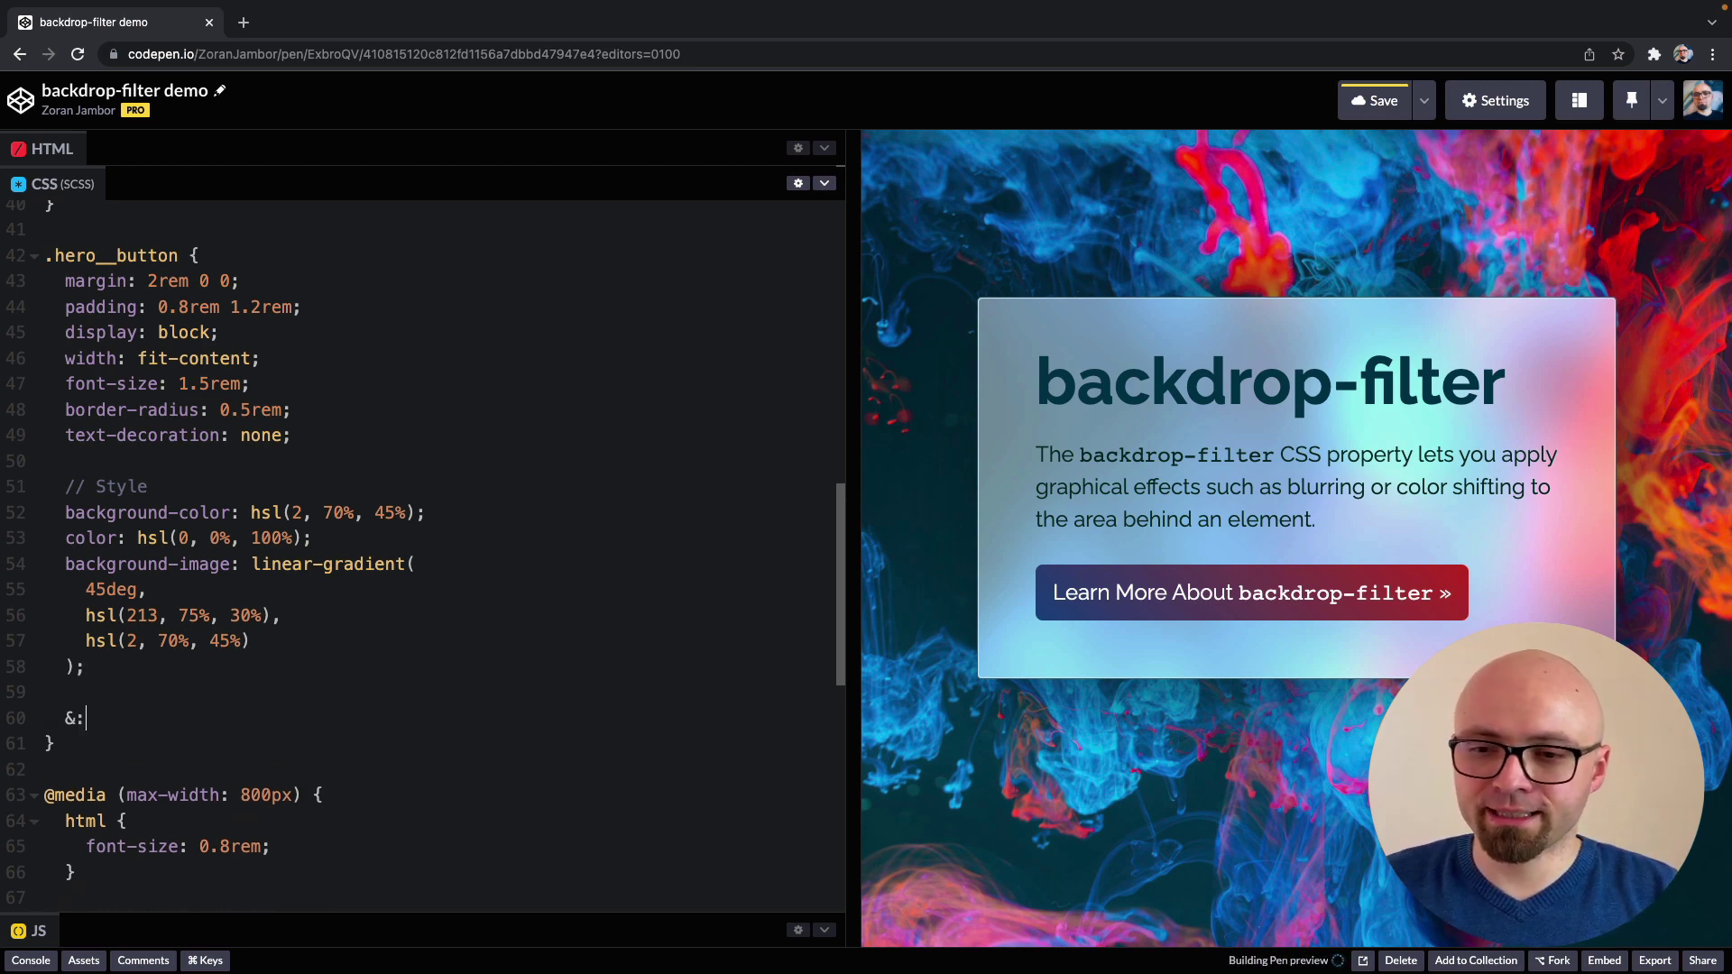
type(":hover {")
key("Return")
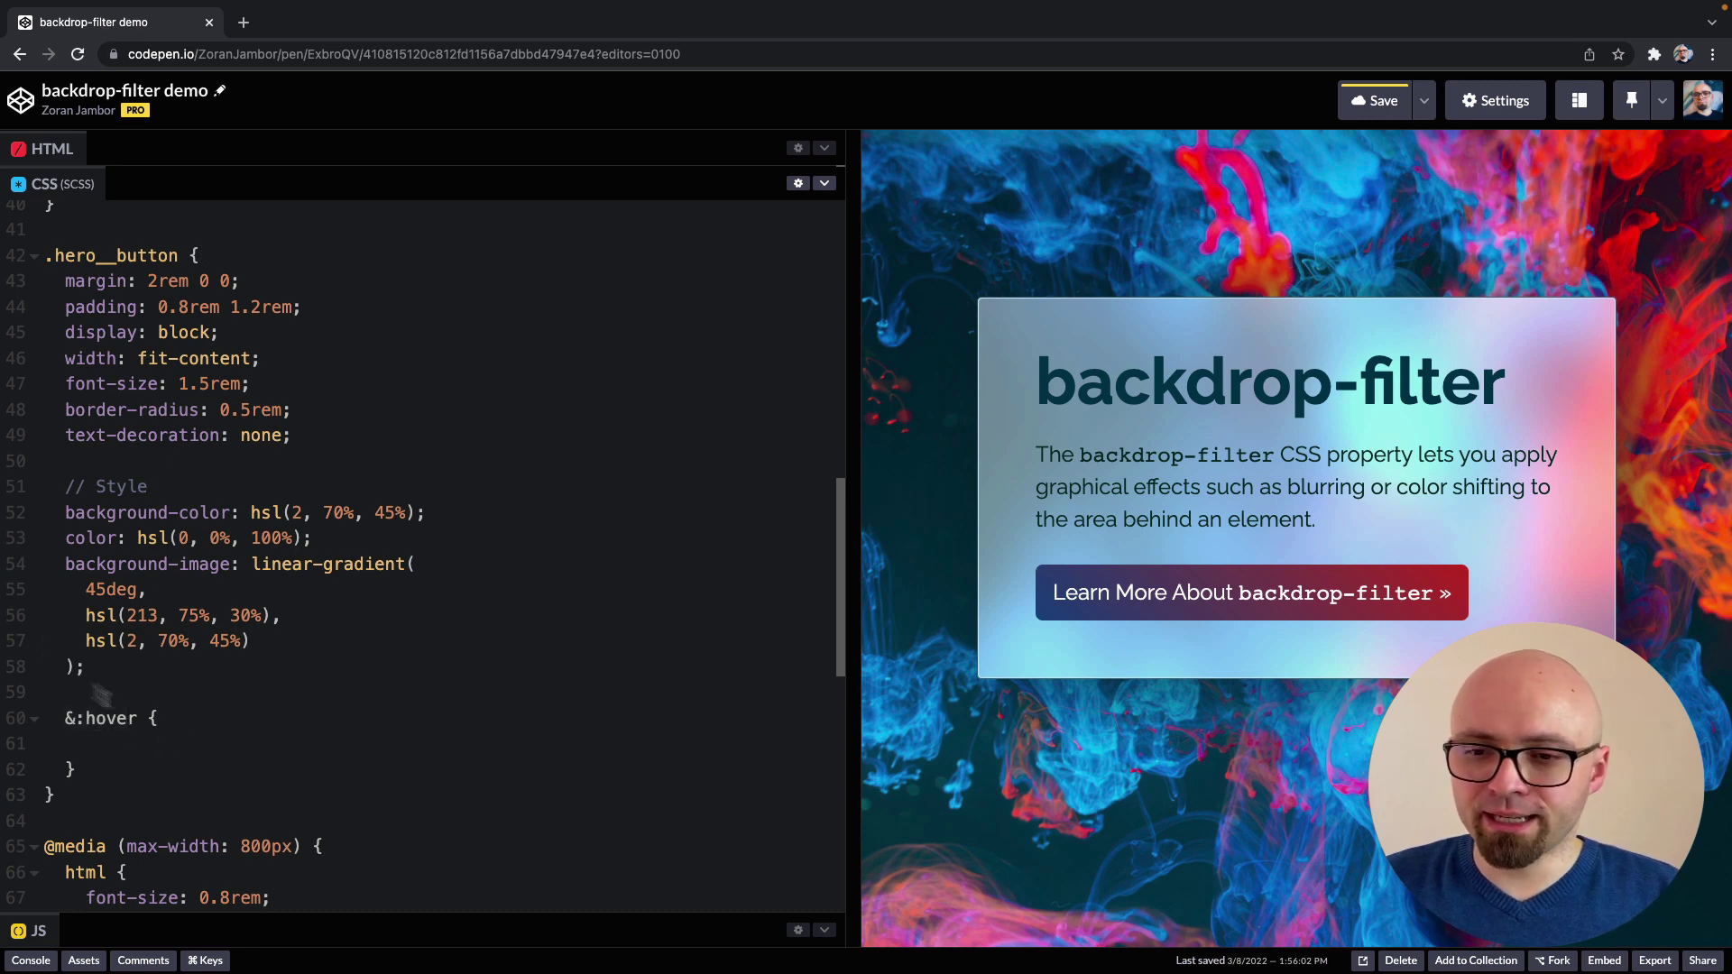
Paste the gradient into &:hover and lighten its stops to 40% and 55%.
left_click_drag(74, 576, 132, 663)
left_click(131, 663)
left_click(134, 743)
key("ctrl+v")
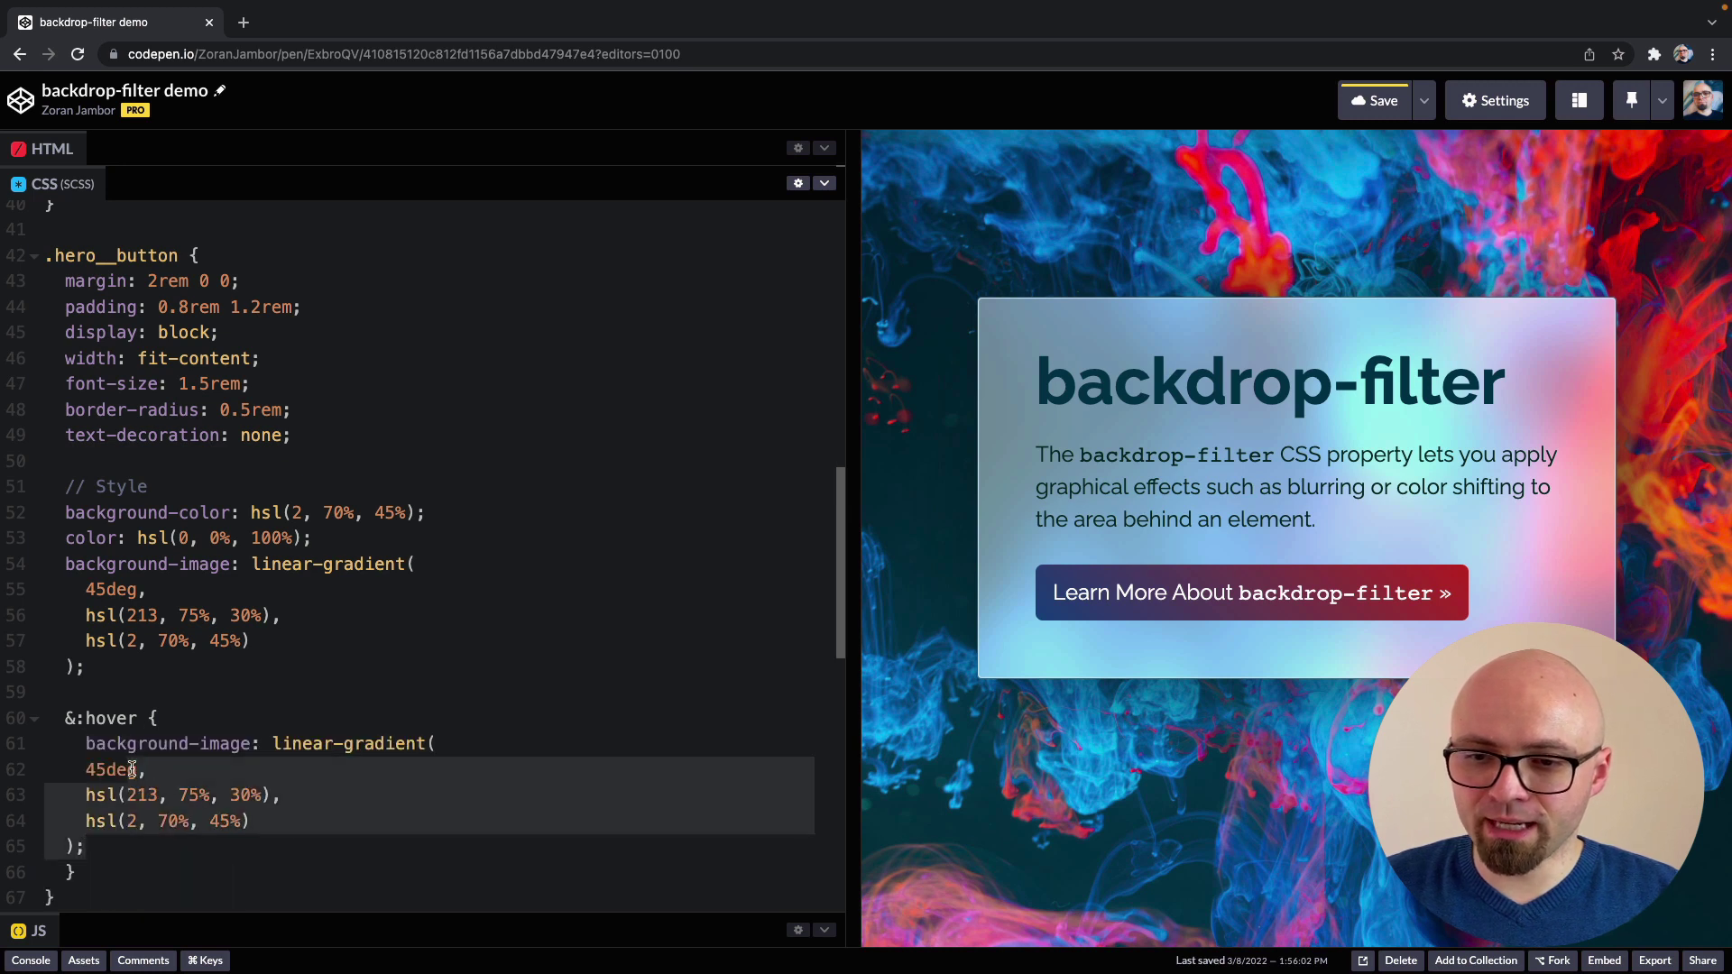
key("Tab")
left_click(252, 795)
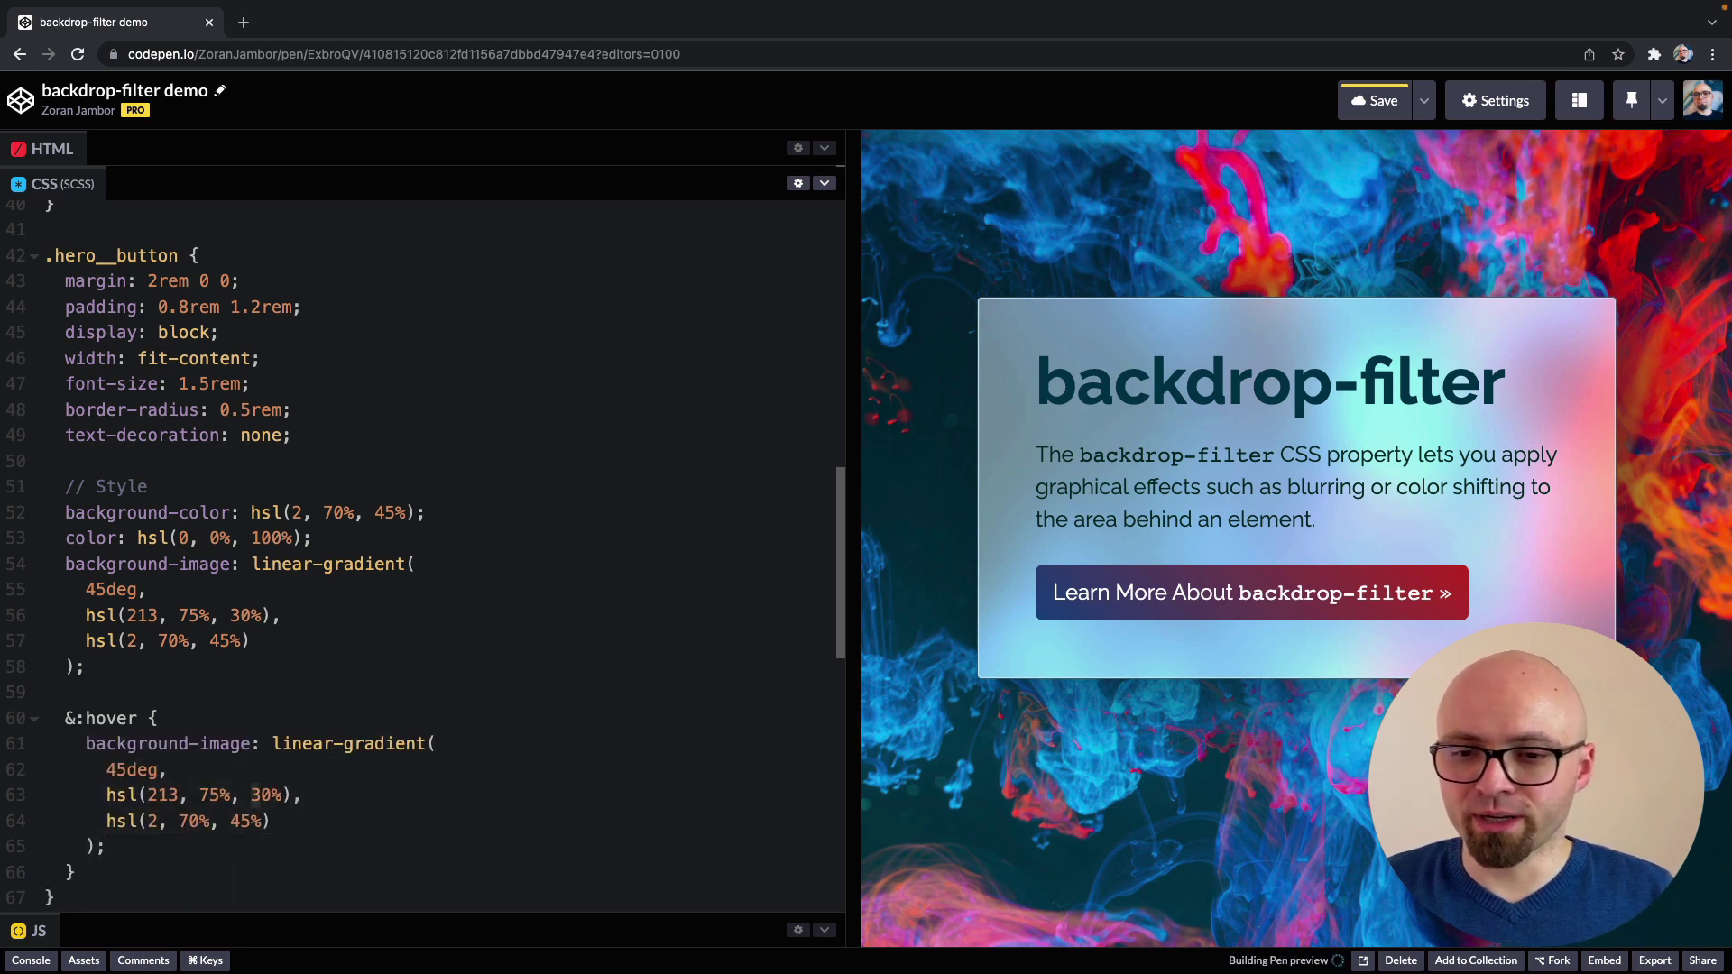
key("BackSpace")
type("1")
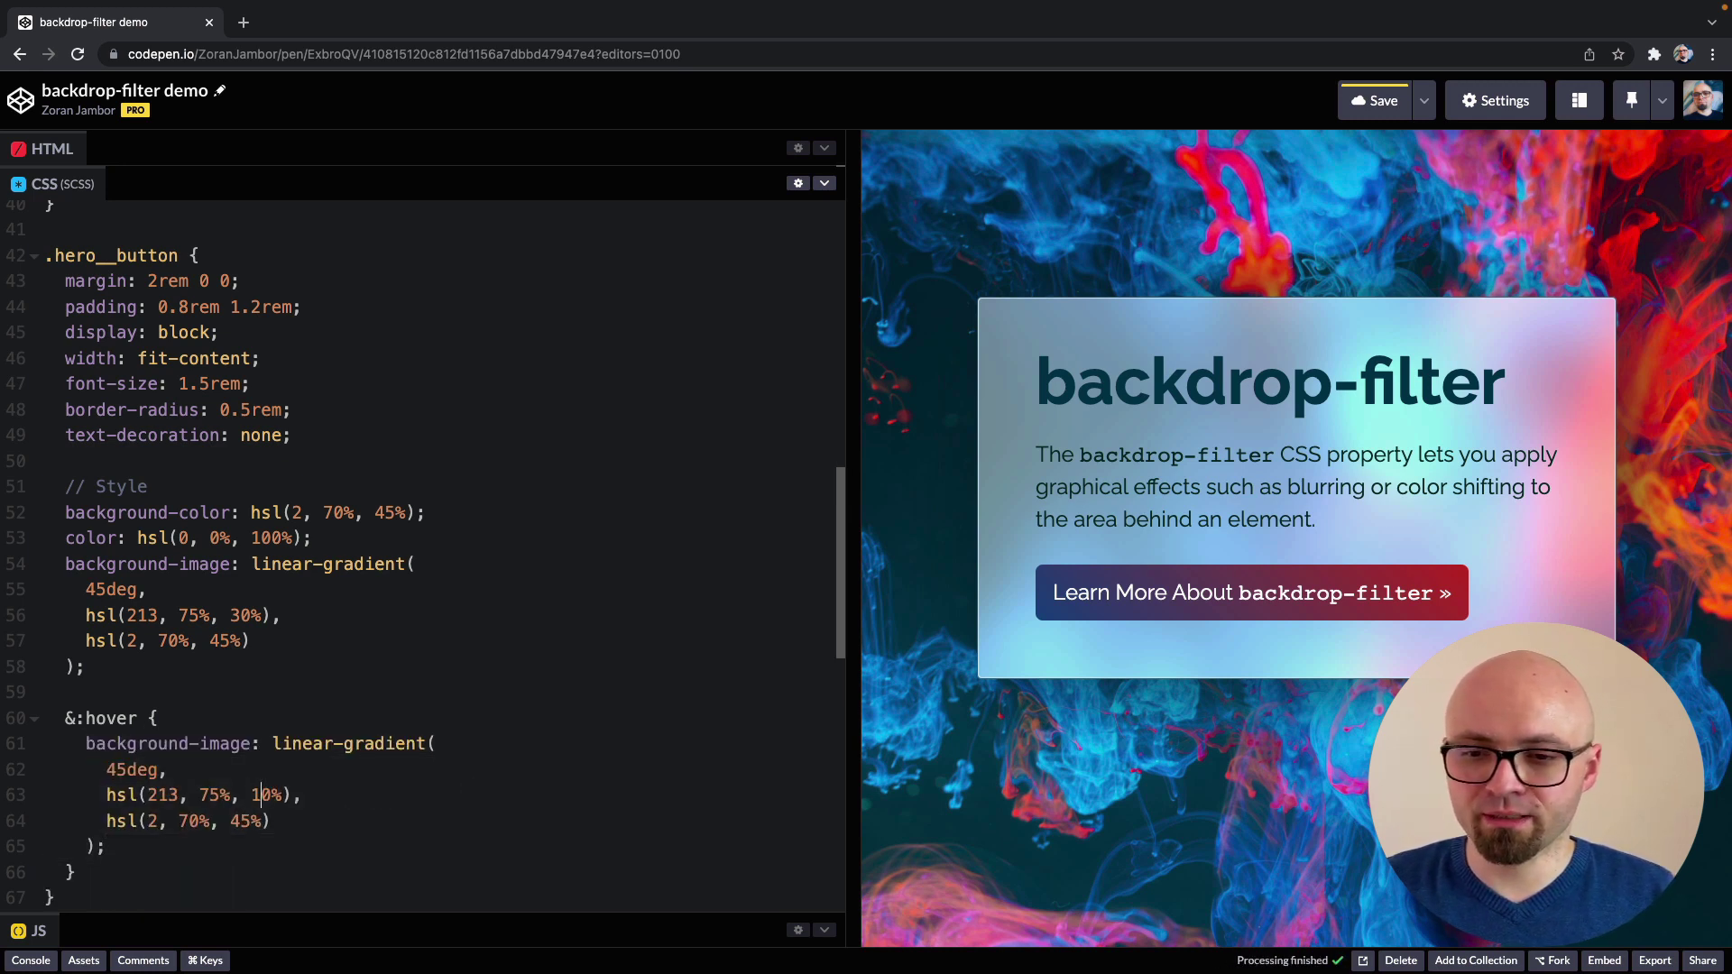
key("BackSpace")
type("4")
key("Down")
key("BackSpace")
type("5")
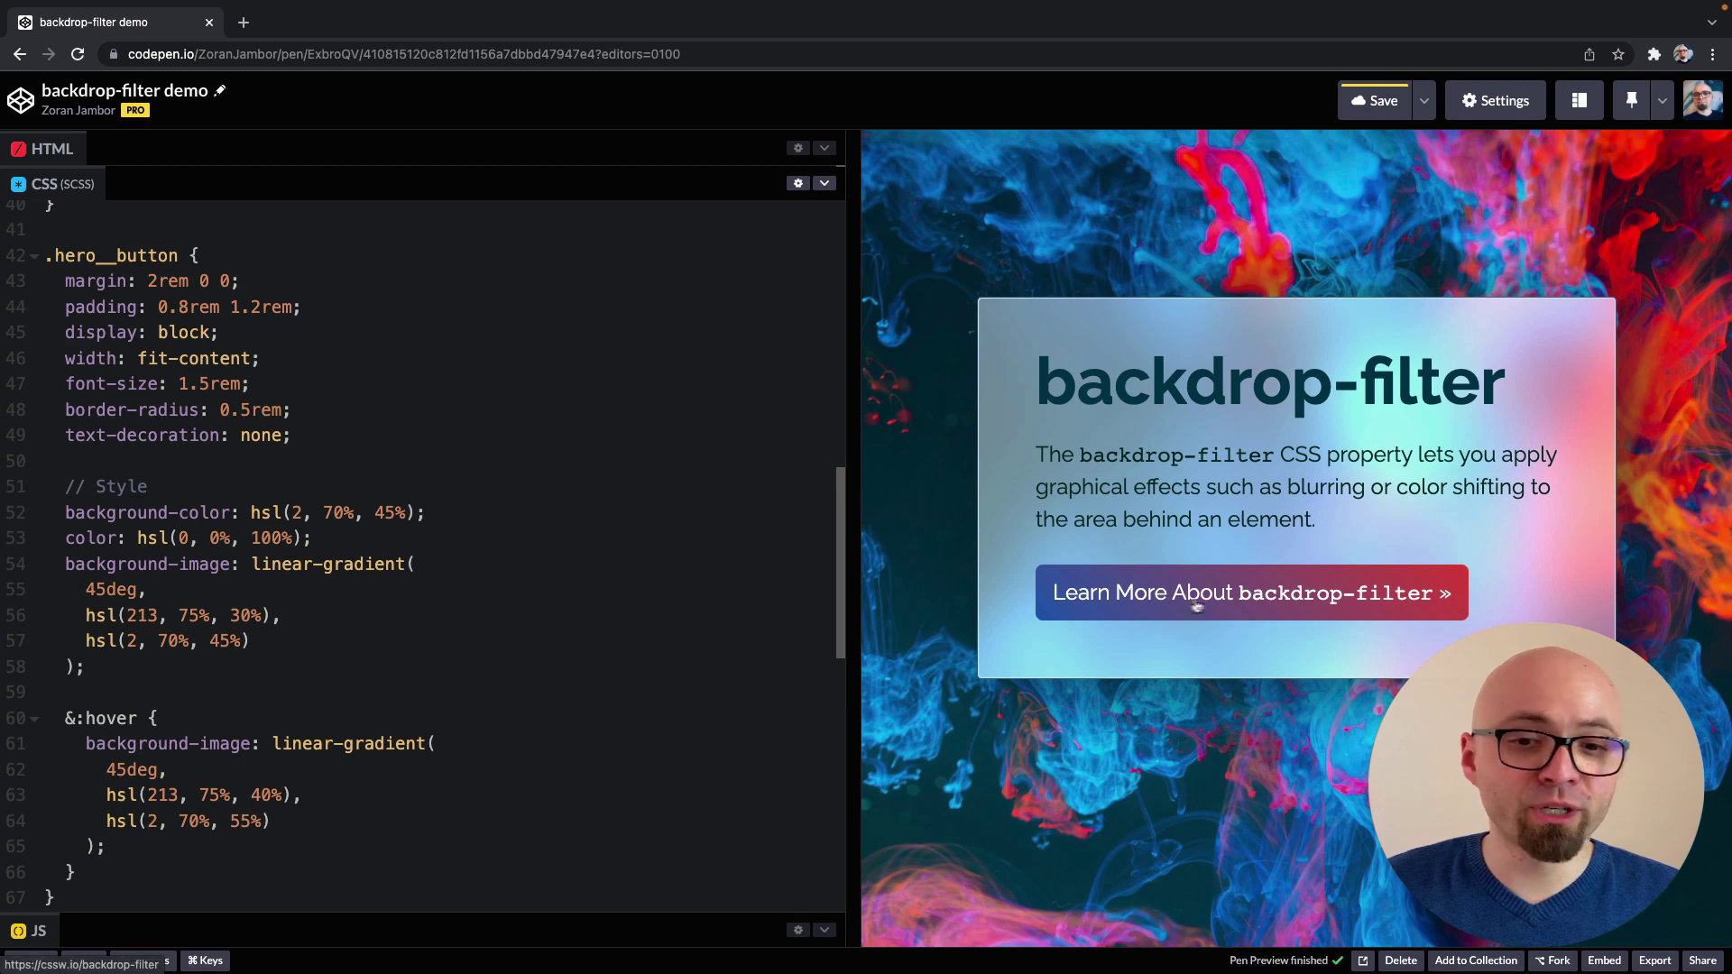
scroll(712, 665, "down", 1)
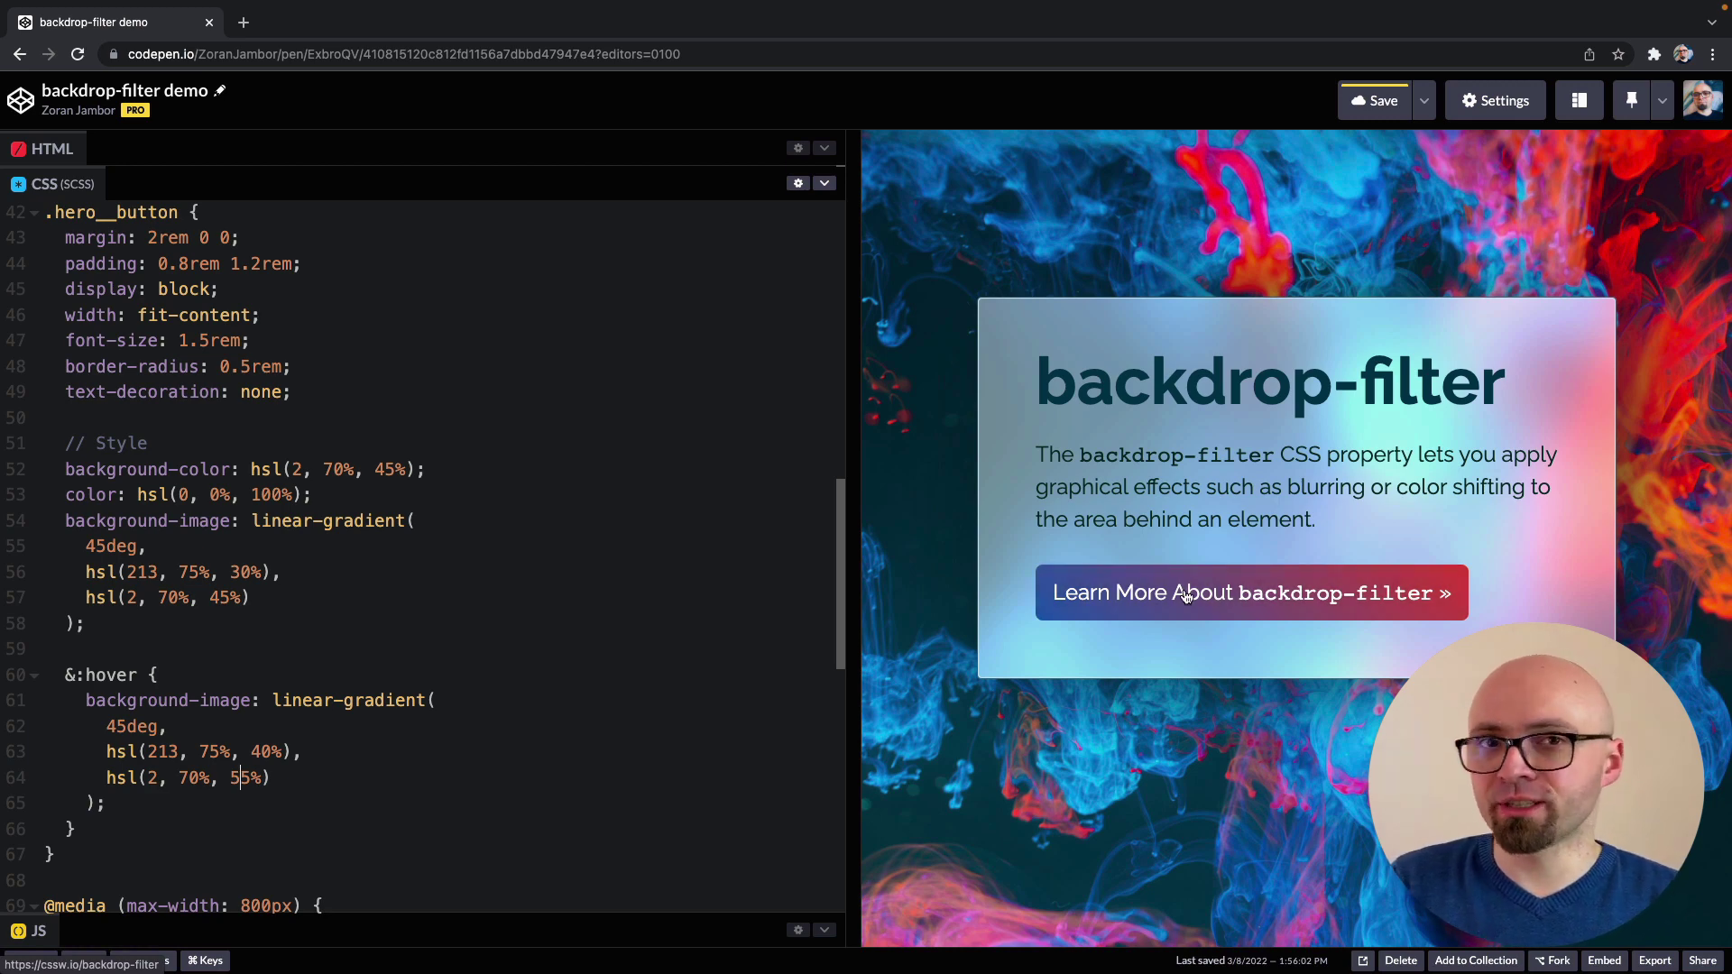
Add transition: all 0.2s ease-in-out to the button, then compare the base and hover gradients.
left_click(343, 613)
key("Return")
type("t")
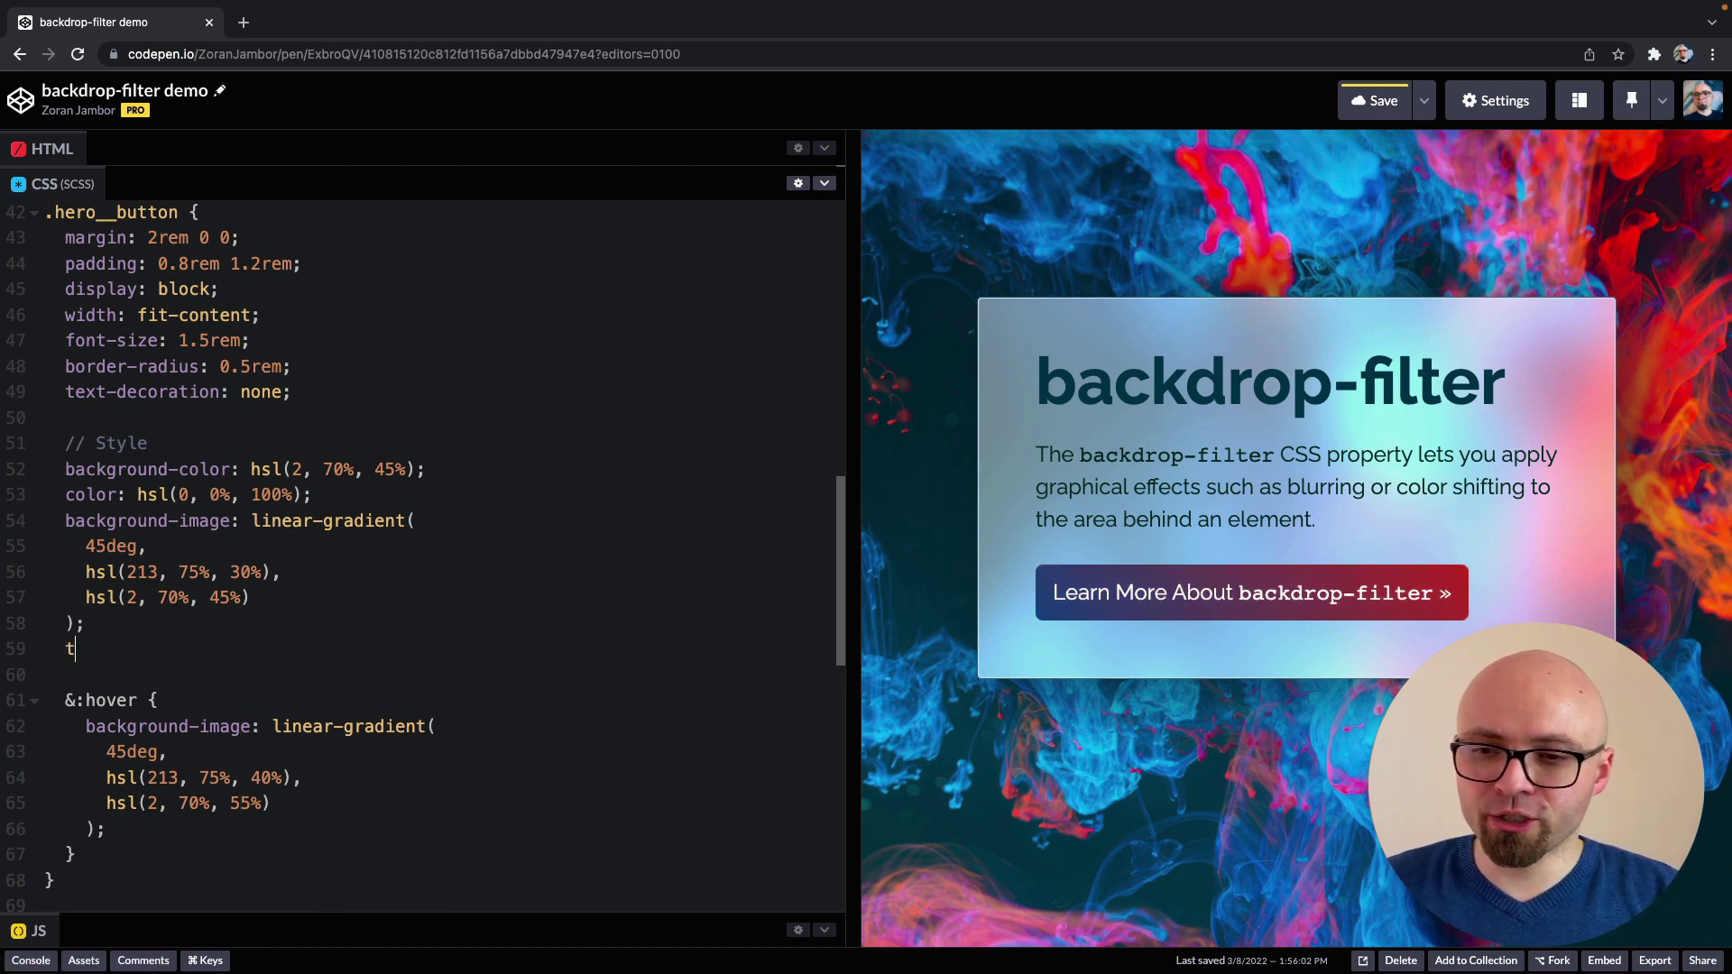
type("ransition: all")
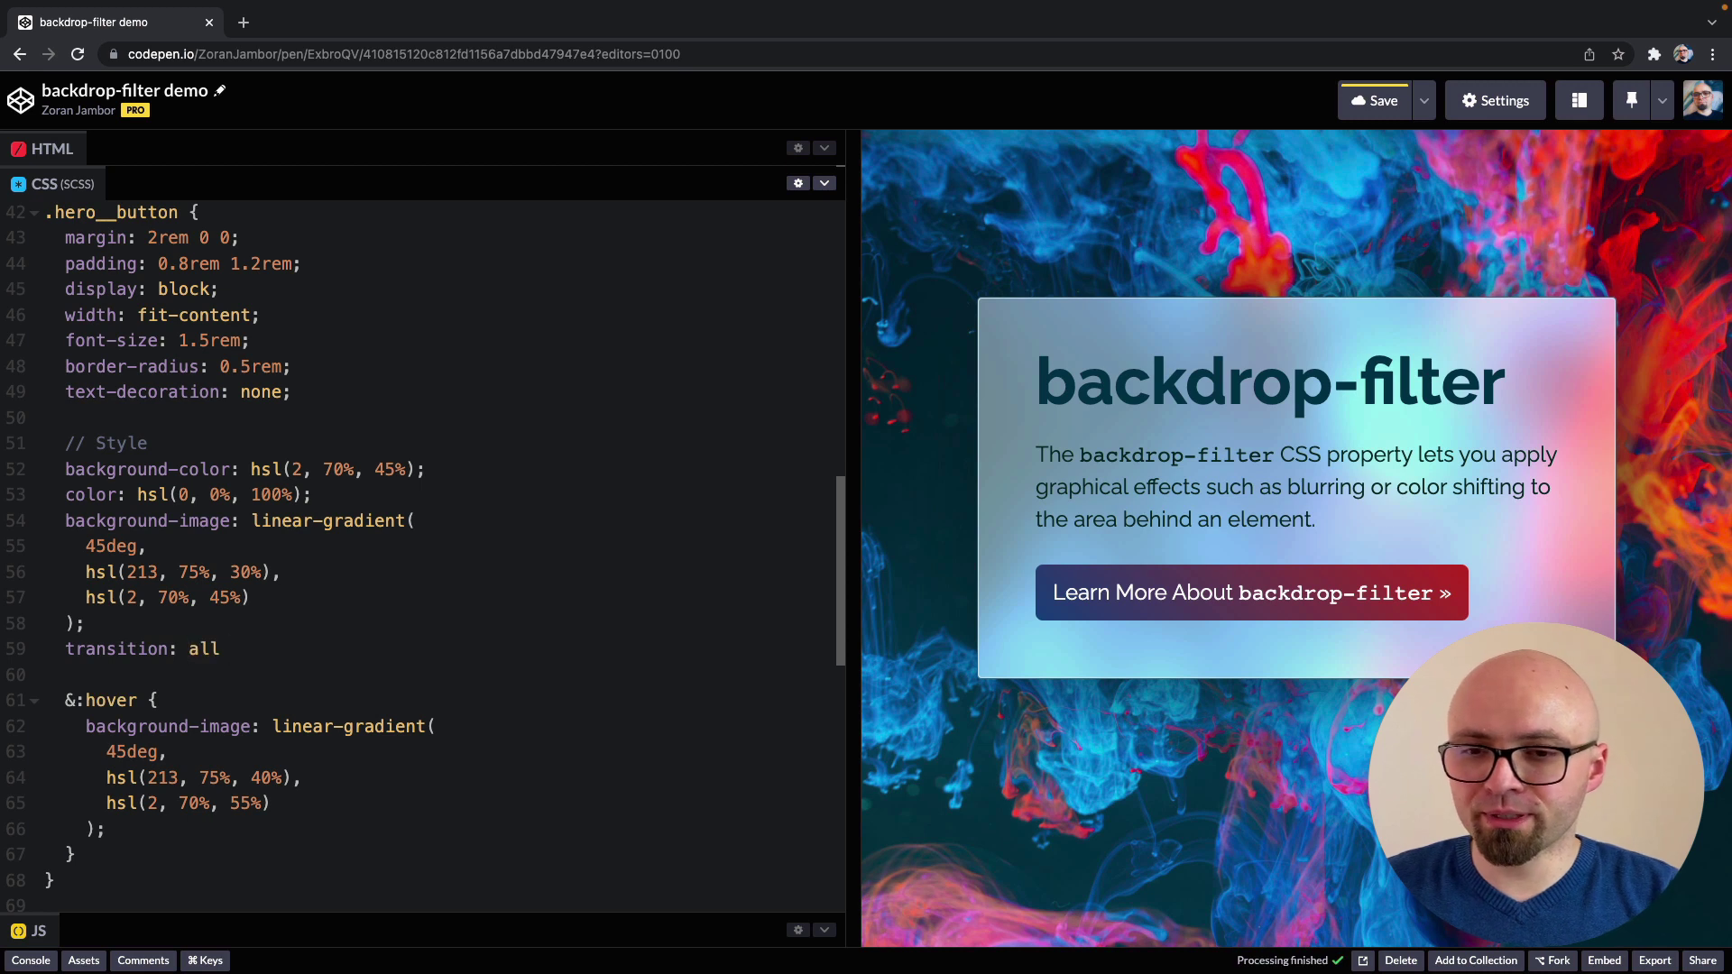
type(" 0.2s ")
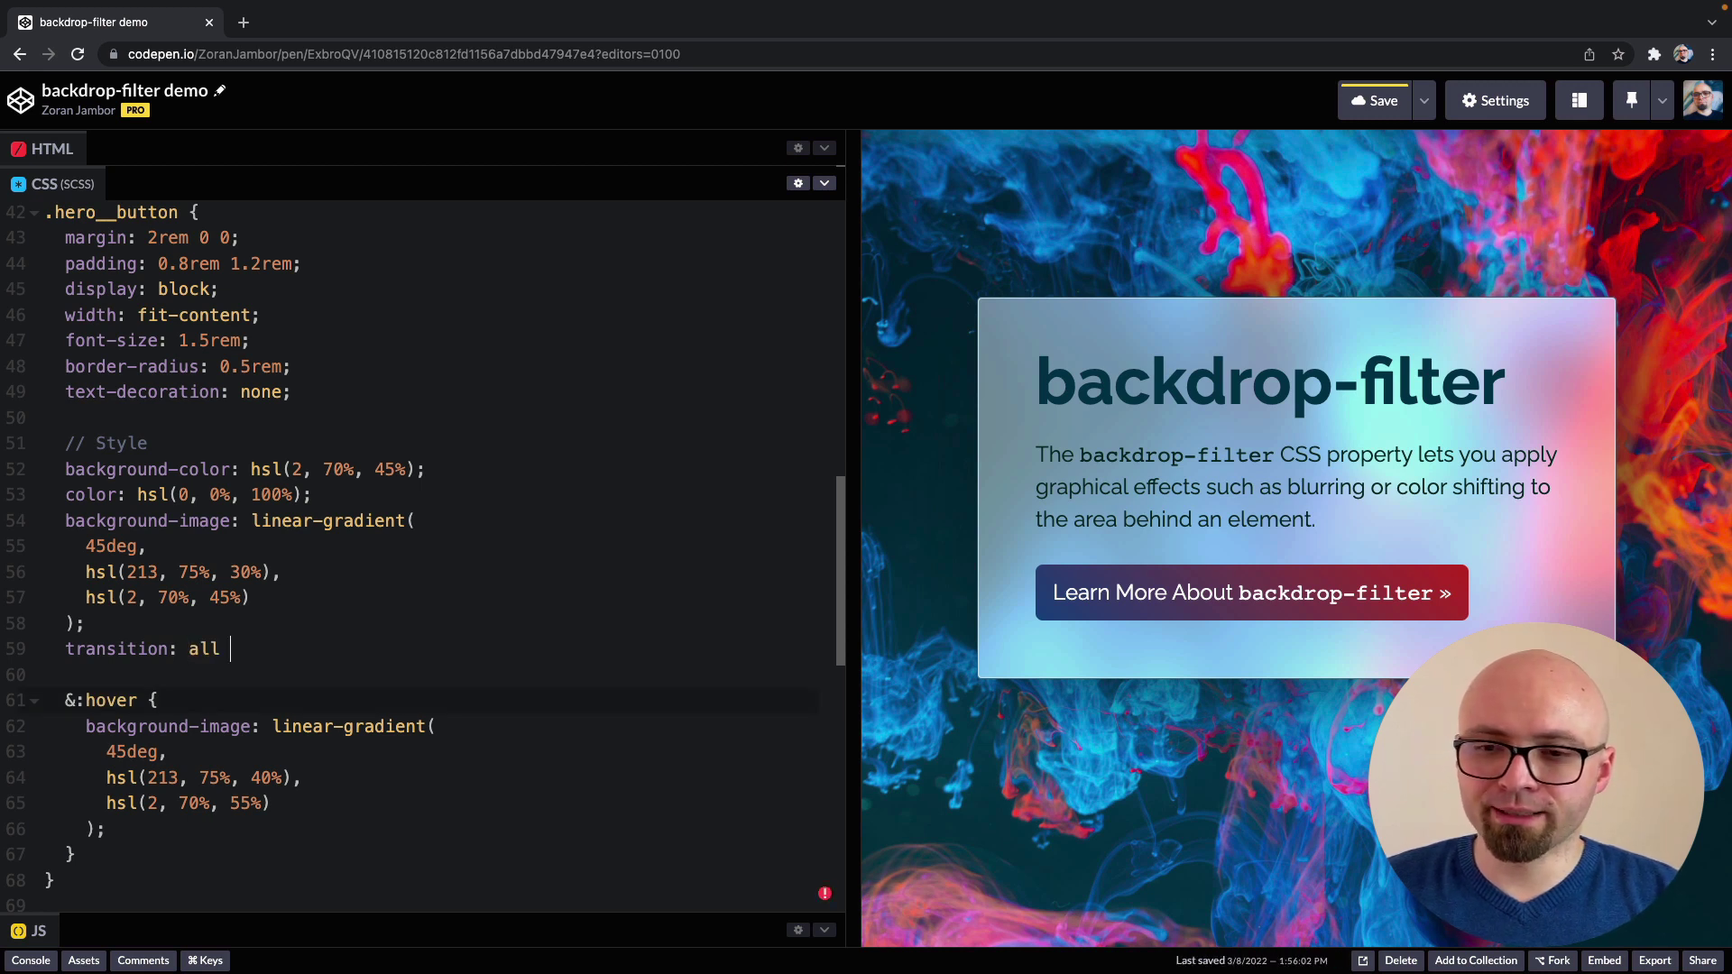
type("ease-in-out;")
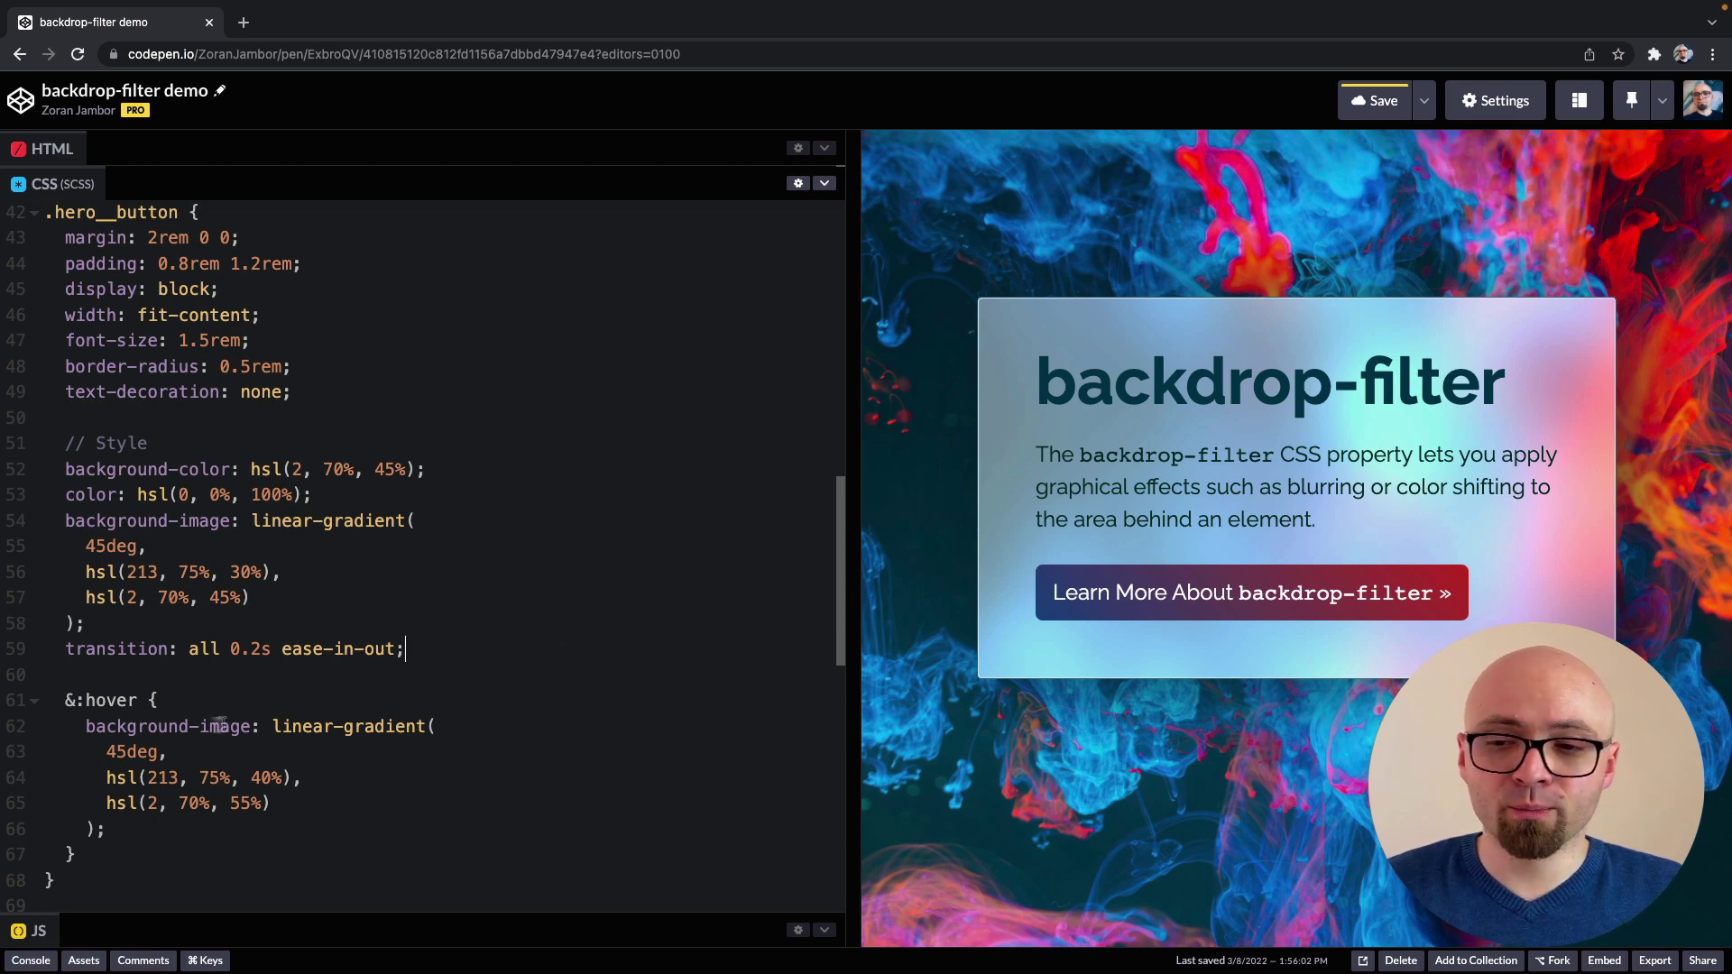
left_click_drag(87, 727, 257, 727)
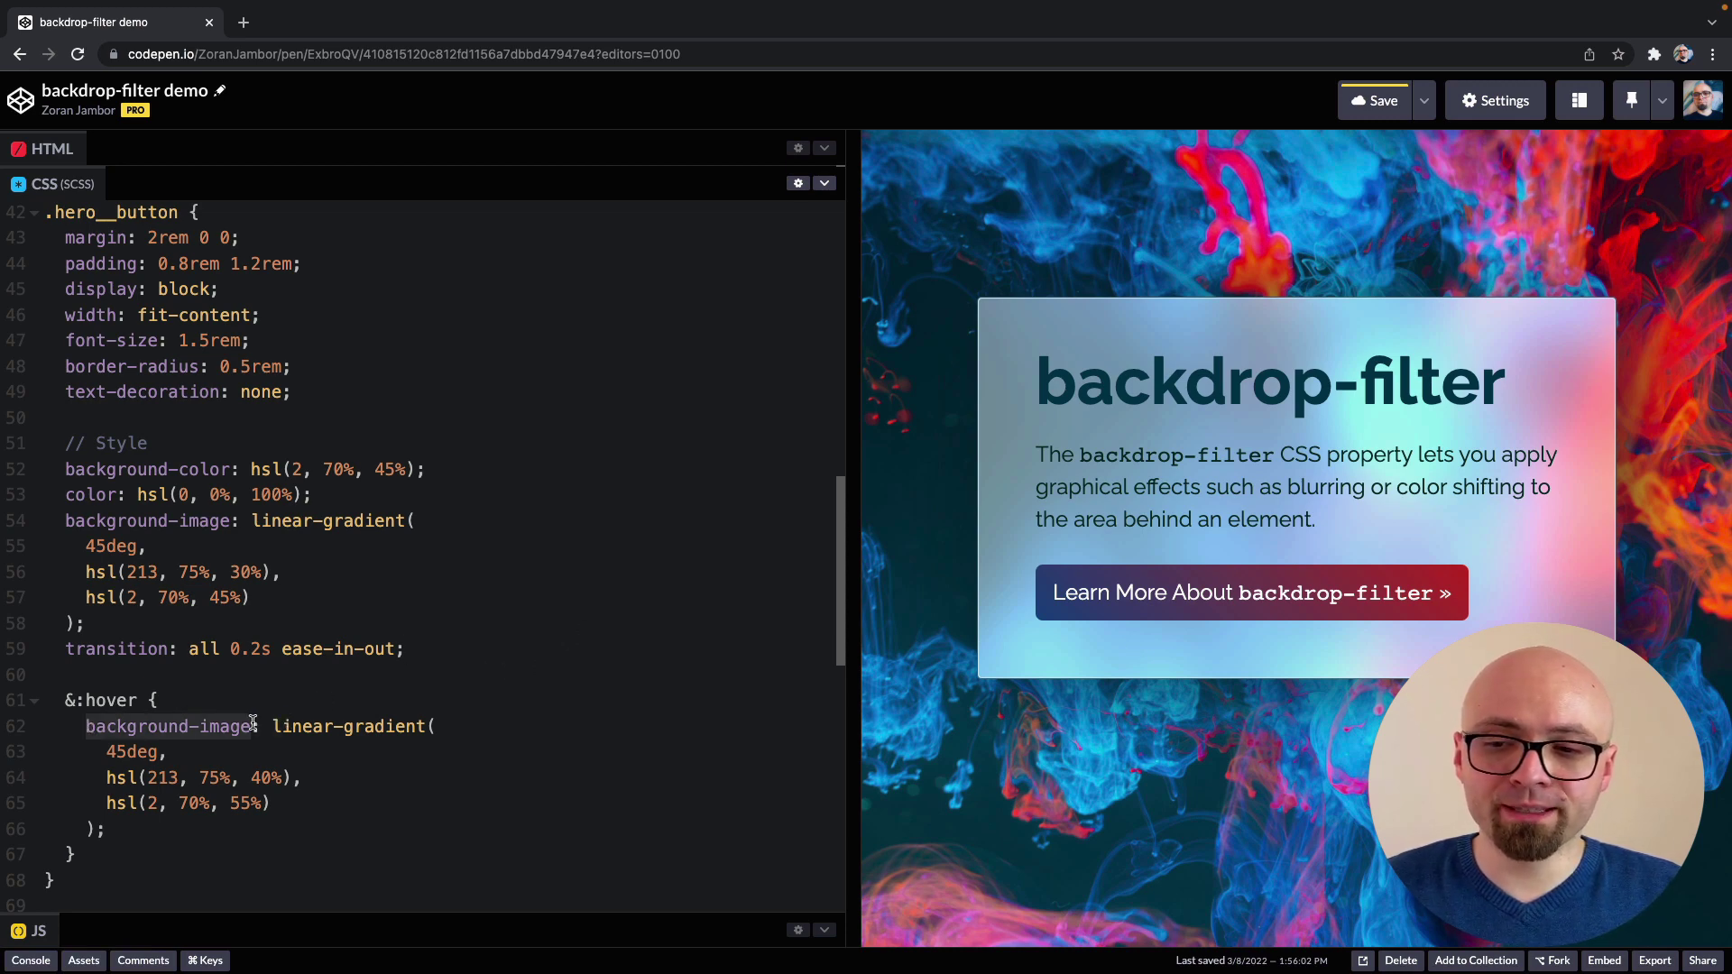
scroll(316, 758, "down", 1)
scroll(315, 759, "down", 3)
left_click(273, 726, "shift")
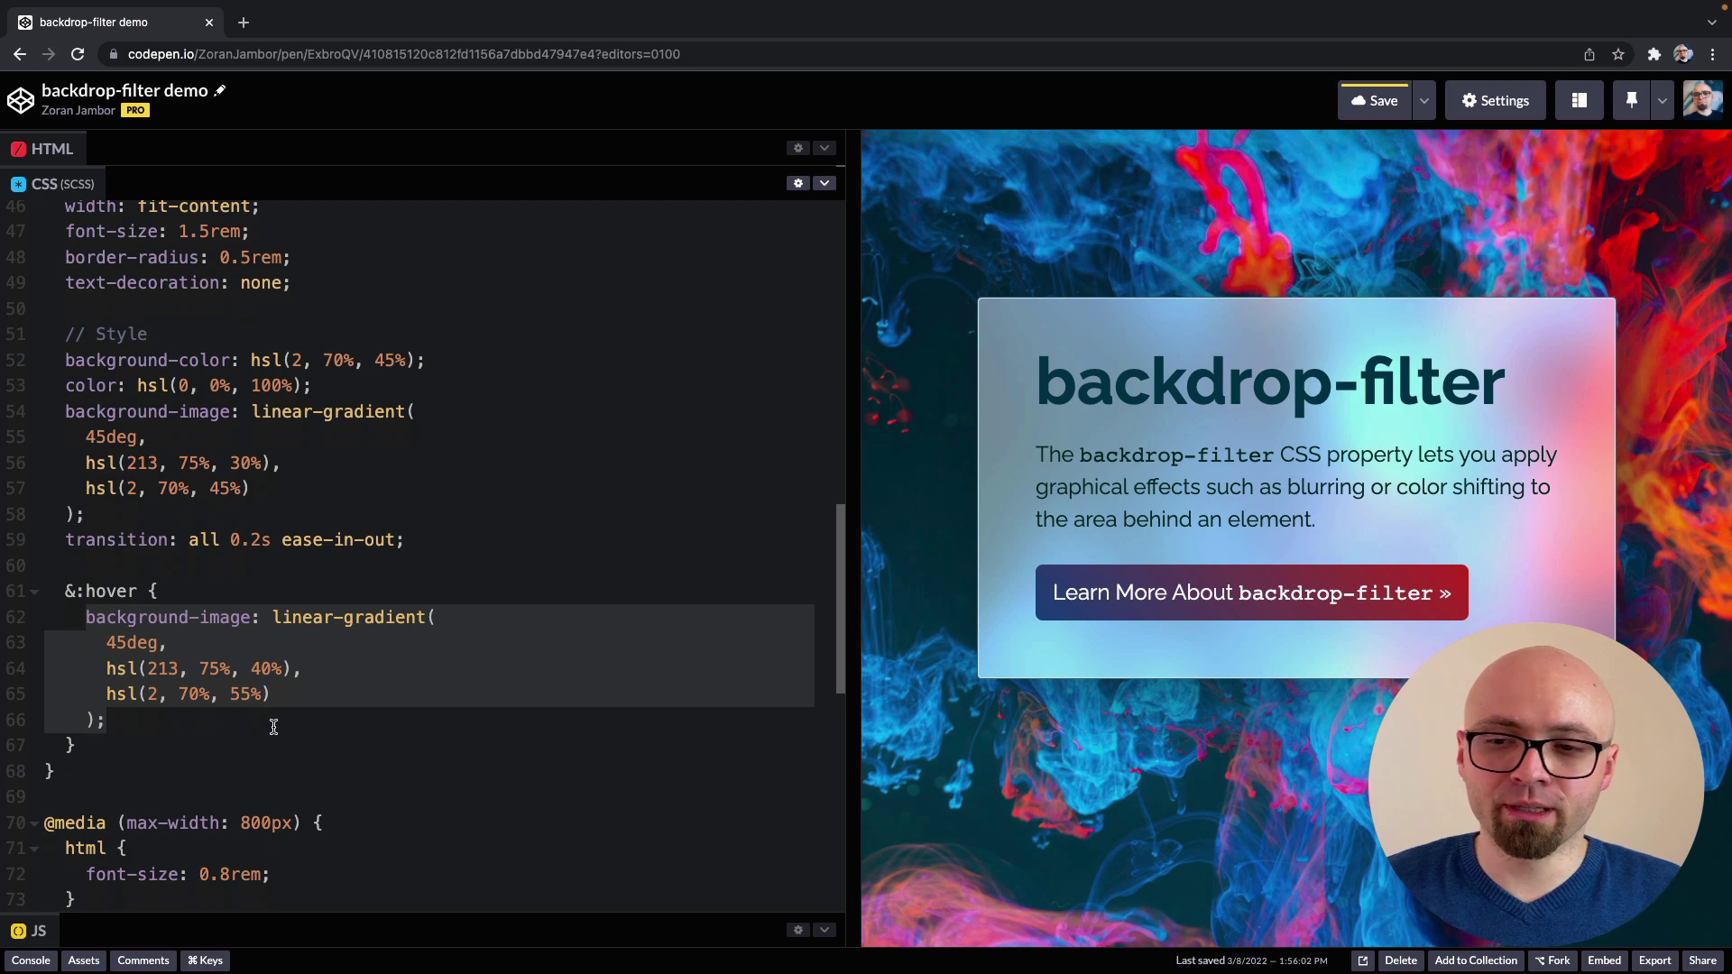
left_click_drag(50, 412, 256, 510)
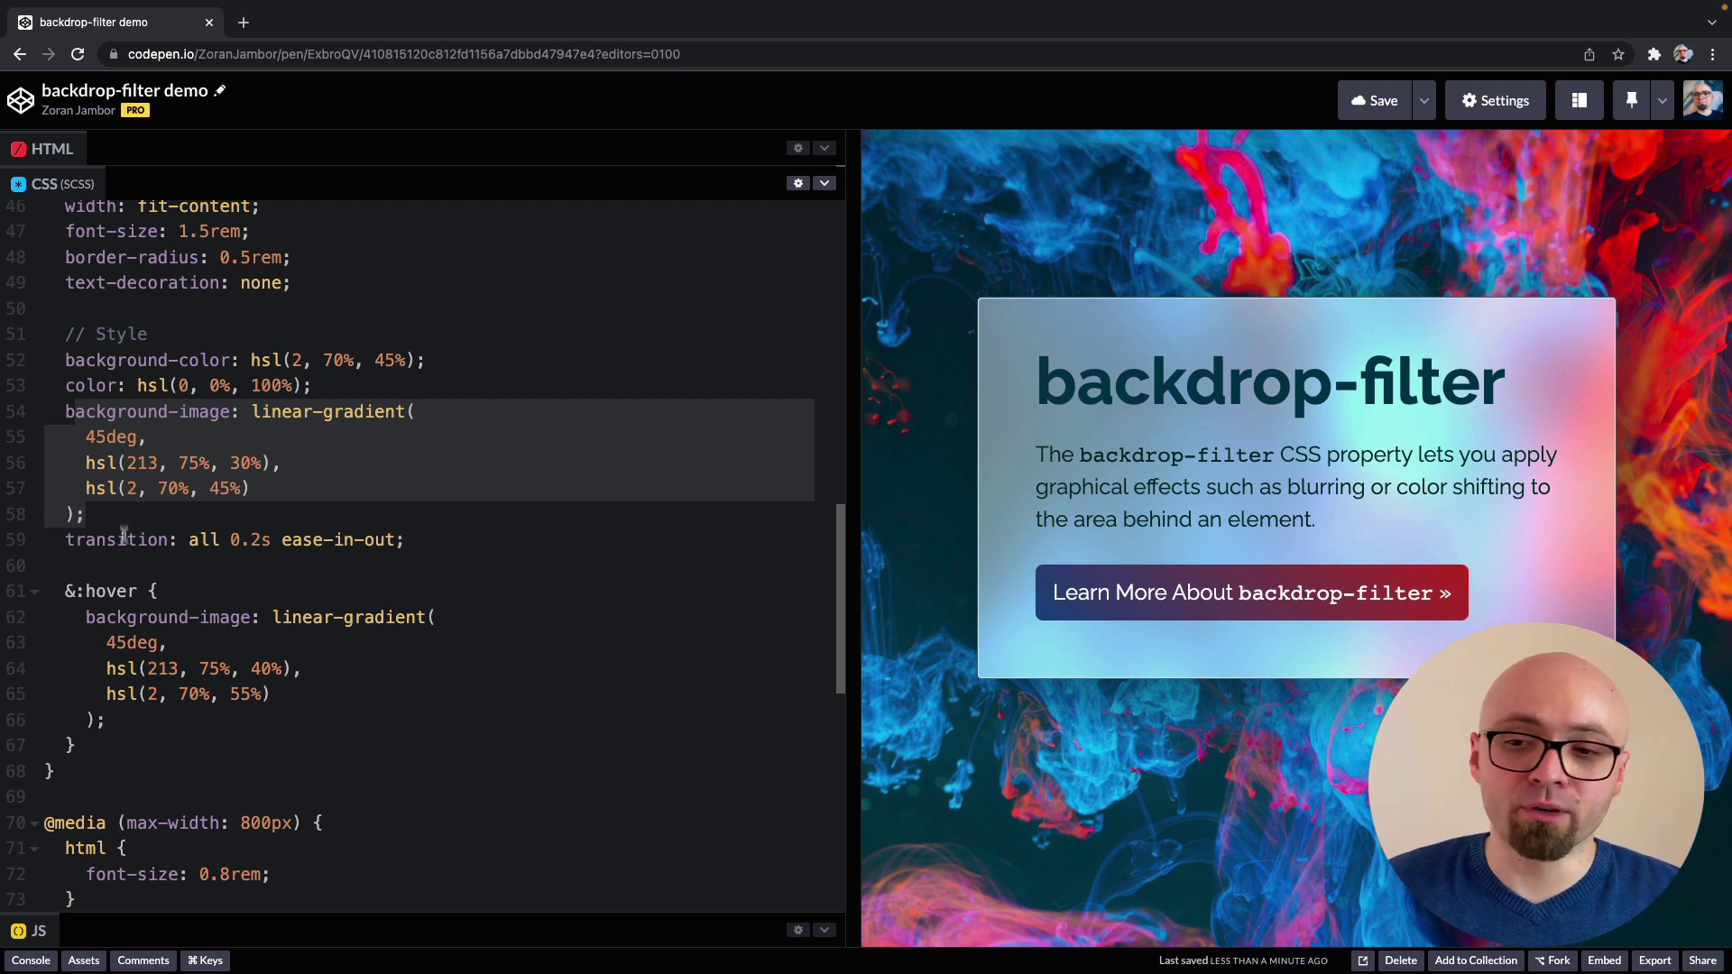
left_click_drag(87, 621, 157, 722)
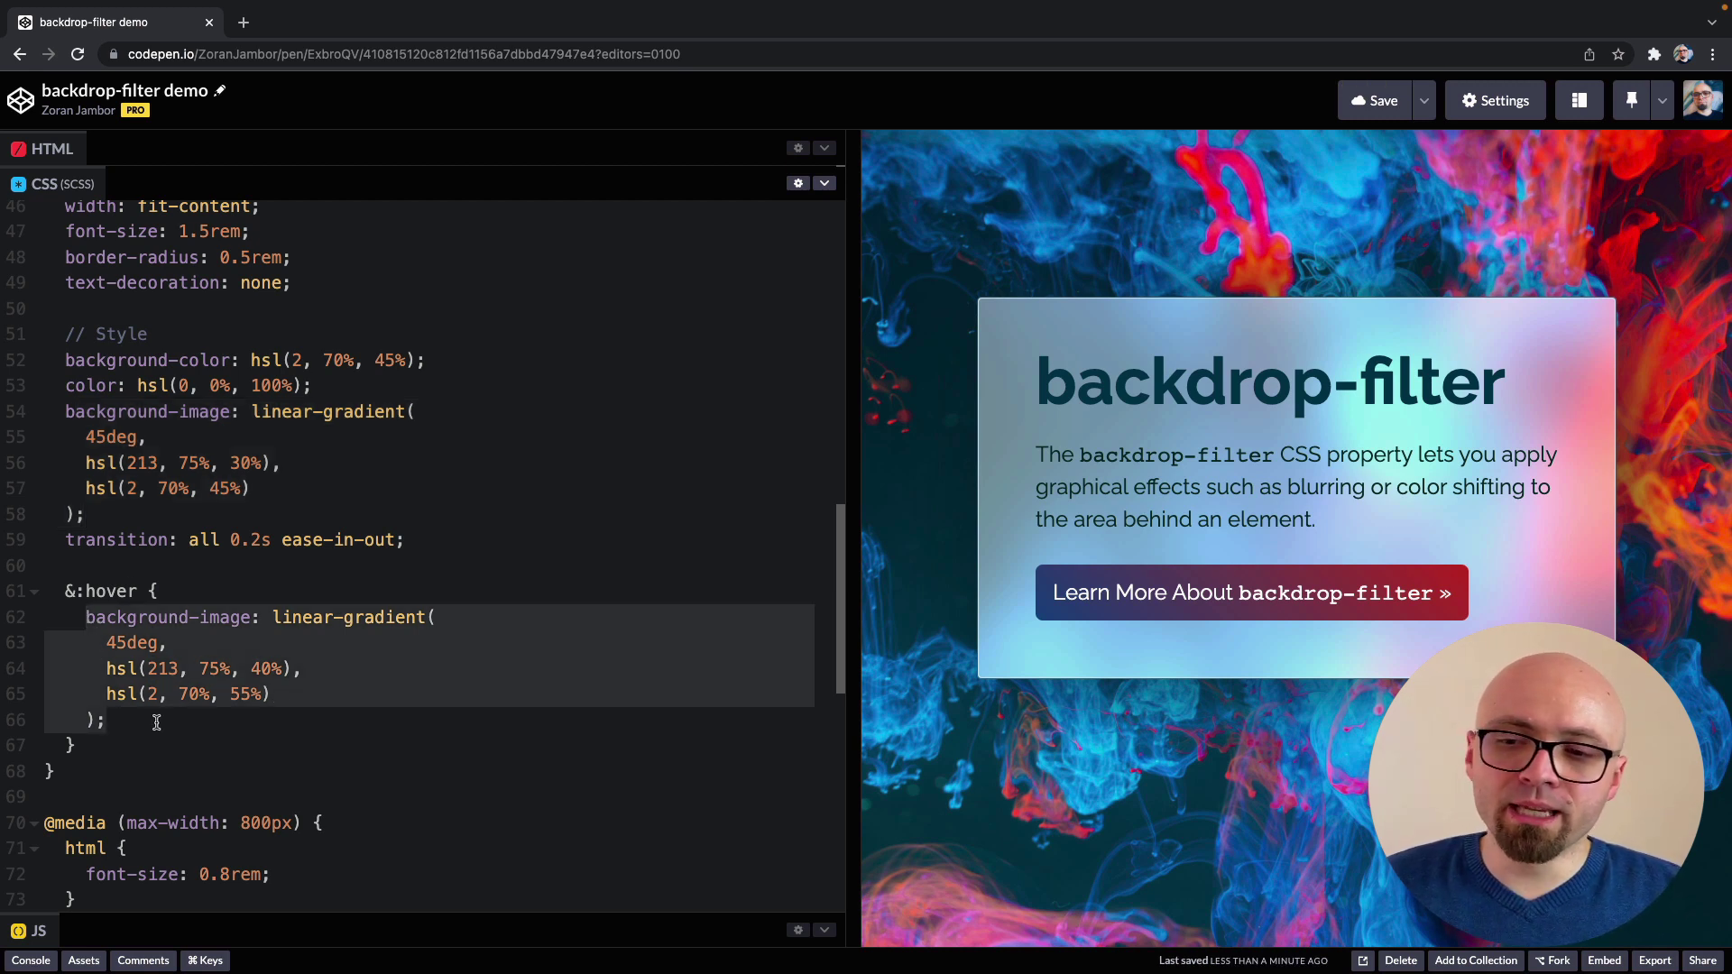
double_click(261, 669)
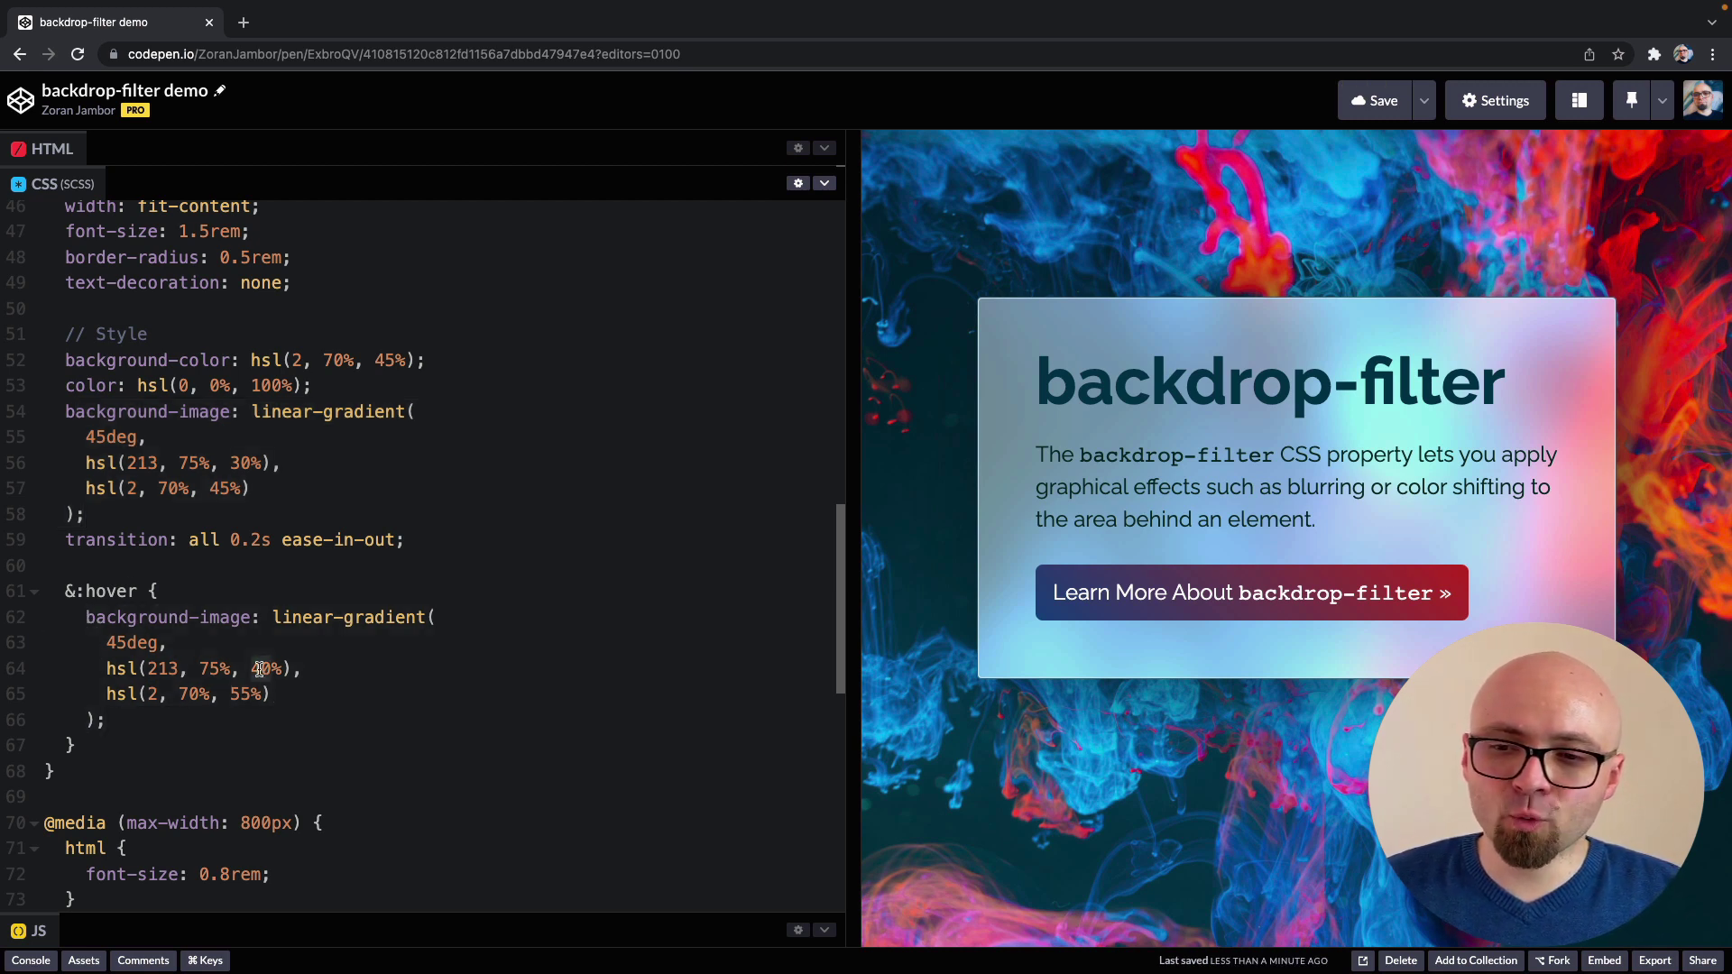
double_click(232, 697)
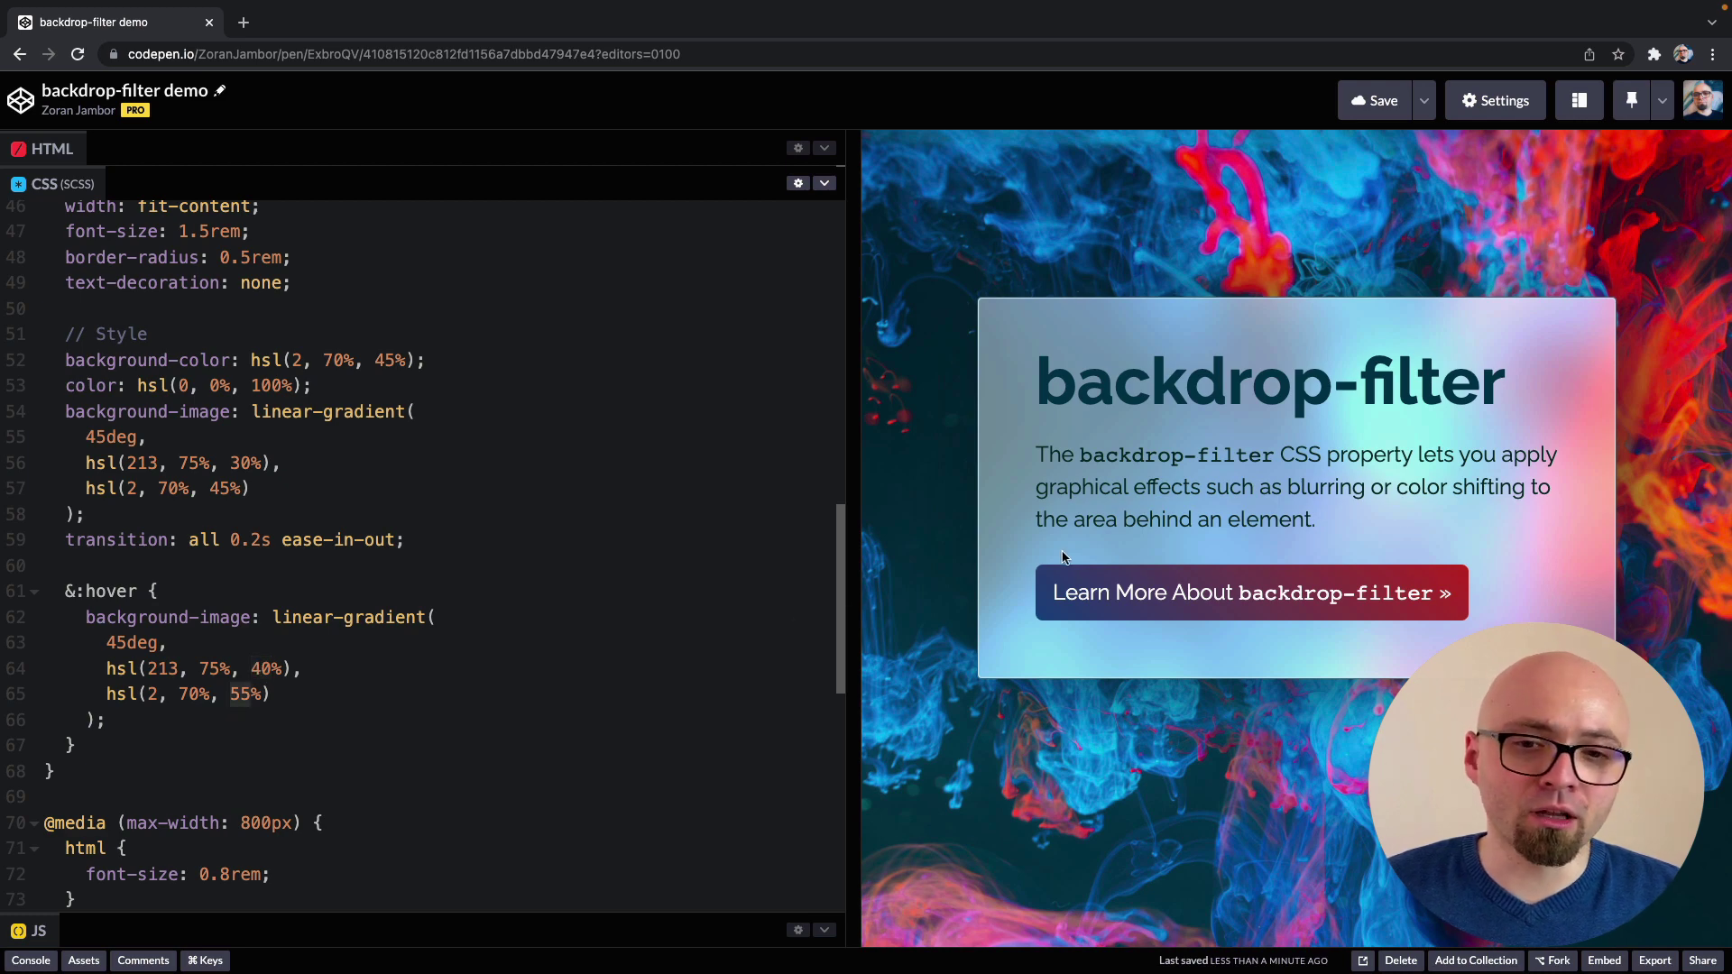
scroll(492, 534, "up", 3)
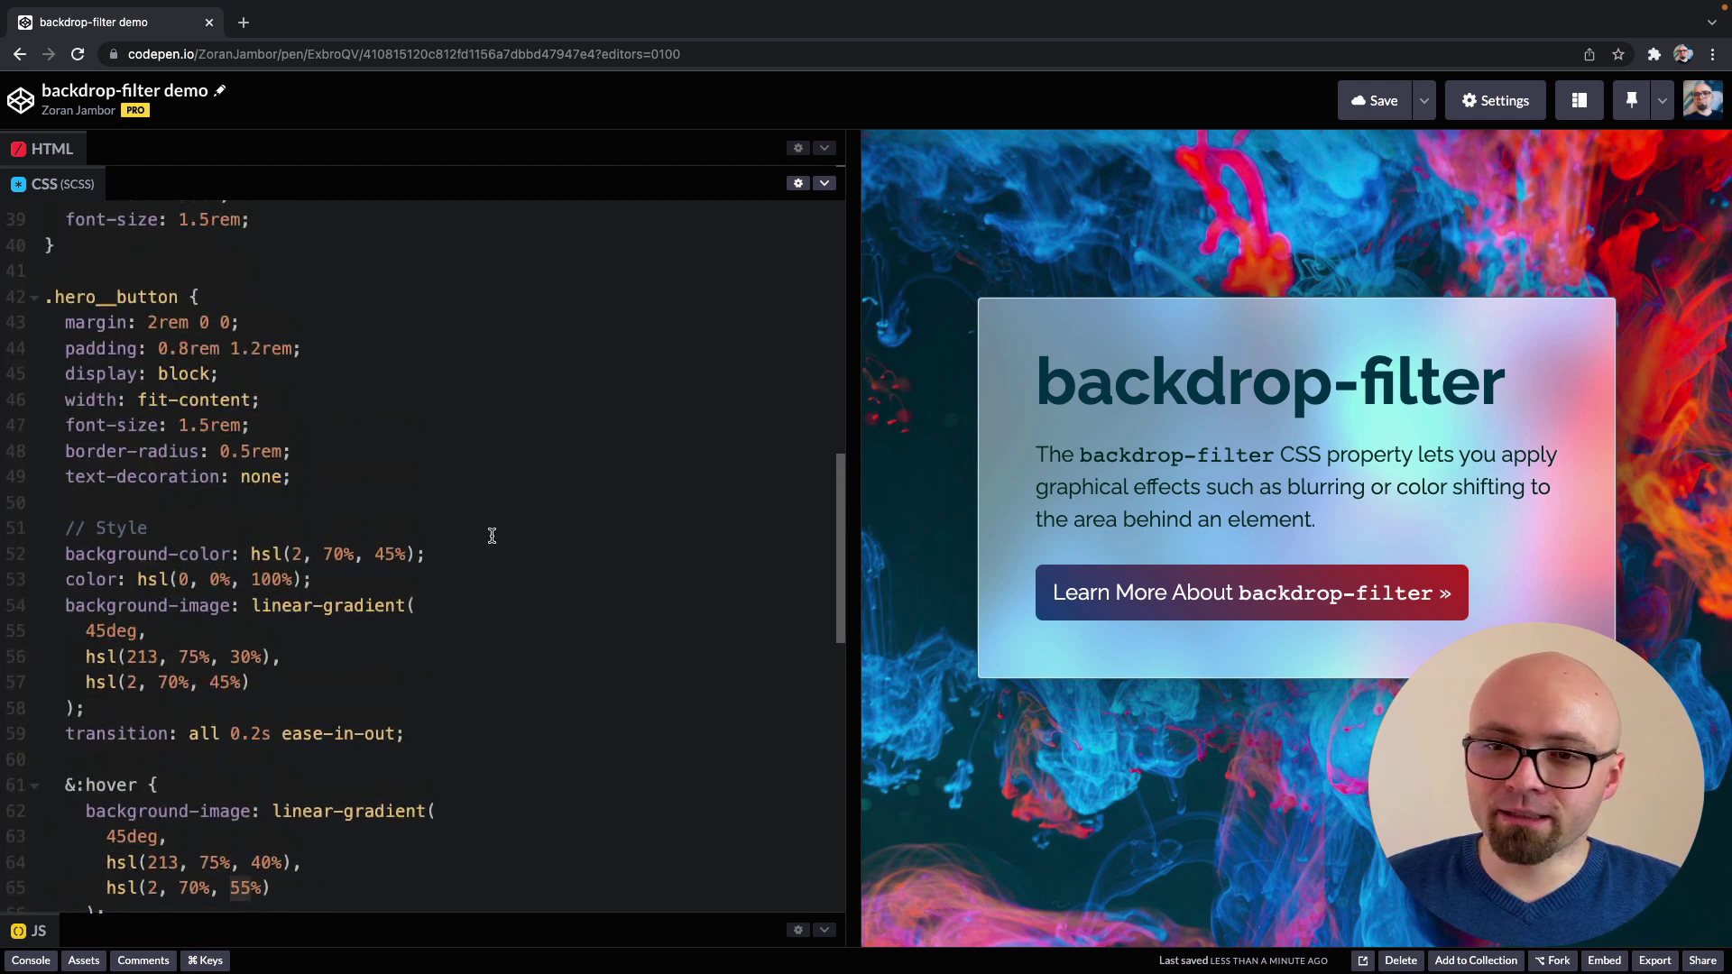
scroll(492, 534, "up", 1)
scroll(492, 534, "up", 2)
scroll(491, 534, "up", 3)
scroll(491, 535, "up", 3)
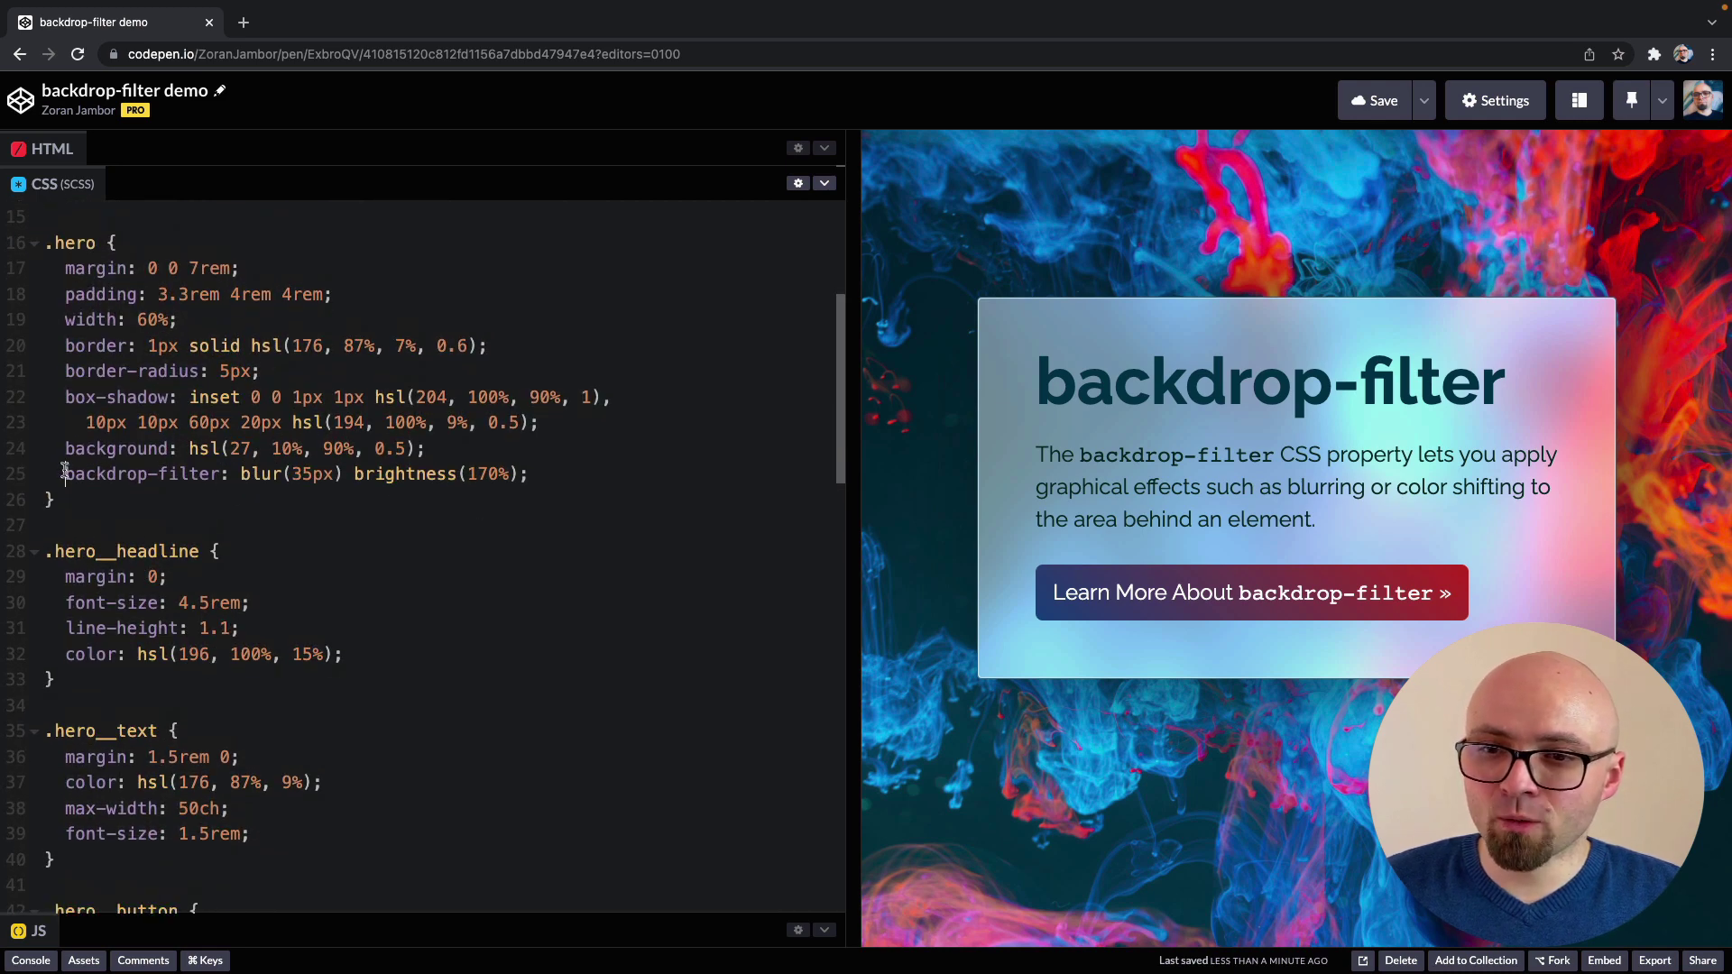
Select the .hero backdrop-filter value blur(35px) brightness(170%).
left_click_drag(66, 475, 533, 475)
left_click(534, 473)
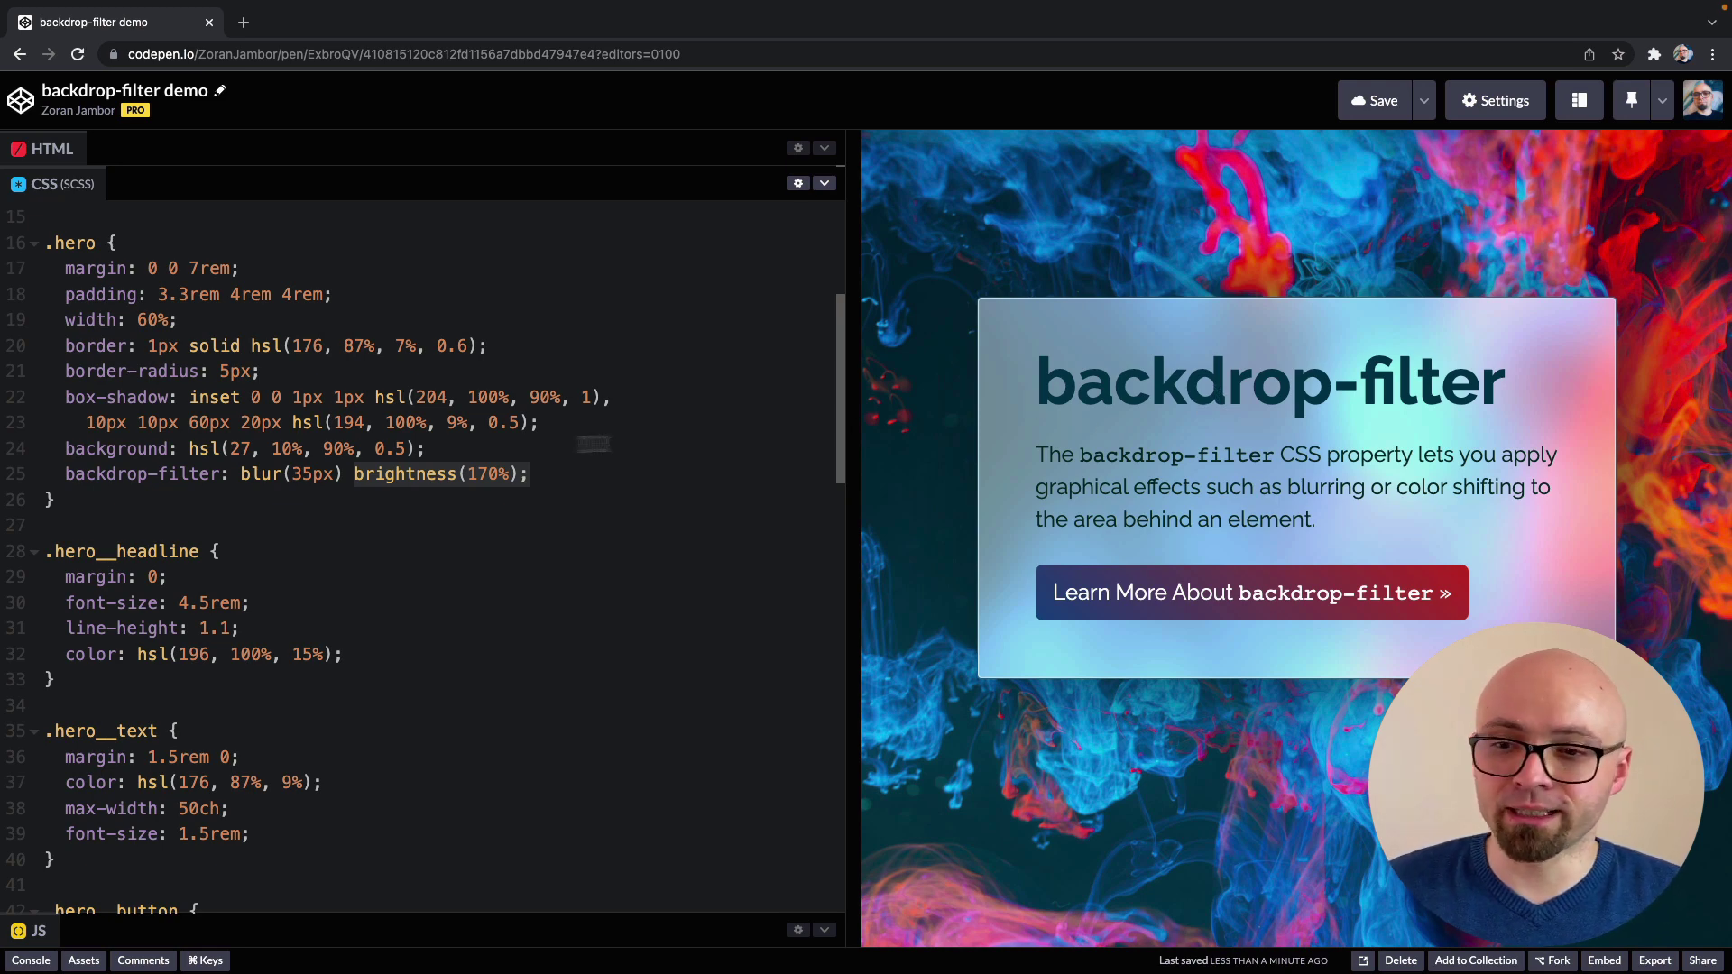
left_click(153, 474)
left_click_drag(157, 474, 561, 474)
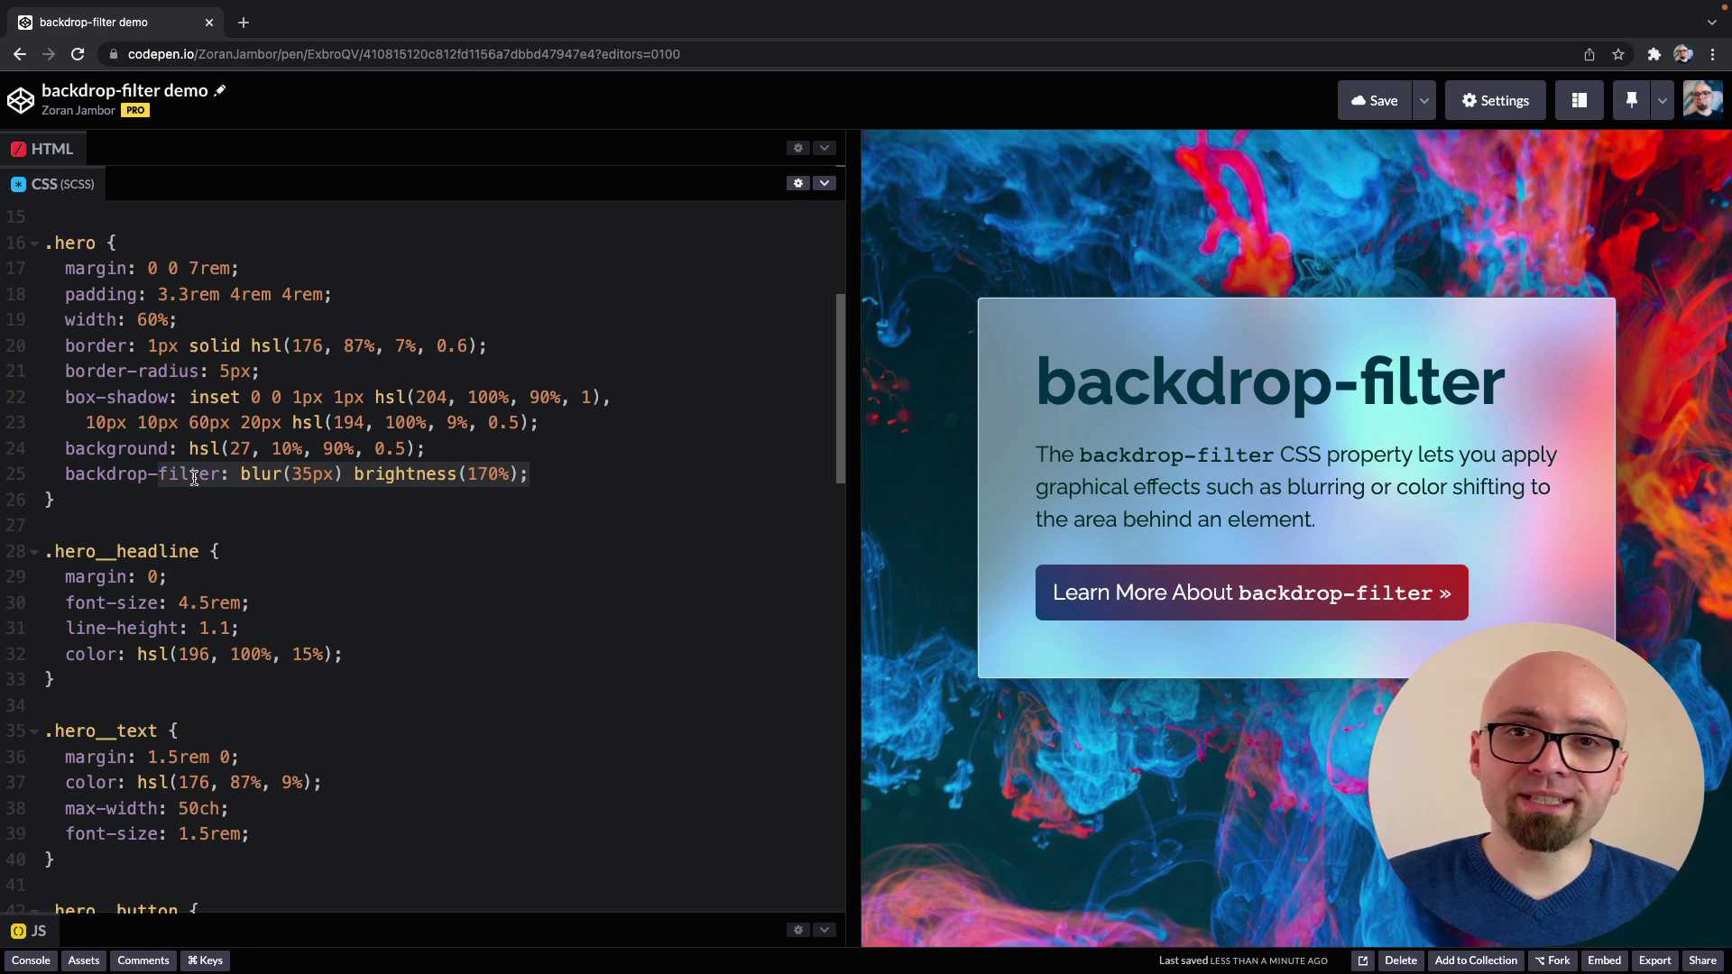
scroll(306, 585, "down", 5)
scroll(307, 585, "down", 4)
scroll(306, 584, "down", 2)
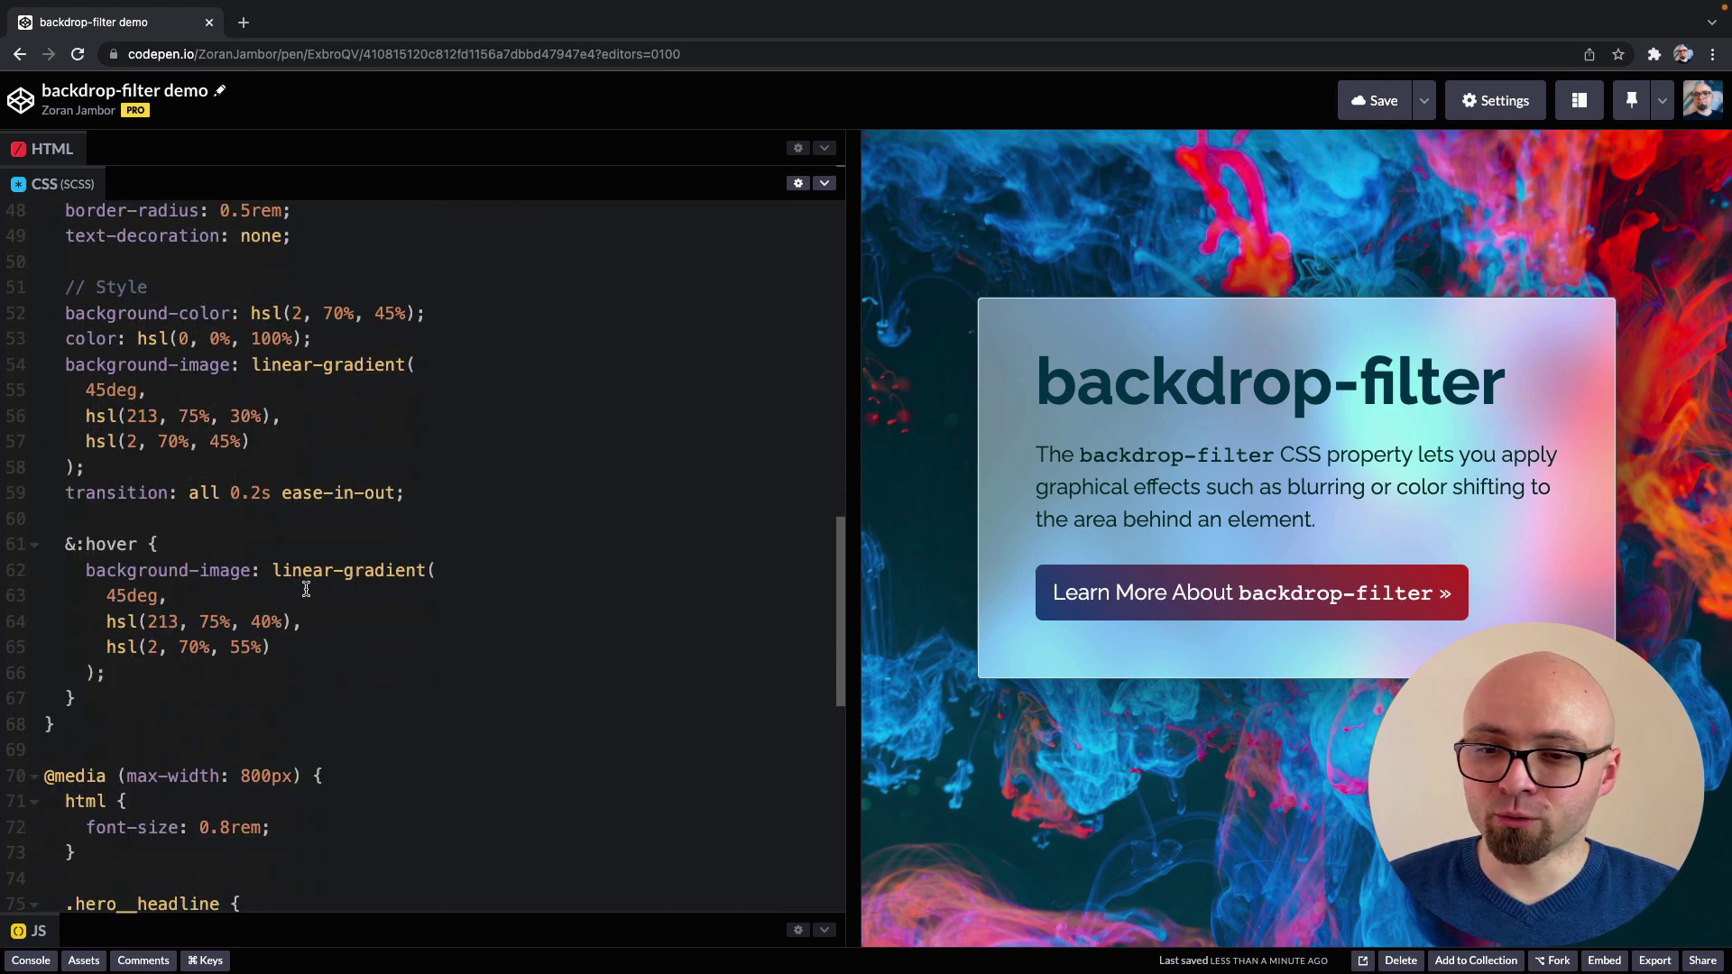
Replace the hover gradient with filter: brightness(120%), dropping the blur(35px) part.
left_click(210, 649)
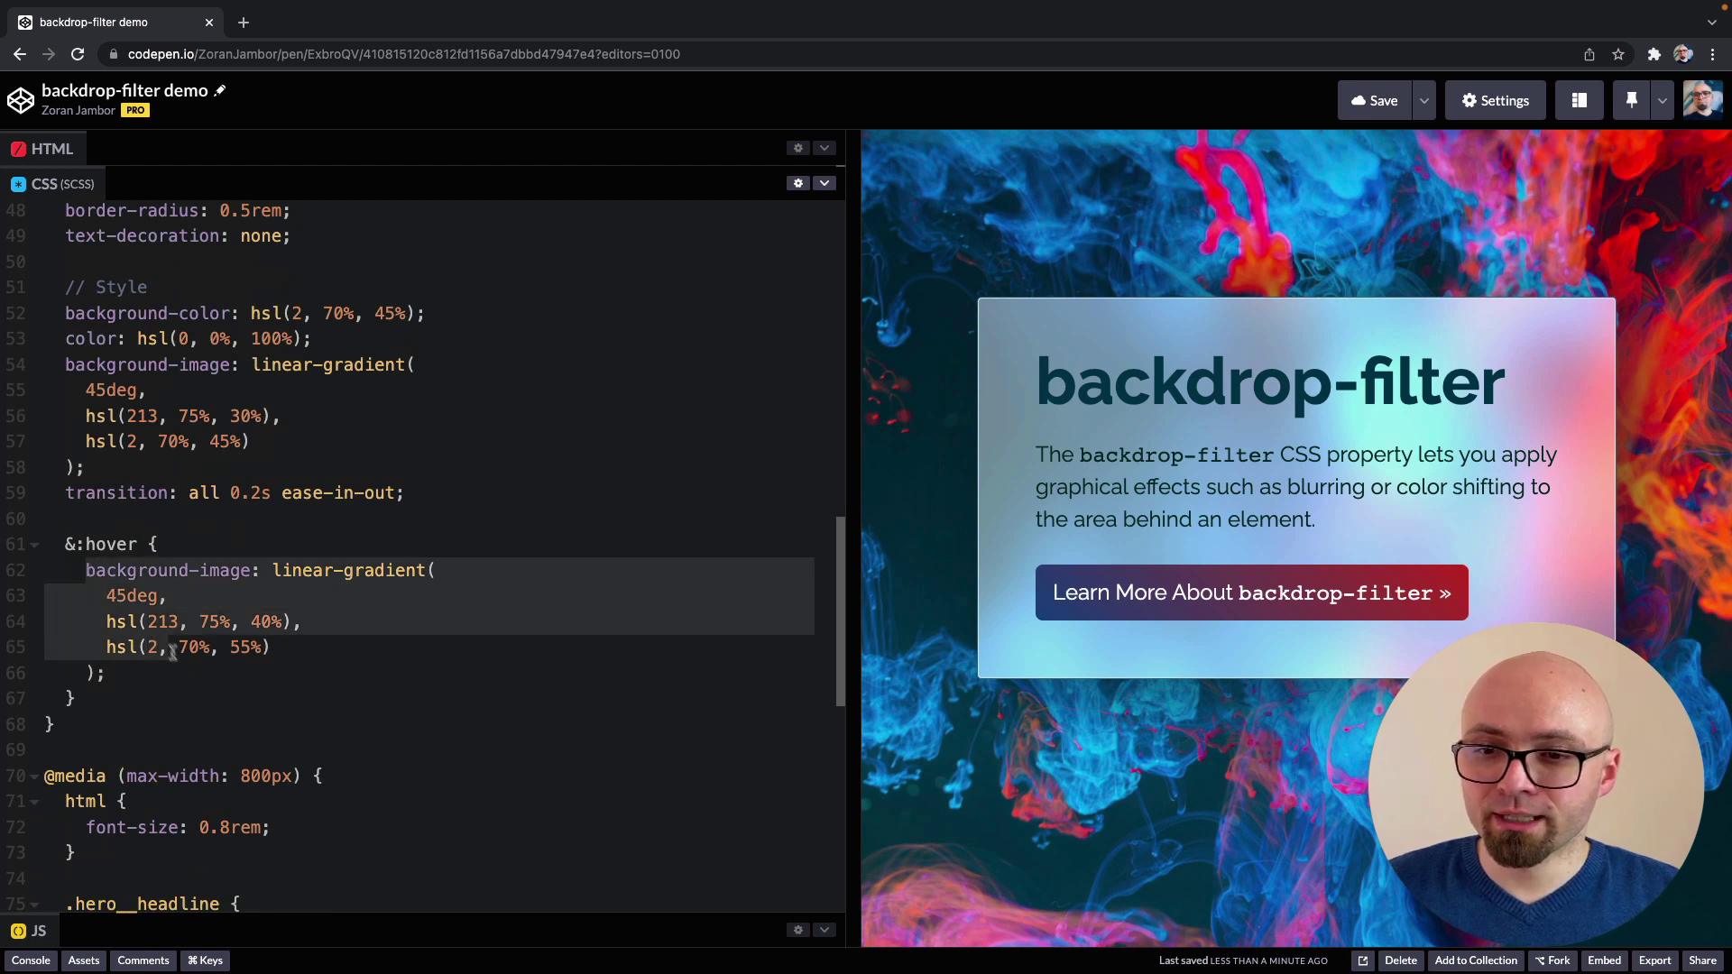
left_click_drag(86, 570, 105, 672)
key("BackSpace")
type("filter: blur(35px) brightness(170%);")
left_click_drag(168, 569, 281, 569)
key("BackSpace")
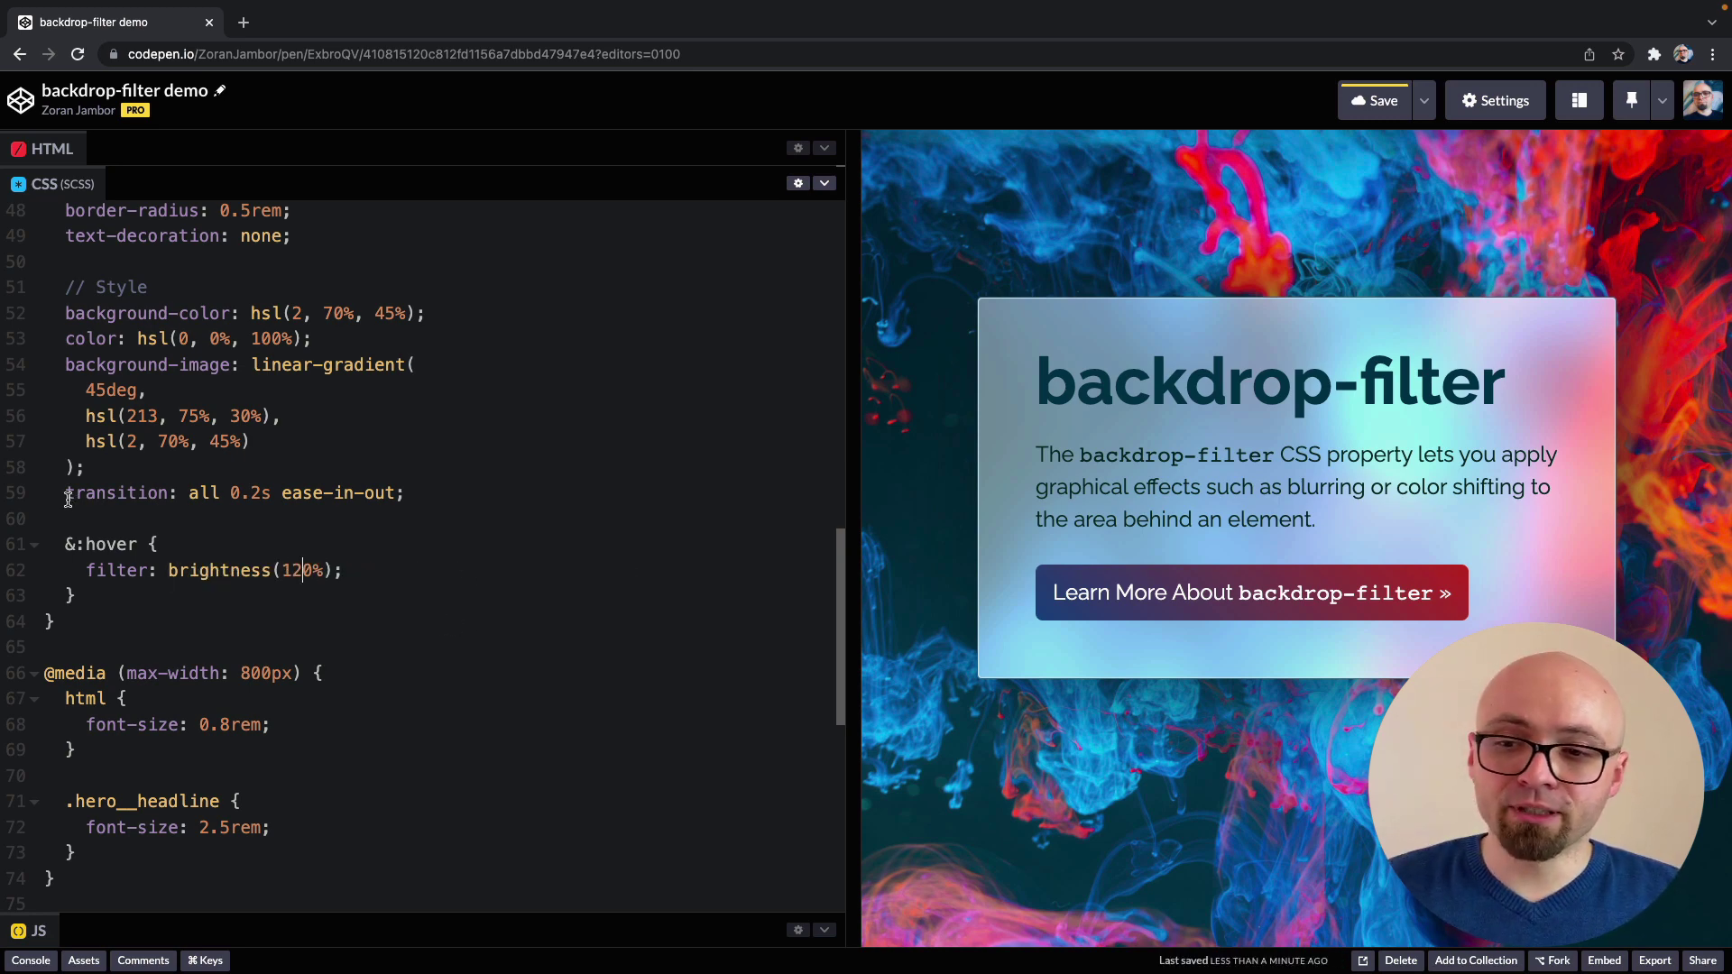
left_click_drag(67, 495, 166, 493)
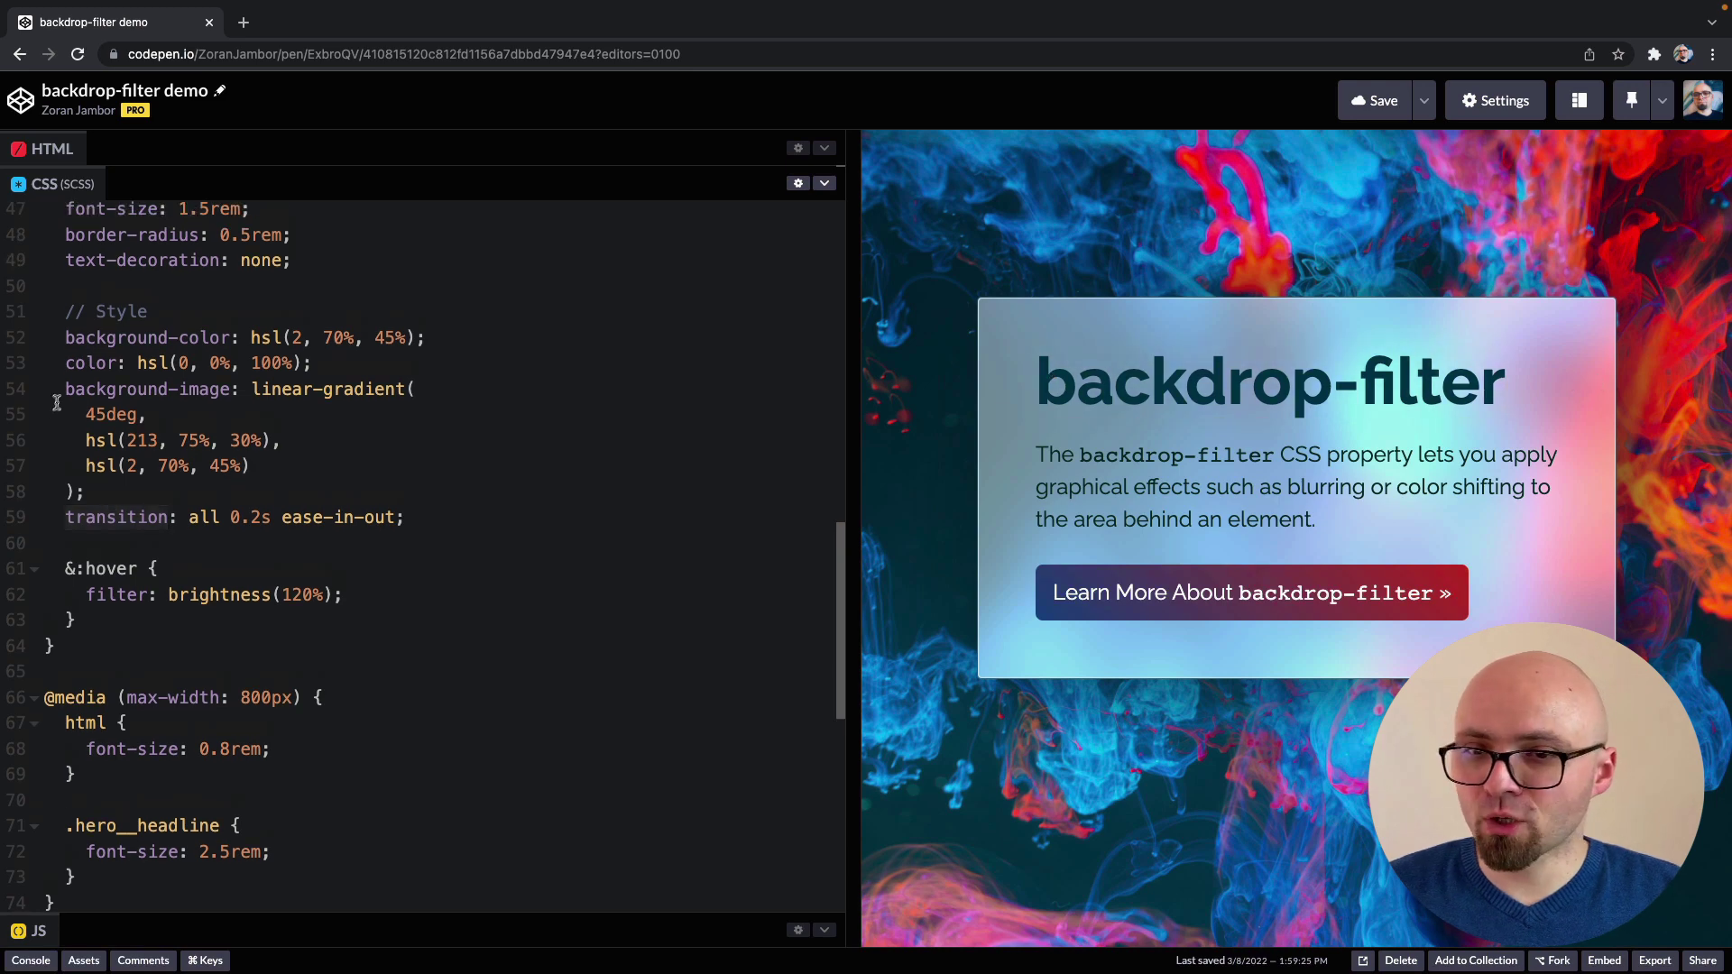
Copy the button's linear-gradient declaration into the .hero__headline rule.
left_click_drag(66, 389, 168, 483)
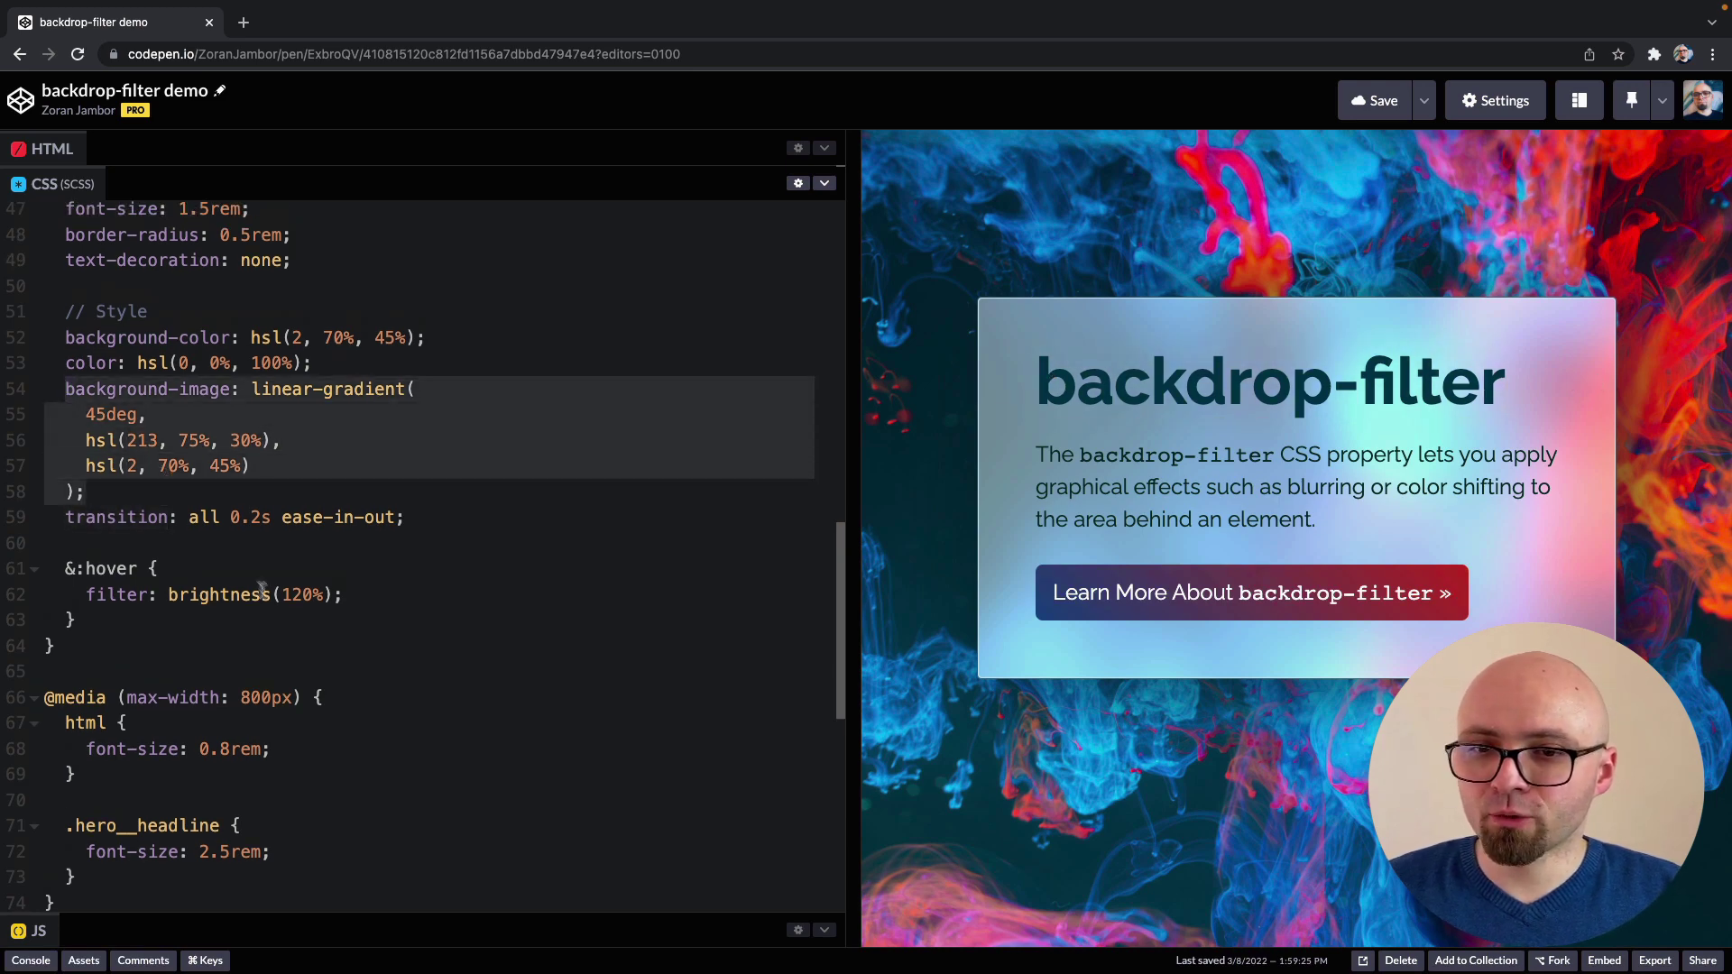
key("ctrl+c")
scroll(267, 595, "up", 10)
left_click(145, 502)
key("ctrl+v")
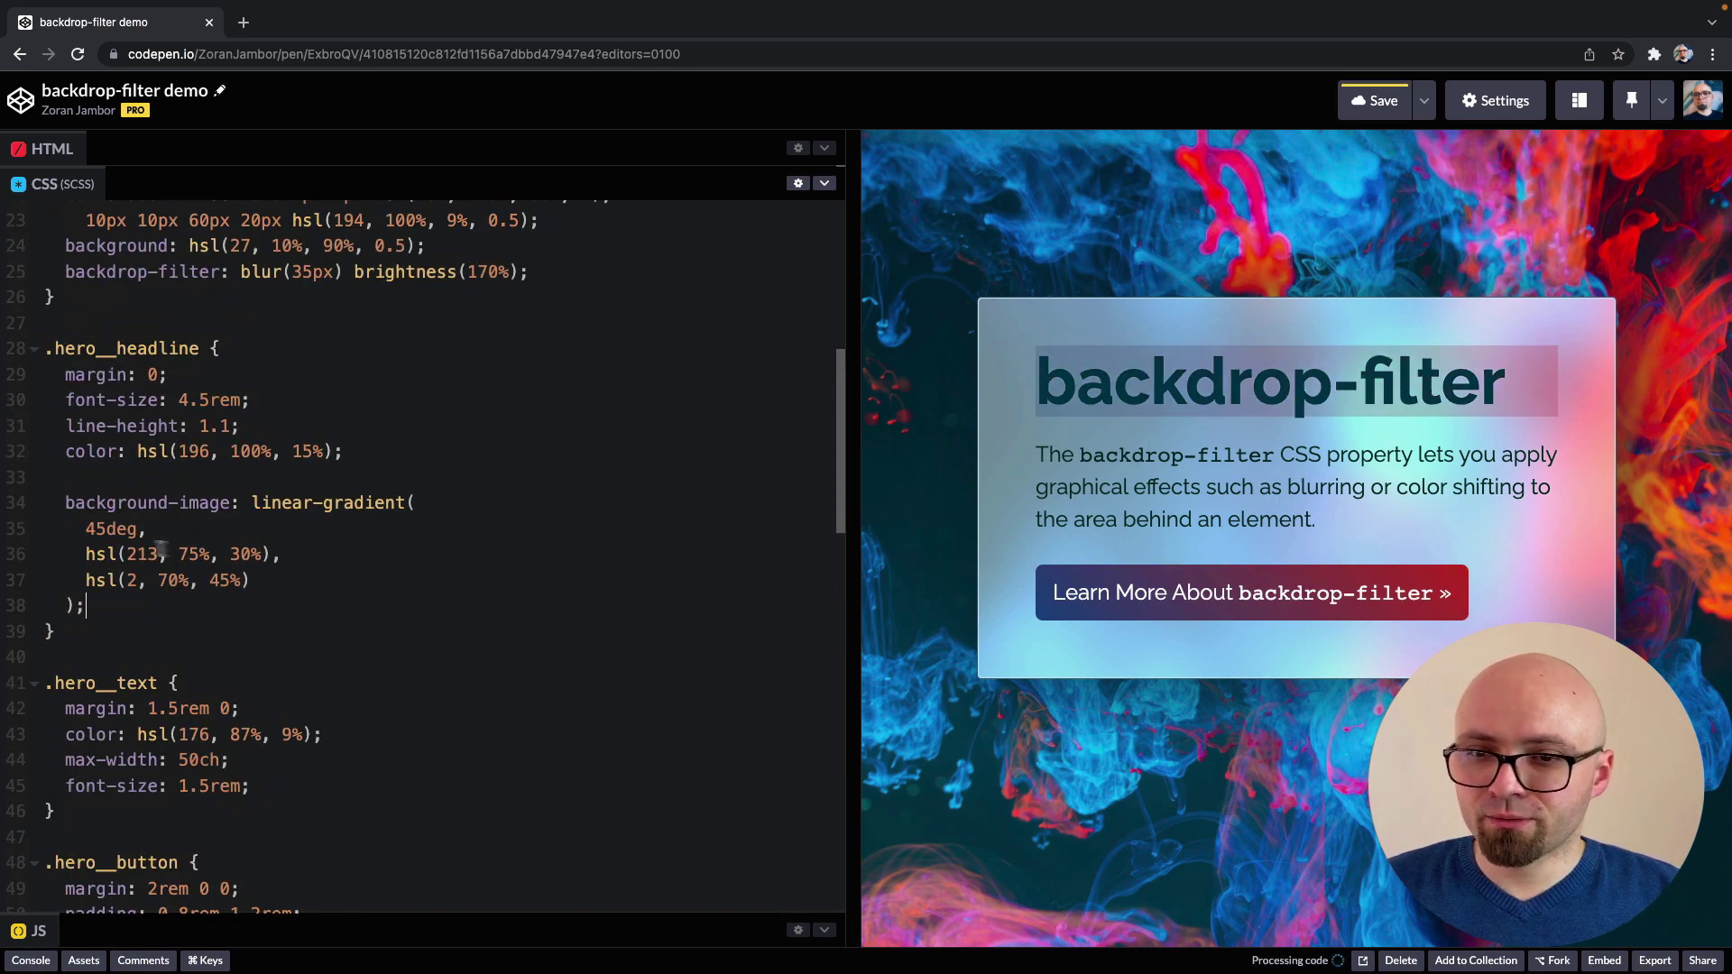
Order the stops red hsl(2,70%,45%) then blue hsl(213,75%,30%), and check the preview headline.
left_click_drag(78, 553, 280, 553)
key("BackSpace")
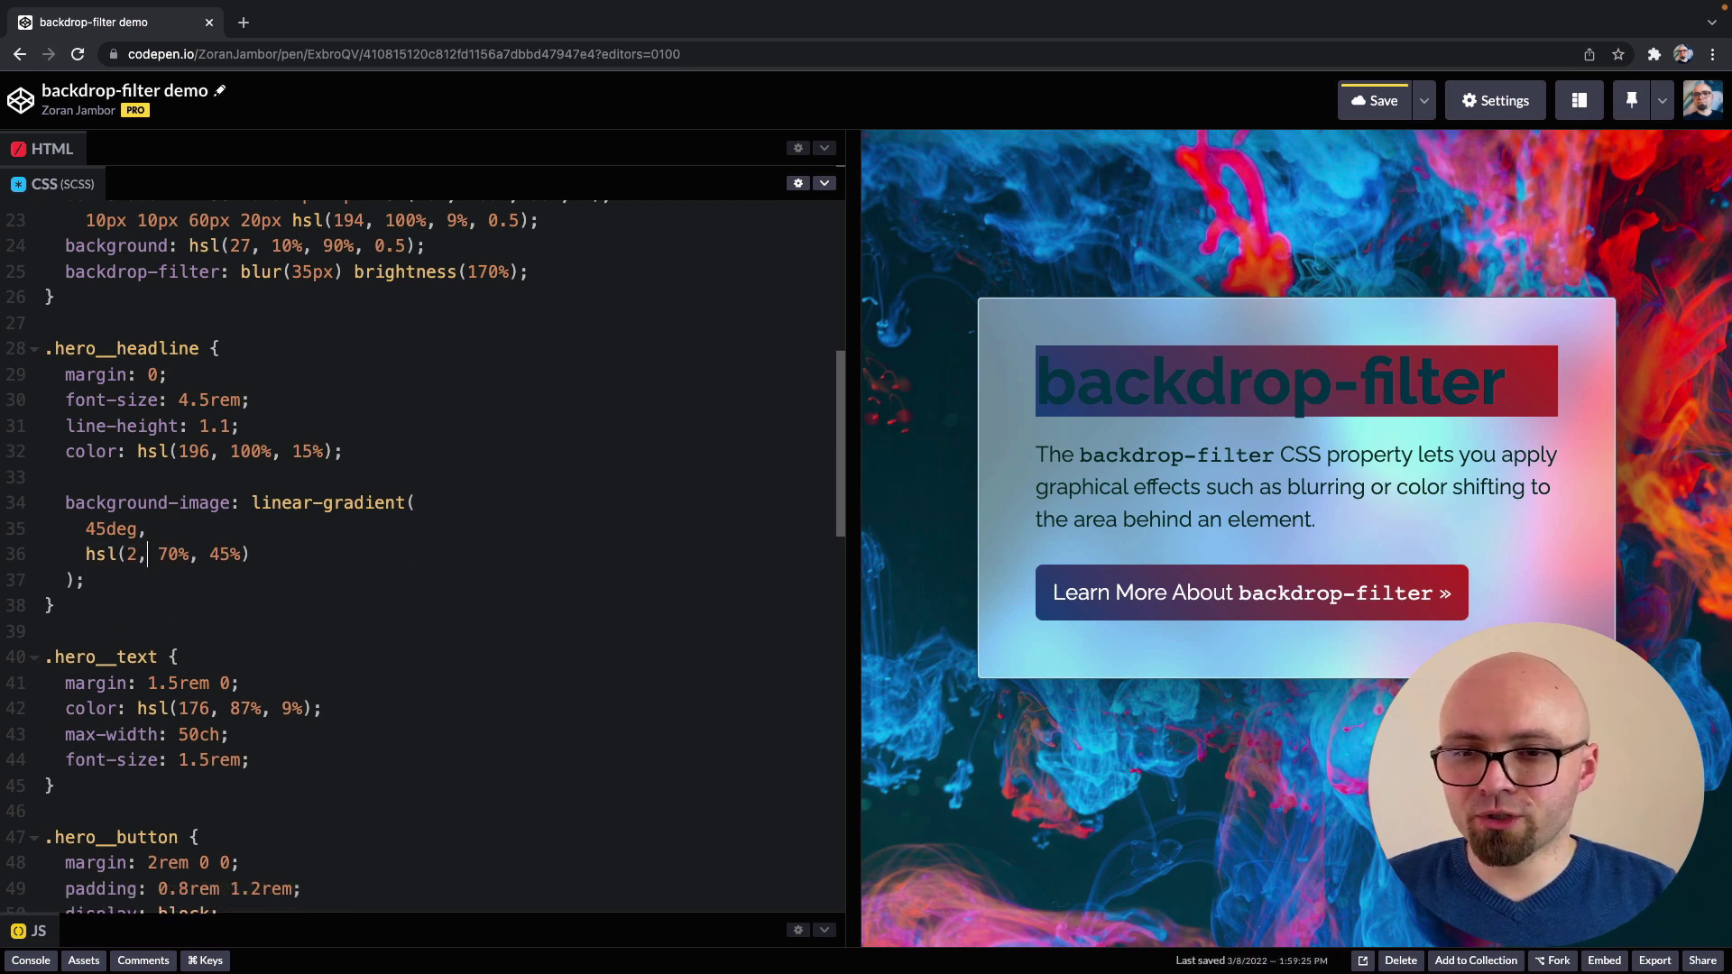
key("Return")
key("ctrl+v")
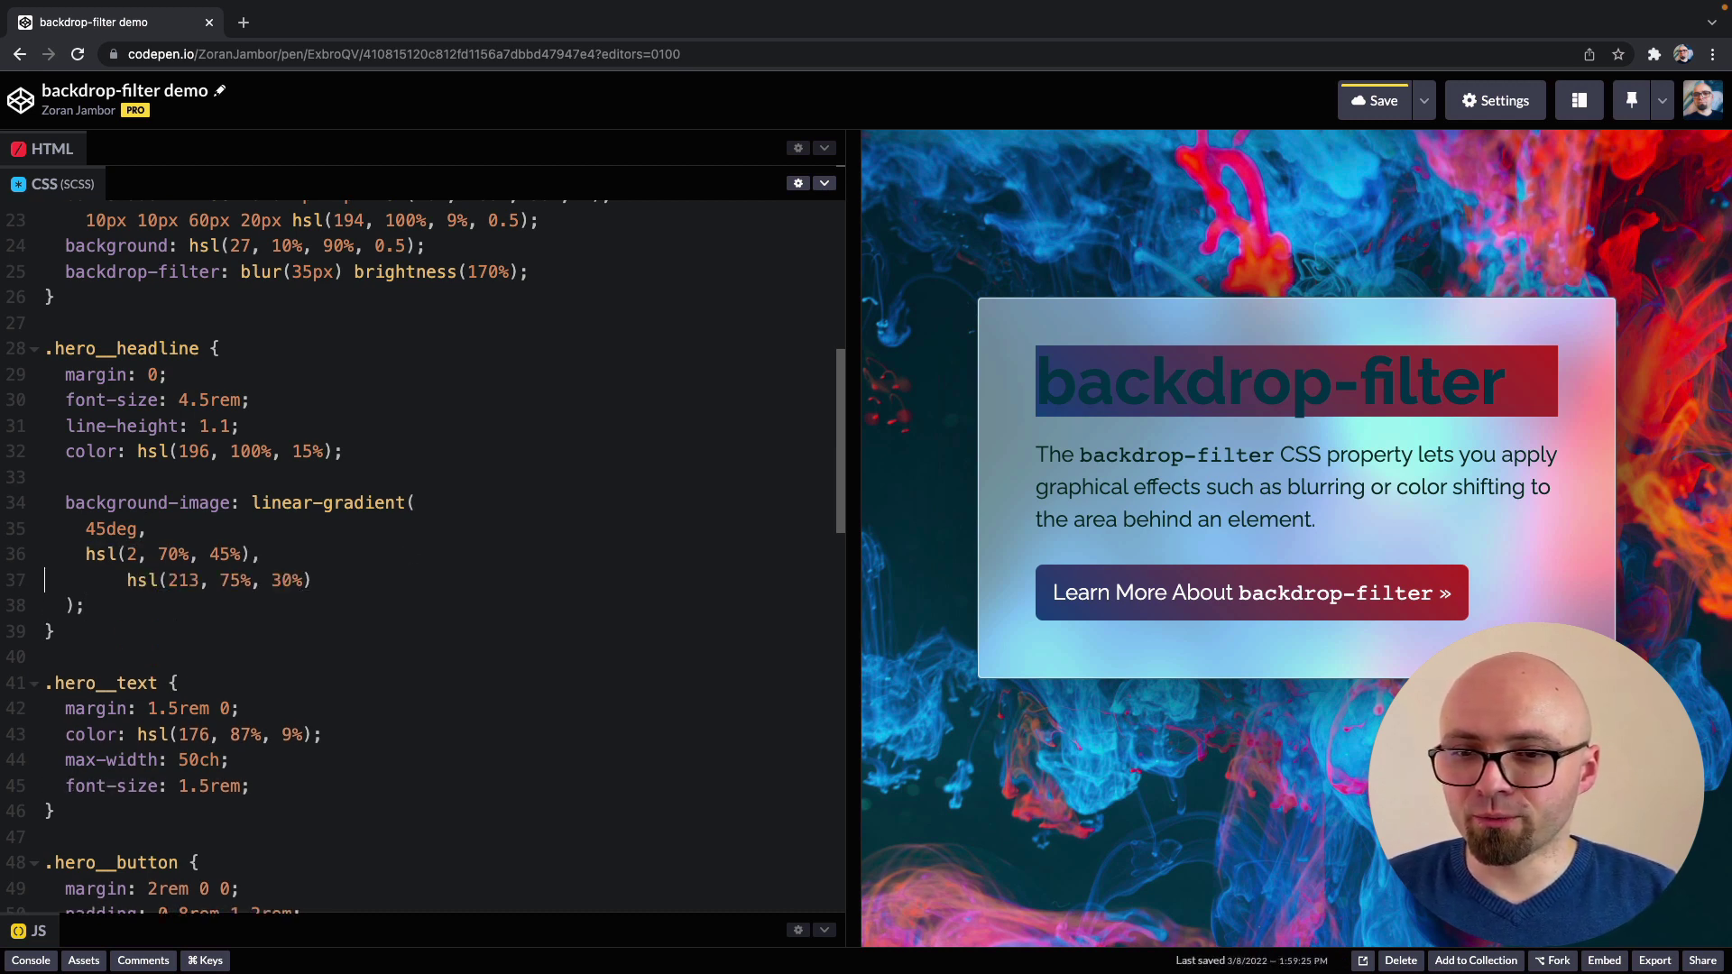
key("Home")
key("BackSpace")
key("BackSpace")
key("BackSpace")
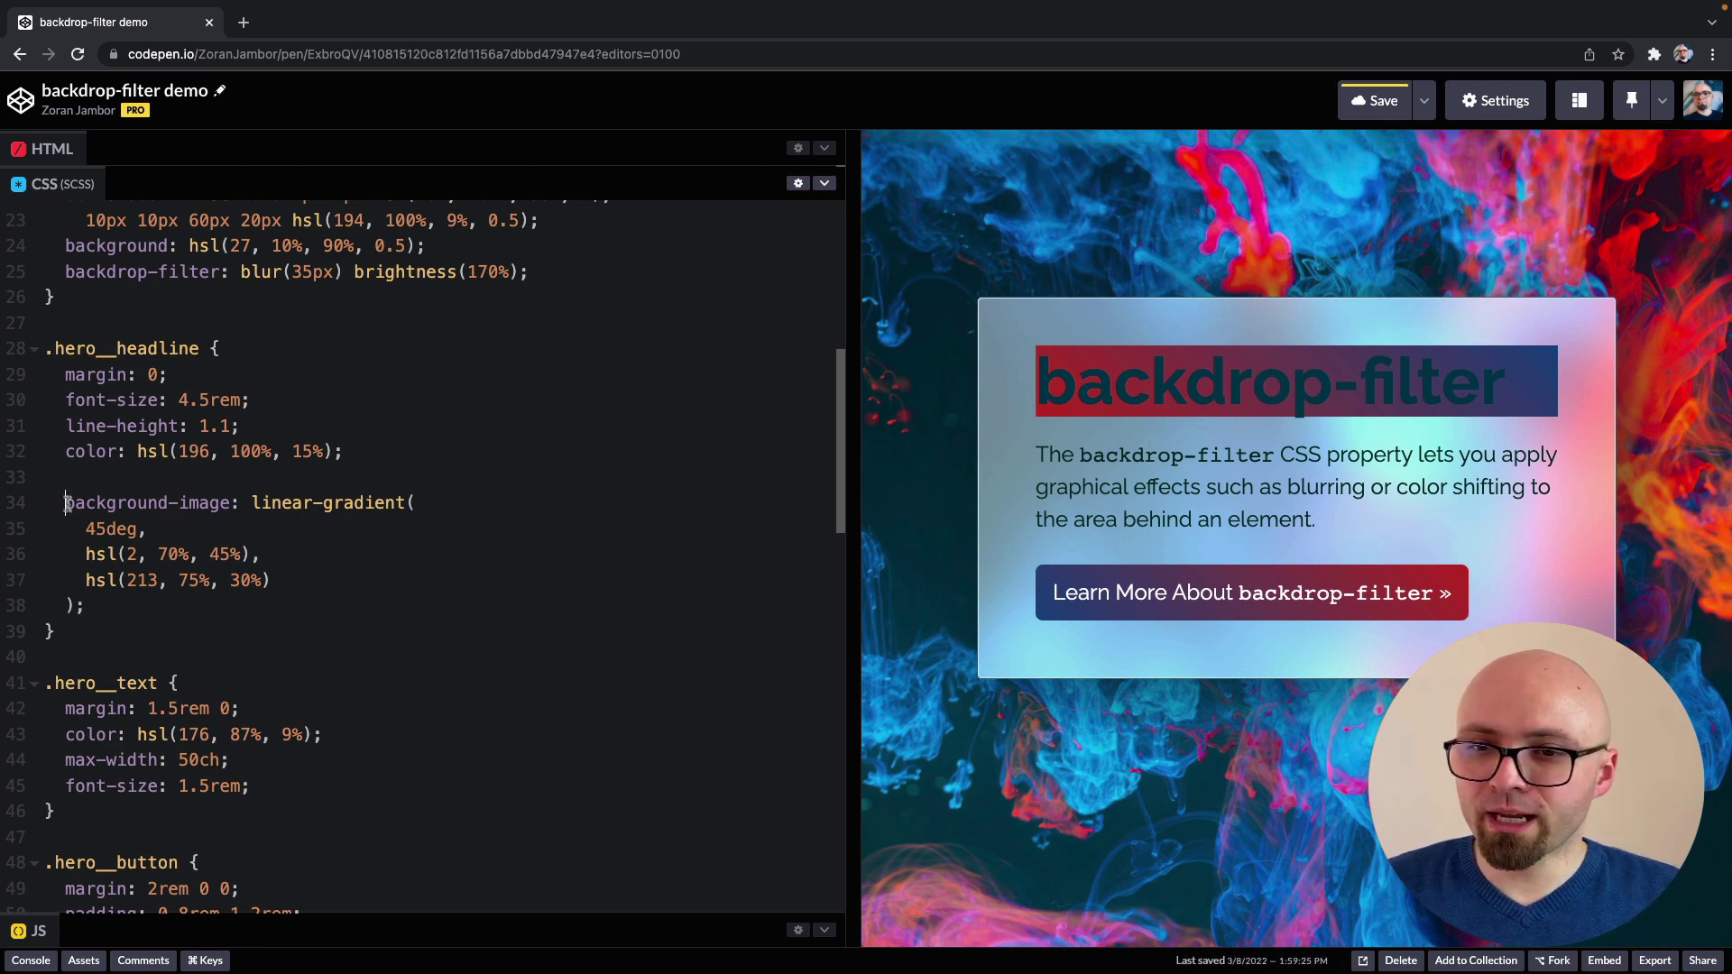
left_click_drag(65, 495, 165, 597)
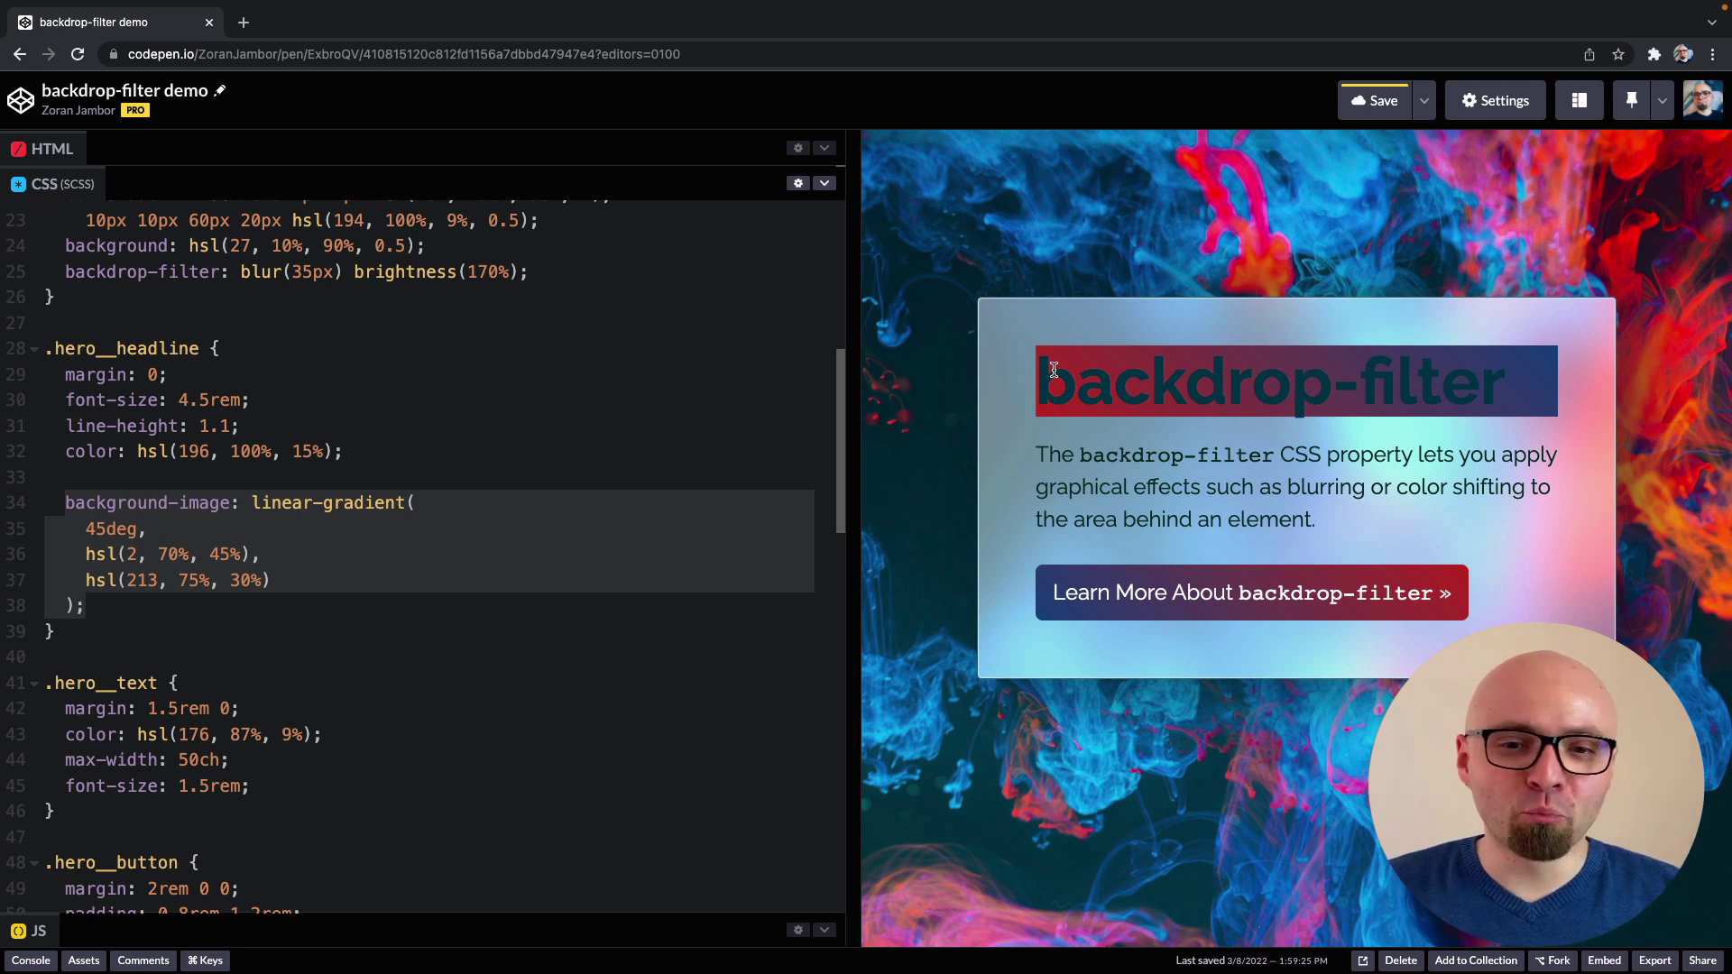
left_click_drag(1039, 381, 1500, 382)
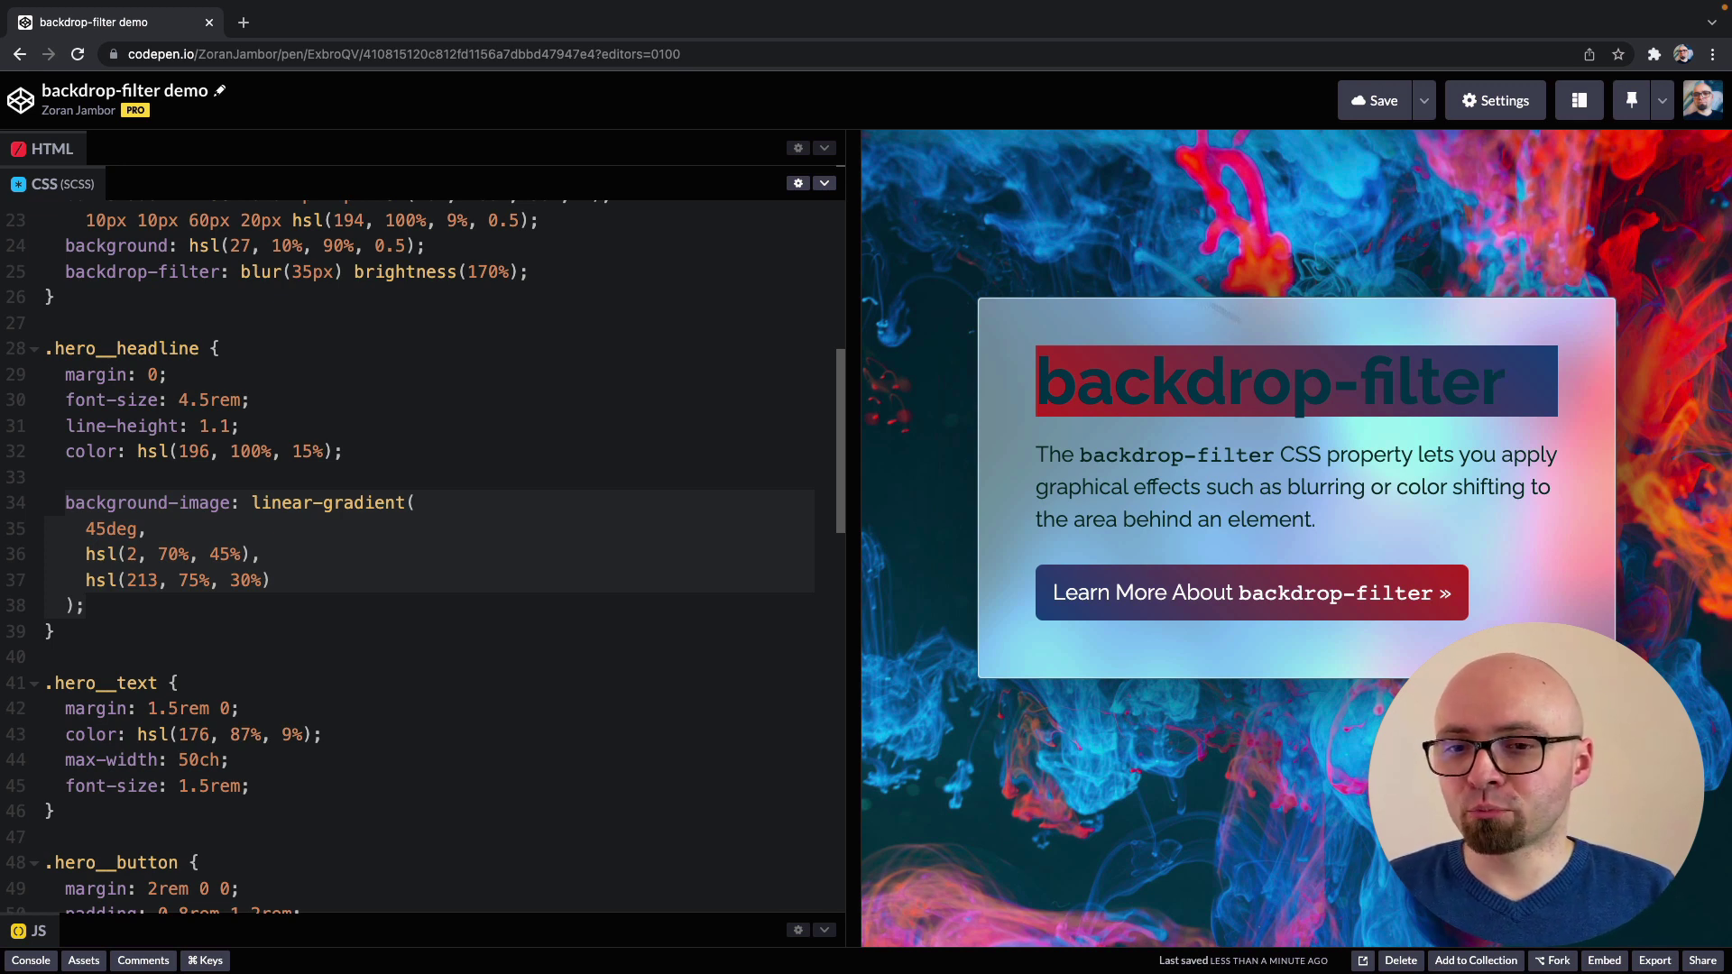
Add background-clip: text on a new line after the headline gradient.
key("Down")
key("Down")
key("Return")
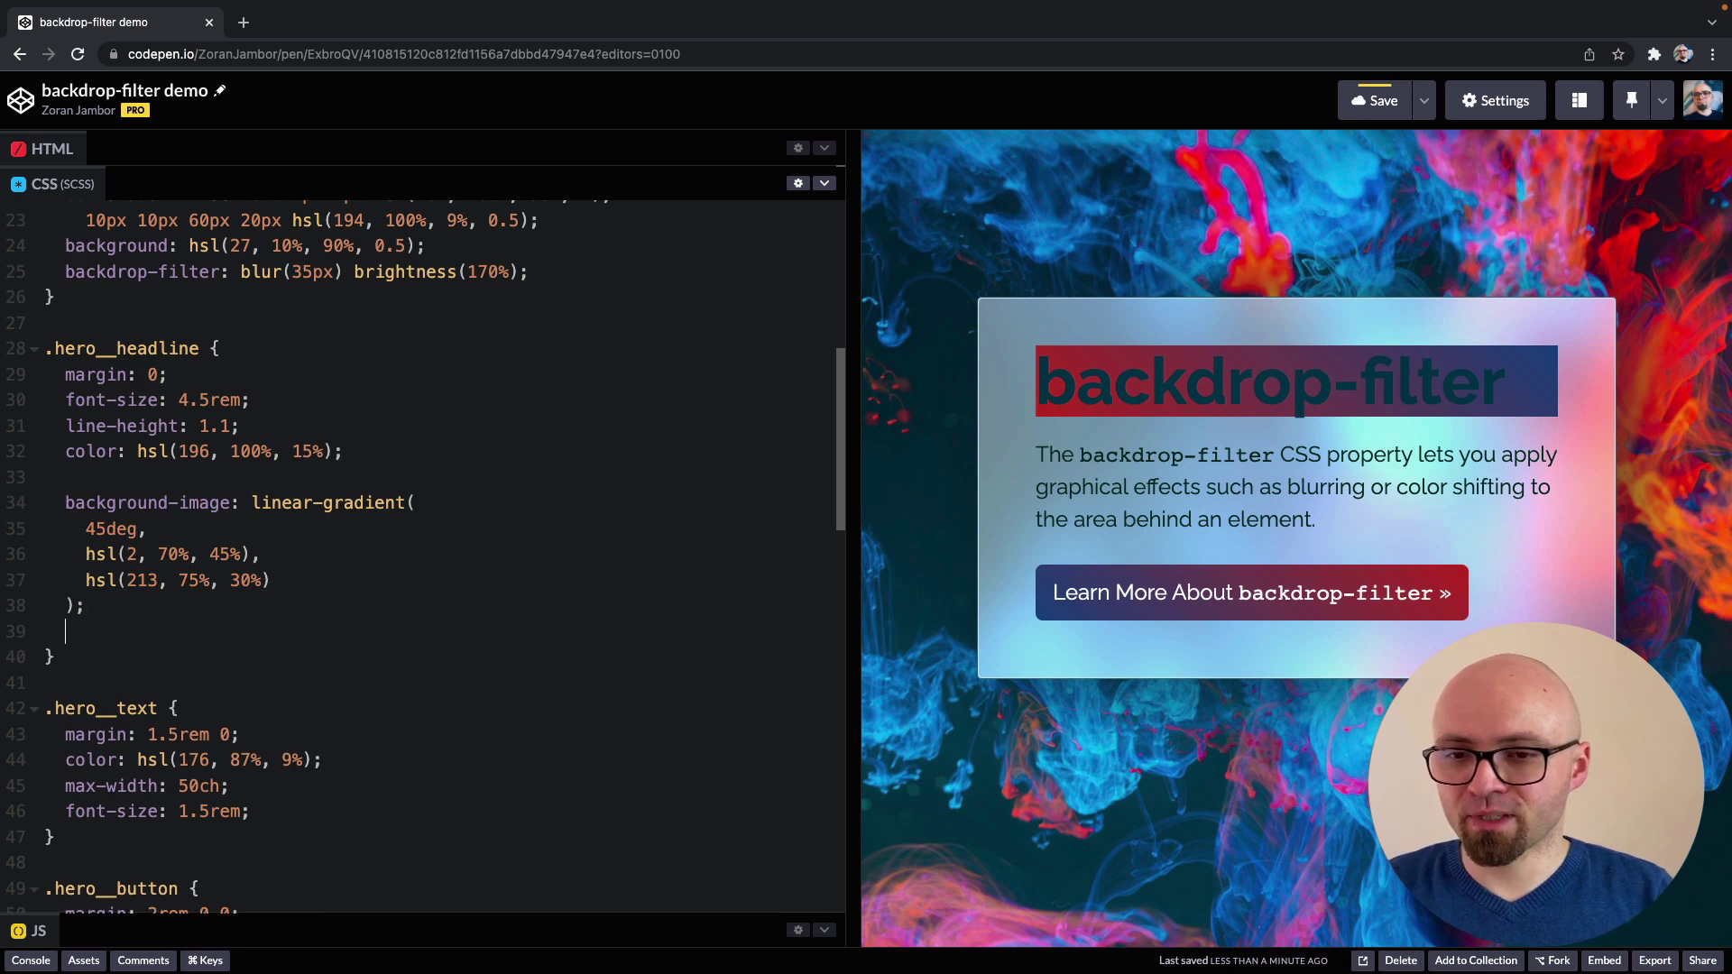
type("background-clip: text;")
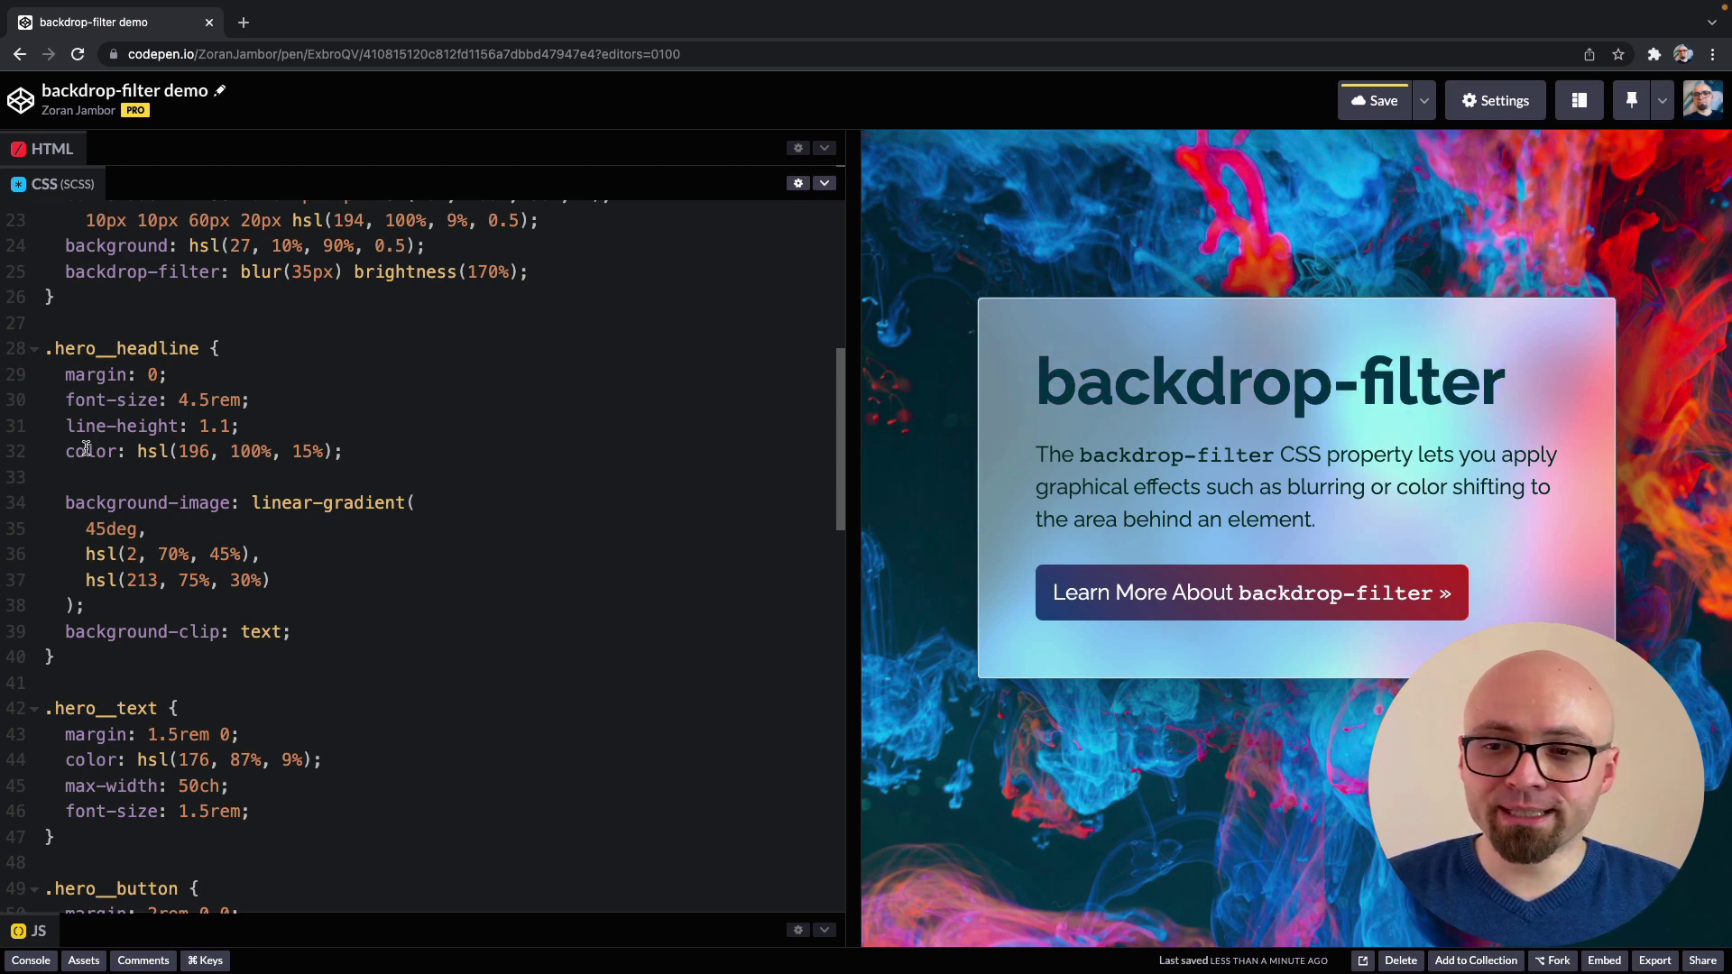
left_click_drag(64, 450, 349, 450)
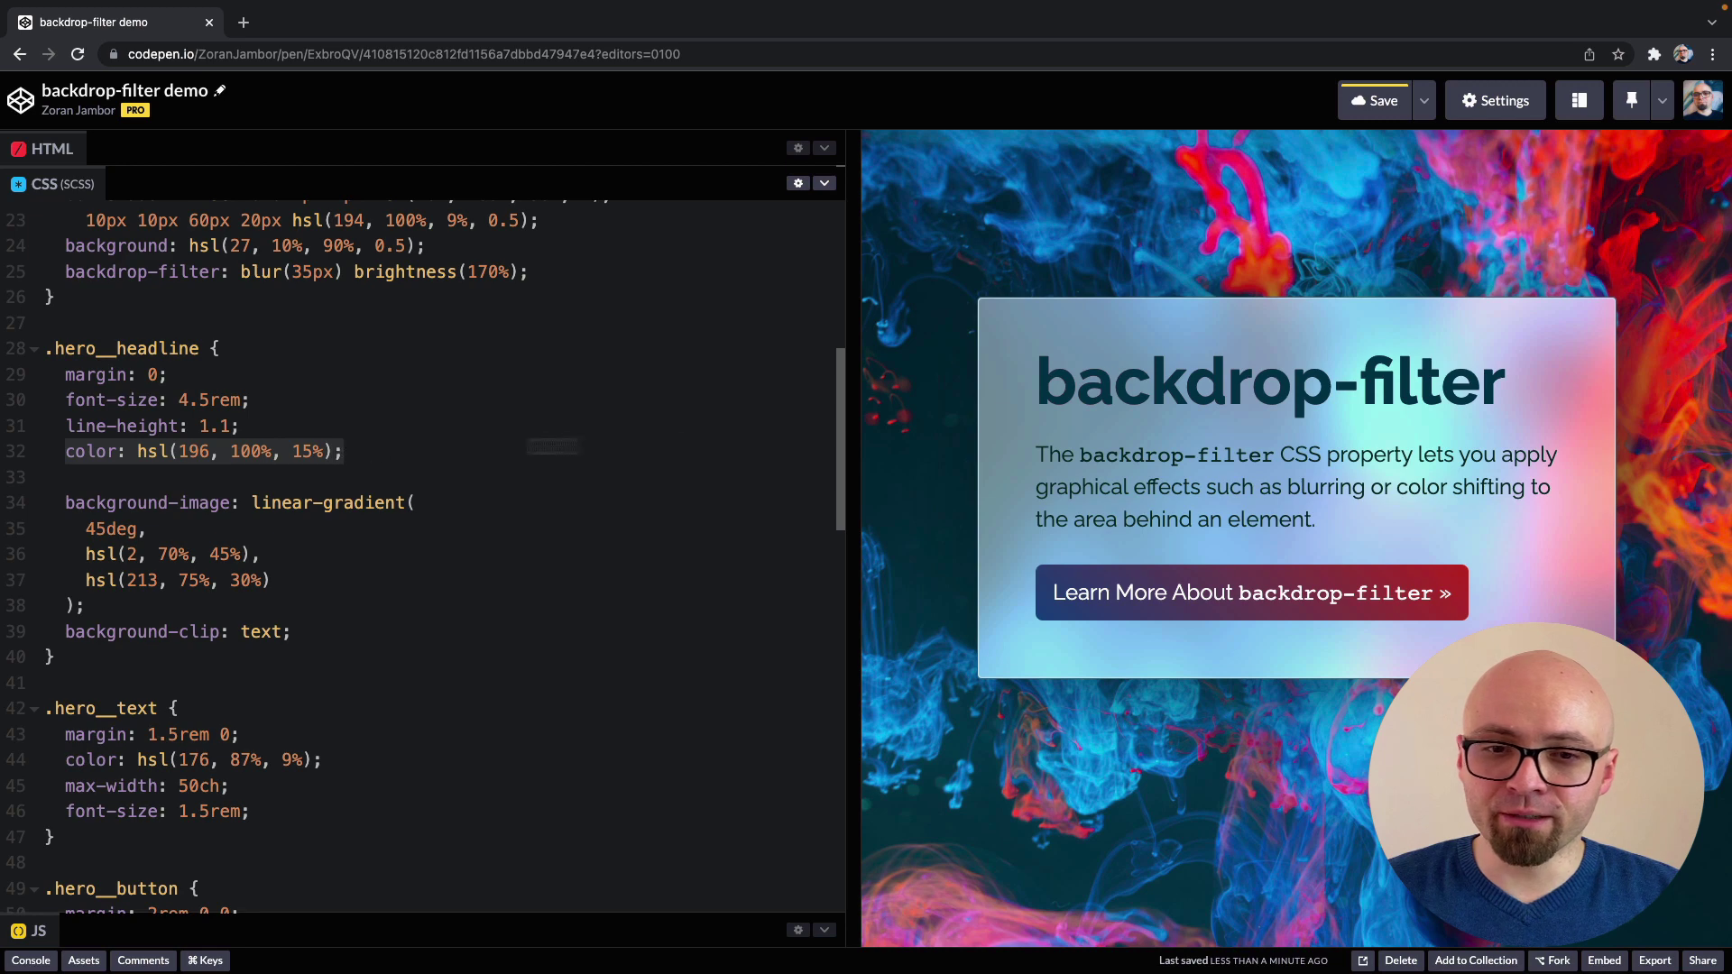
left_click(401, 448)
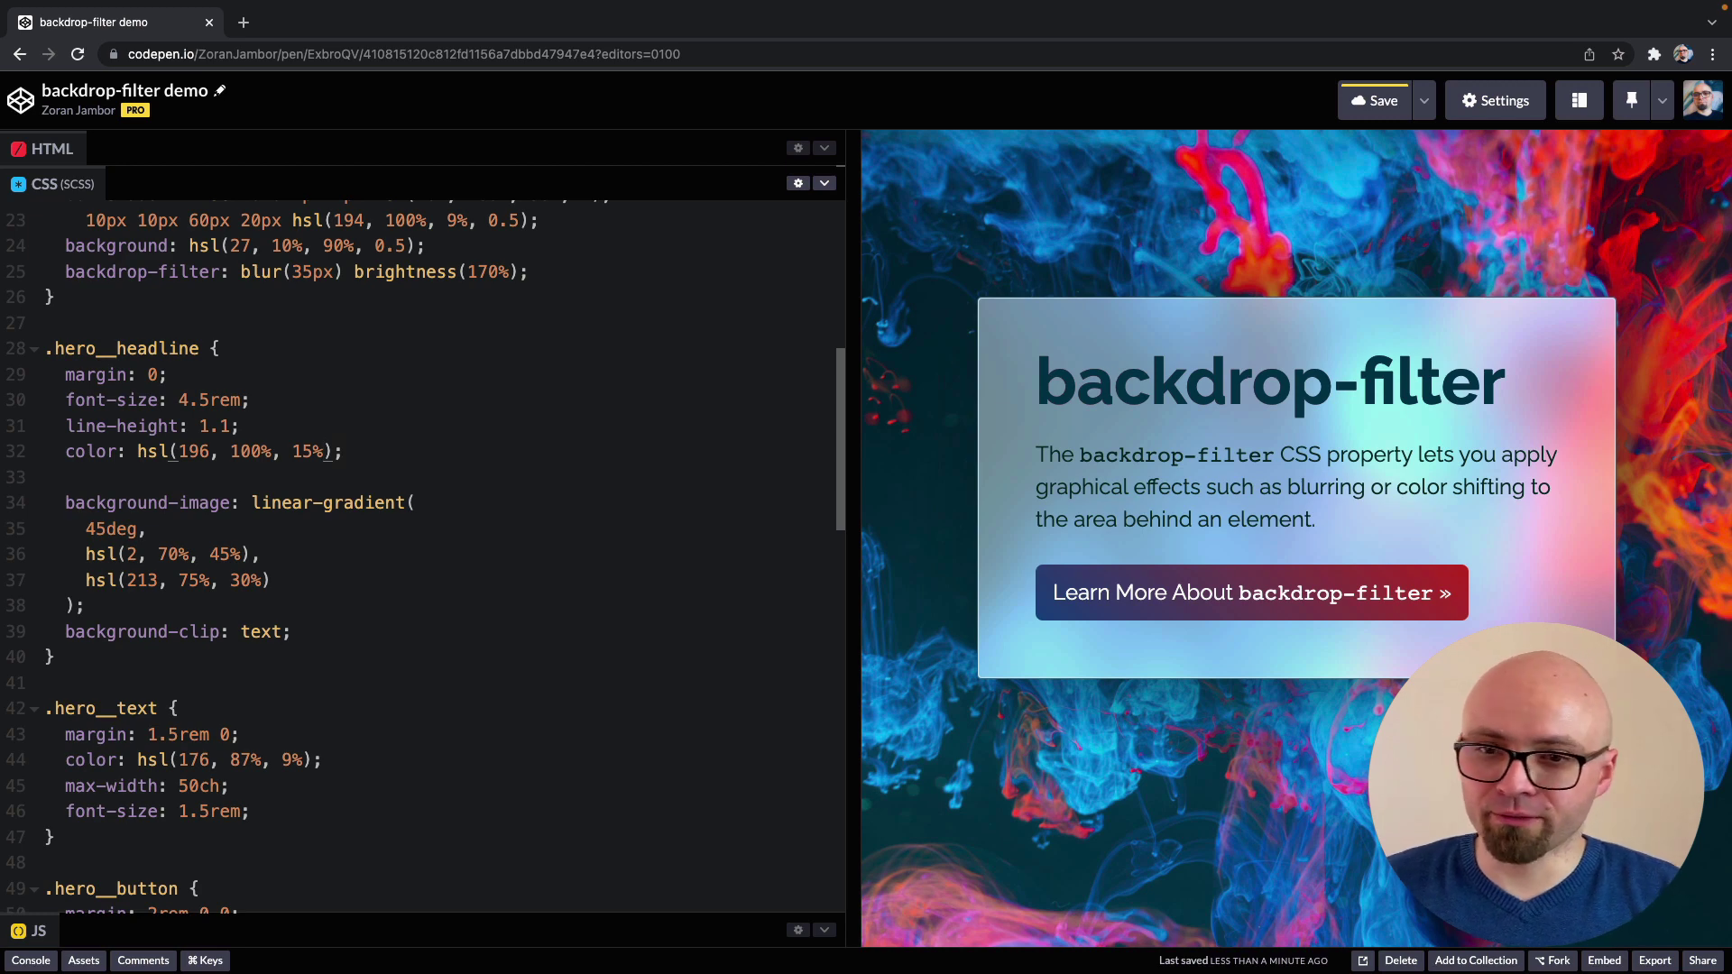
type(", 0.5")
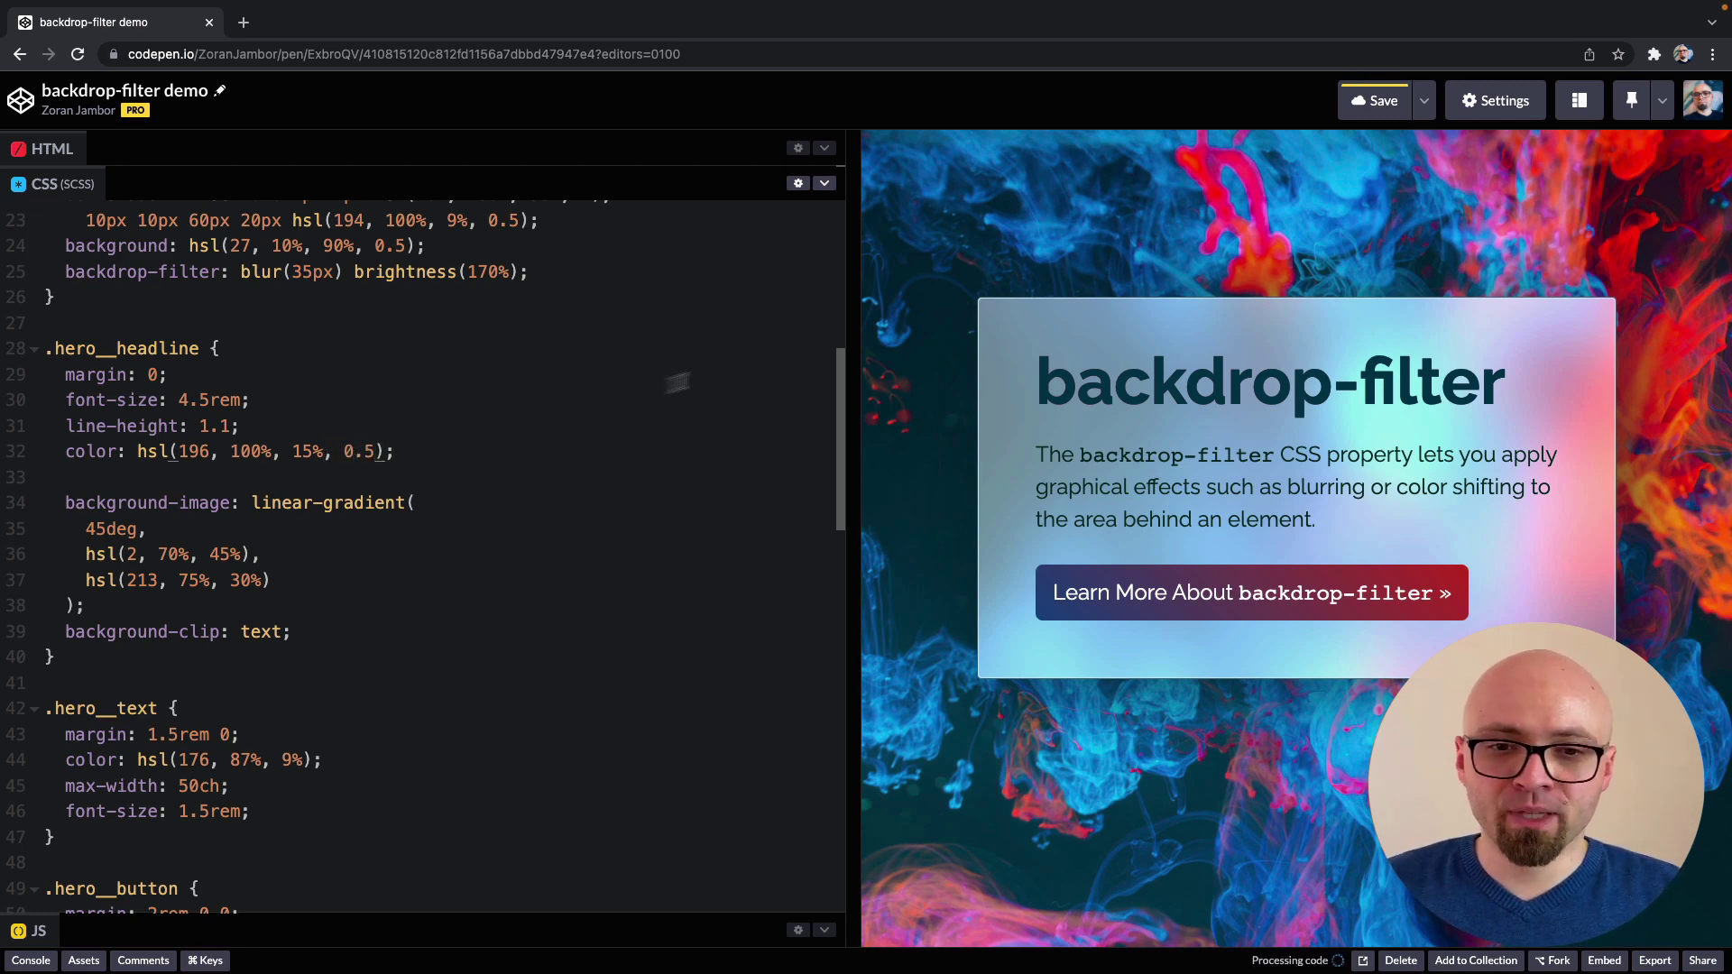
Check the preview headline and add color: transparent below the existing colour line.
left_click_drag(1033, 382, 1514, 383)
left_click(1512, 383)
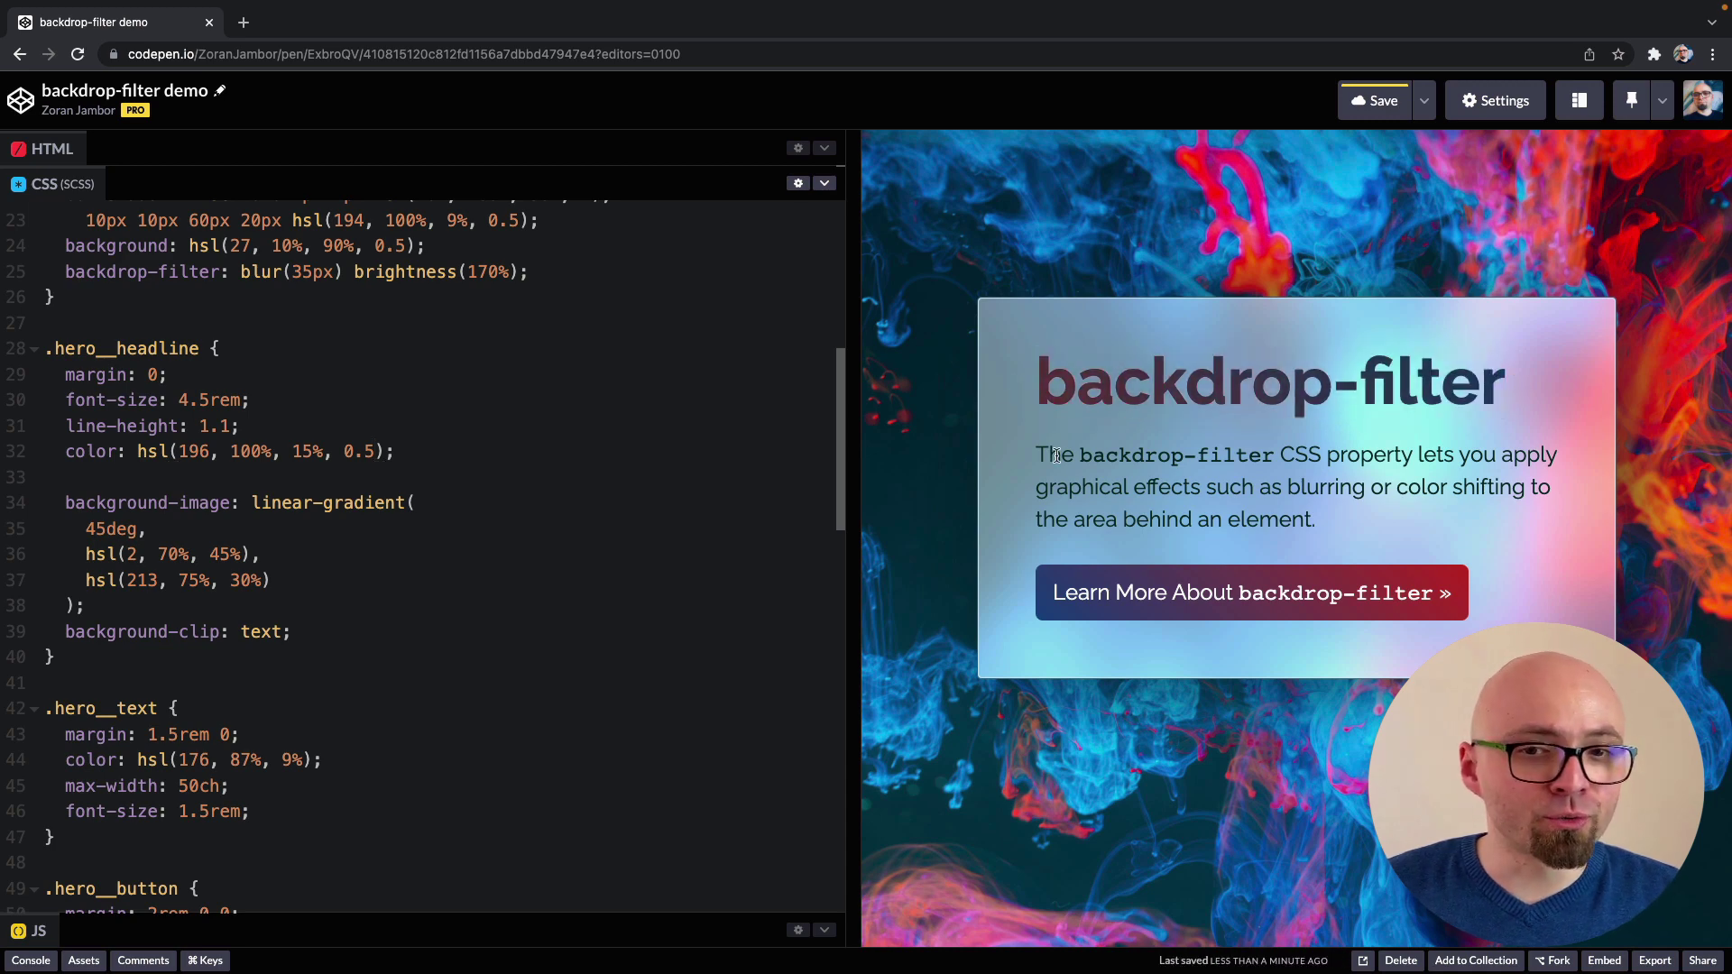
left_click(379, 450)
key("BackSpace")
key("BackSpace")
key("BackSpace")
key("BackSpace")
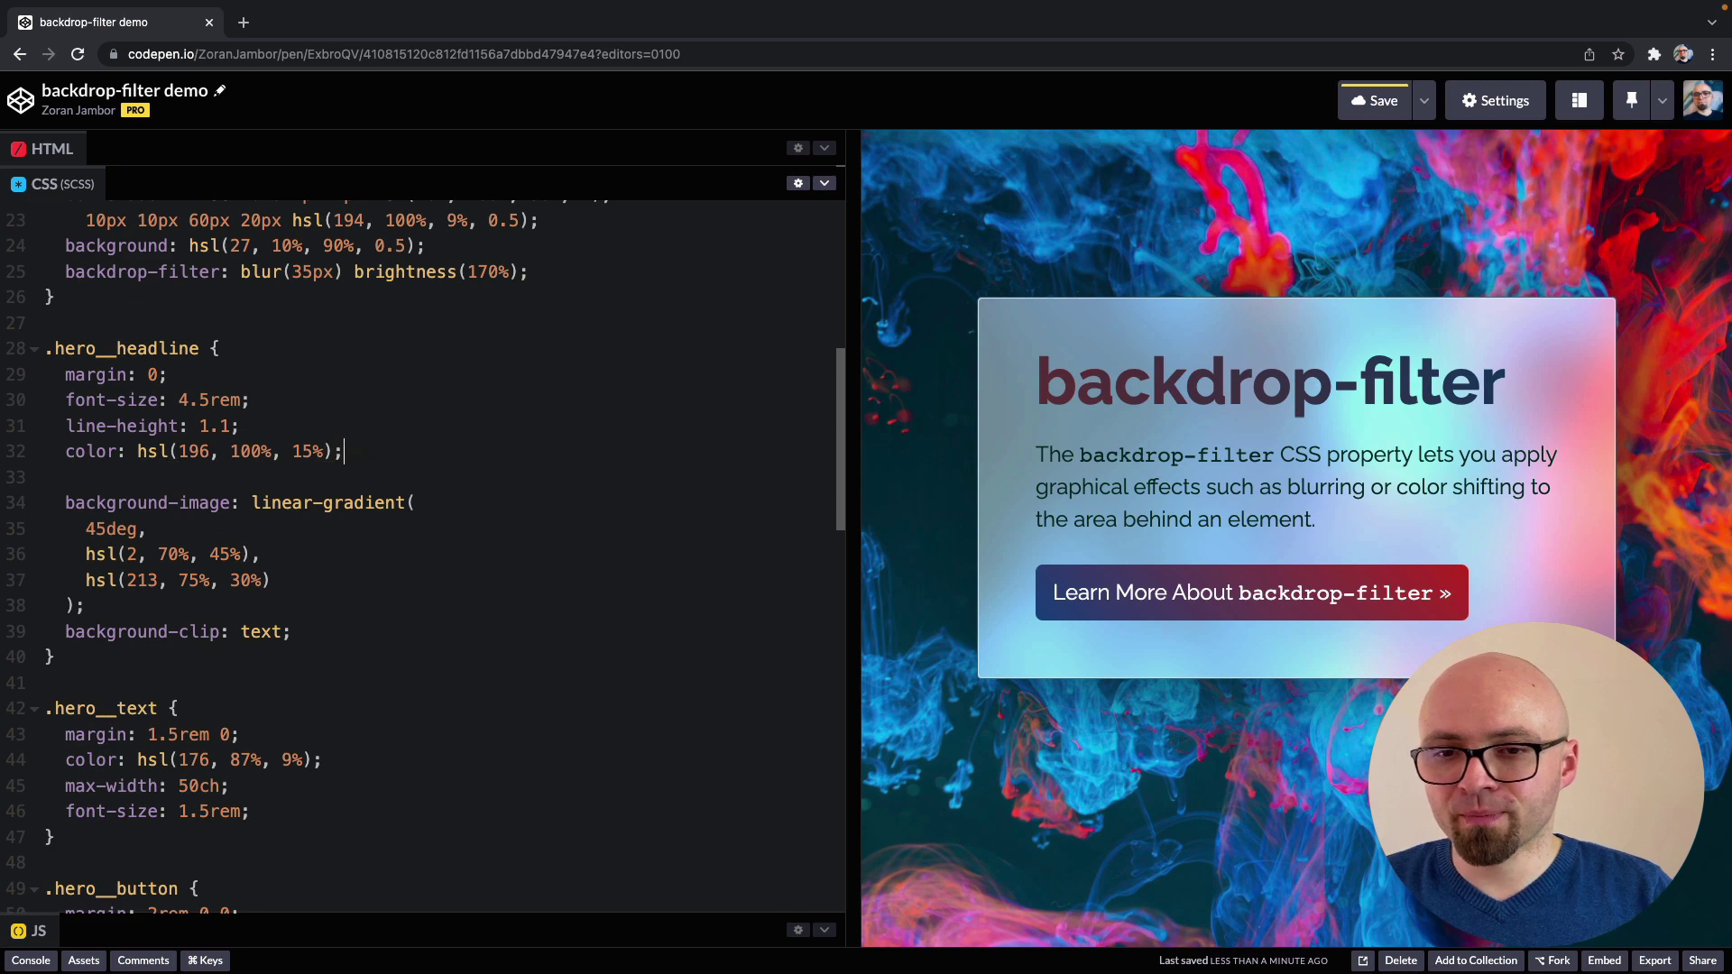
key("End")
key("Return")
type("color: transparent;")
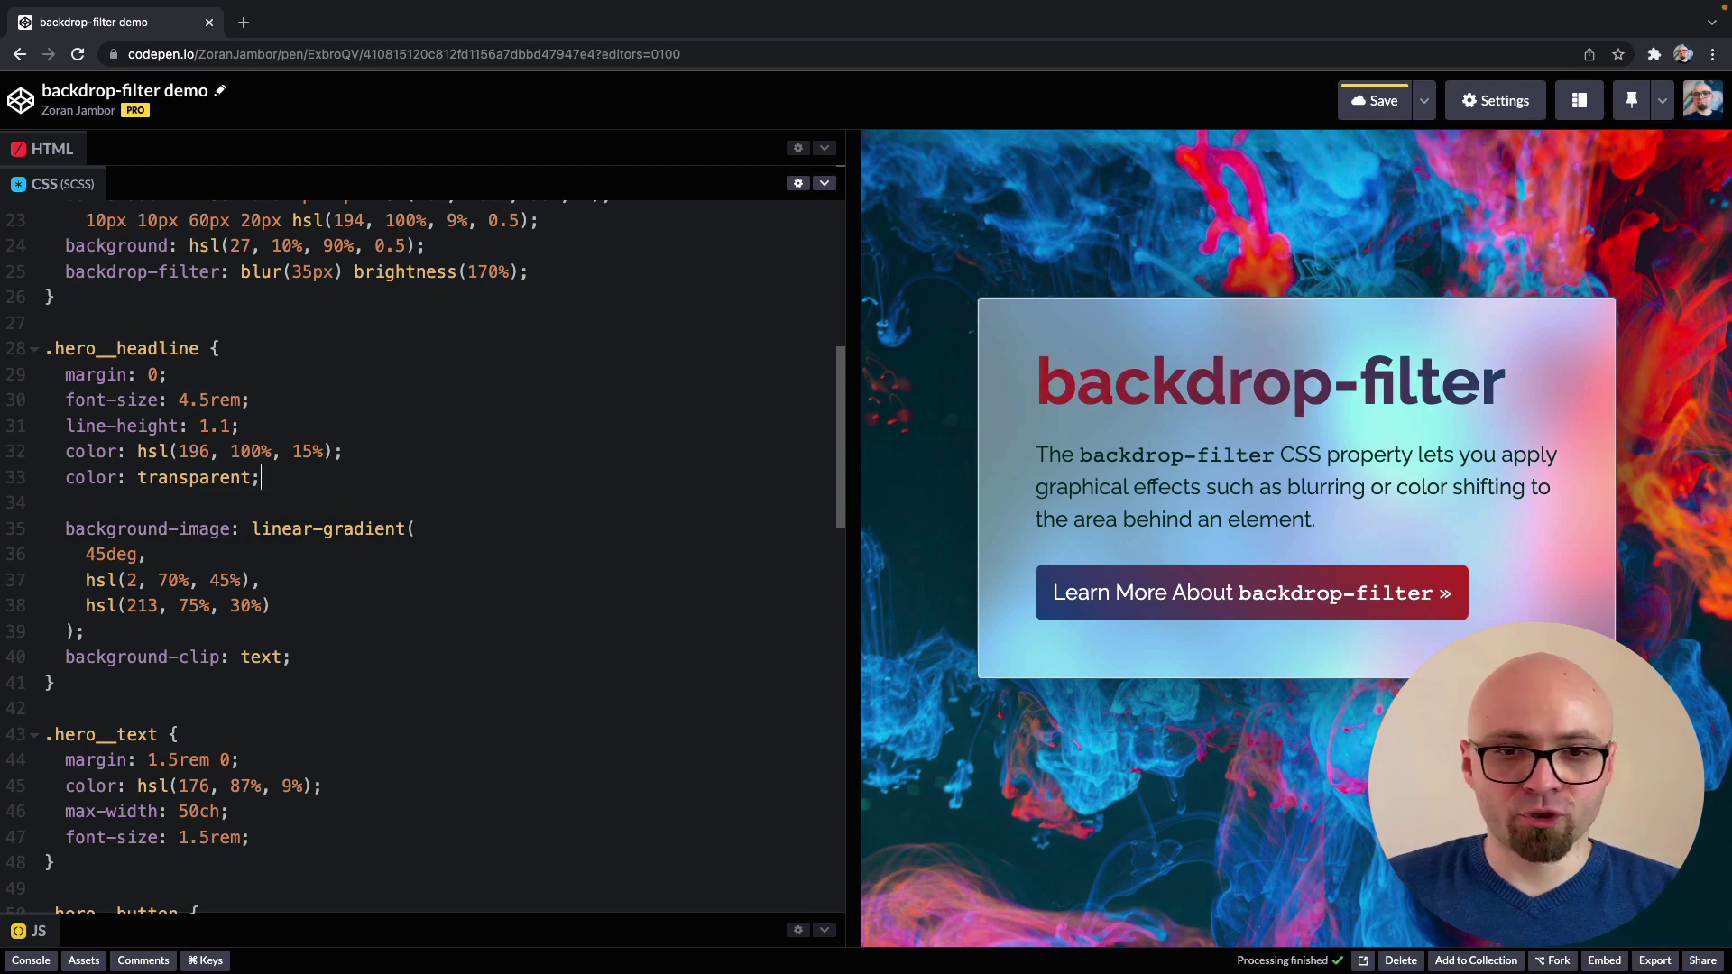
scroll(439, 502, "down", 1)
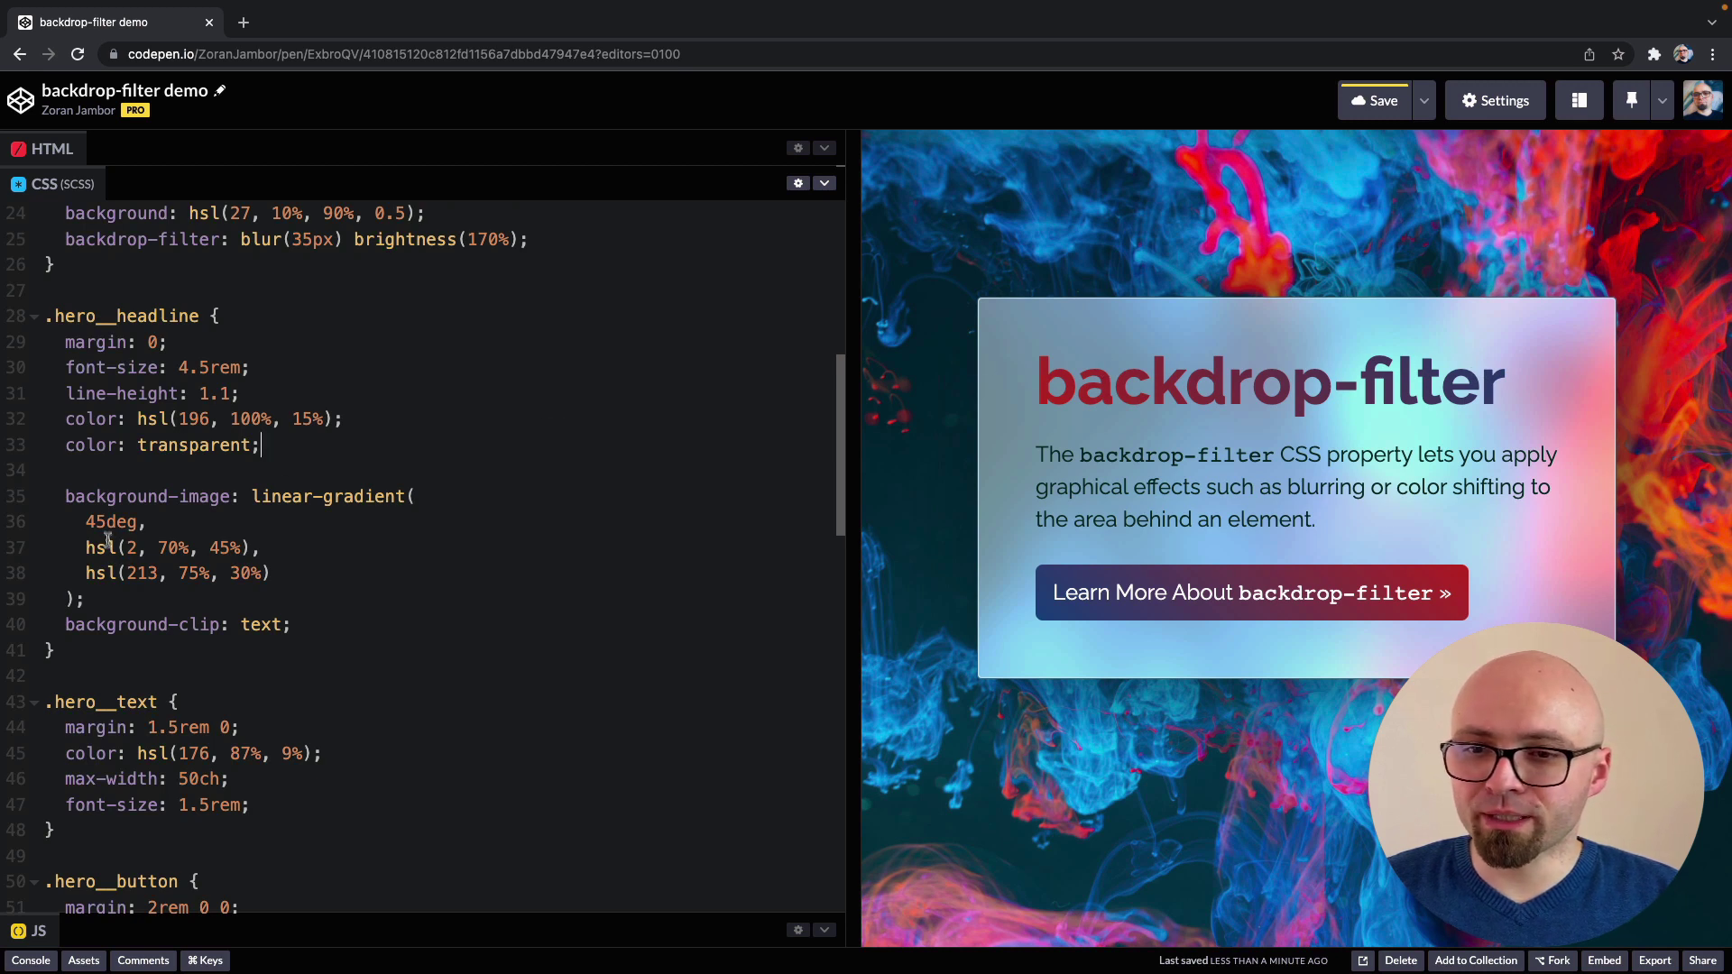
Change the red gradient stop to hsl(2, 90%, 35%).
left_click(218, 548)
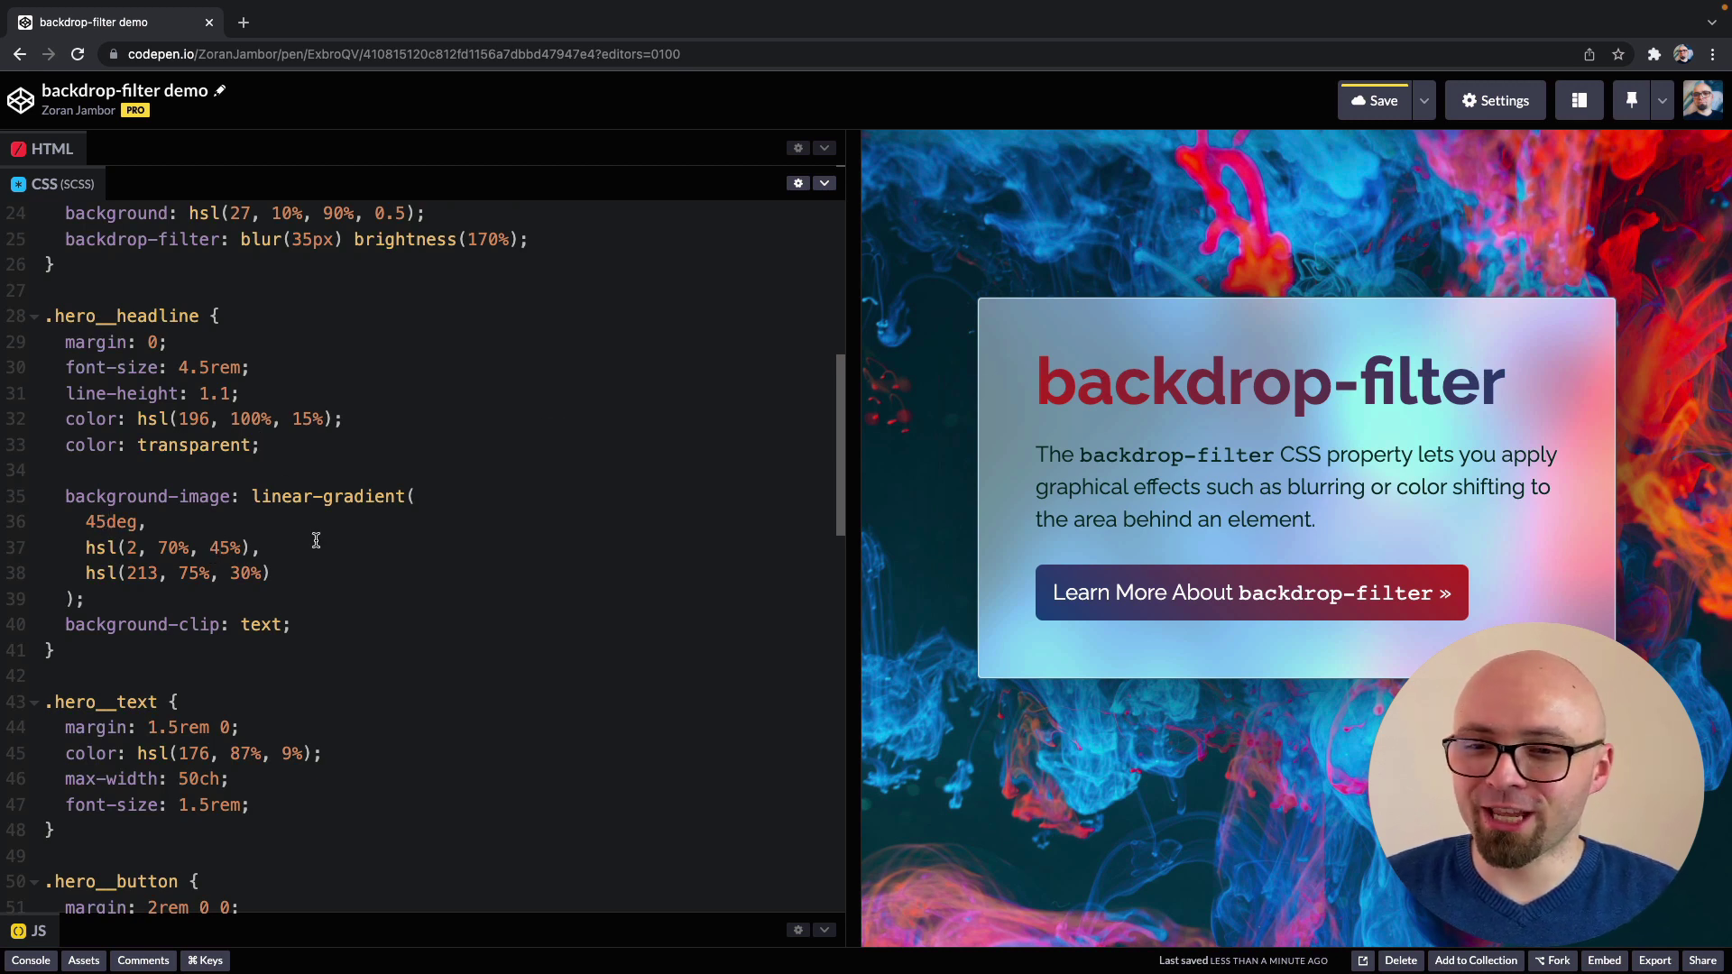
key("shift+Left")
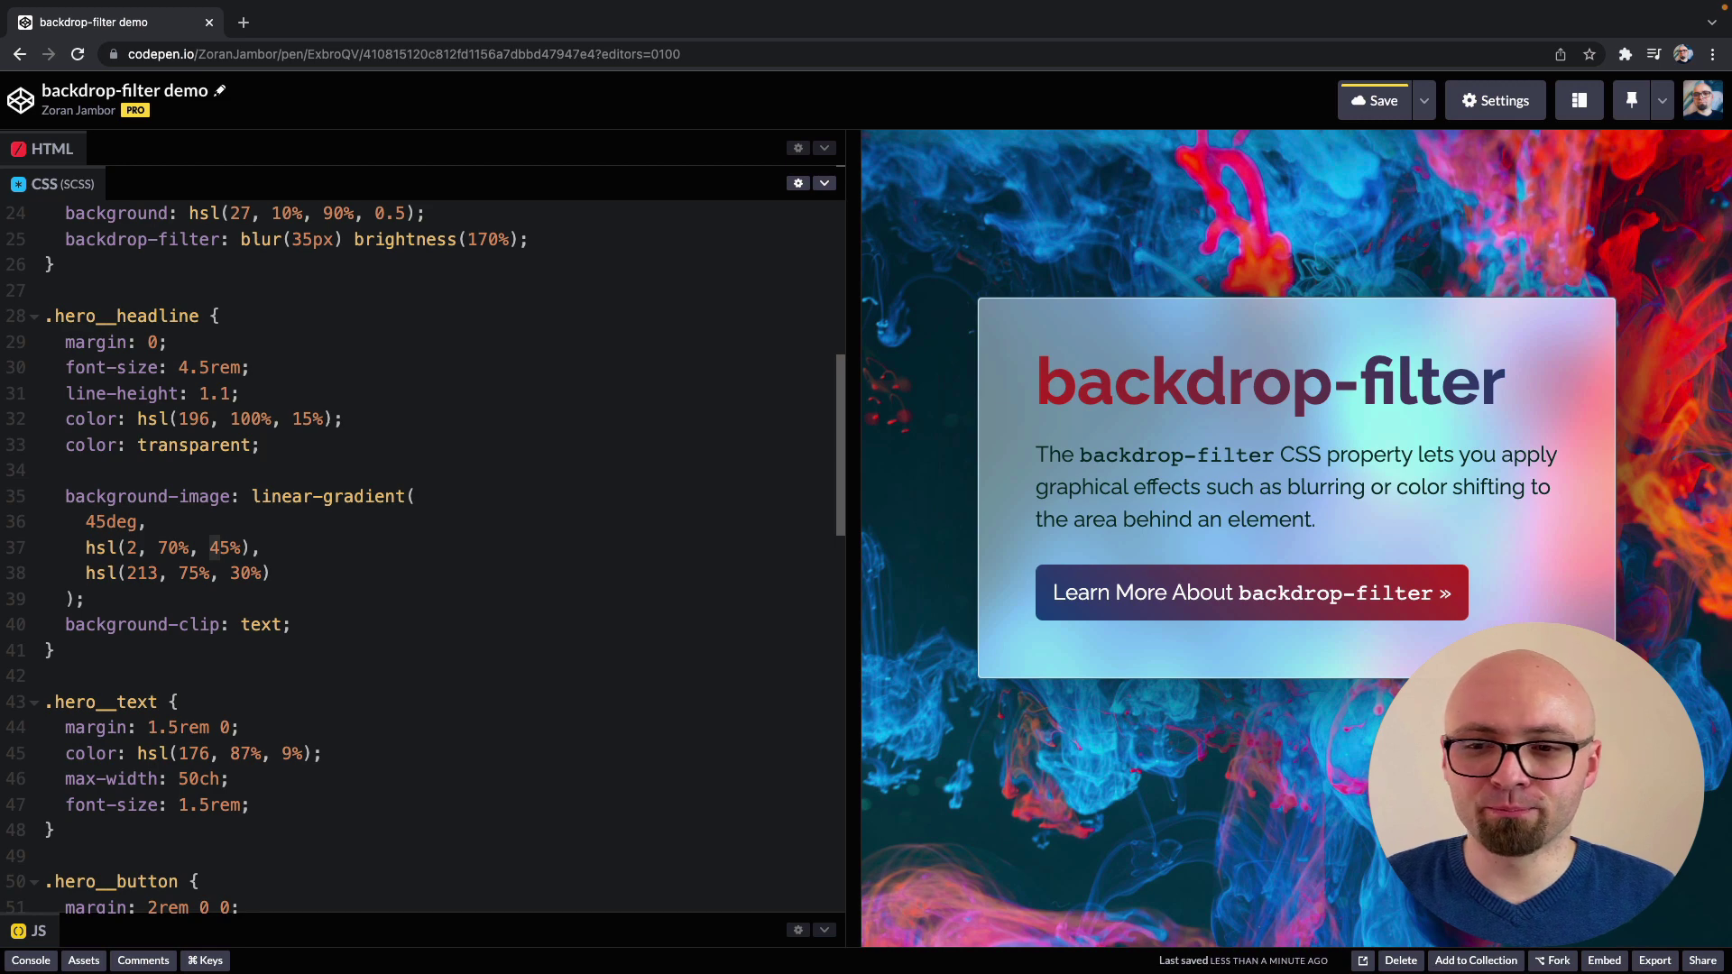
type("3")
key("shift+Right")
type("8")
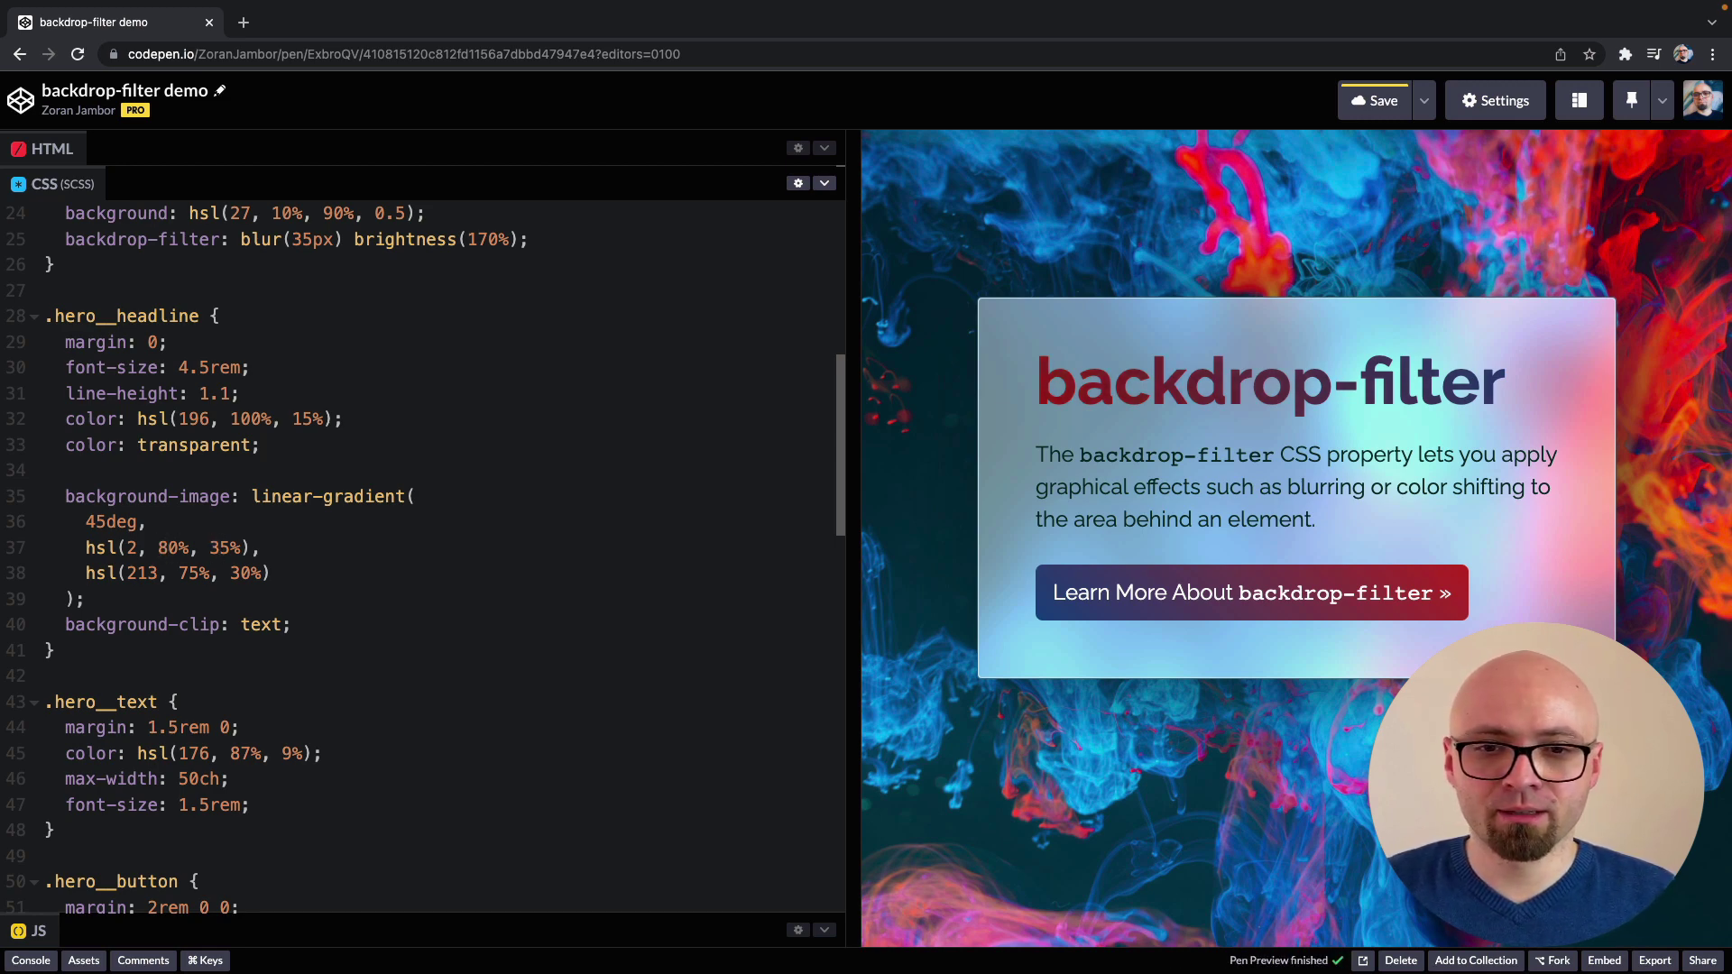
key("shift+Left")
type("9")
Lighten the blue stop to hsl(213, 75%, 40%) and check the preview headline.
key("Down")
key("Right")
key("Right")
key("Right")
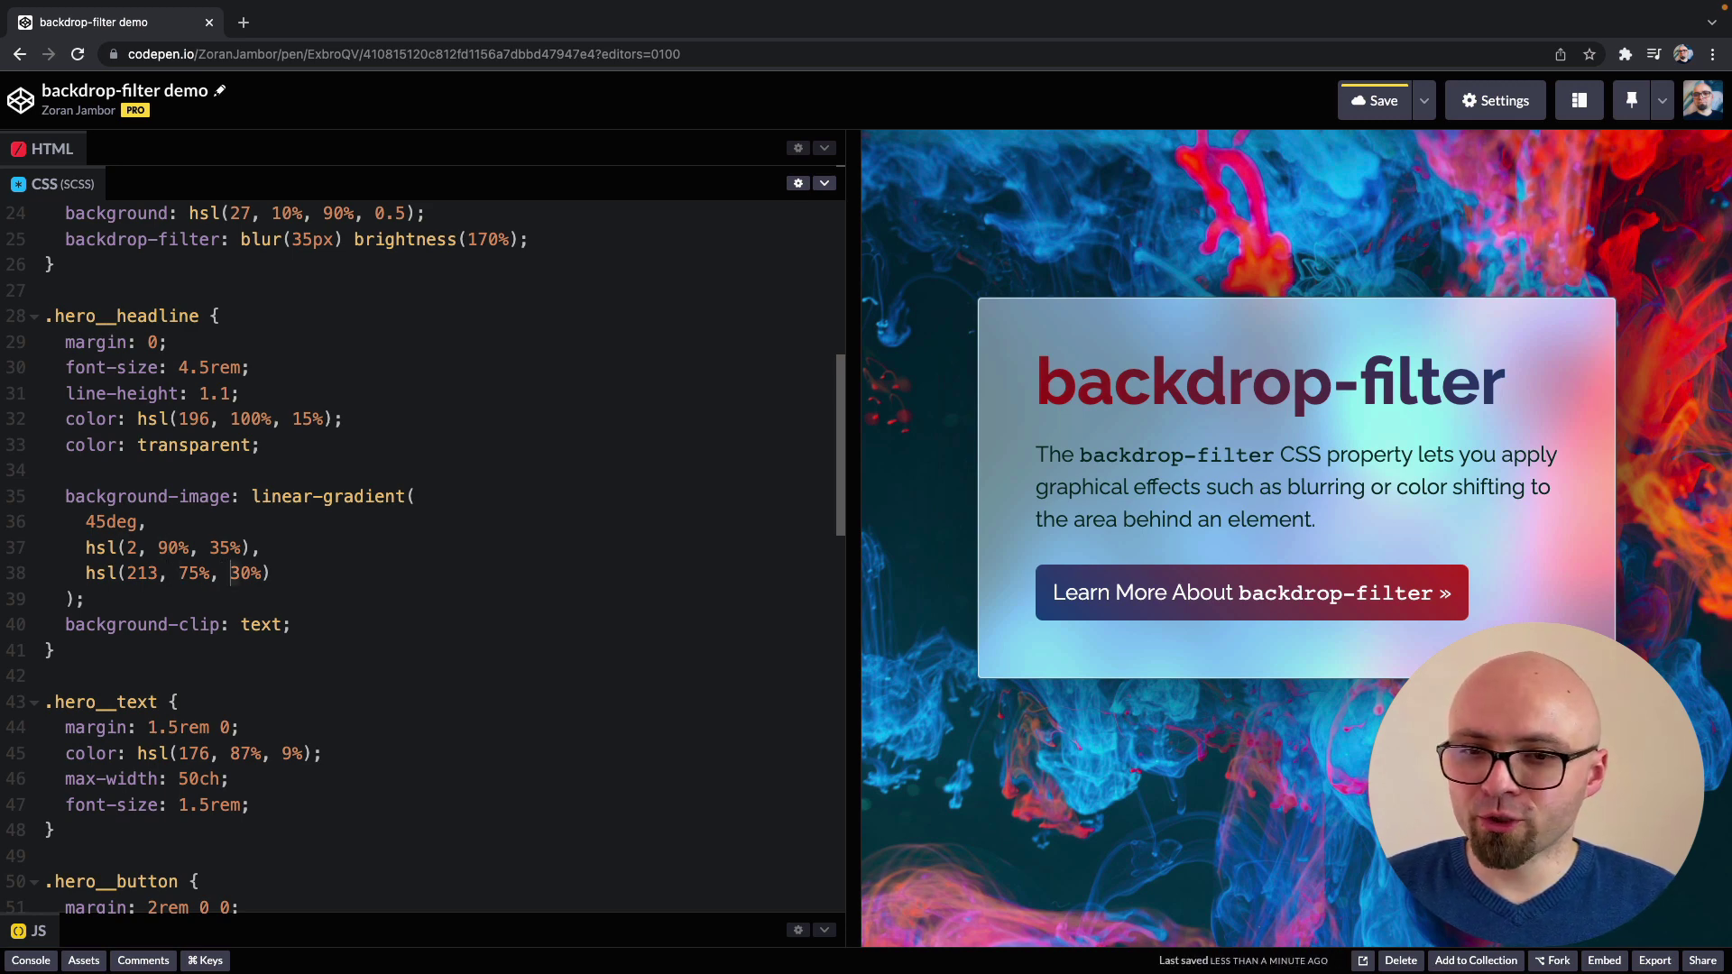
key("shift+Right")
type("4")
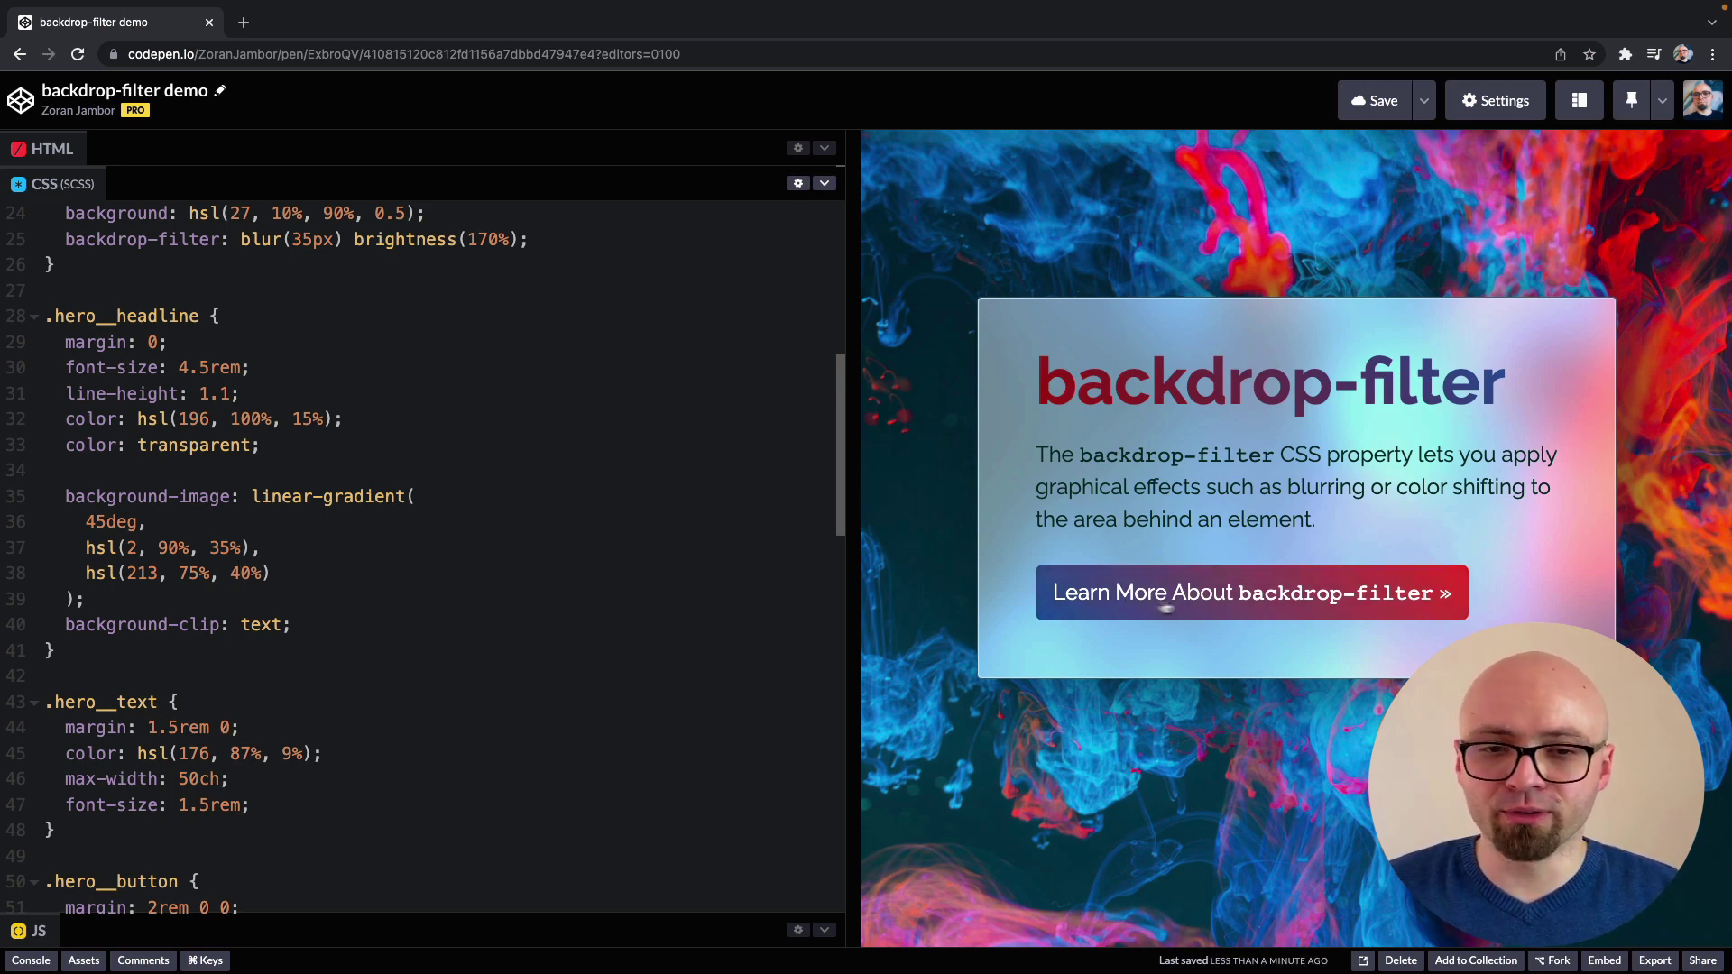
left_click_drag(1029, 394, 1539, 383)
left_click(1537, 382)
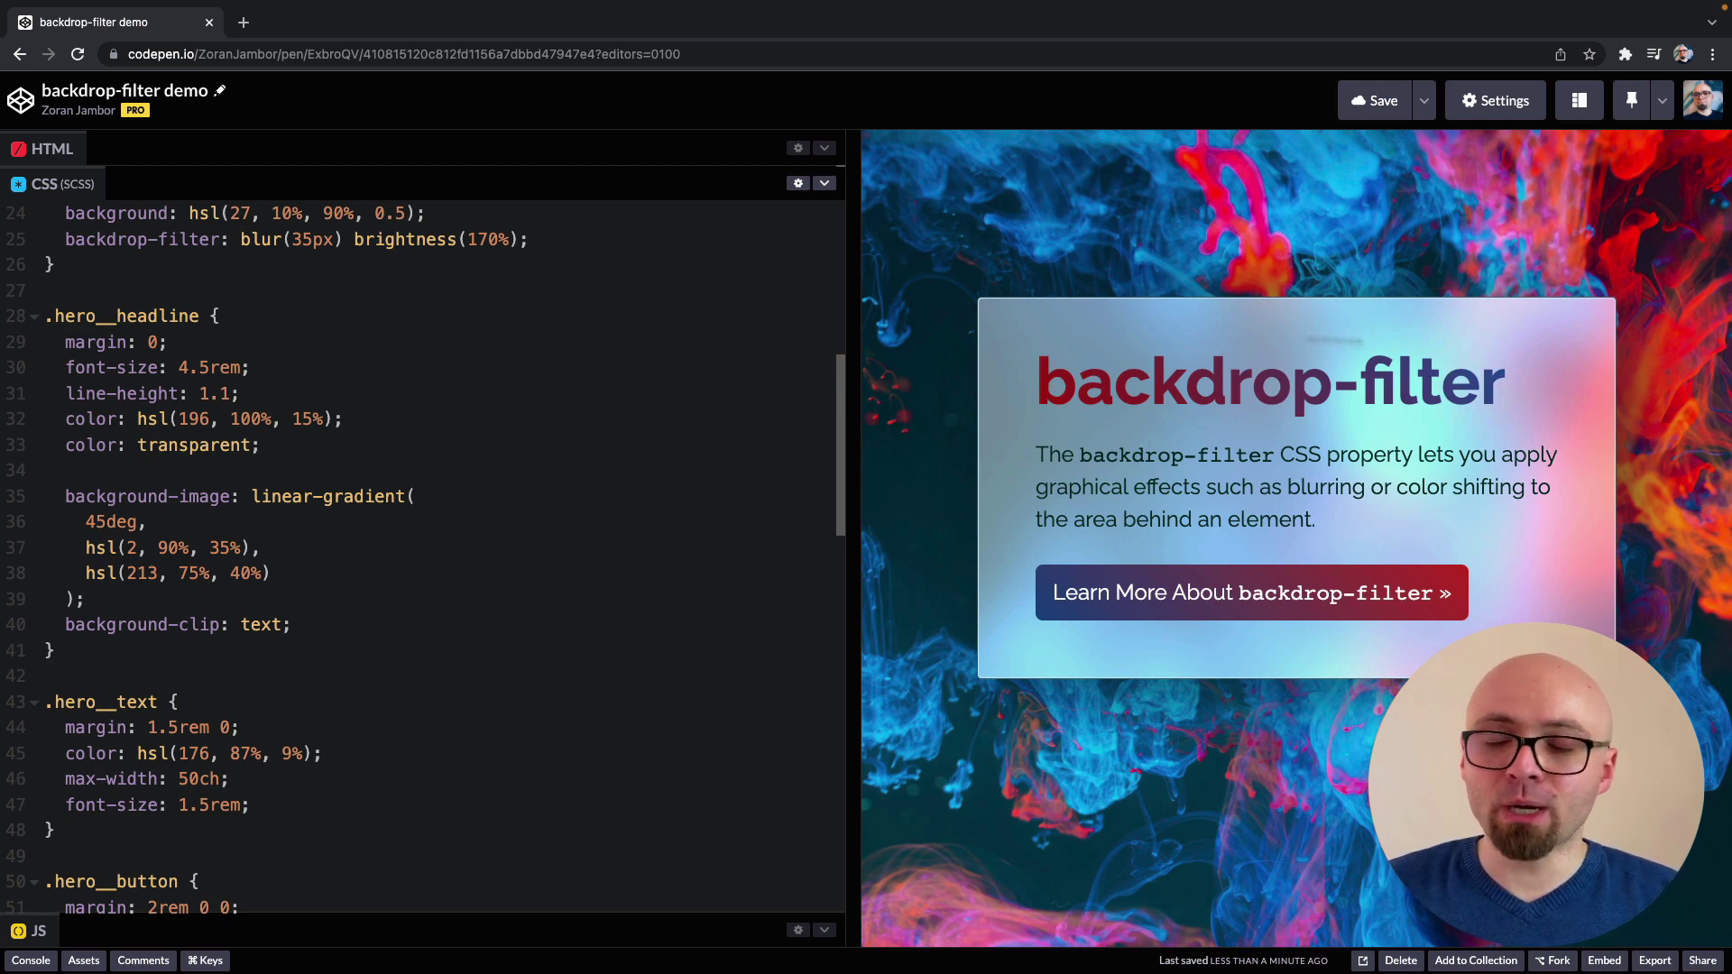
scroll(394, 393, "up", 2)
scroll(376, 427, "up", 1)
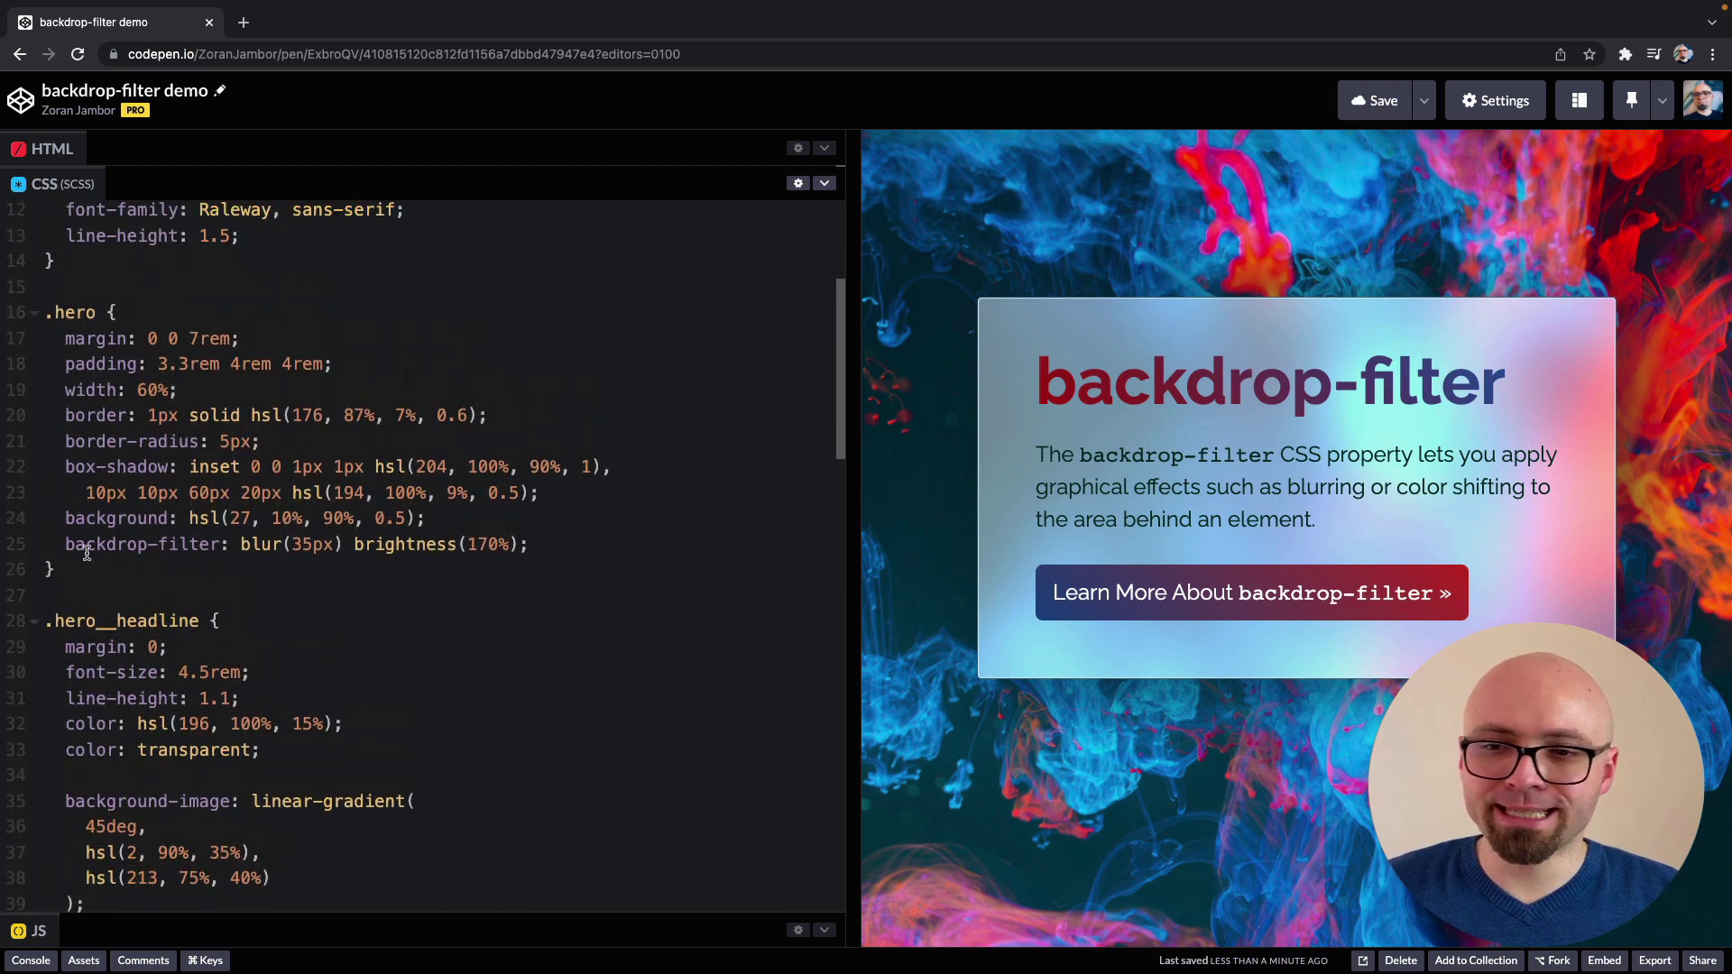
Comment out the .hero backdrop-filter line with //, save, and highlight lines 24–25.
left_click(70, 548)
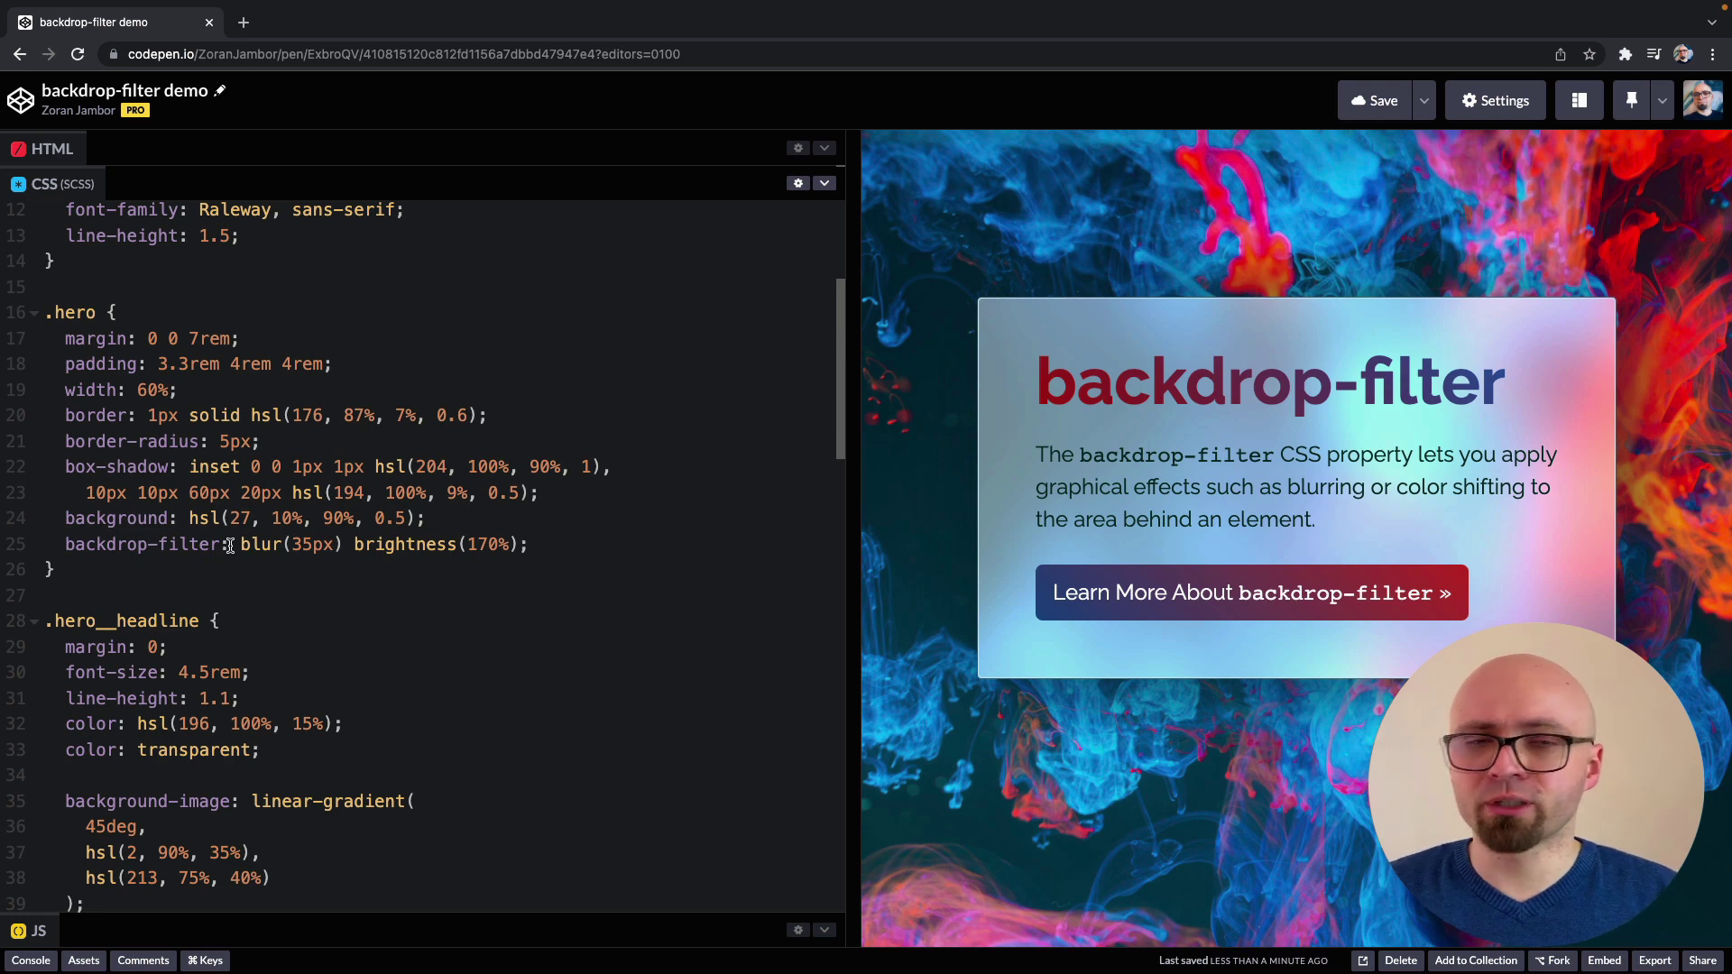
type("//")
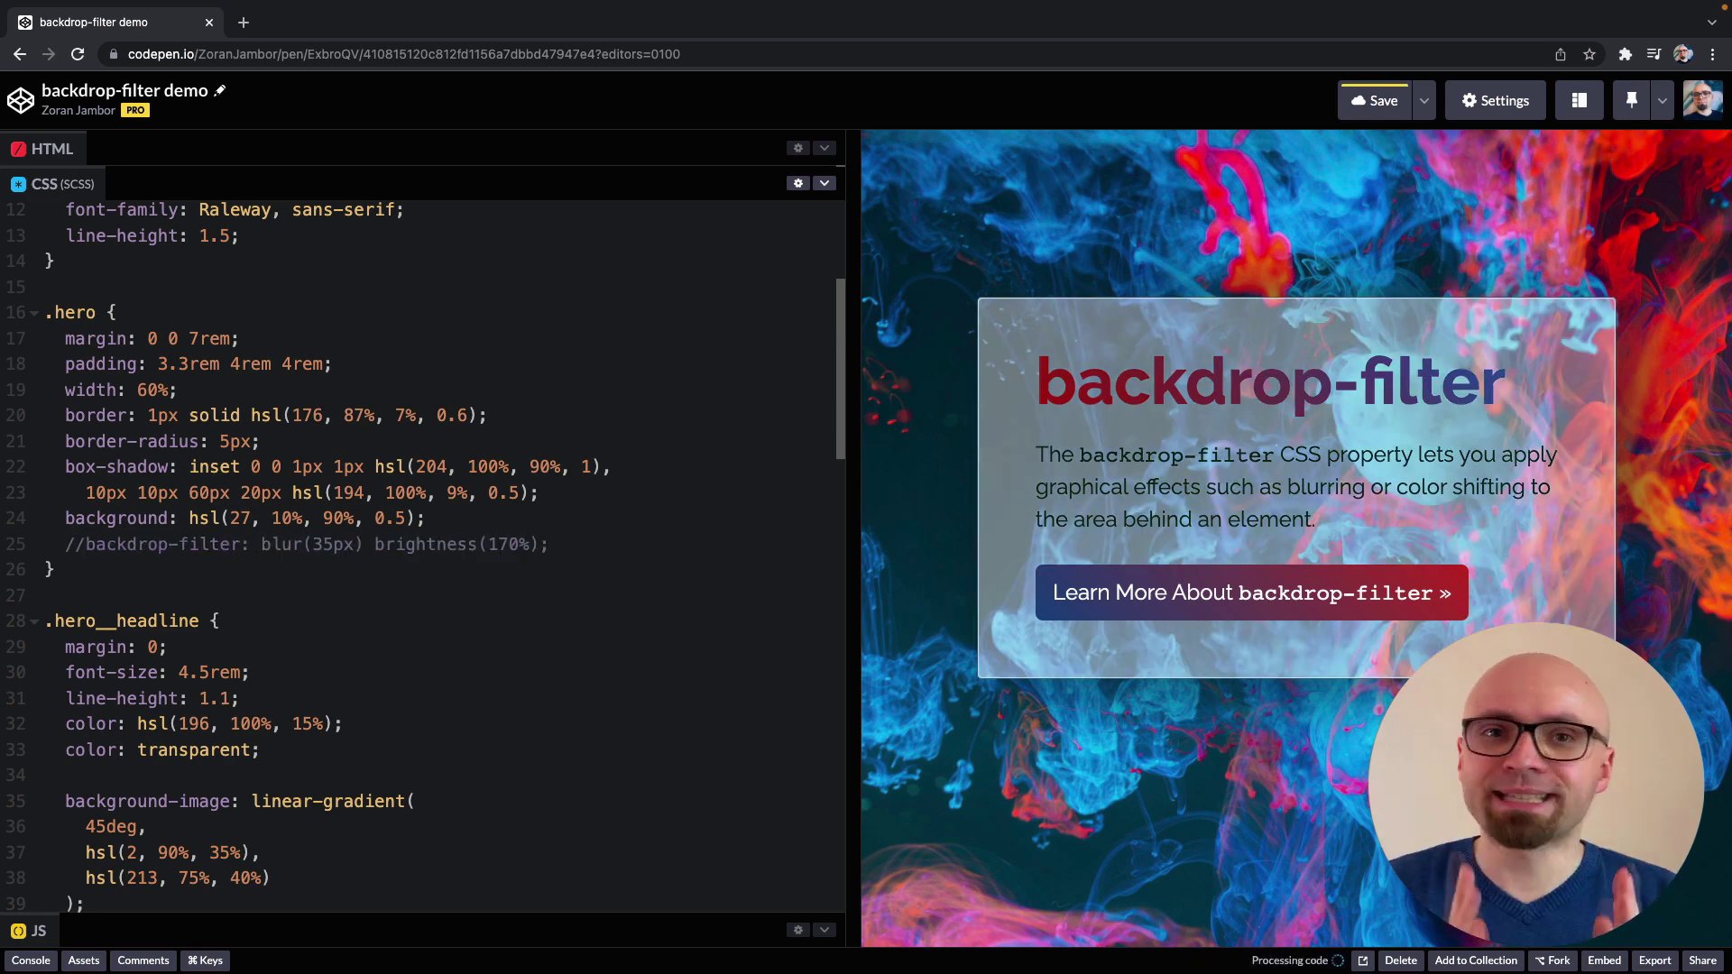
key("ctrl+s")
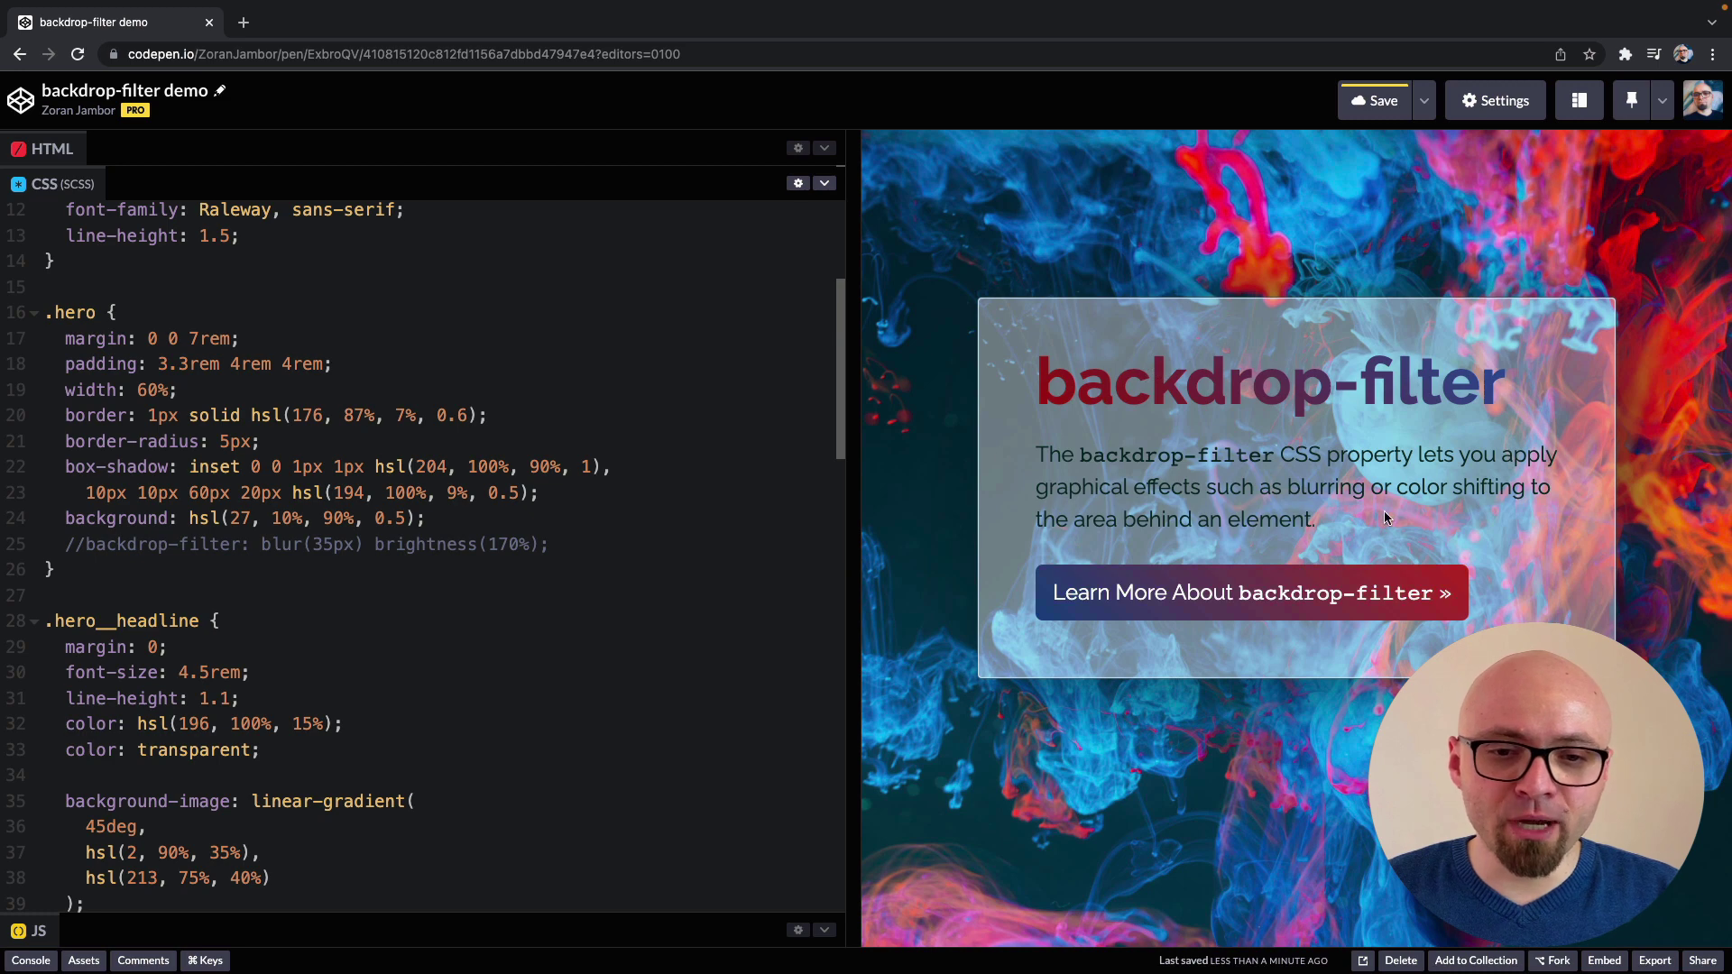
left_click_drag(65, 518, 446, 517)
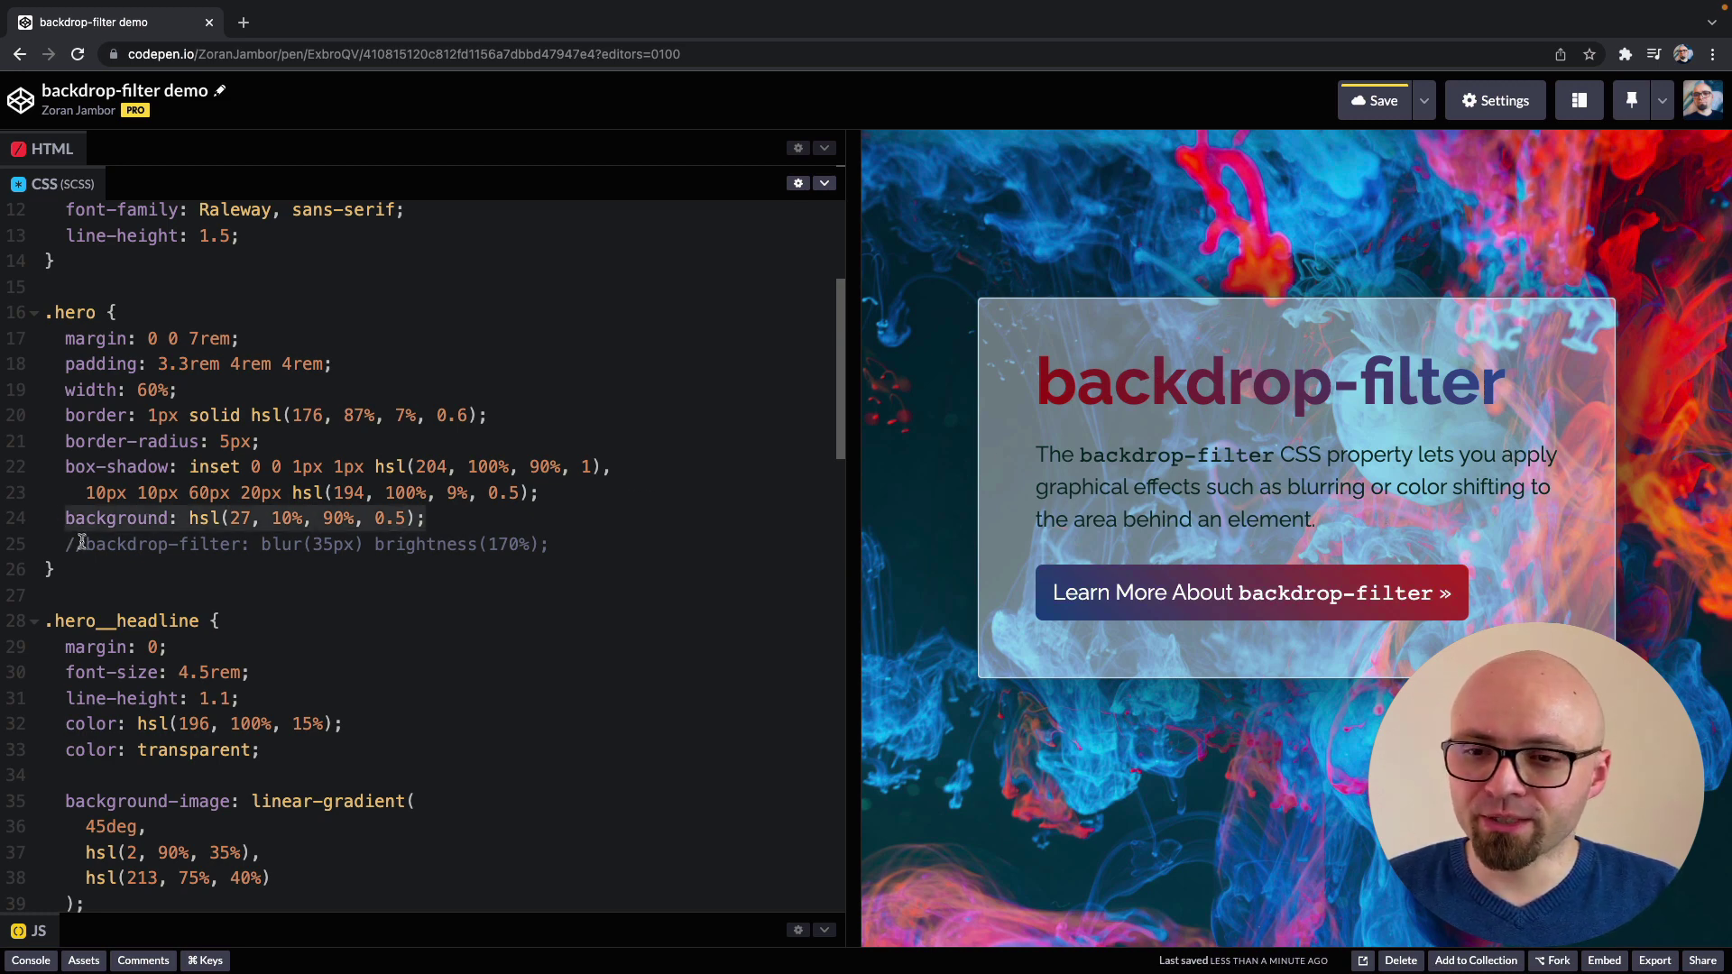
left_click_drag(82, 542, 574, 547)
key("ctrl+c")
left_click(578, 546)
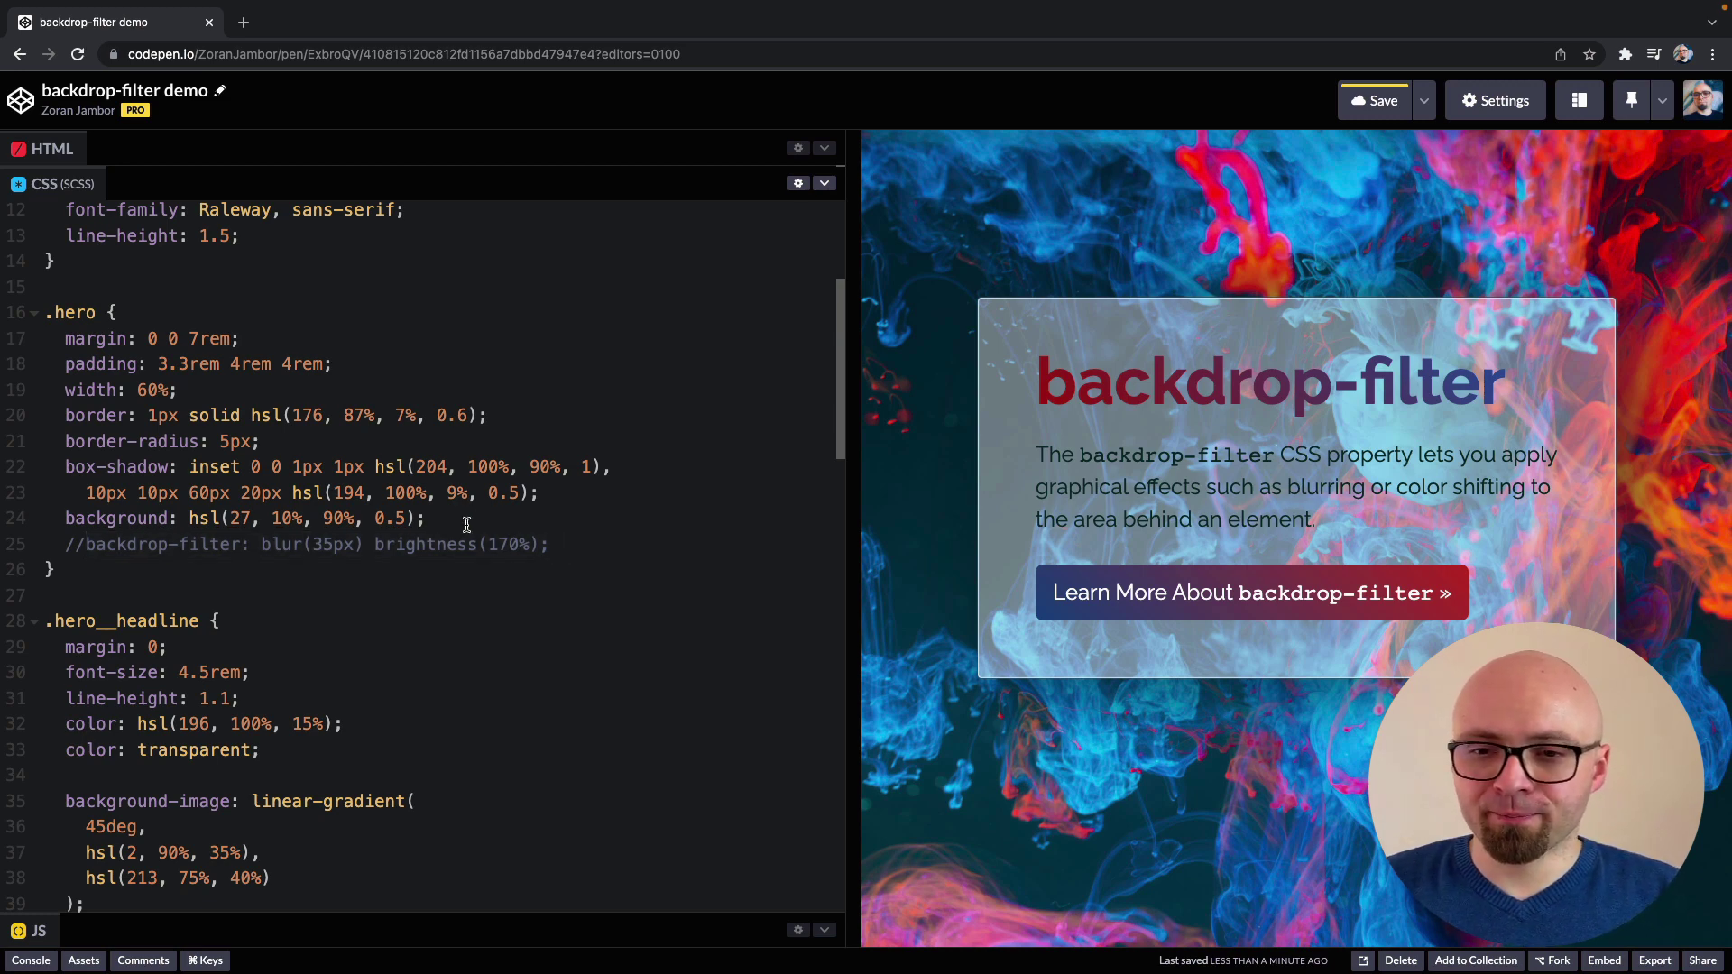
left_click(61, 518, "shift")
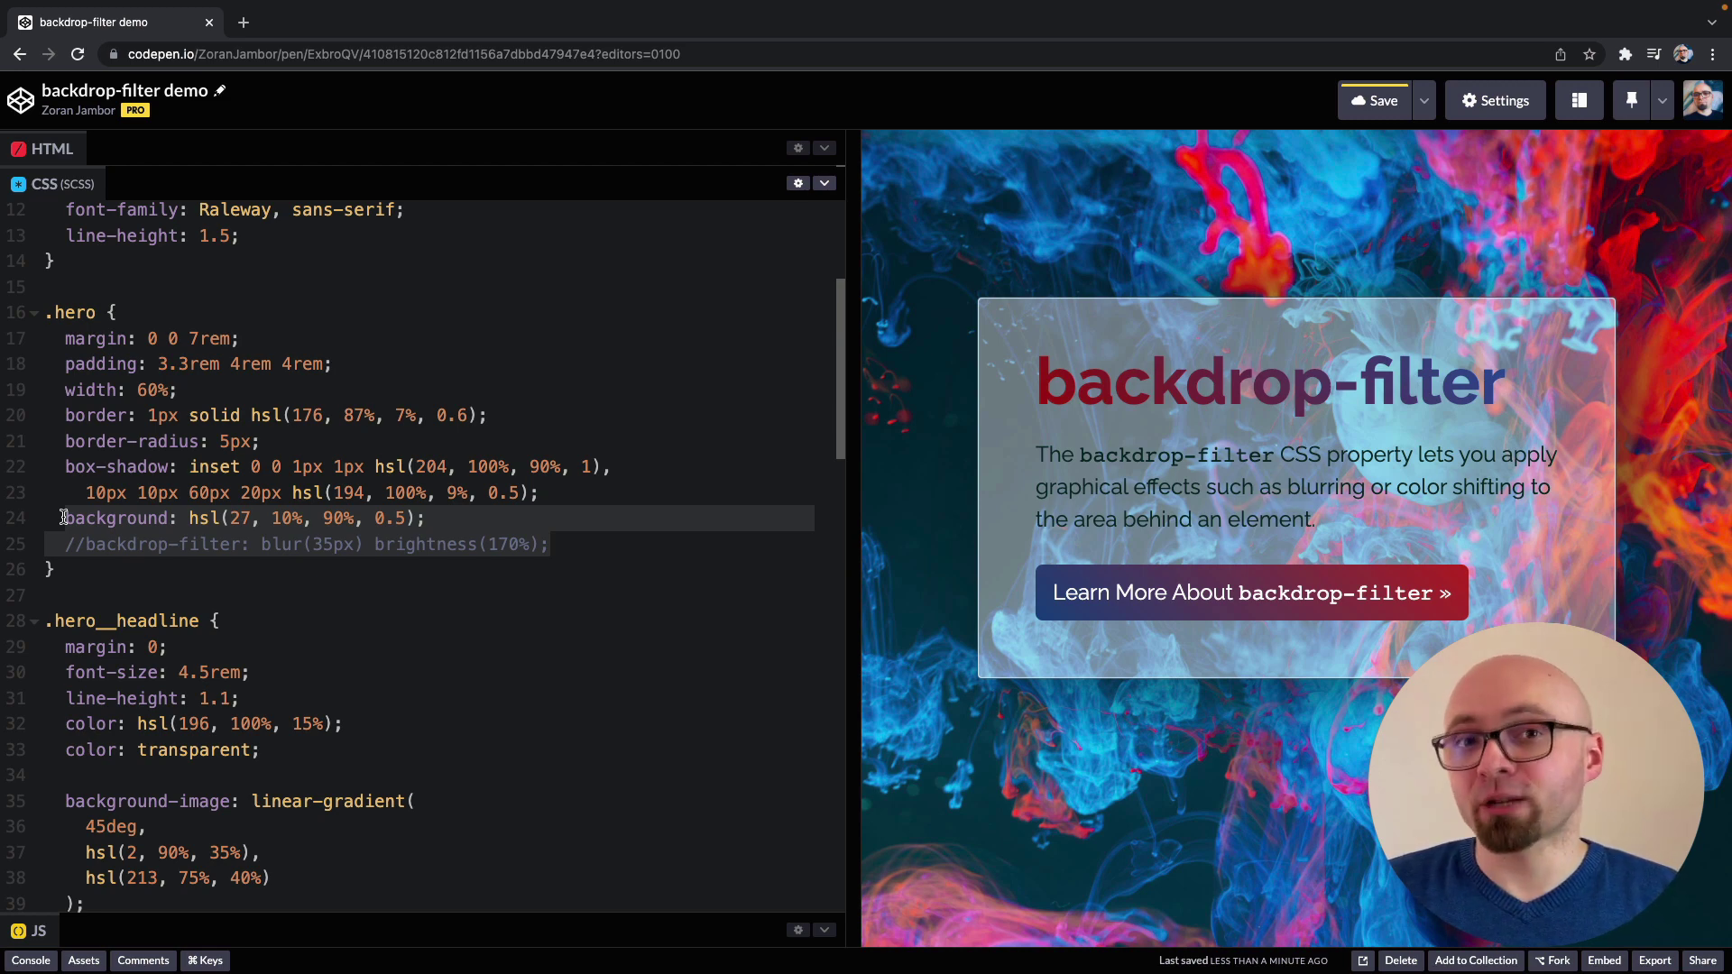
left_click(130, 568)
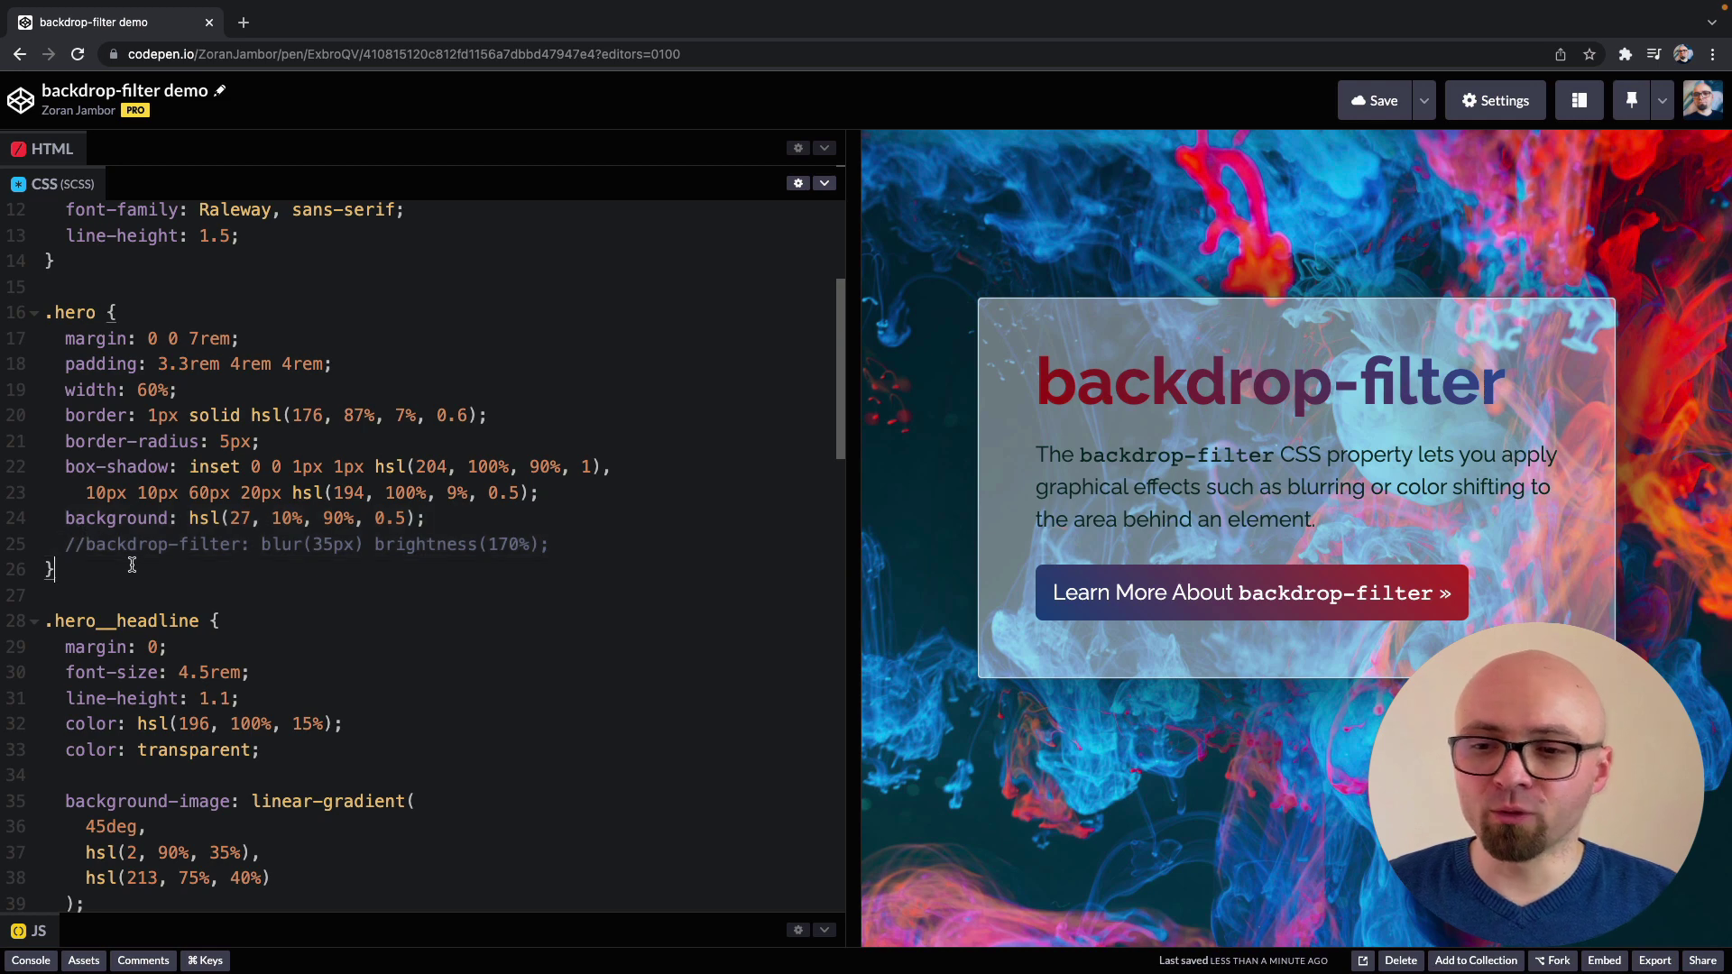
key("Return")
key("Return")
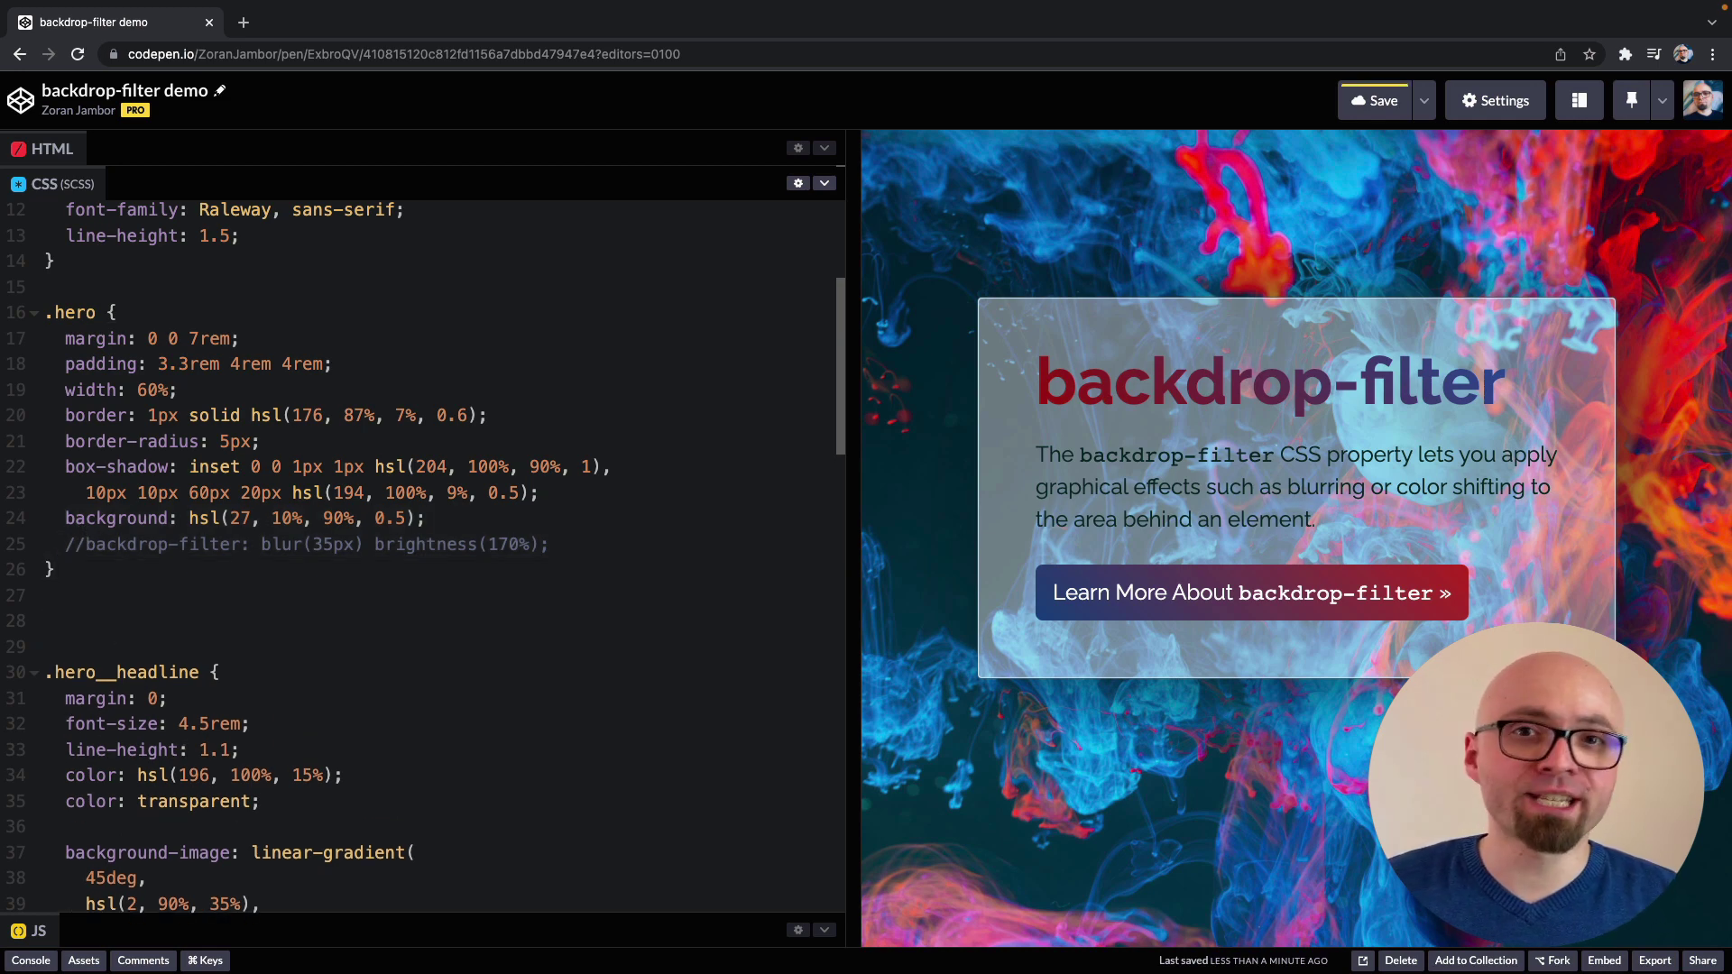
type("@supports () {")
key("Return")
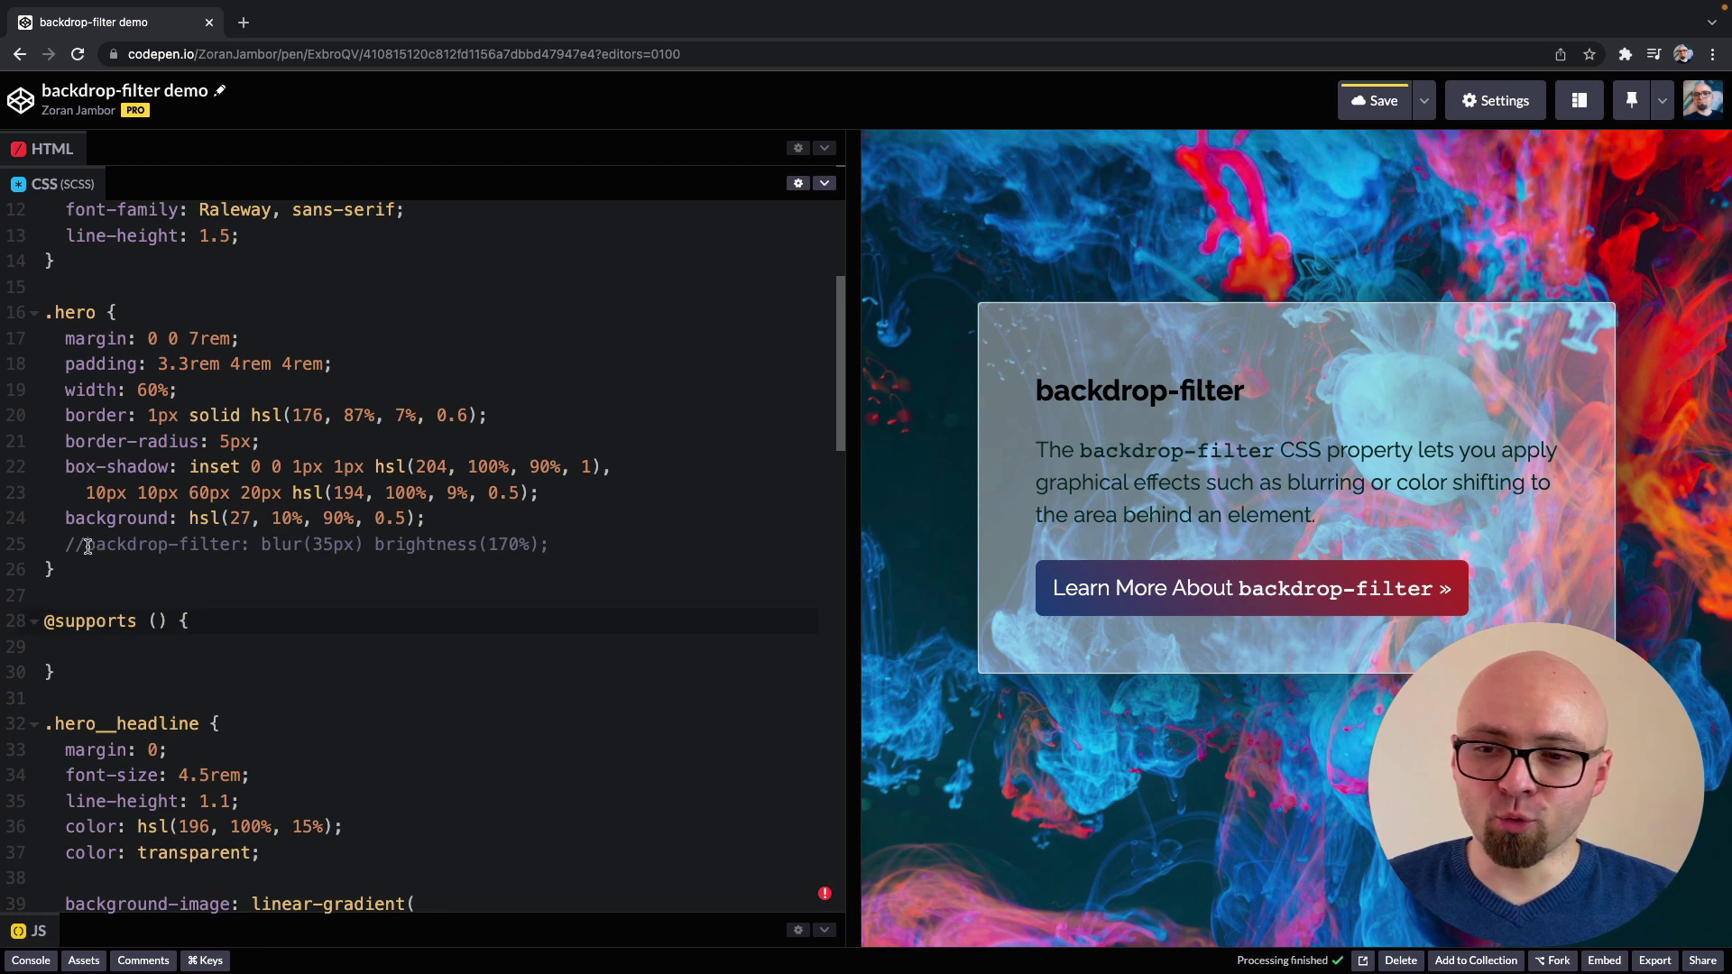
left_click_drag(84, 545, 544, 543)
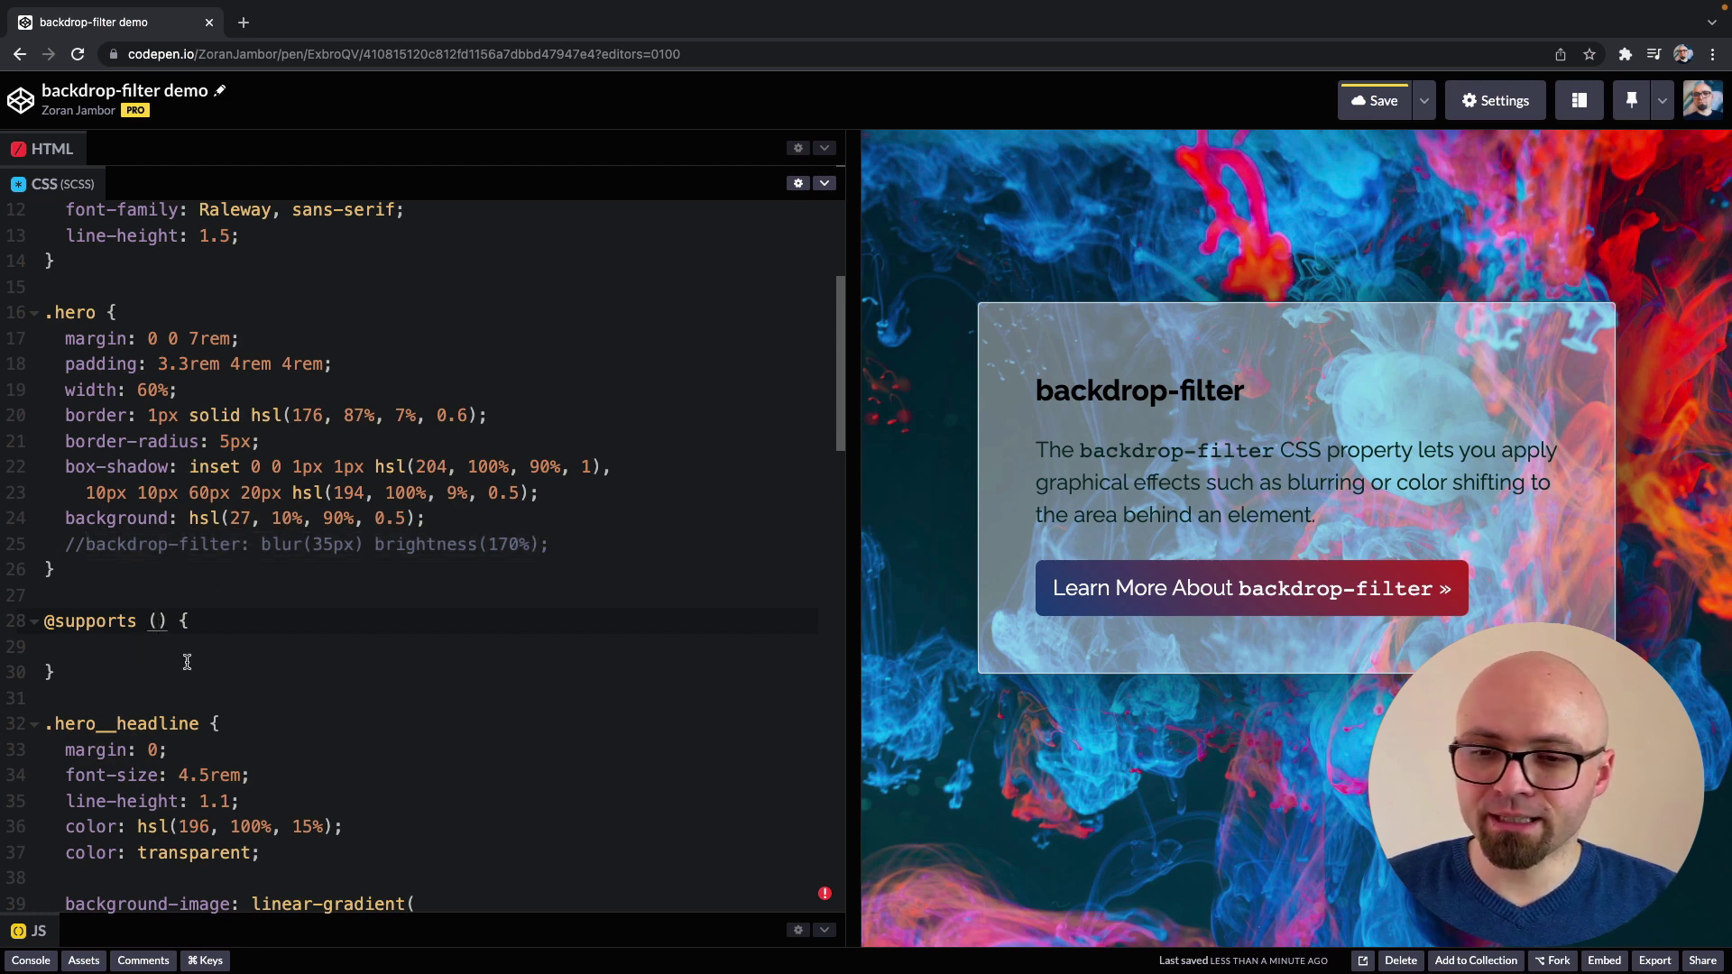
key("ctrl+v")
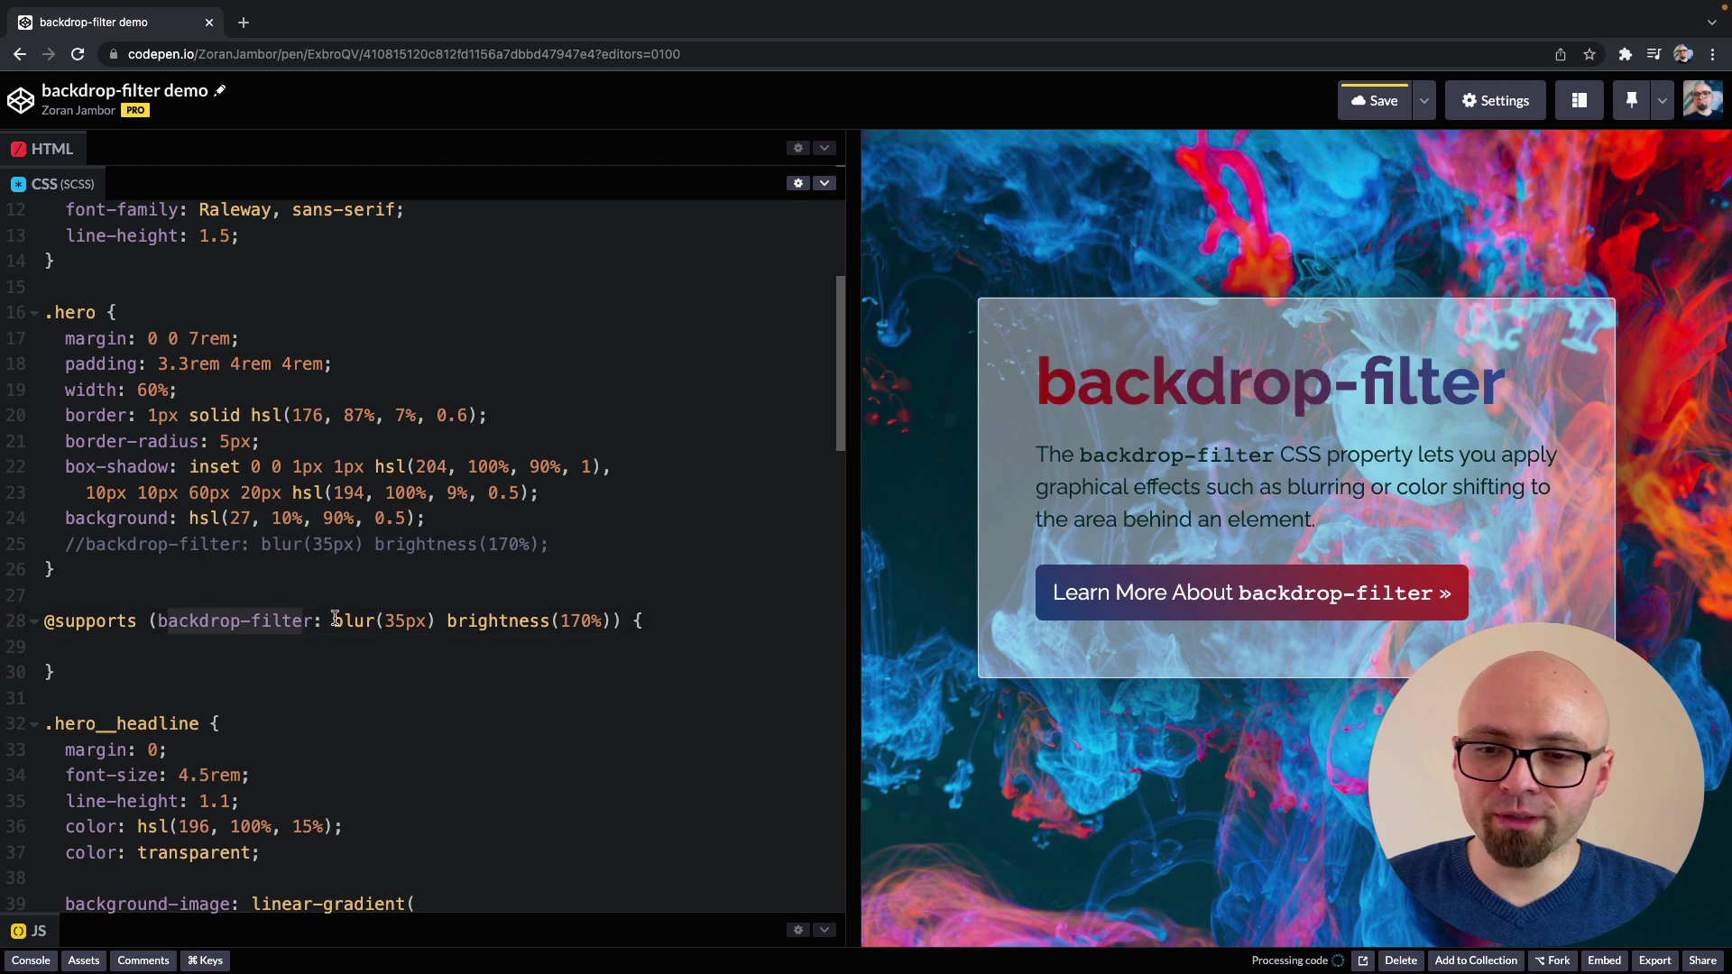
key("End")
type(".hero")
key("Return")
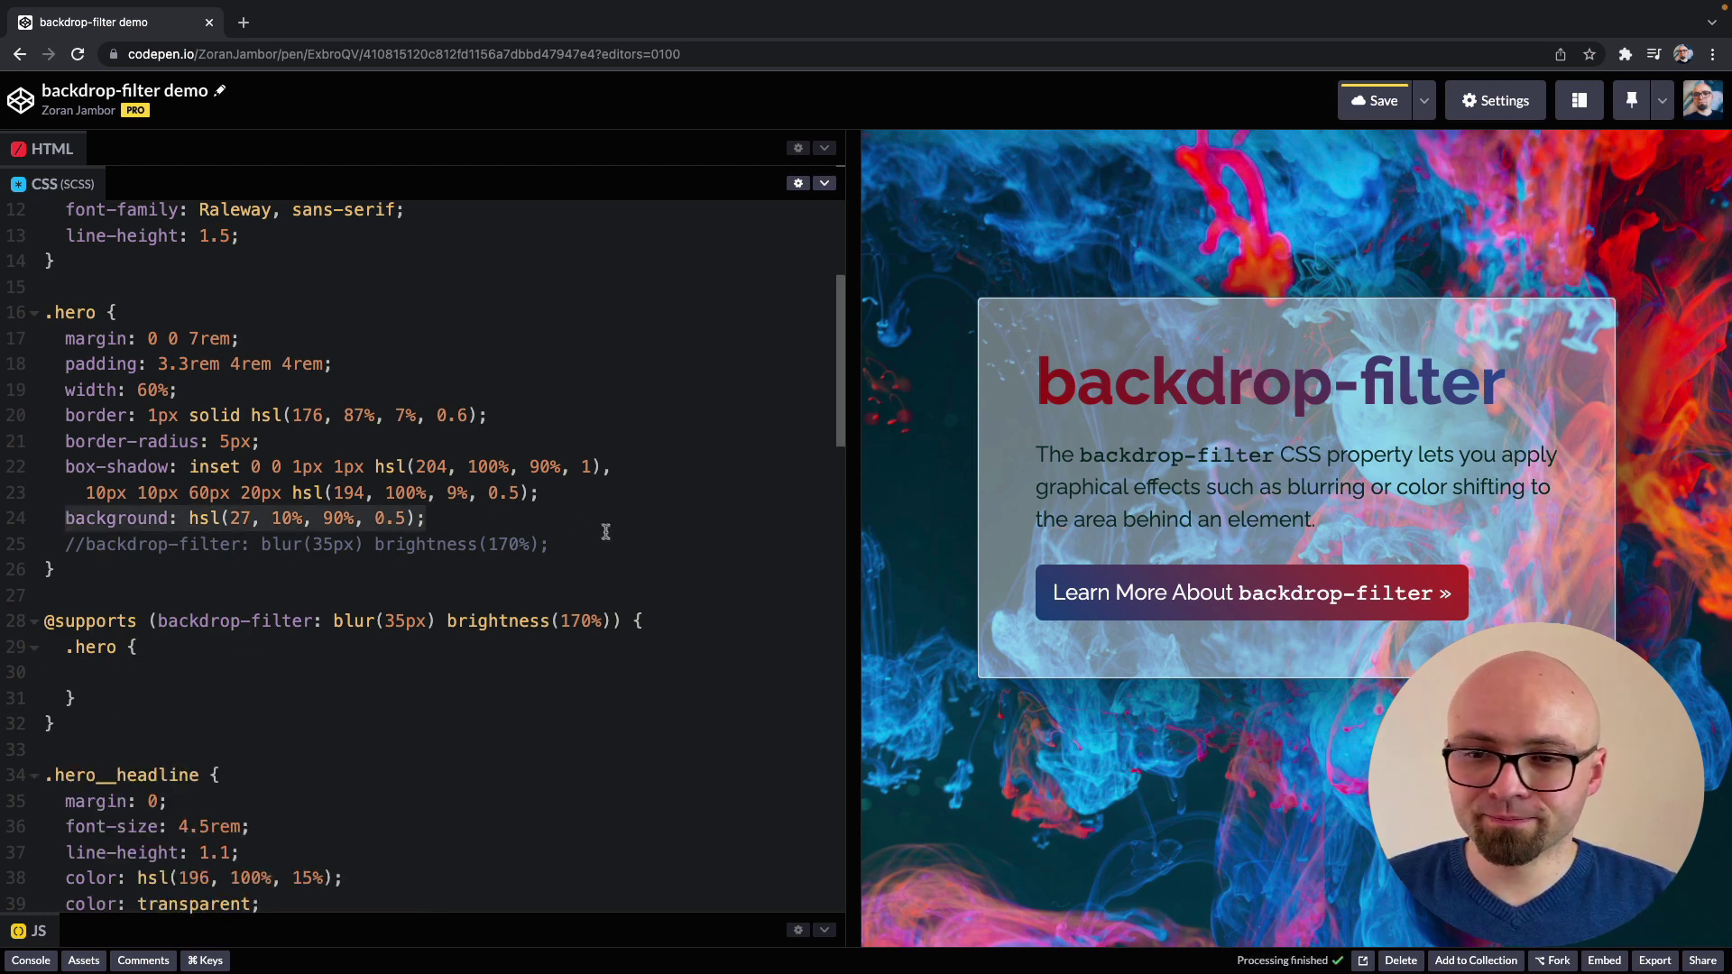
Delete the commented backdrop-filter line and raise the card background alpha from 0.5 to 0.9.
left_click_drag(63, 516, 609, 541)
key("ctrl+c")
key("Right")
key("shift+Home")
key("BackSpace")
key("BackSpace")
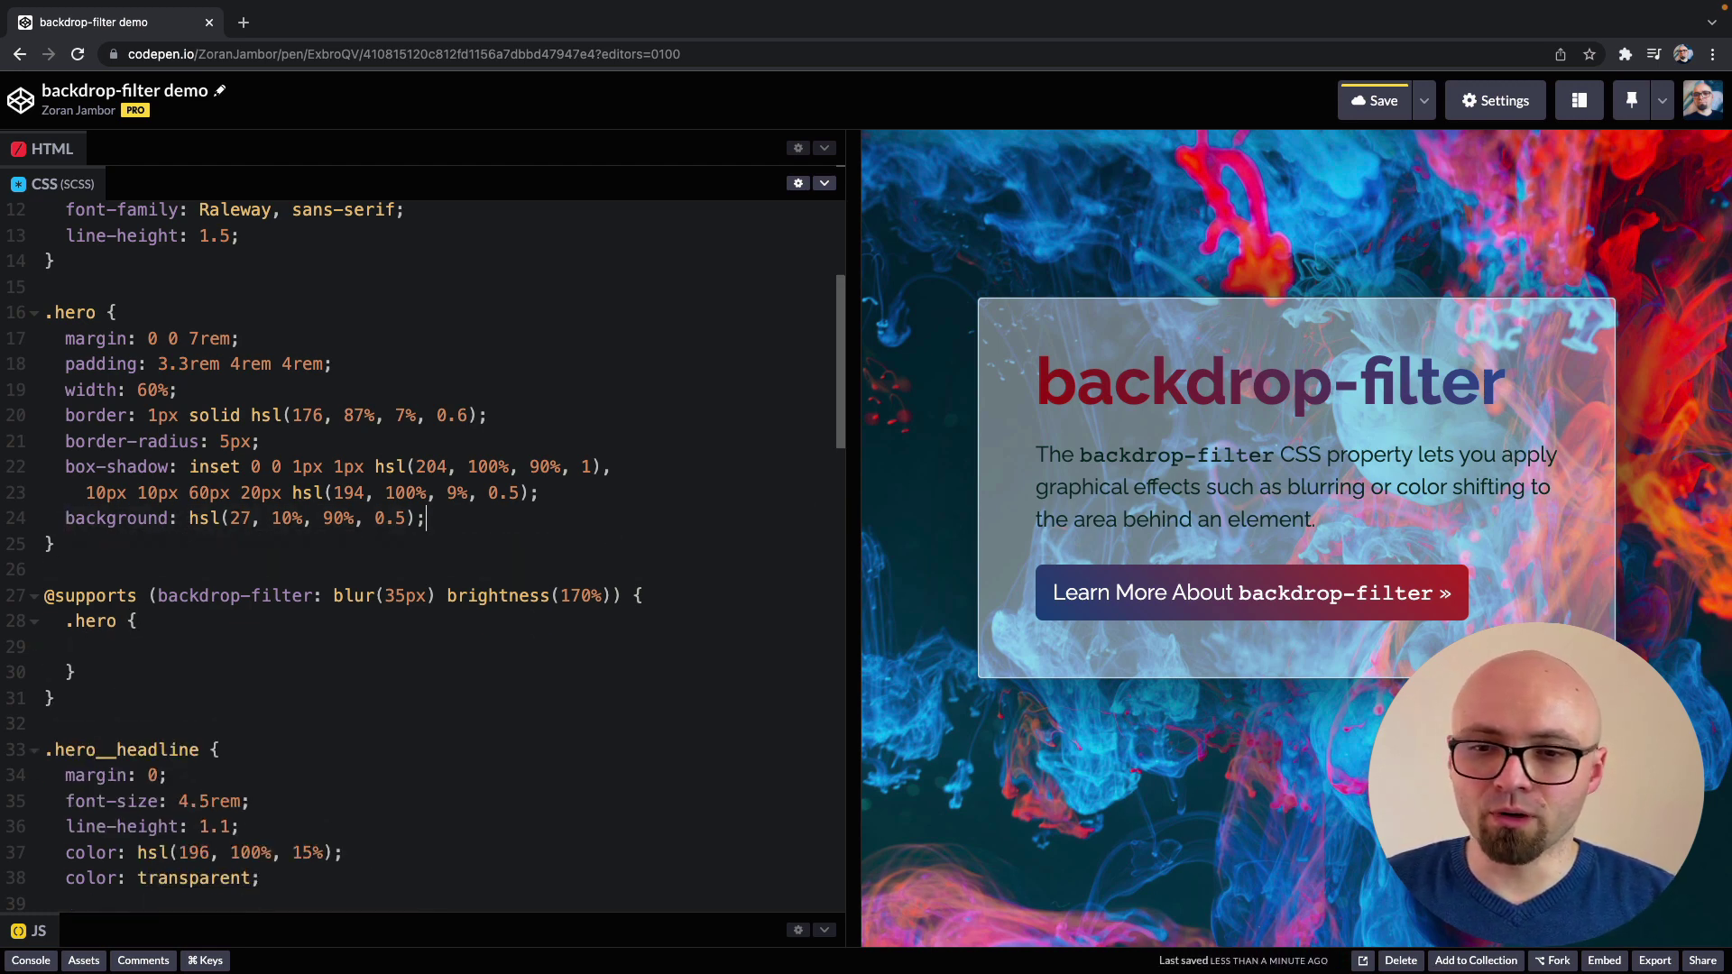
key("Left")
key("Left")
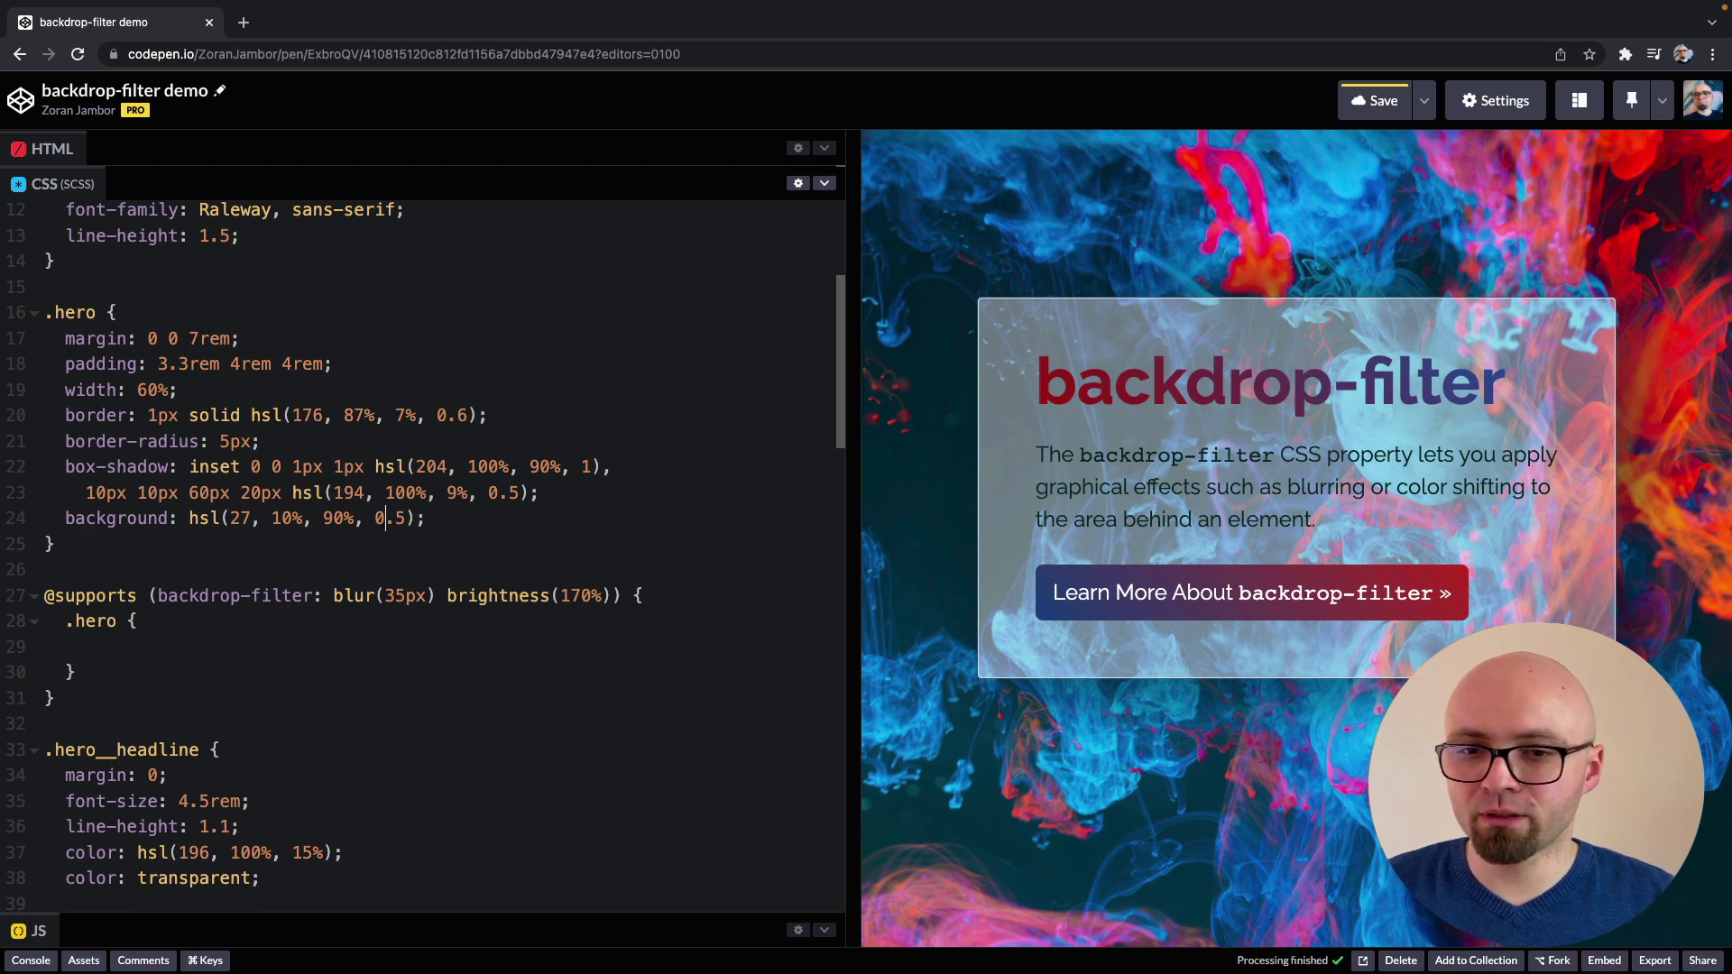
key("Delete")
type("9")
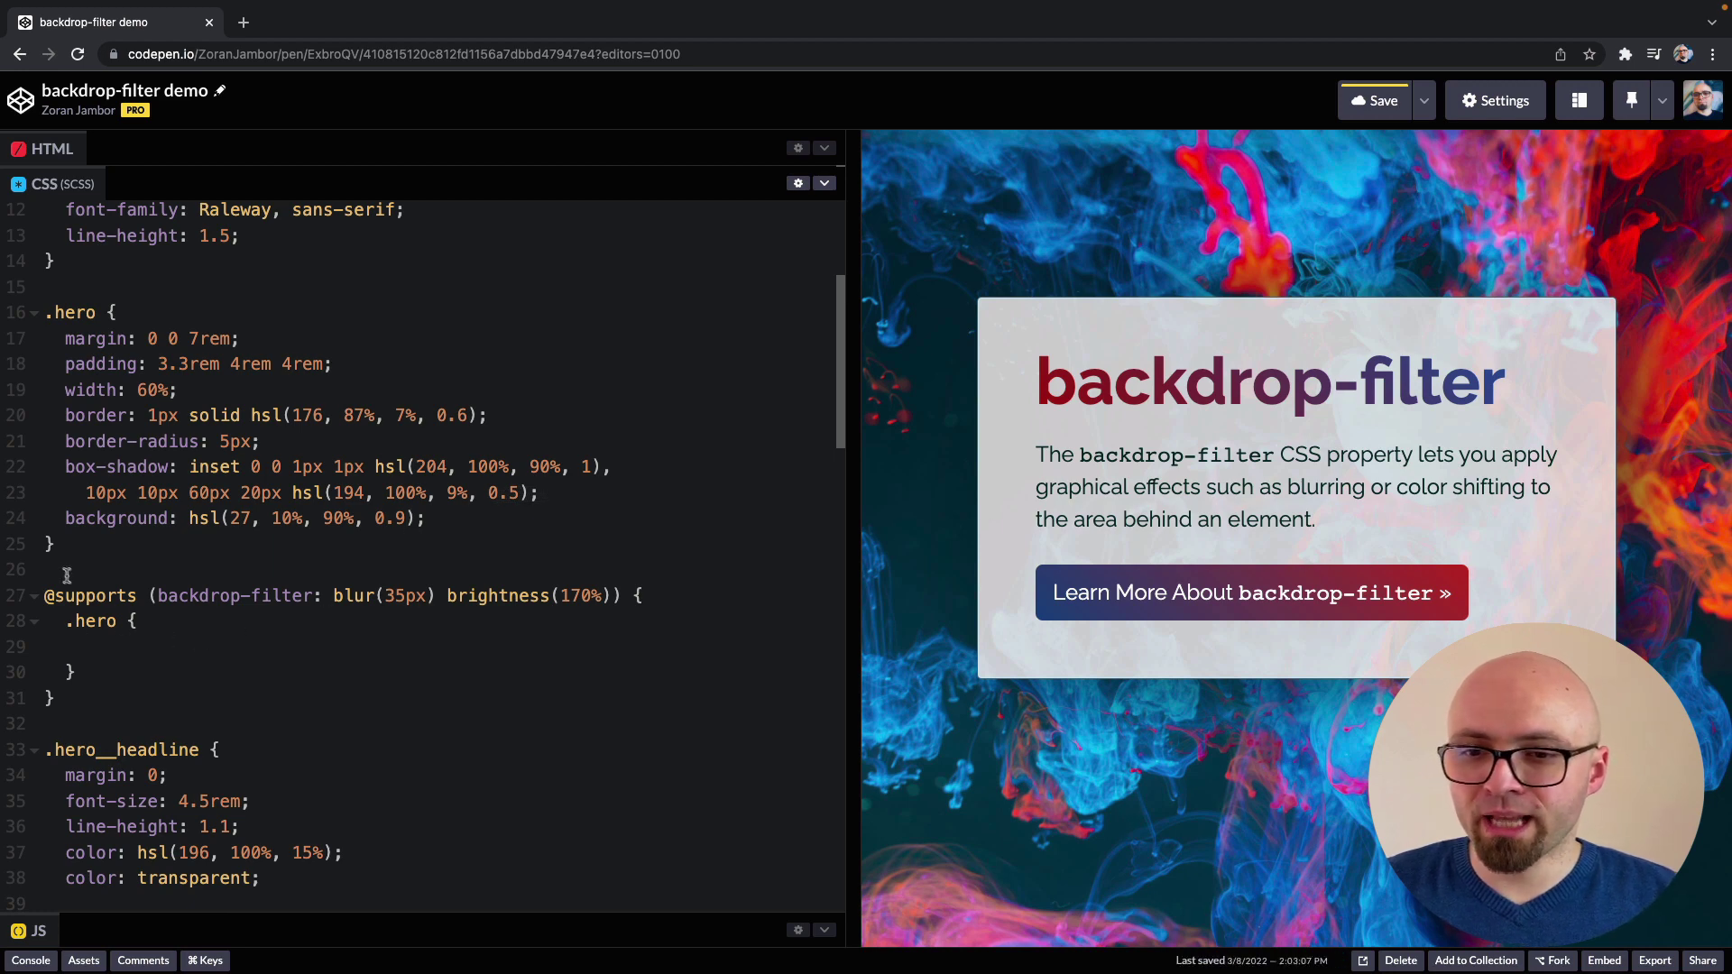
Give the nested .hero a 0.5-alpha background and blur(35px) brightness(170%), then test deleting and undoing.
key("ctrl+v")
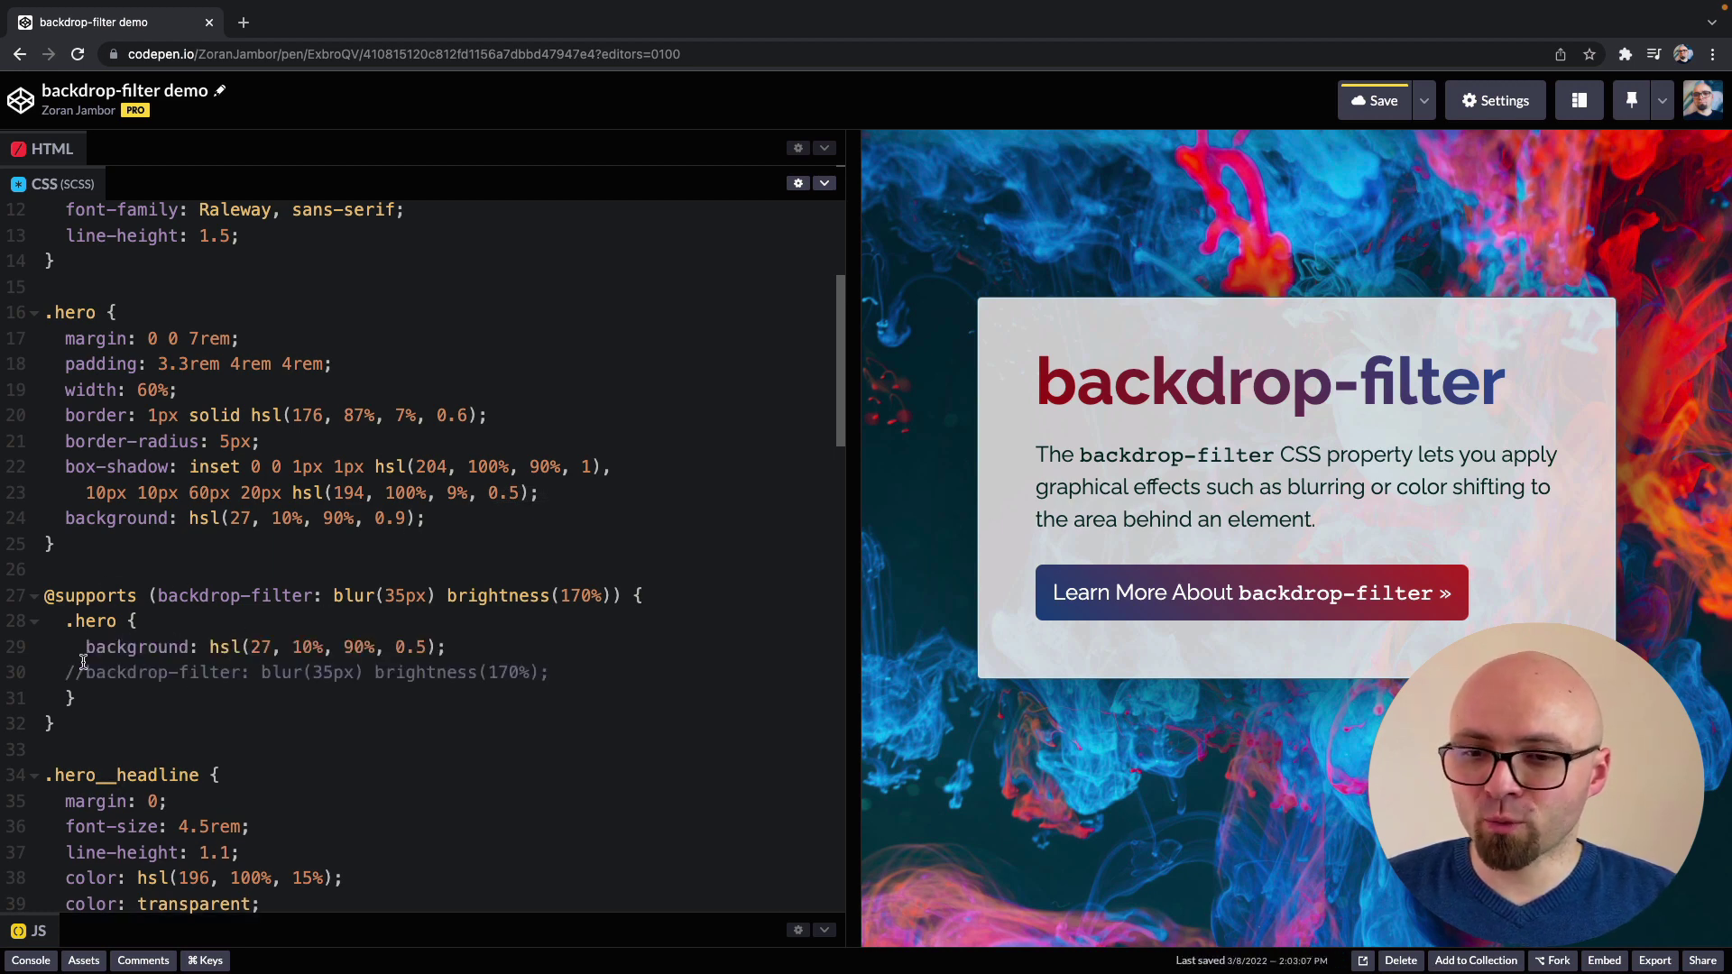
key("ctrl+slash")
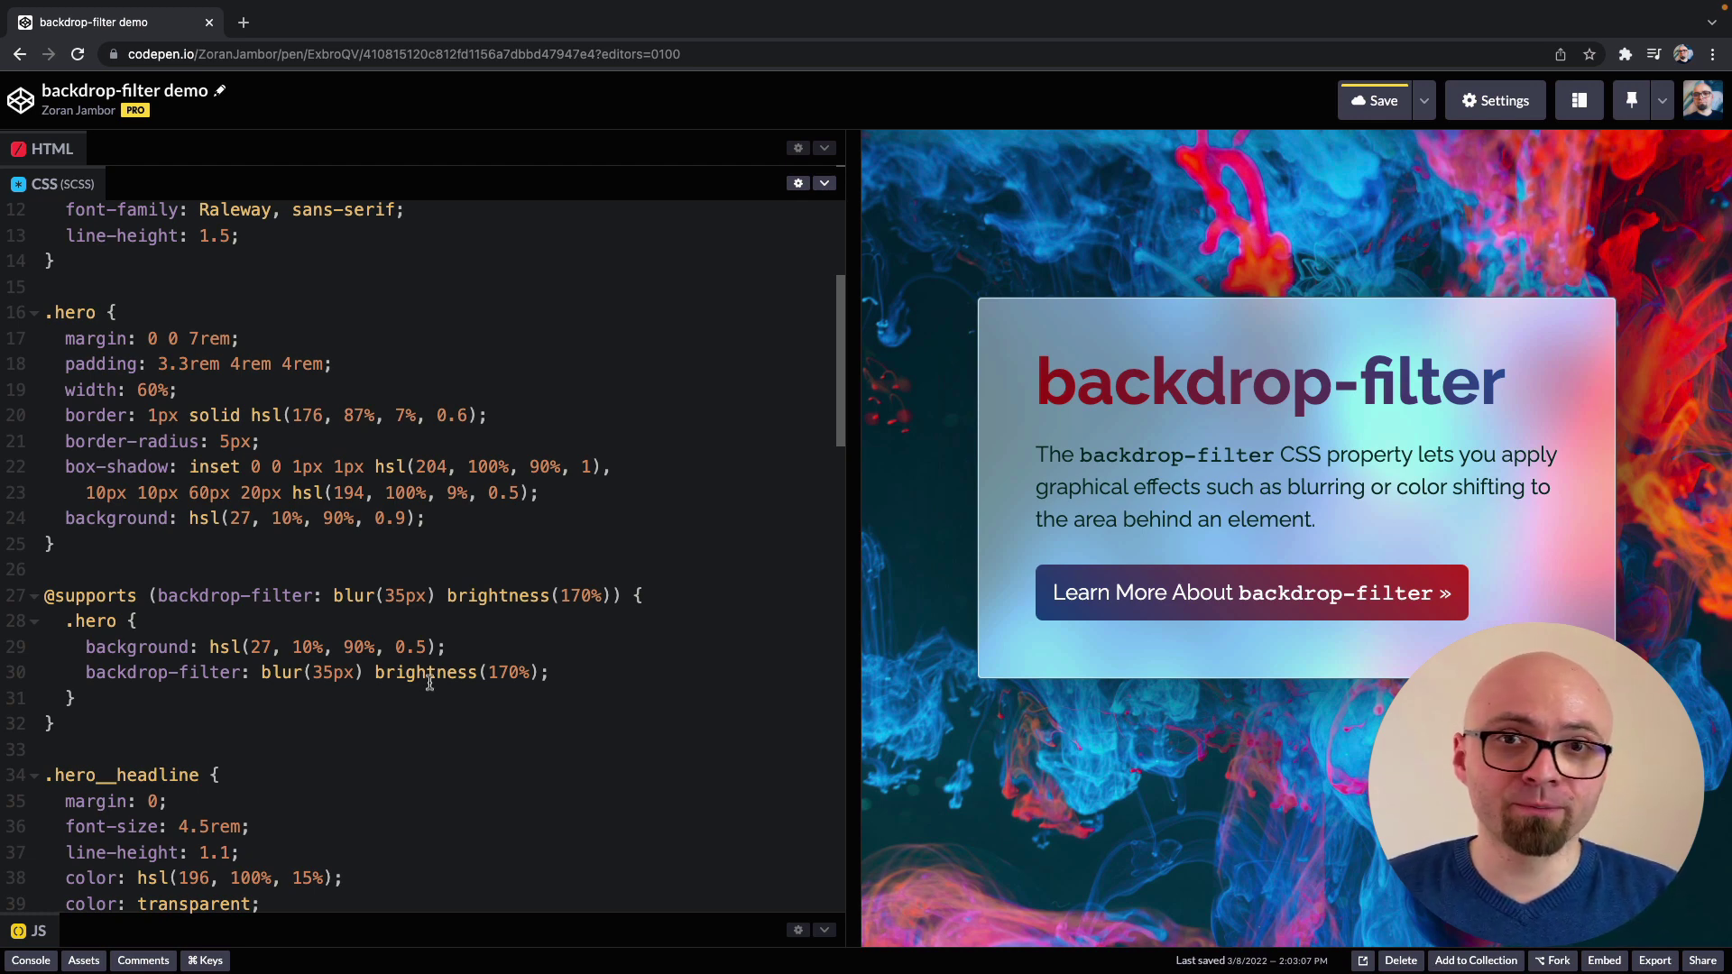
left_click_drag(88, 701, 43, 601)
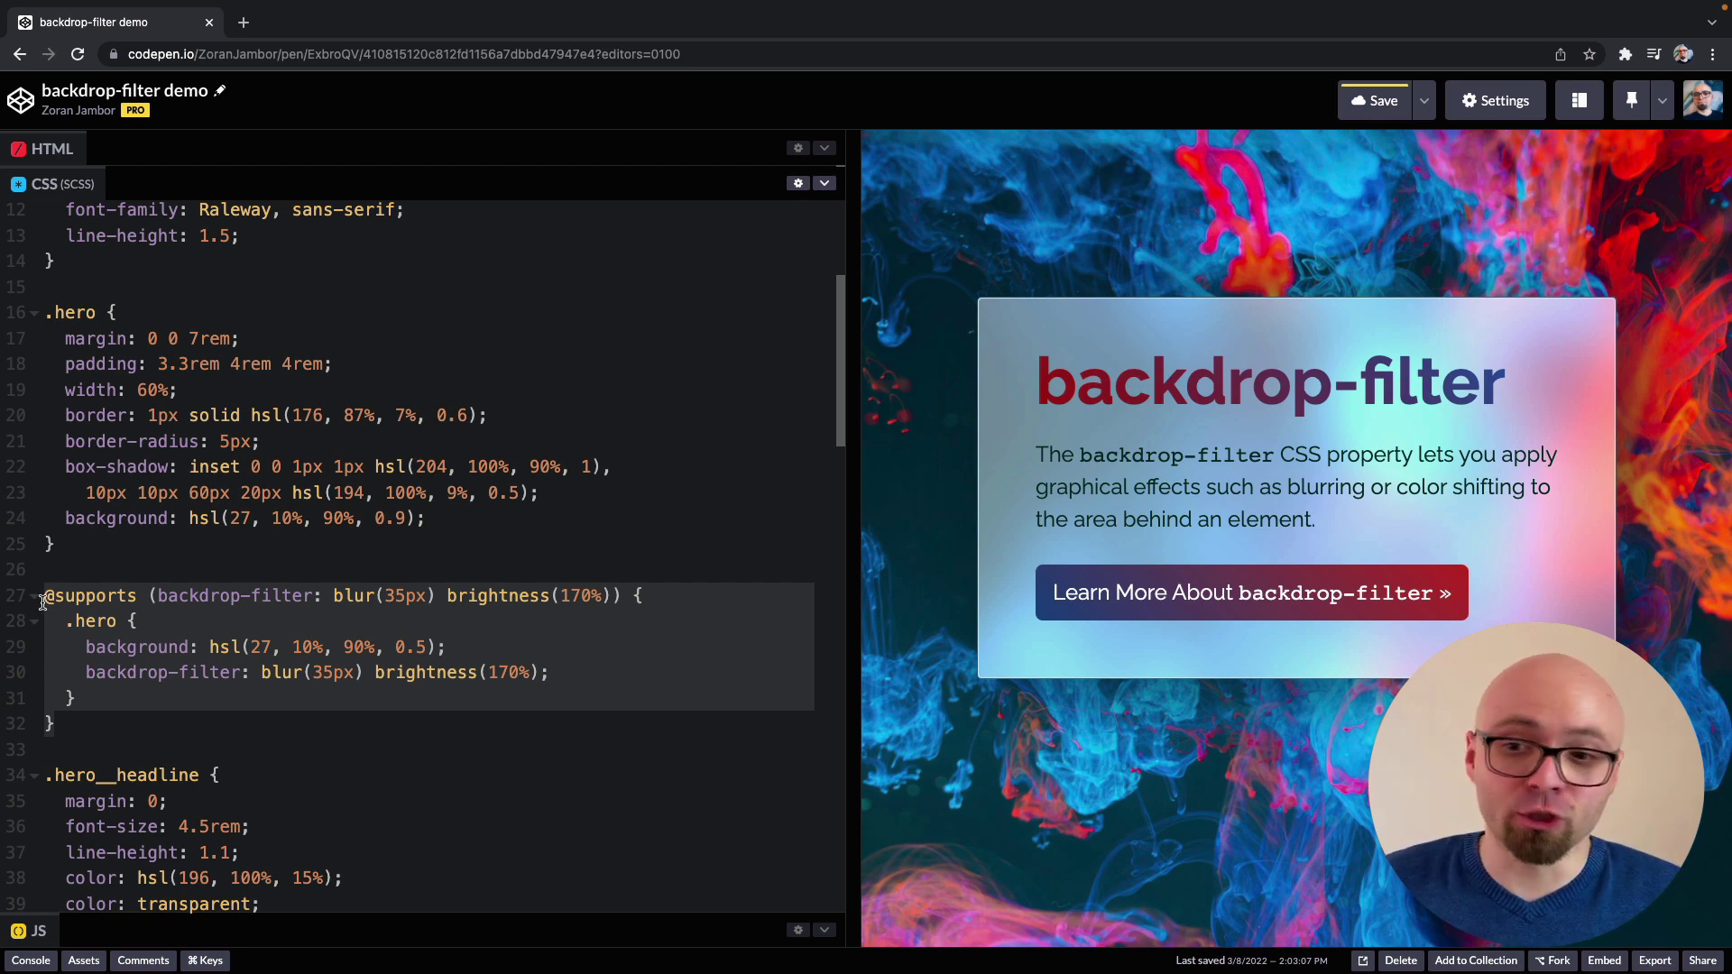
key("BackSpace")
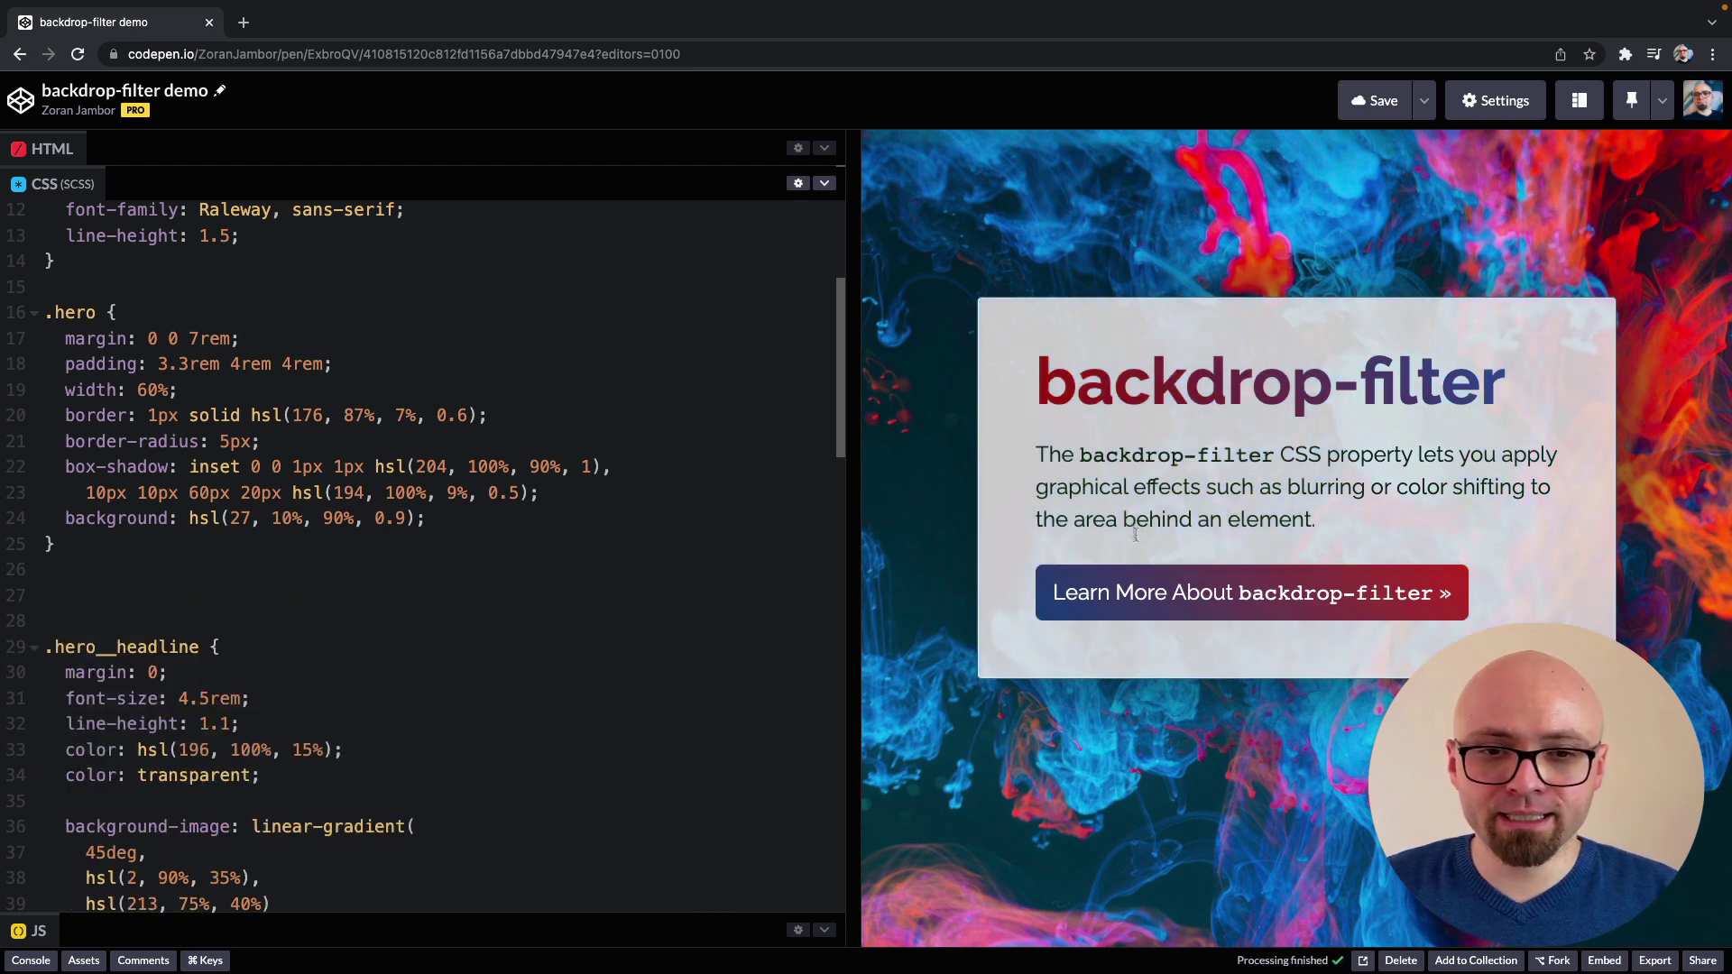
key("ctrl+z")
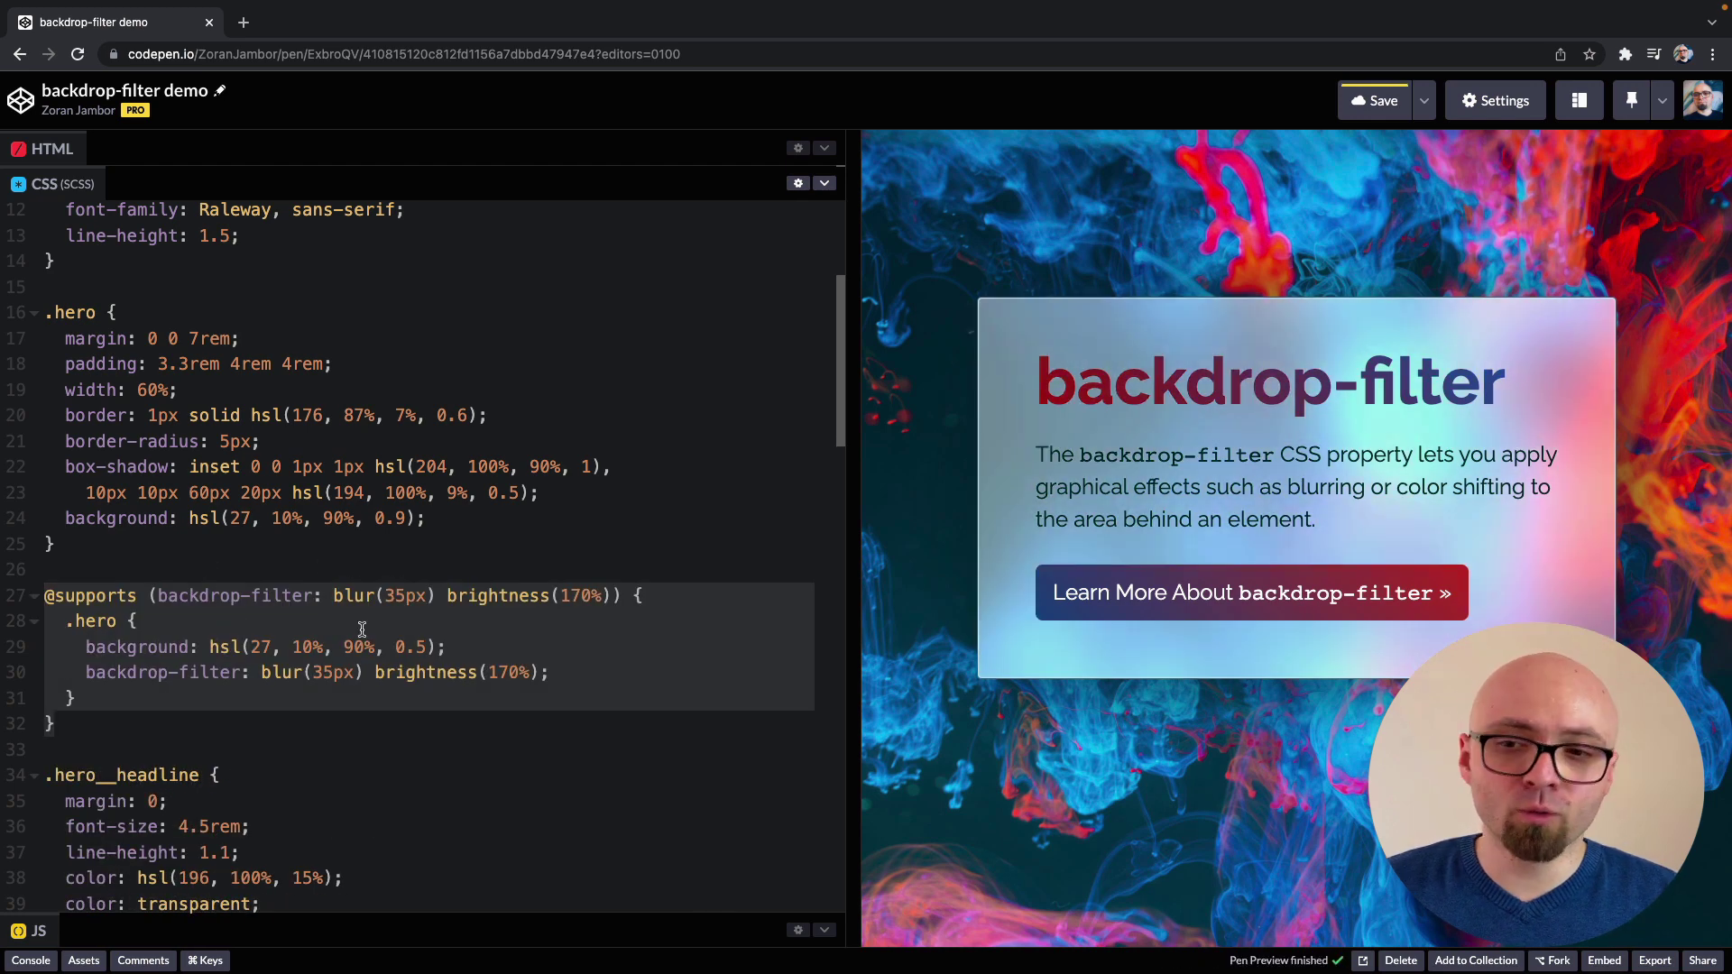
left_click(236, 673)
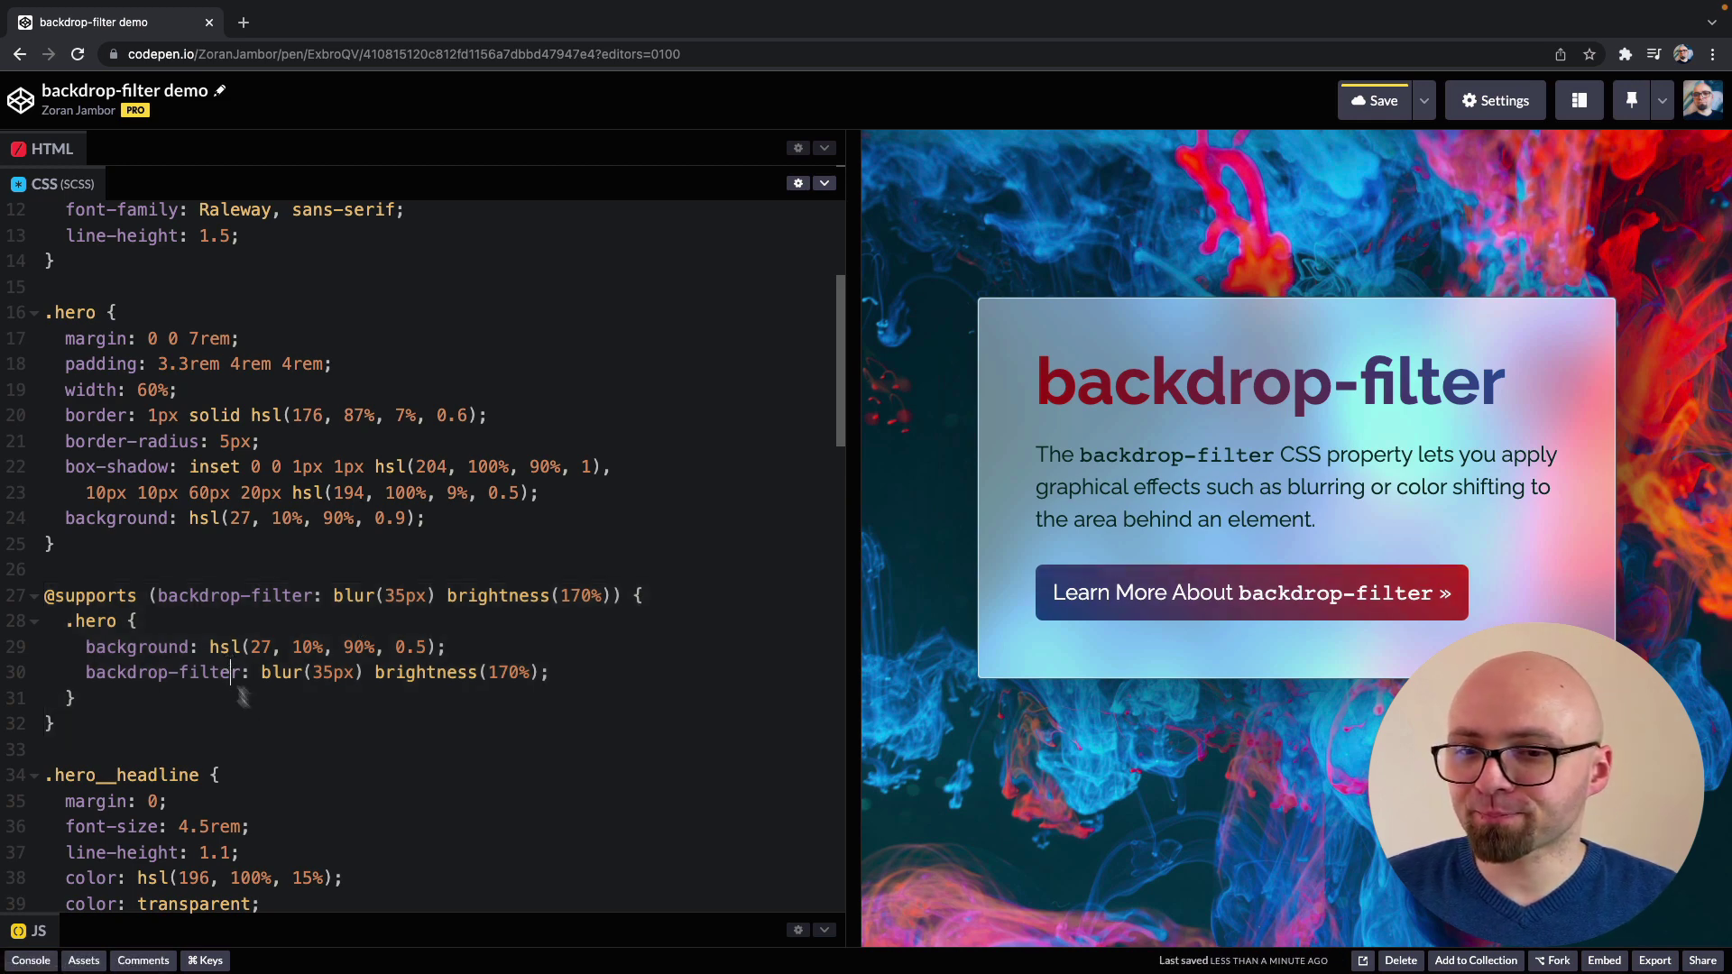
scroll(257, 691, "down", 5)
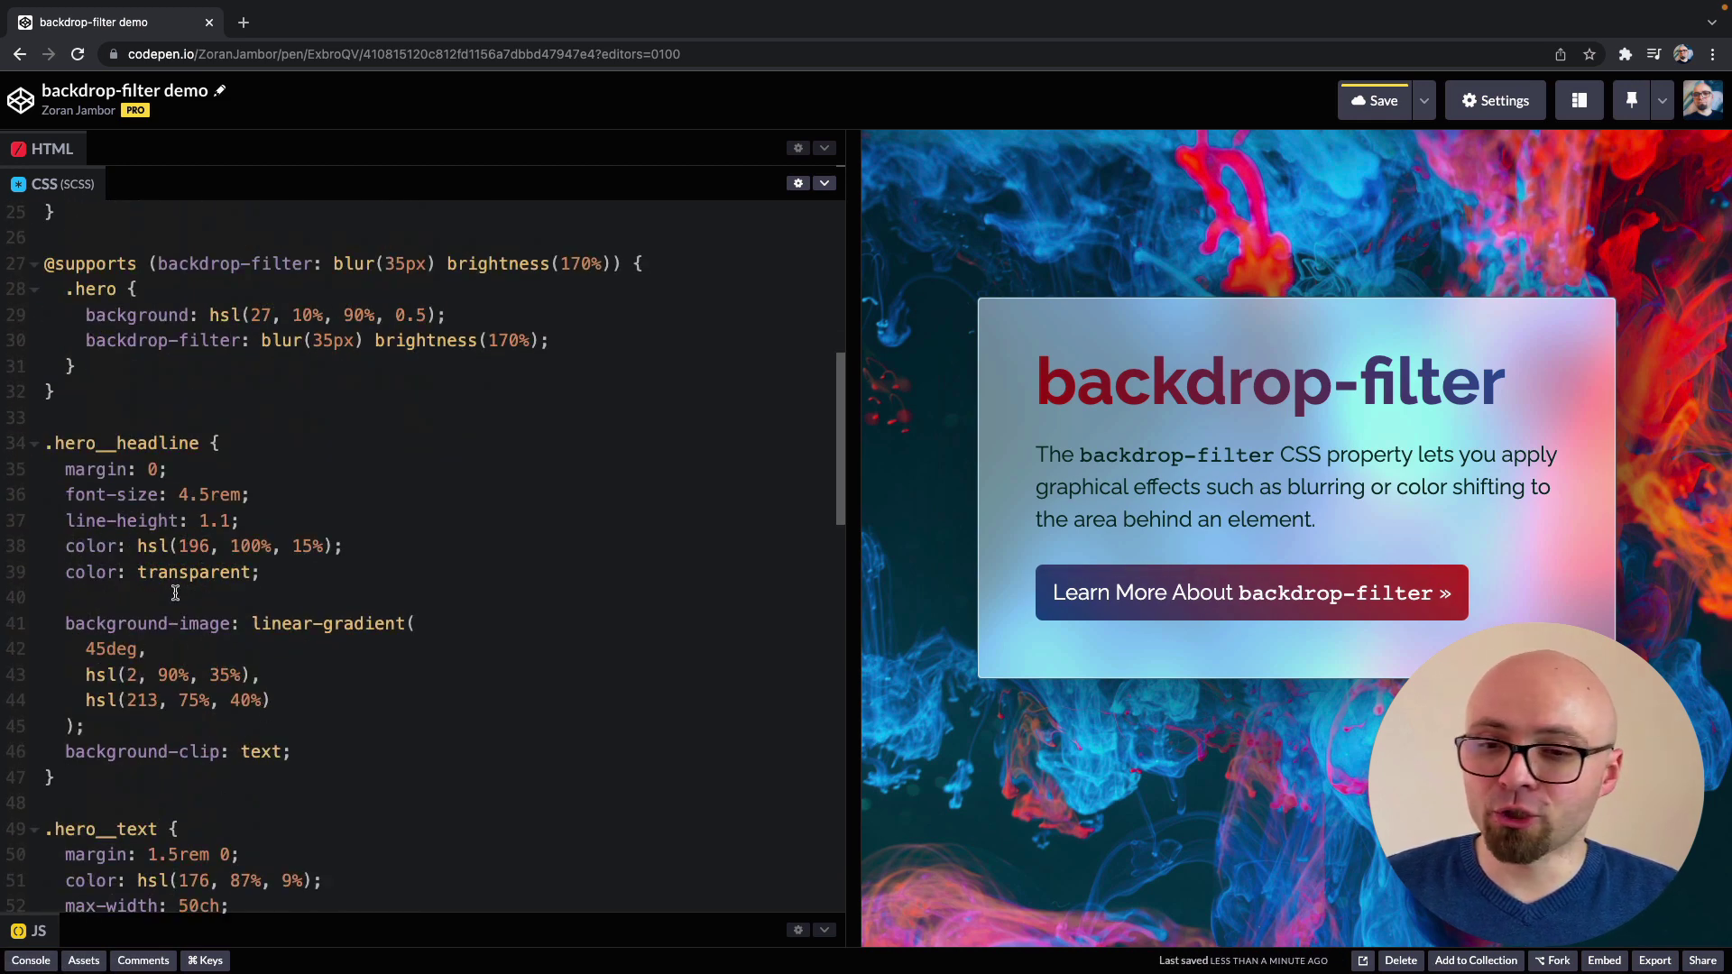
Comment out background-clip: text in .hero__headline, then select the transparent colour line.
left_click_drag(63, 751, 359, 753)
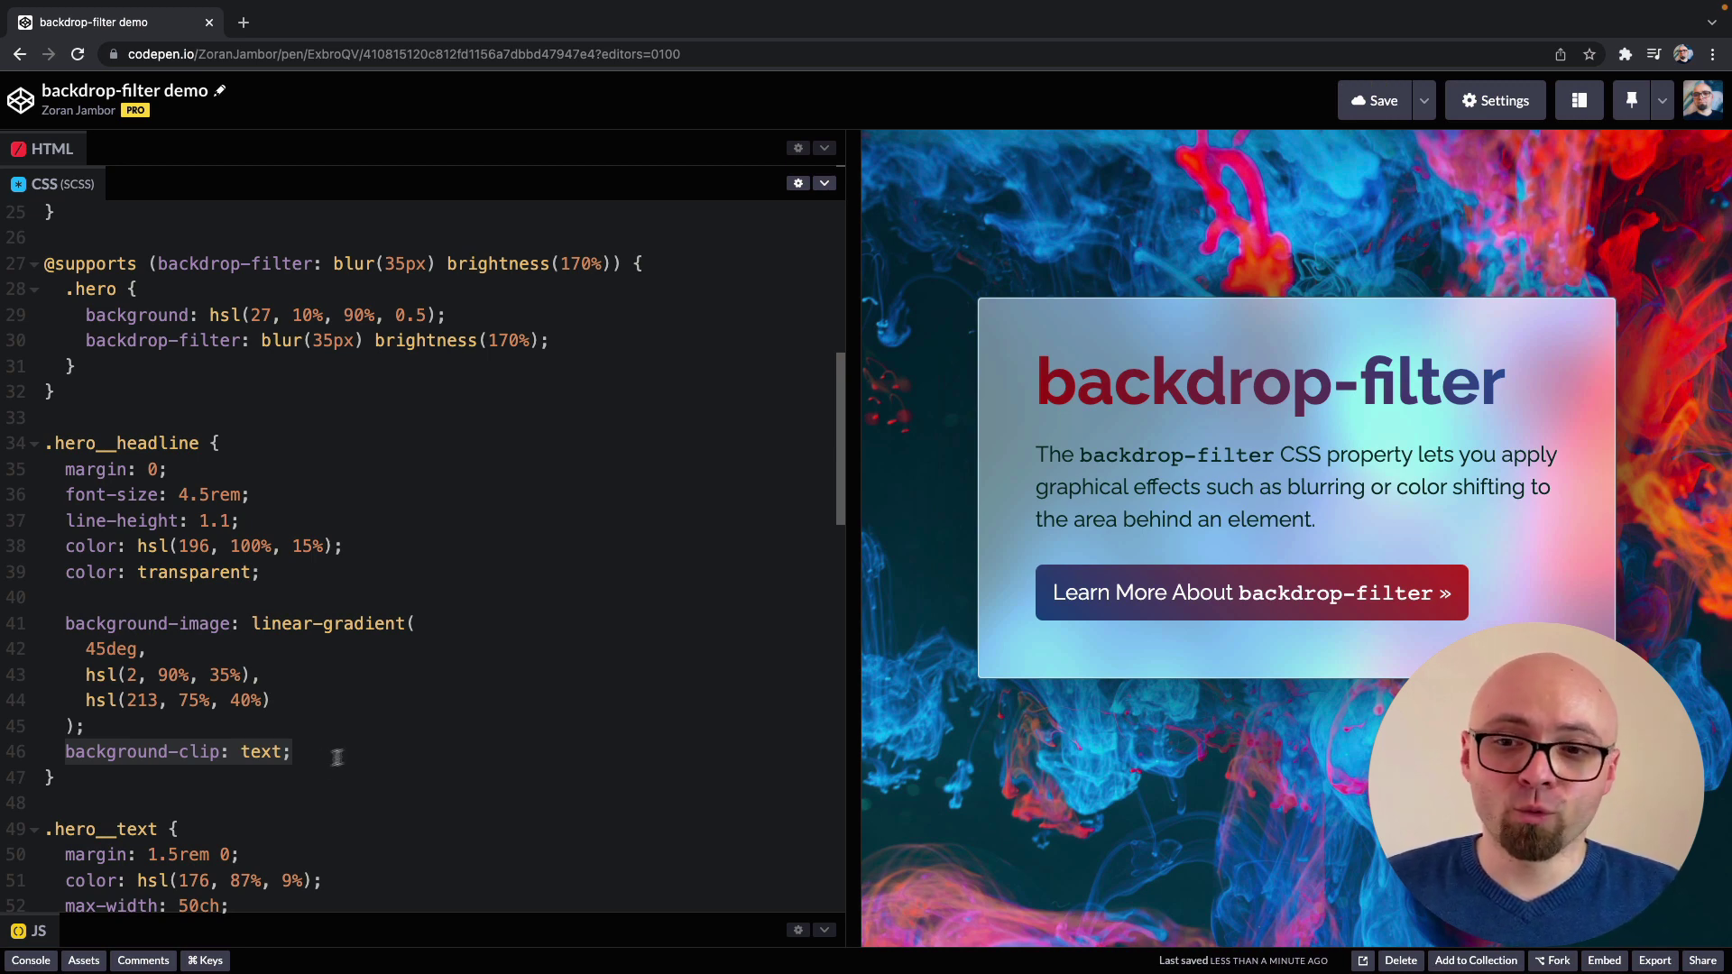
left_click(329, 759)
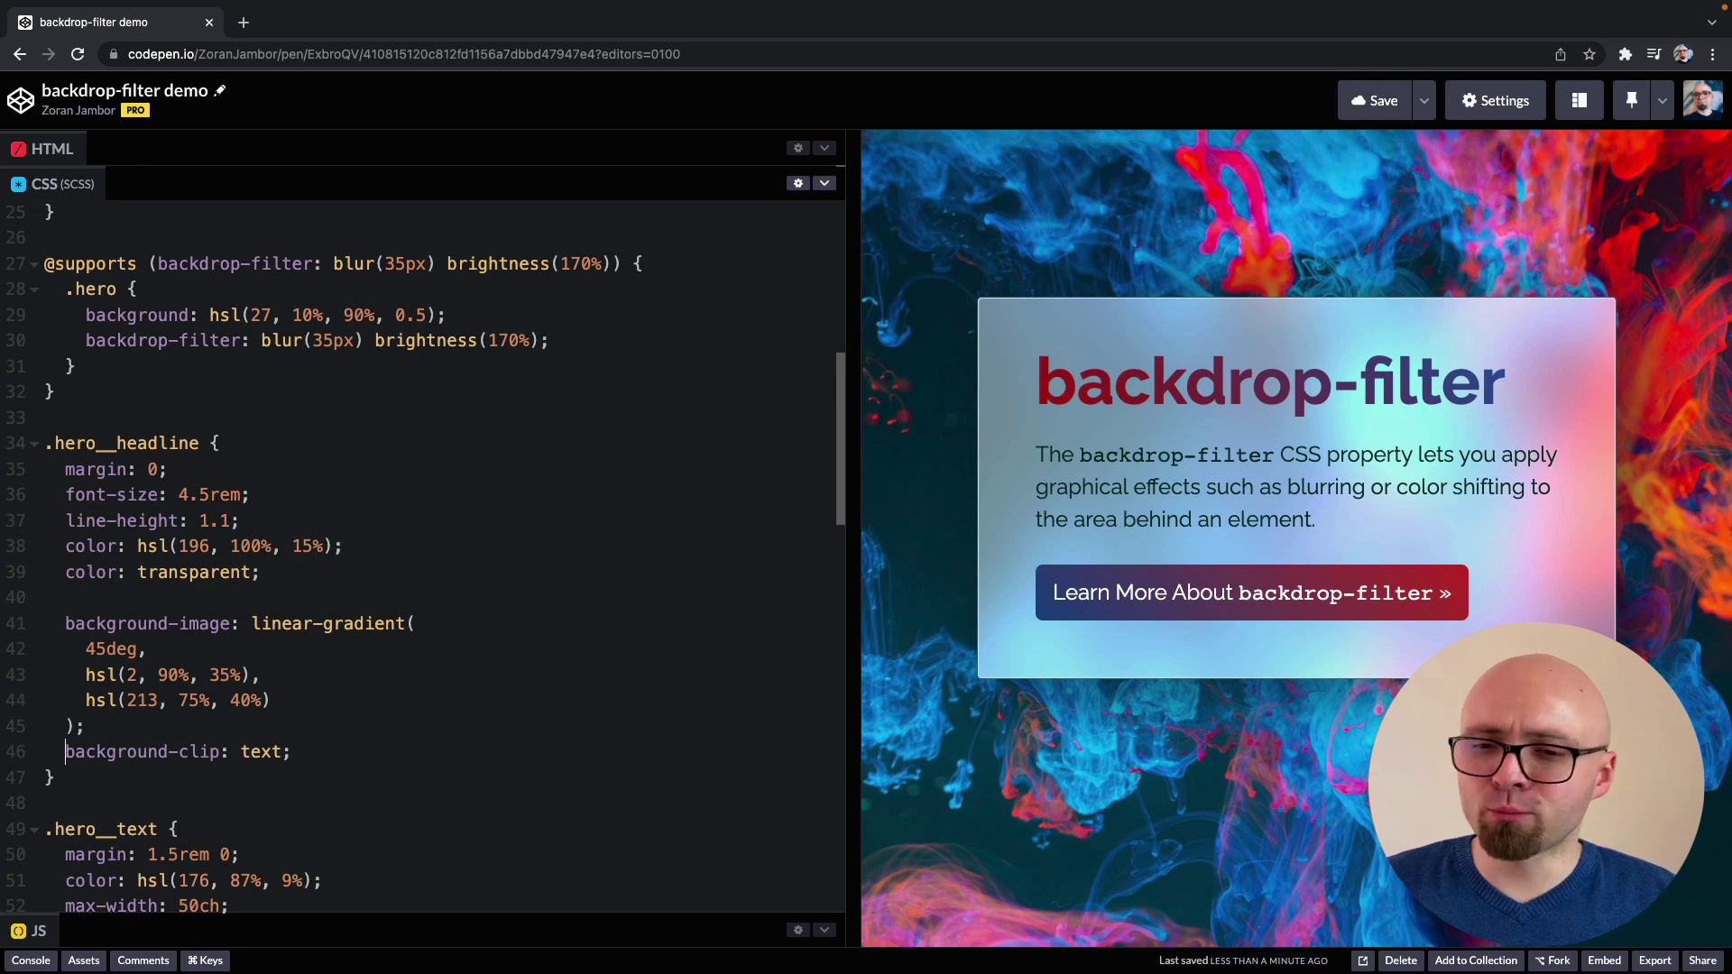
key("ctrl+slash")
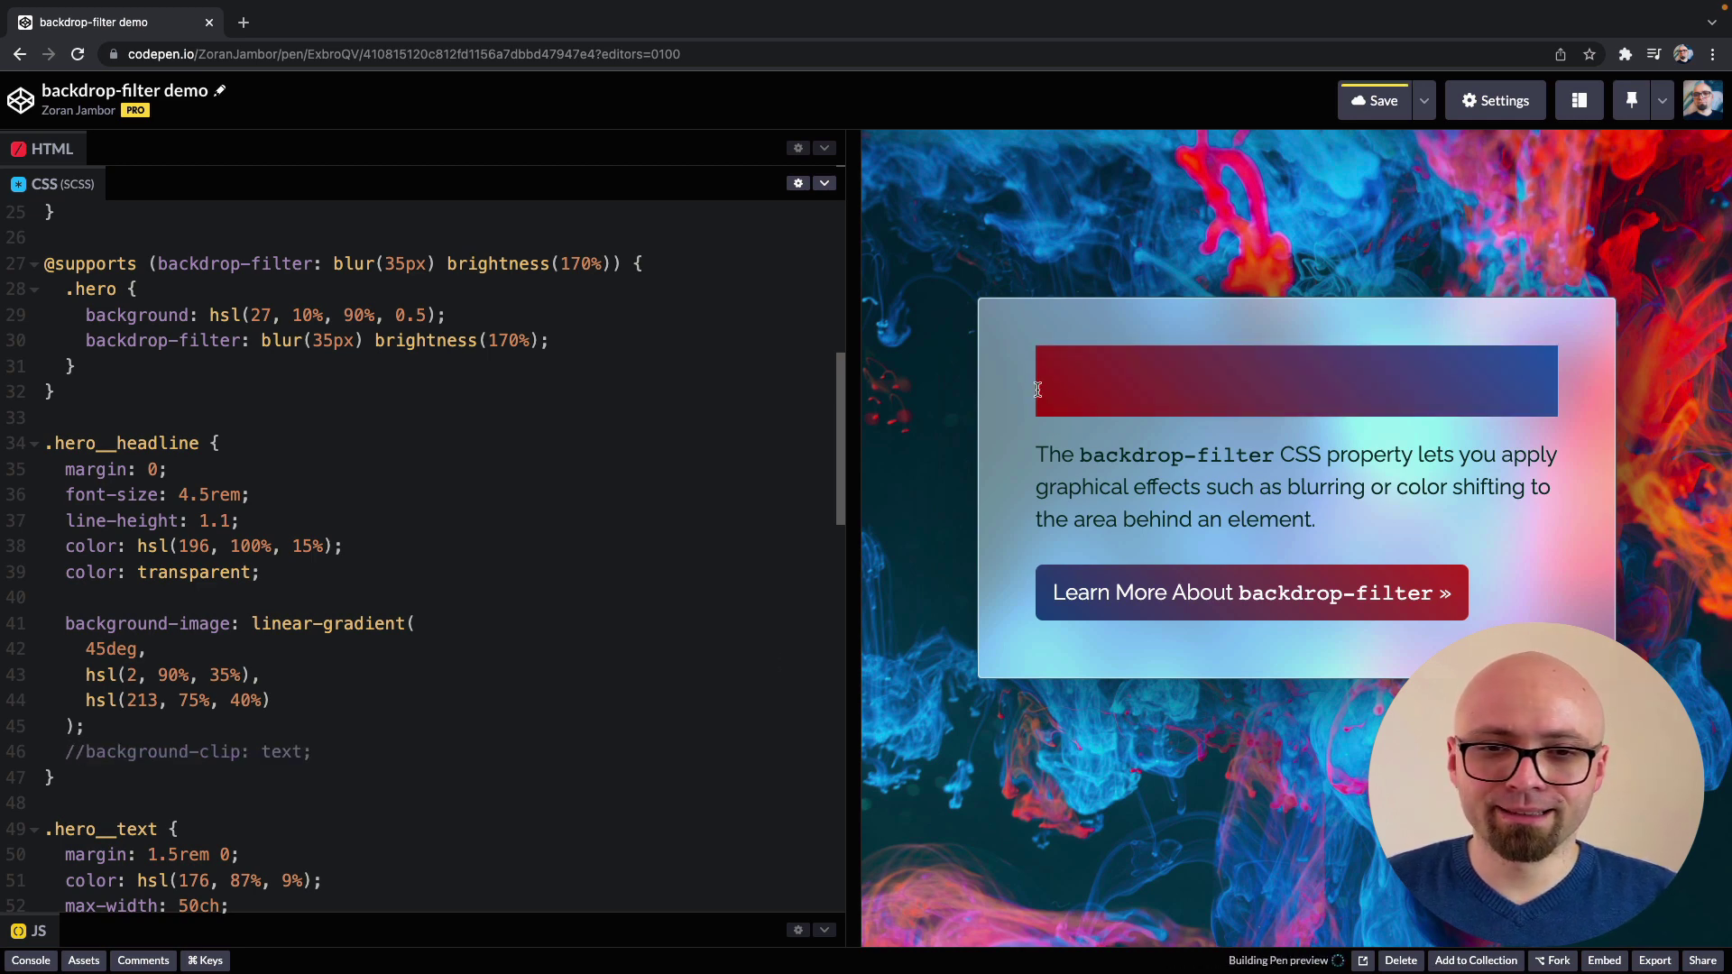
scroll(229, 526, "down", 2)
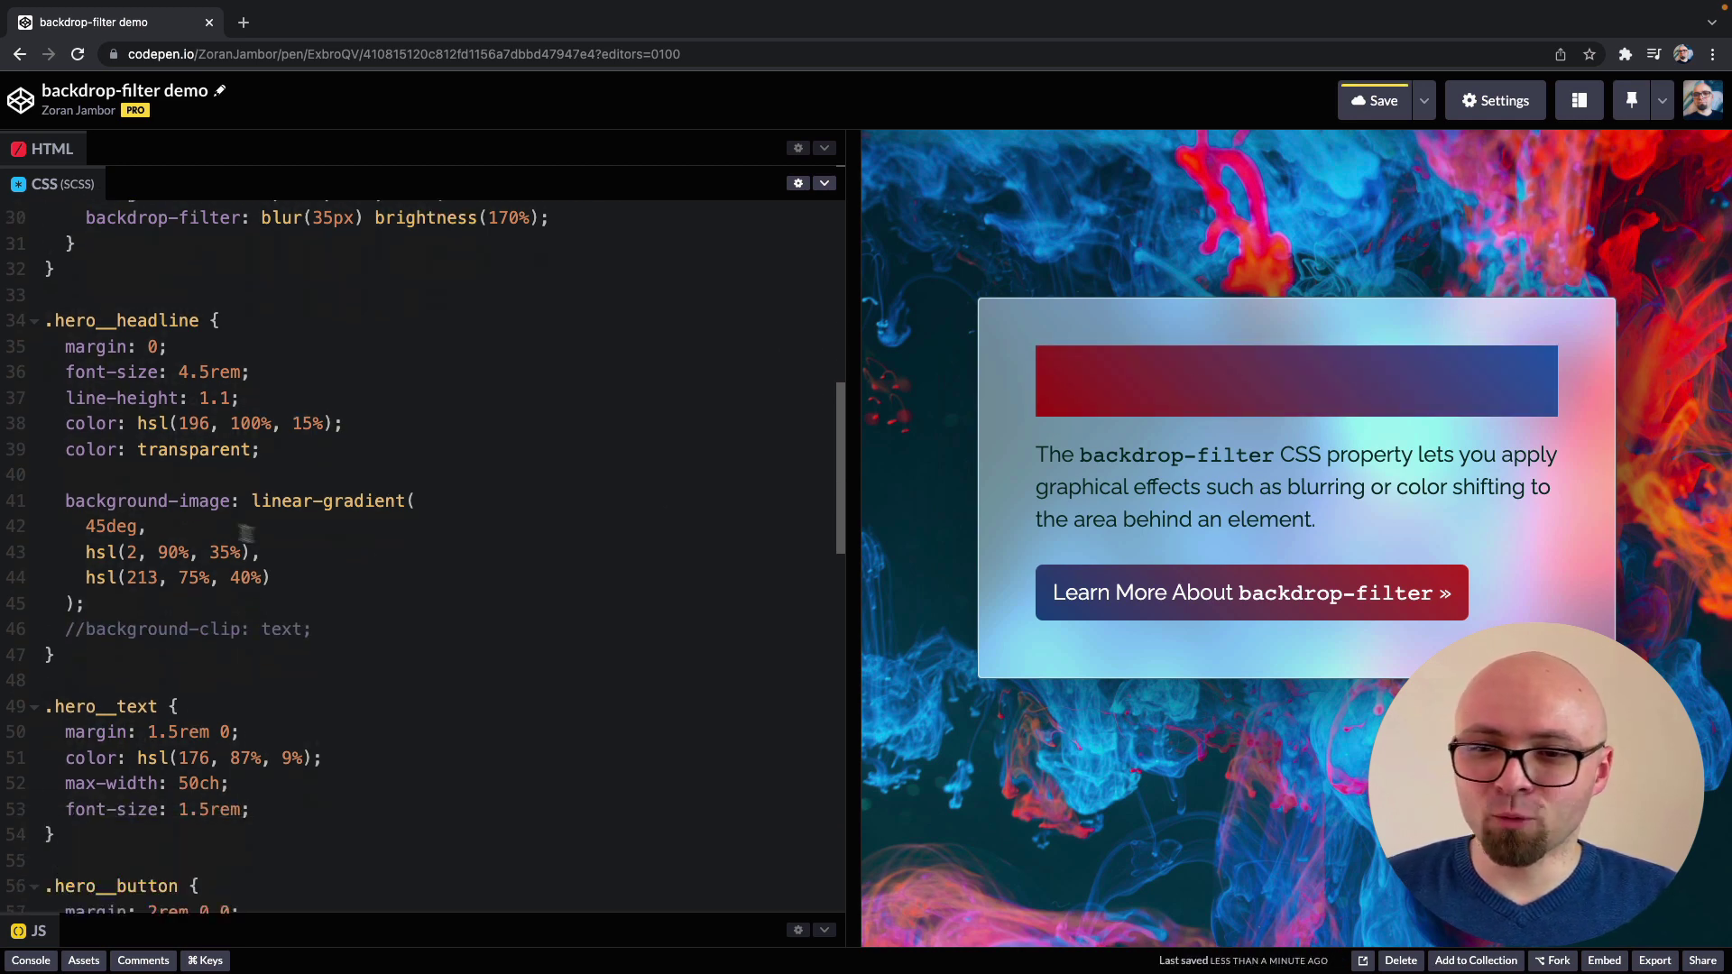
left_click_drag(60, 448, 264, 451)
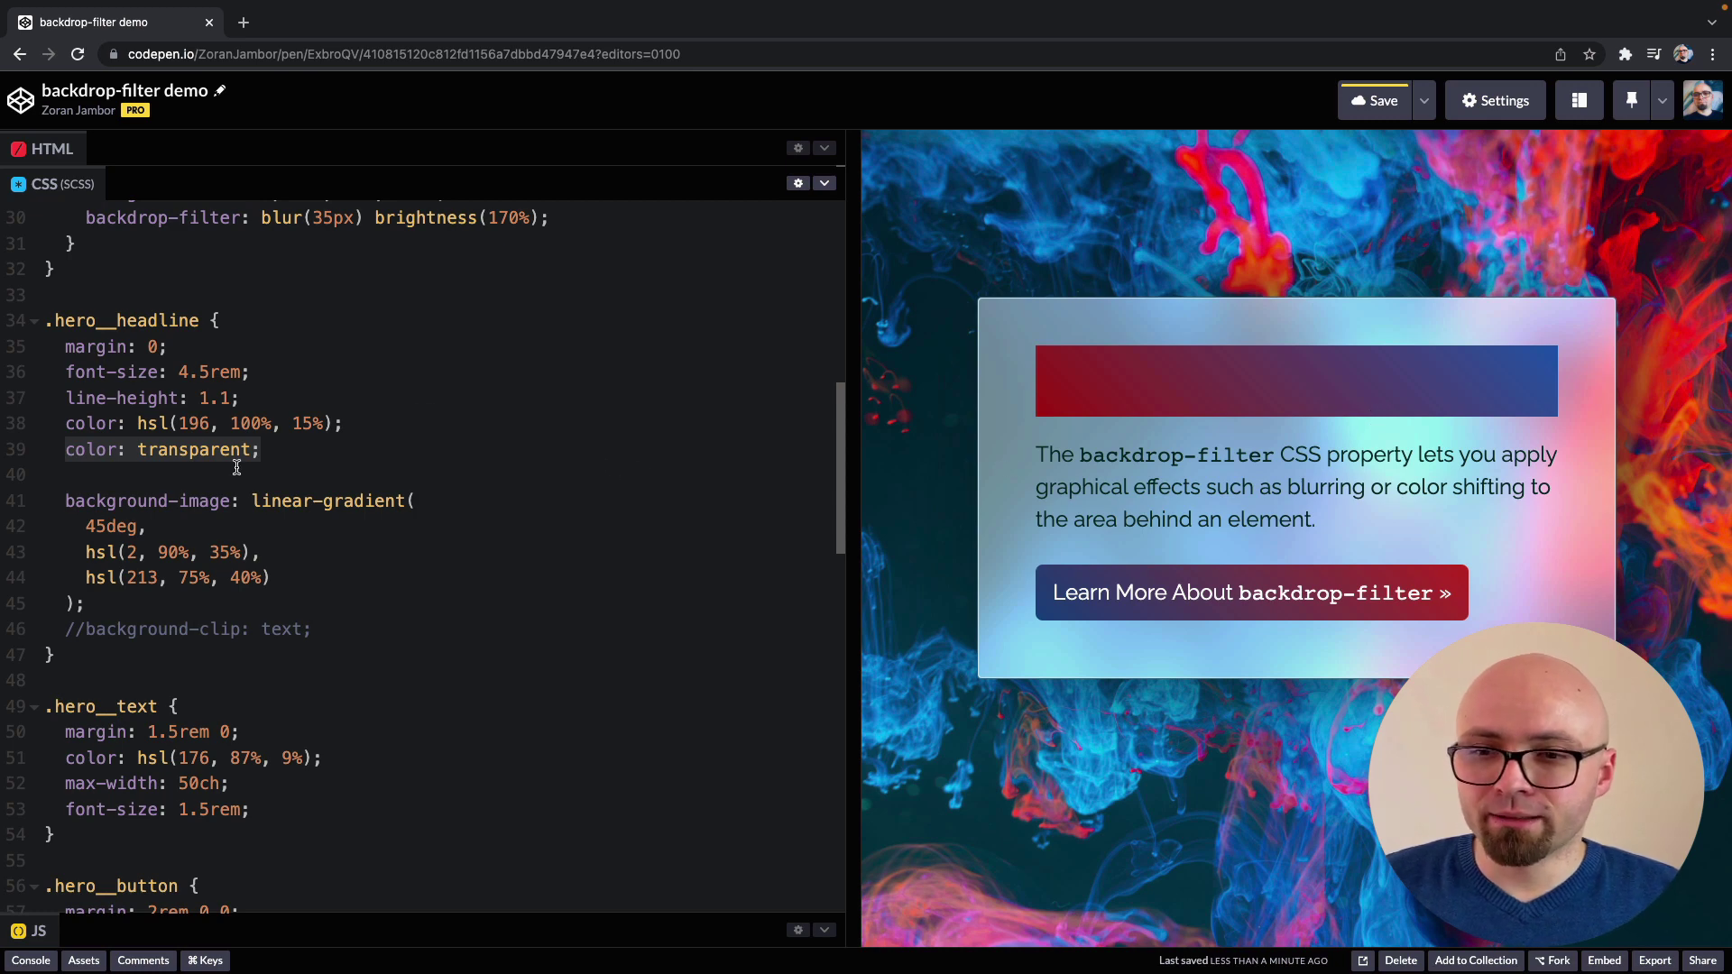
scroll(190, 603, "down", 1)
left_click(189, 633)
key("Return")
key("Return")
type("@supports () {")
key("Return")
scroll(190, 631, "down", 1)
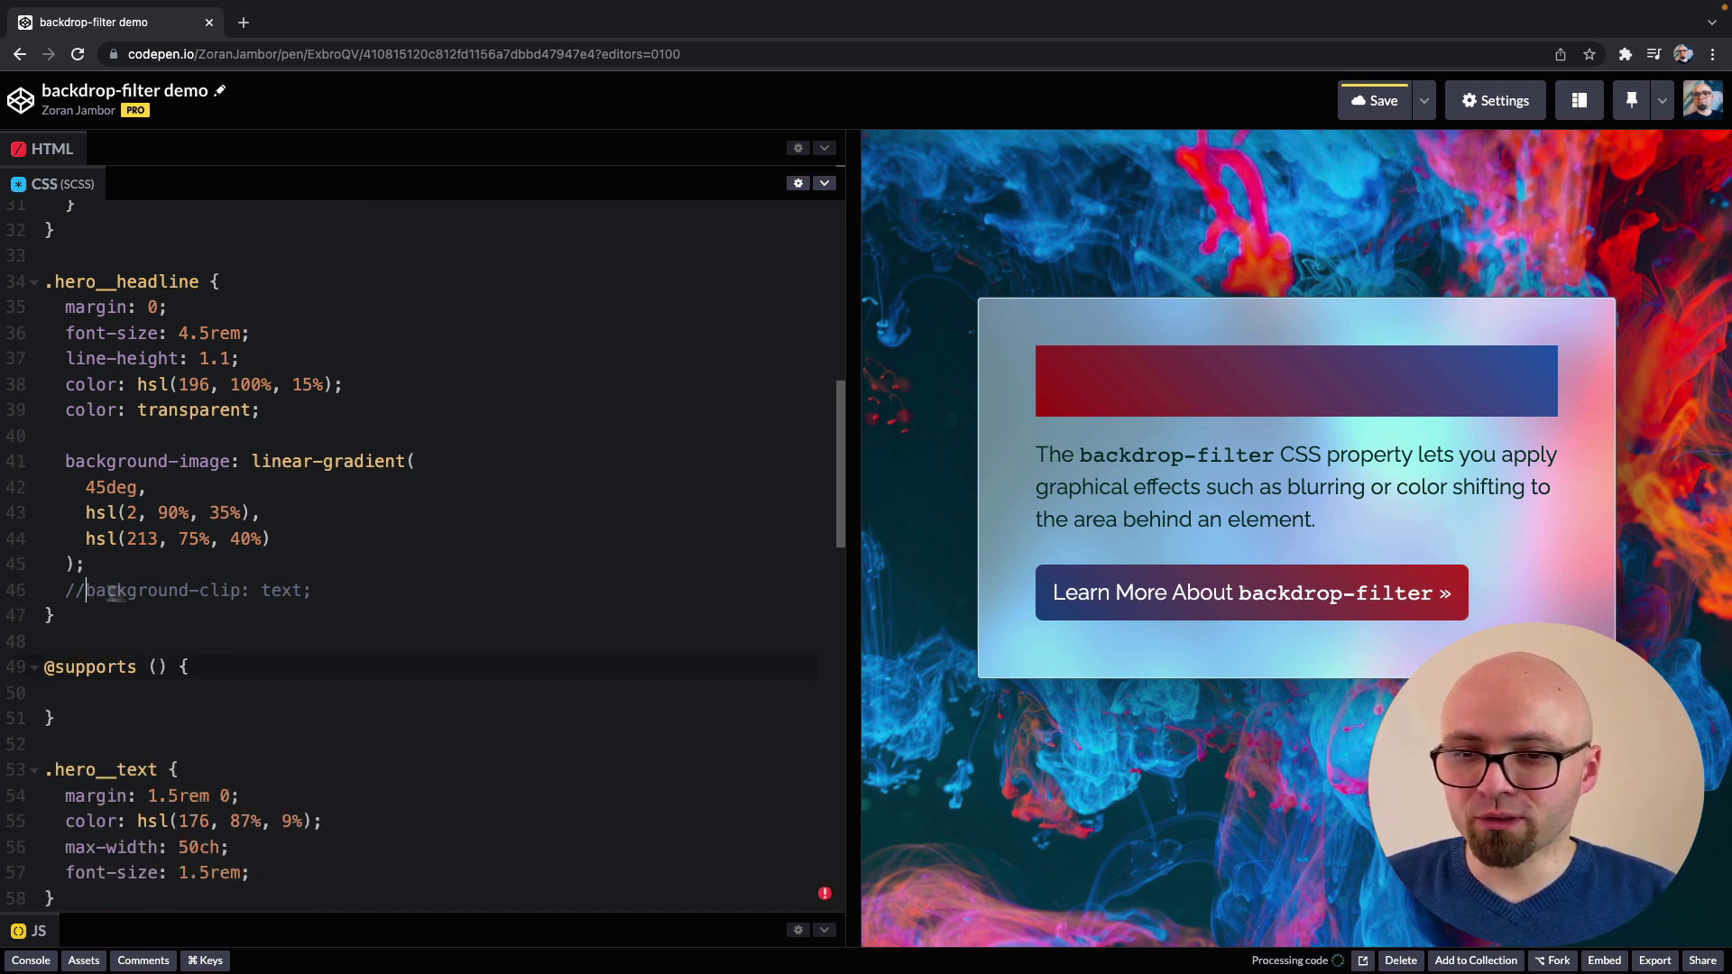
left_click_drag(85, 590, 312, 590)
key("ctrl+c")
left_click(157, 668)
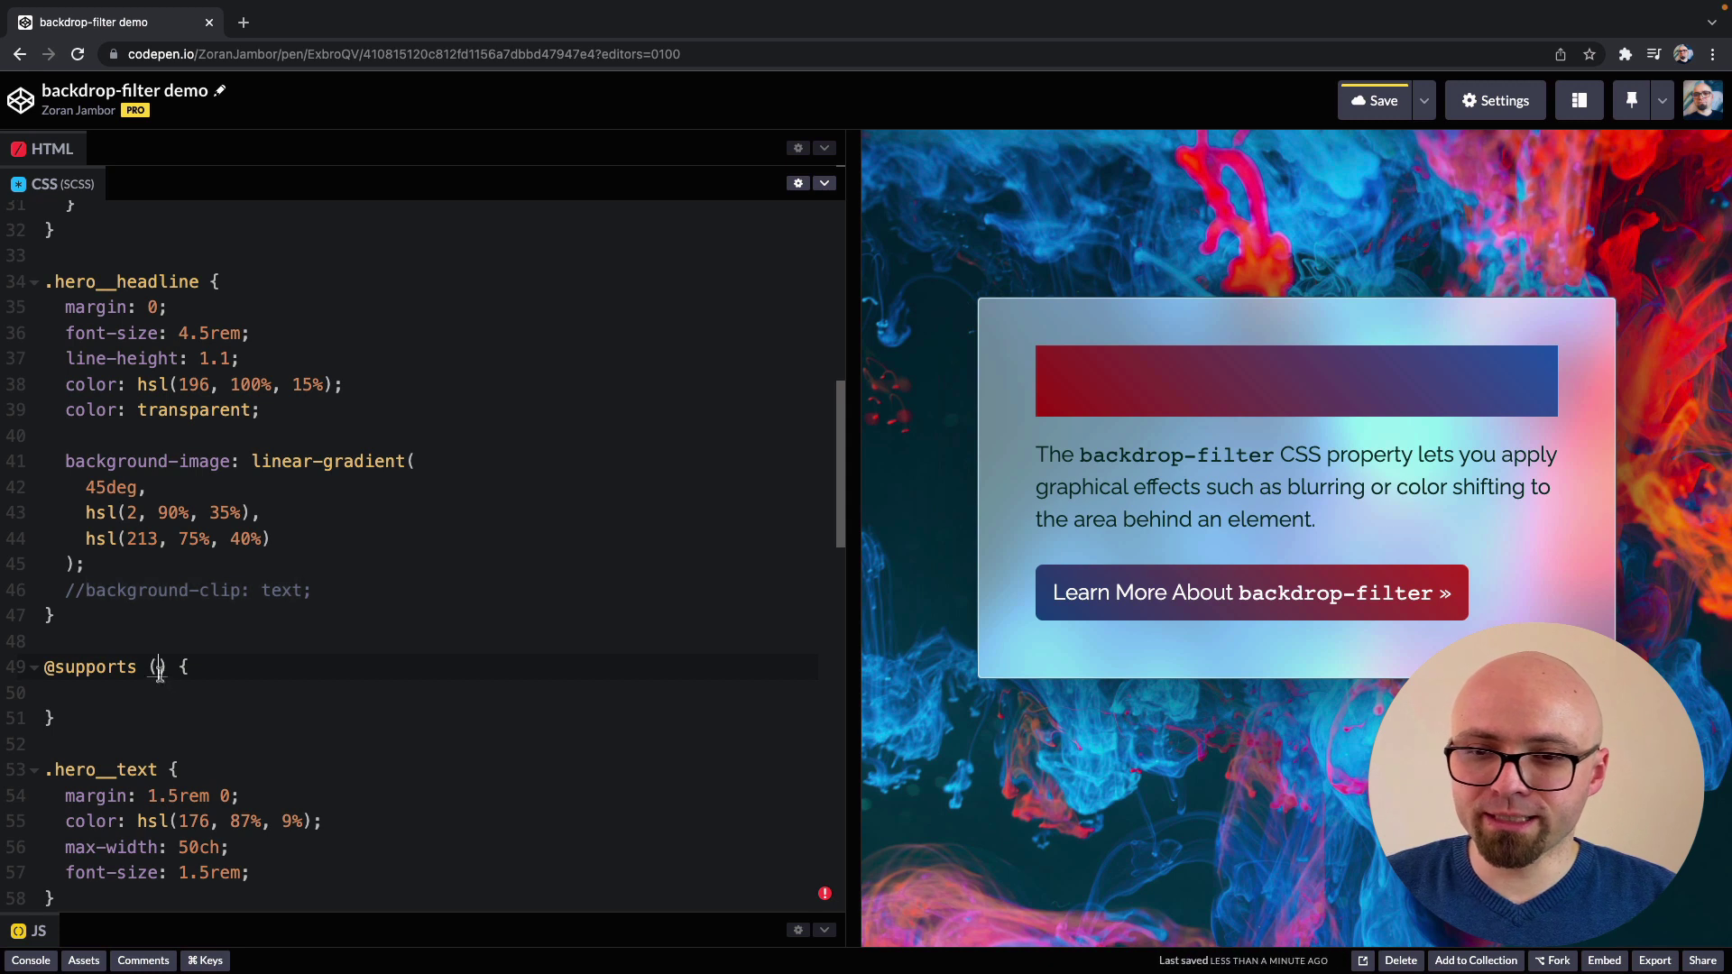
key("ctrl+v")
left_click(210, 709)
left_click(238, 284)
left_click(185, 696)
type(".hero__headline {")
key("Return")
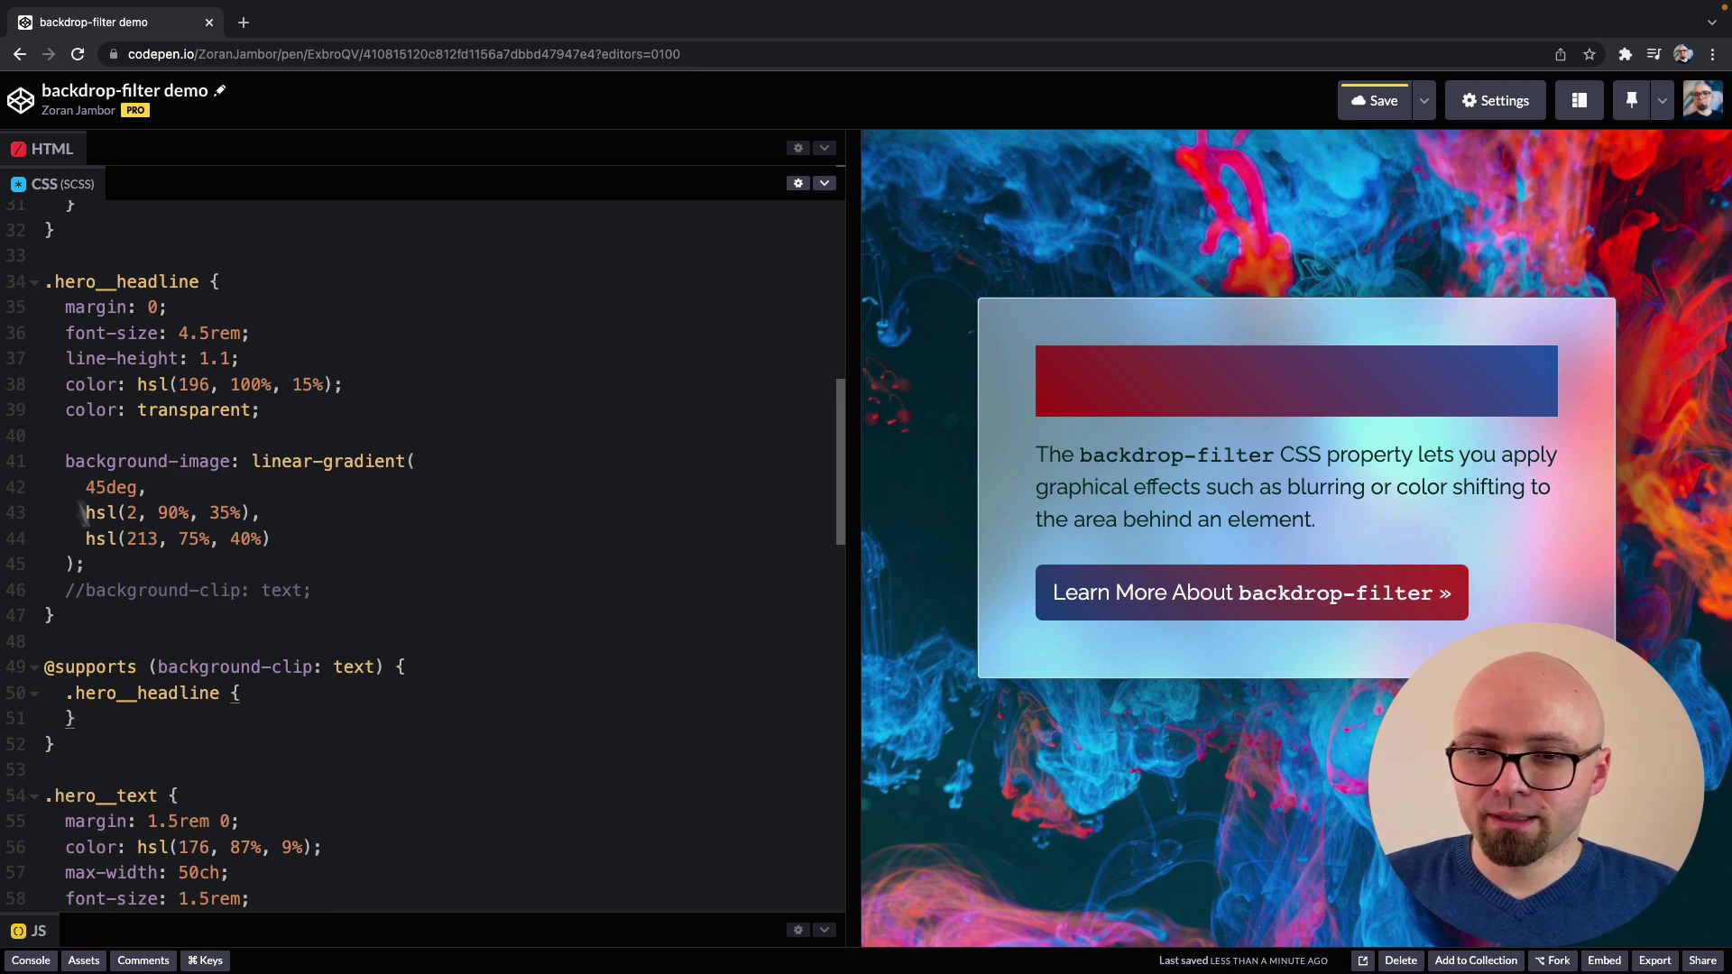
Move the transparent colour and gradient declarations into the nested headline rule.
left_click_drag(62, 410, 402, 579)
key("ctrl+x")
key("BackSpace")
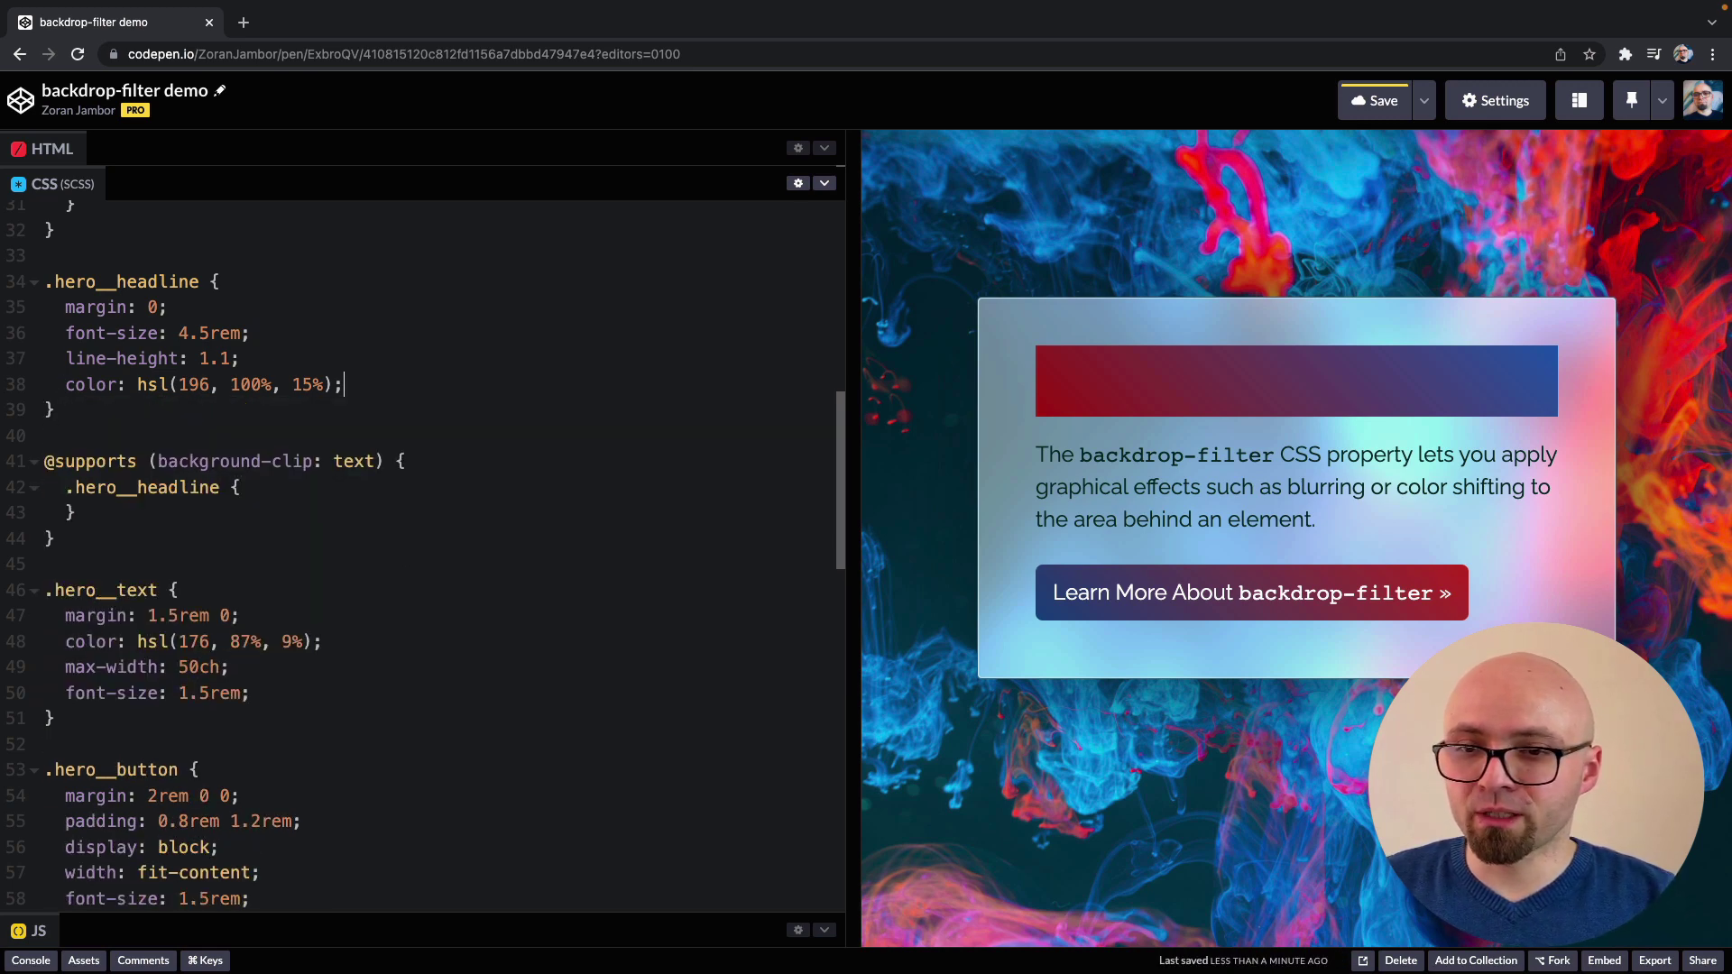
left_click(339, 508)
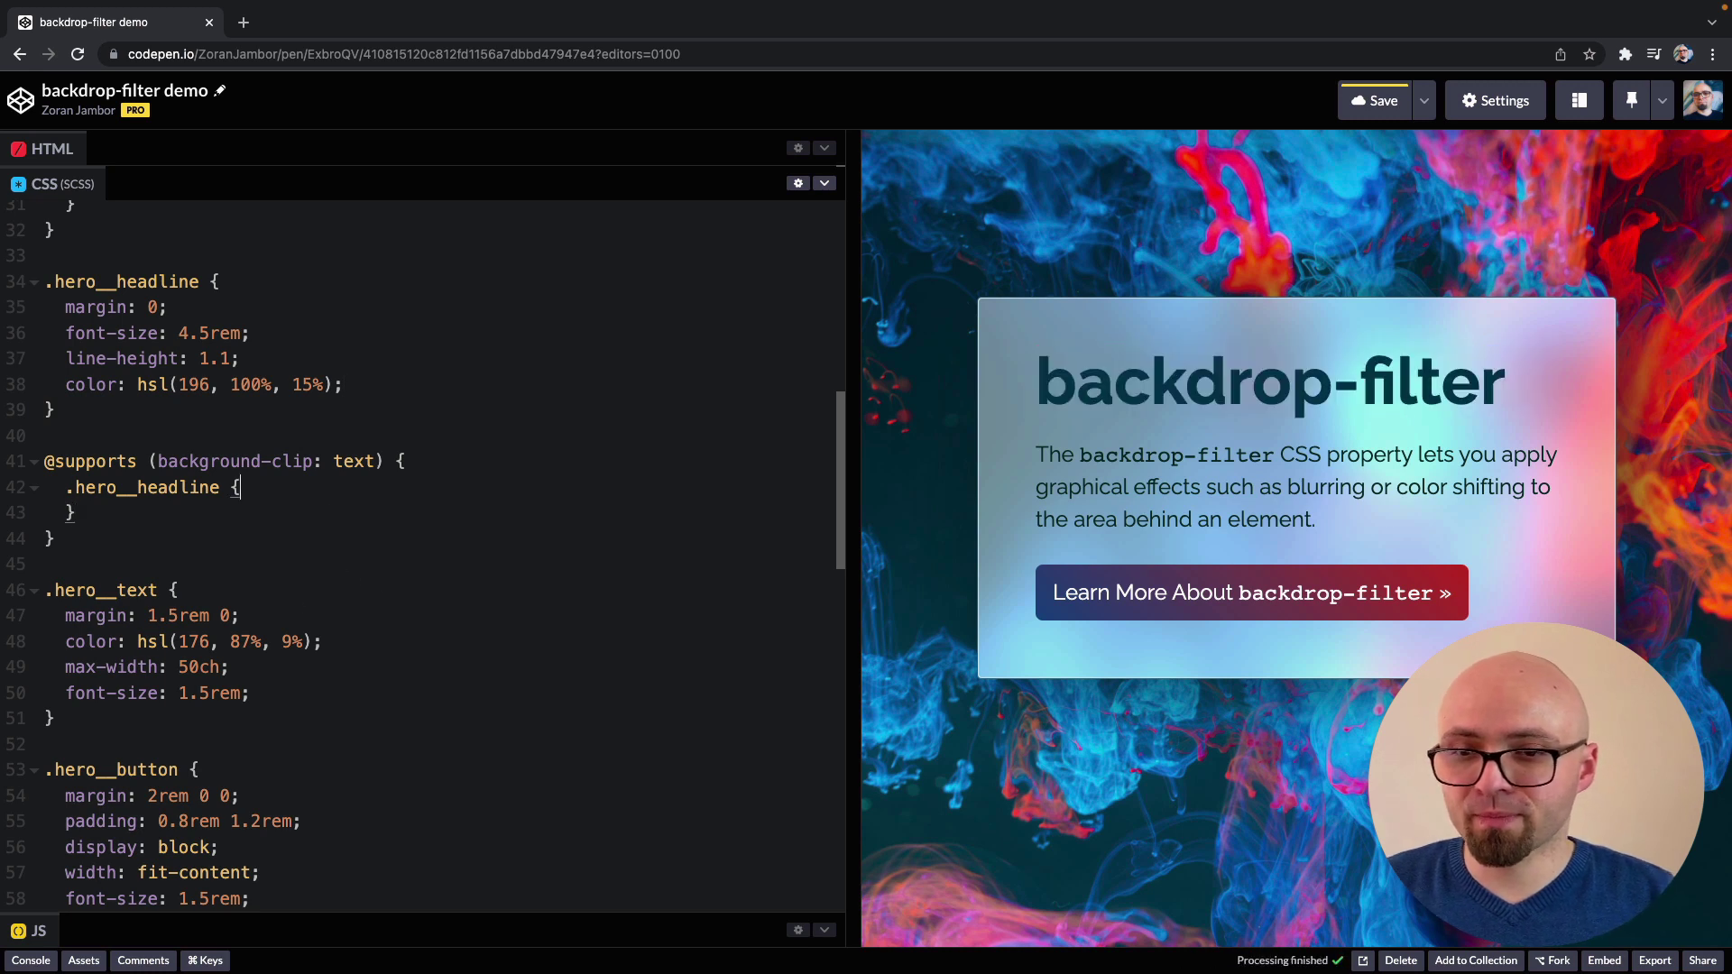
key("ctrl+v")
Indent the moved declarations, remove extra blank lines, and uncomment background-clip: text.
key("shift+Up")
key("shift+Up")
key("shift+Up")
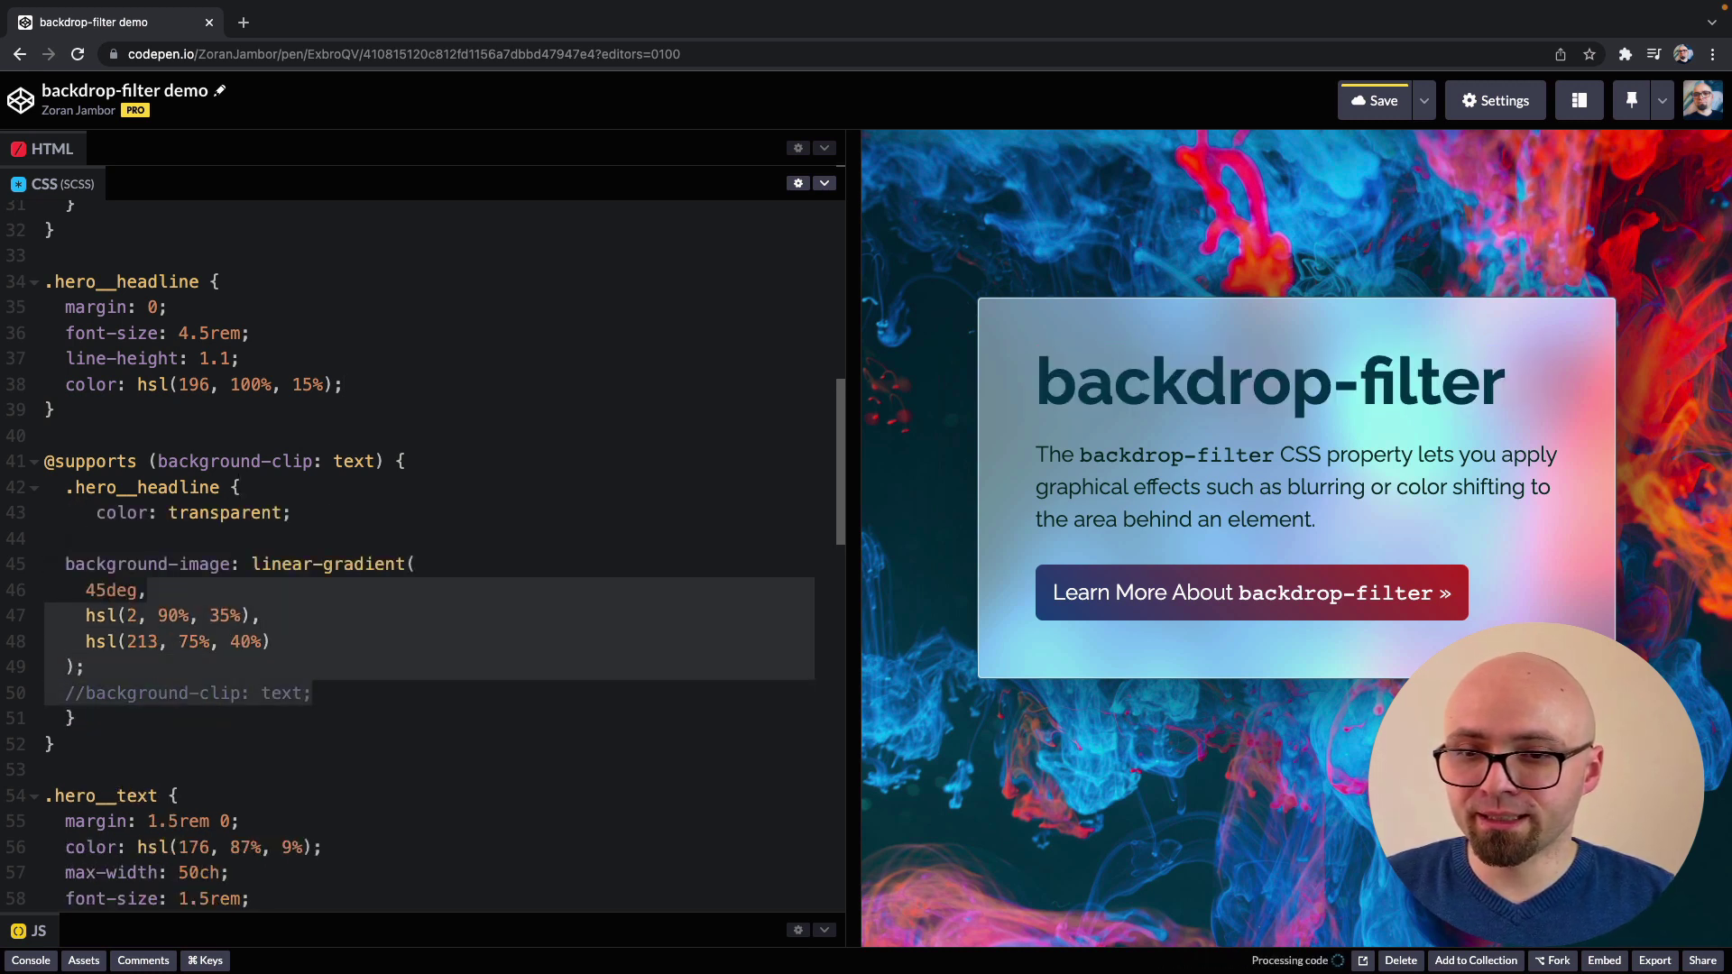
key("shift+Up")
key("Tab")
key("Up")
key("BackSpace")
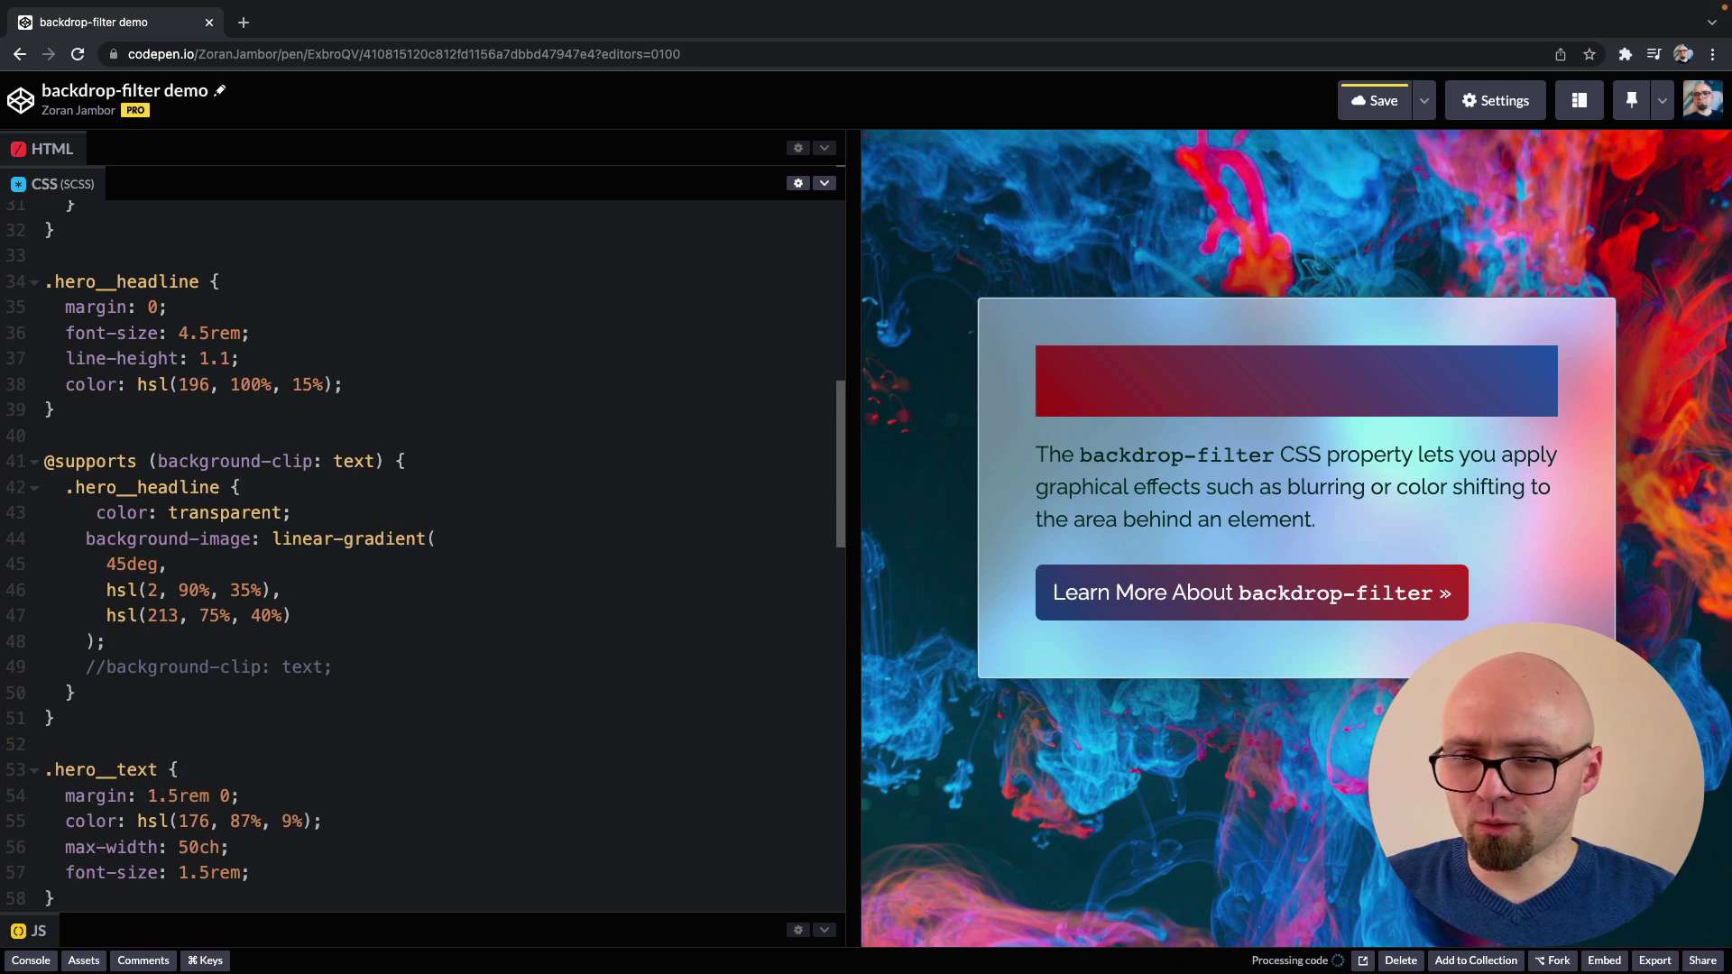
key("BackSpace")
key("ctrl+slash")
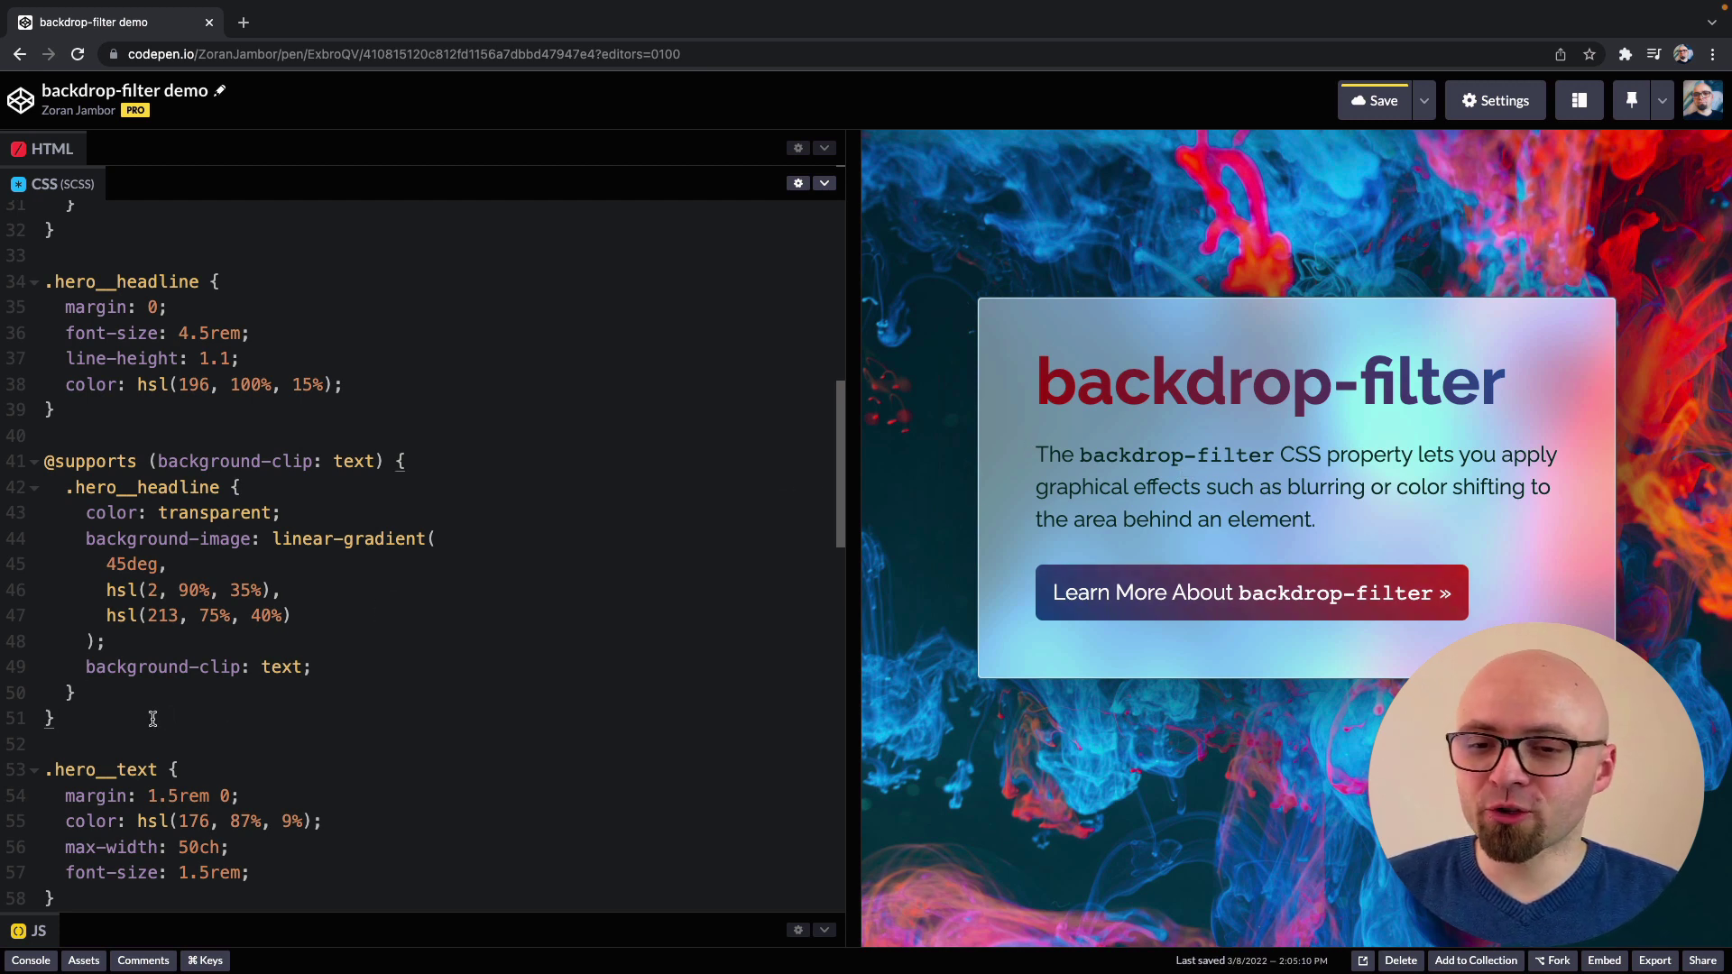
left_click_drag(152, 717, 40, 470)
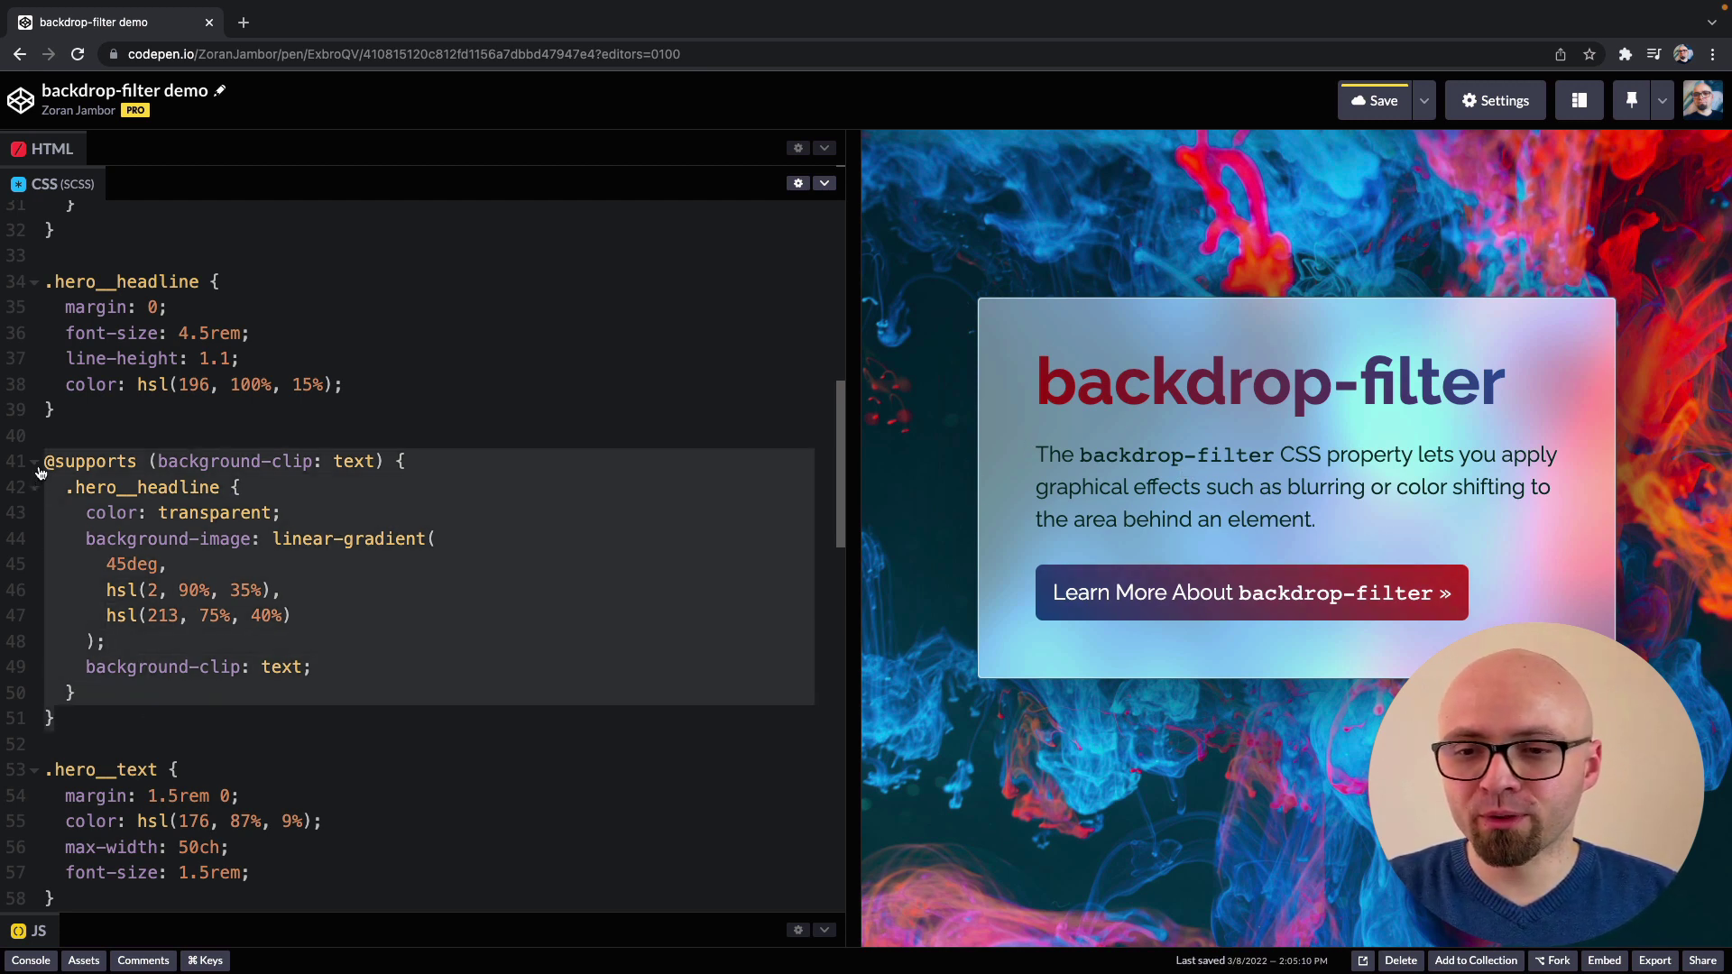
key("BackSpace")
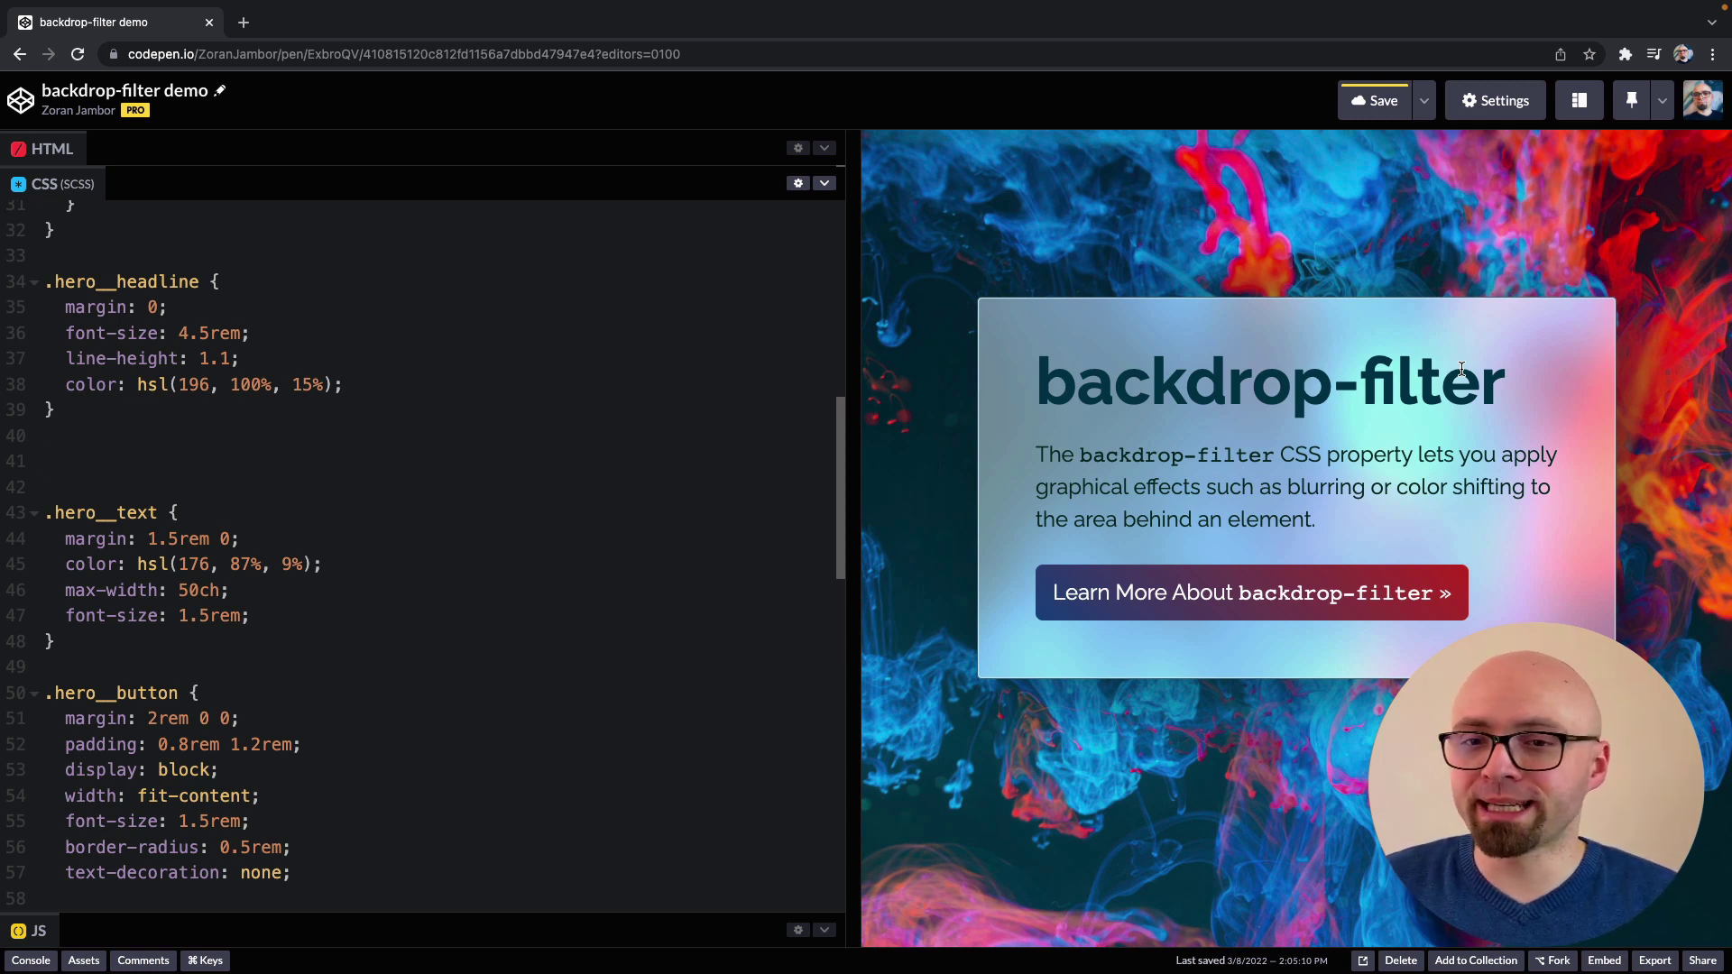
key("Delete")
type("@supports (background-clip: text) {   .hero__headline {     color: transparent;     background-image: linear-gradient(       45deg,       hsl(2, 90%, 35%),       hsl(213, 75%, 40%)     );     background-clip: text;   } }")
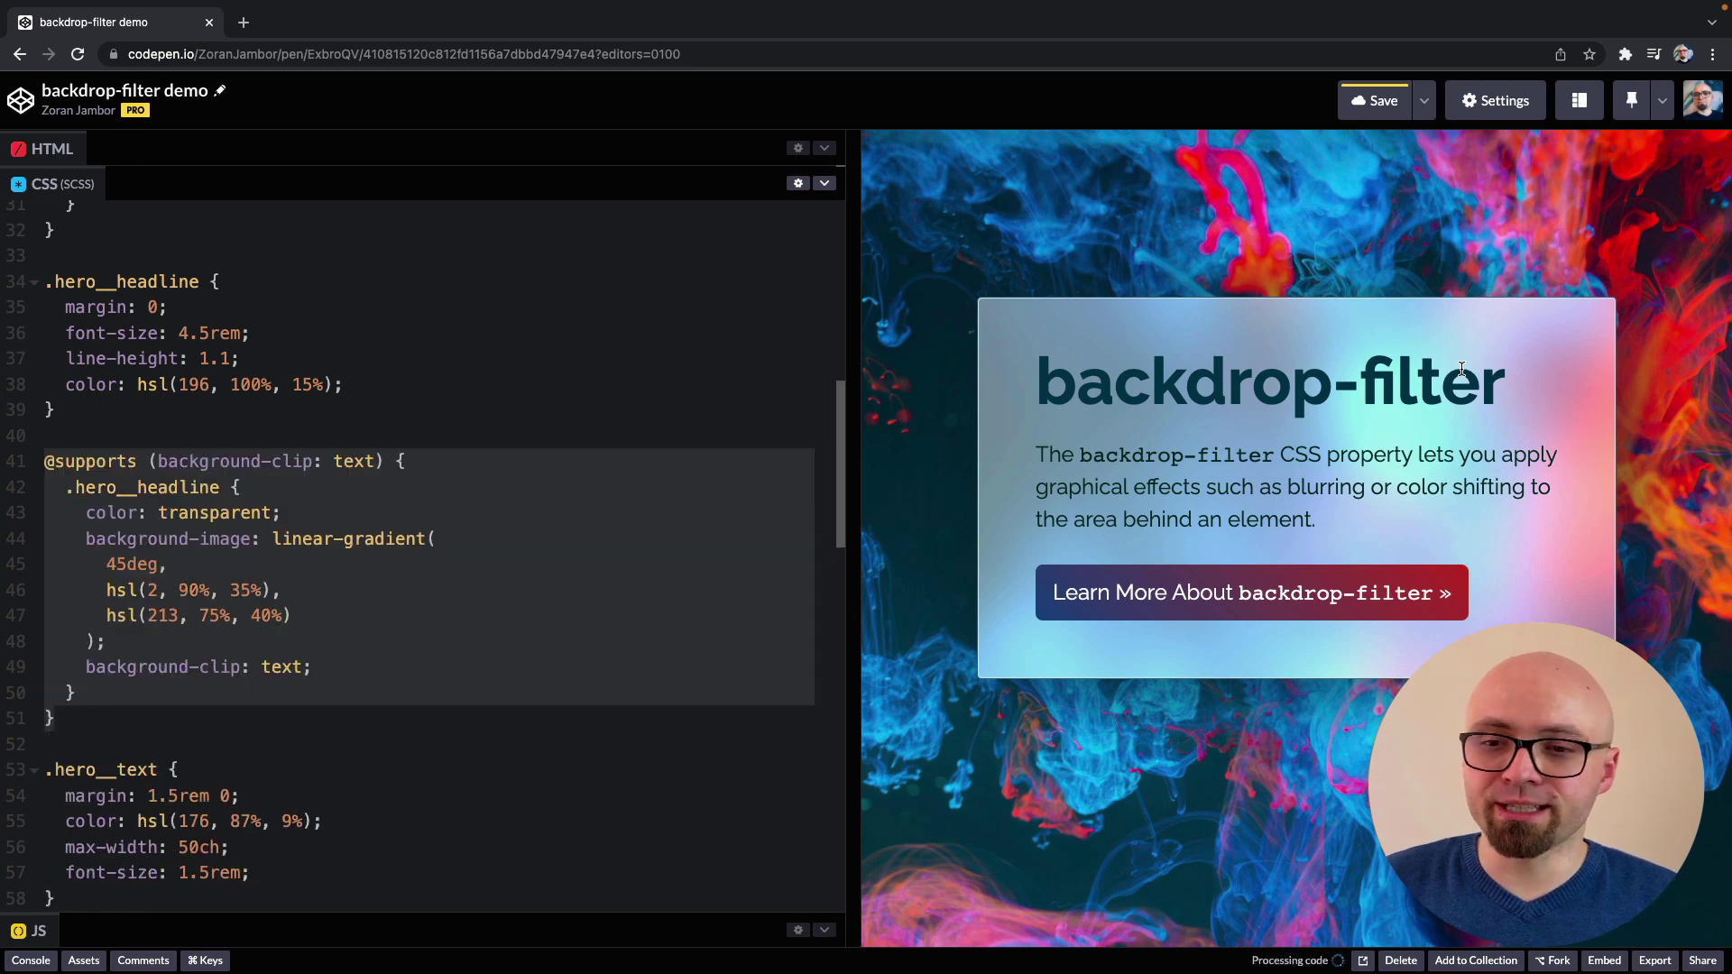